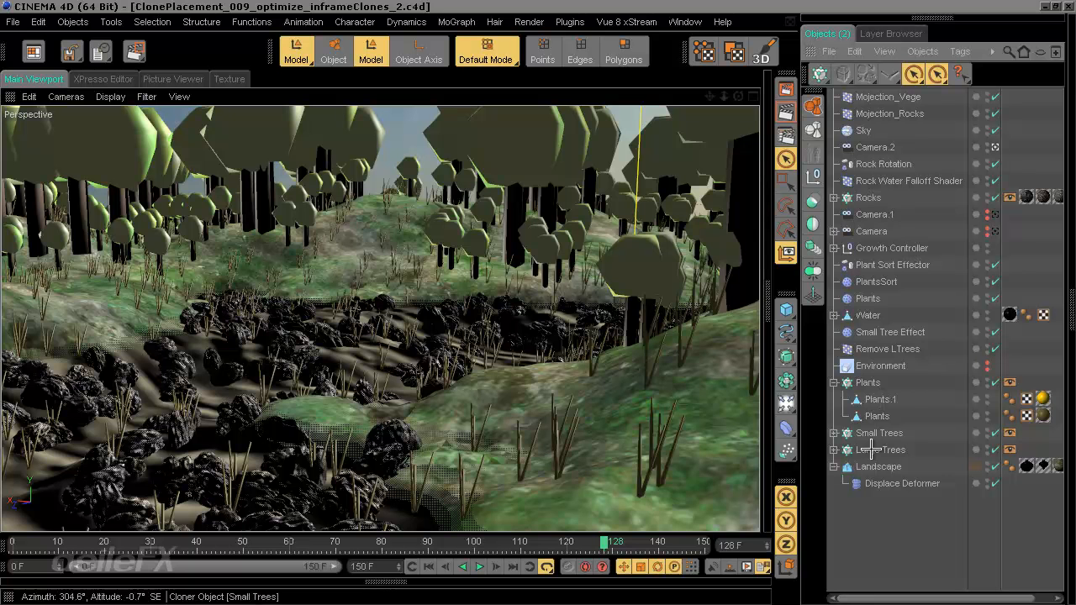
# Enable the level of detail override in the Plants cloner's display tag and set it to 20%
pyautogui.click(833, 382)
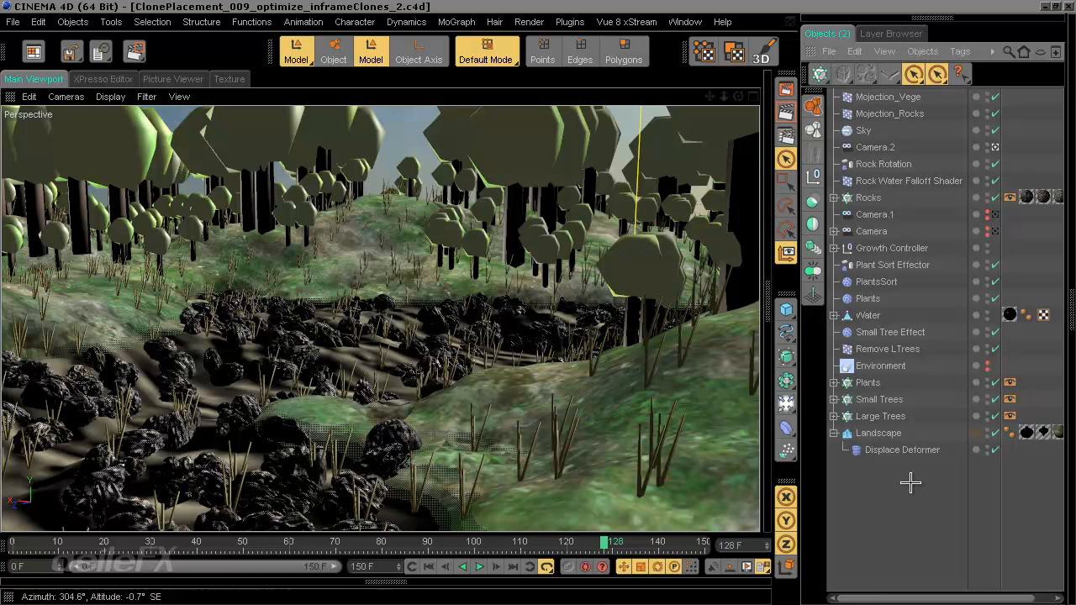
pyautogui.click(769, 303)
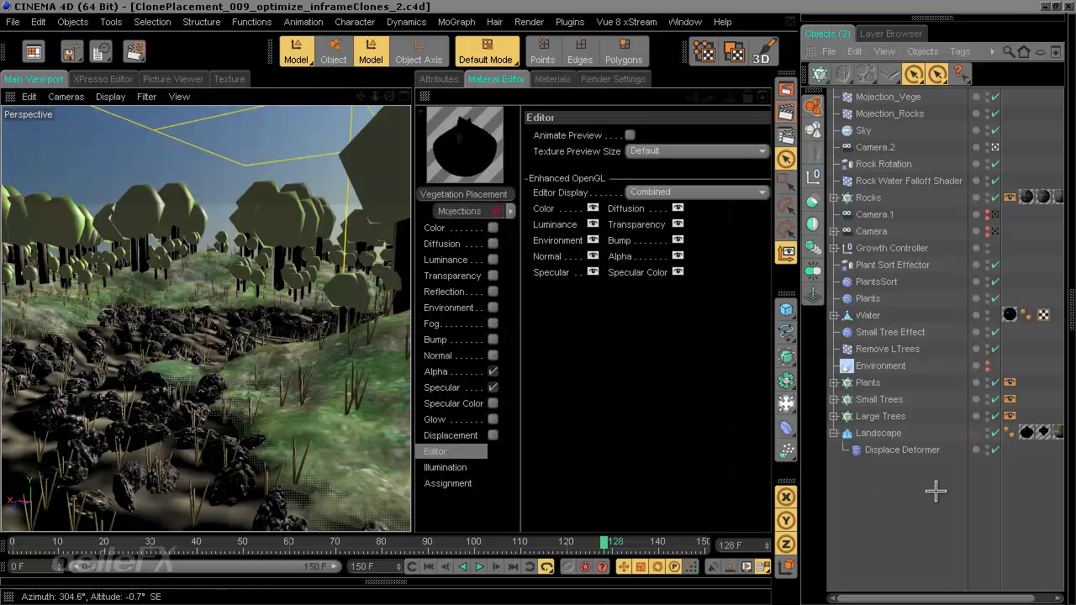
pyautogui.click(1010, 383)
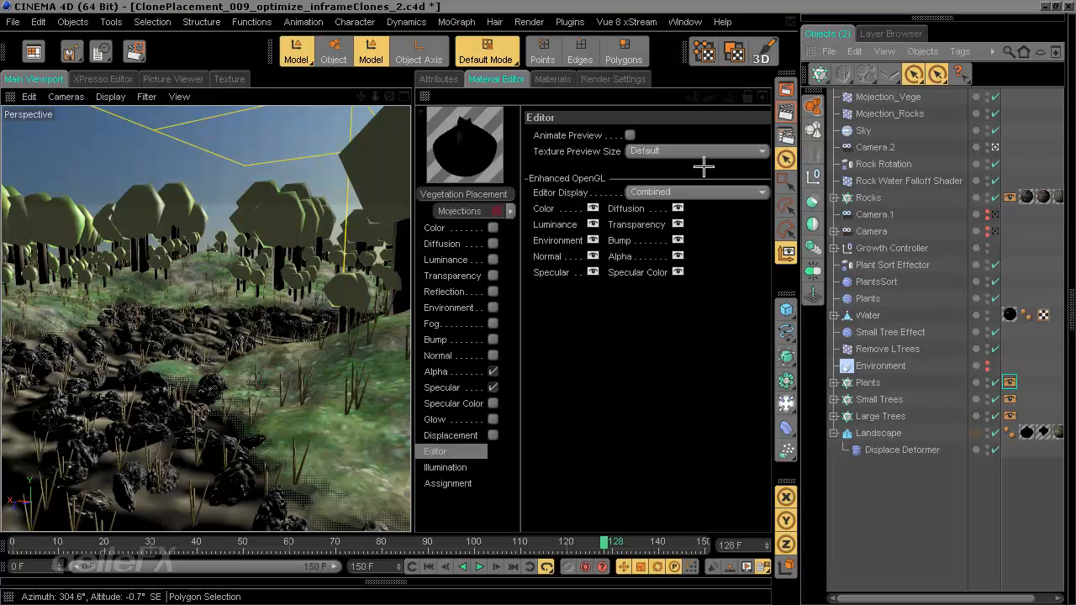
pyautogui.click(439, 80)
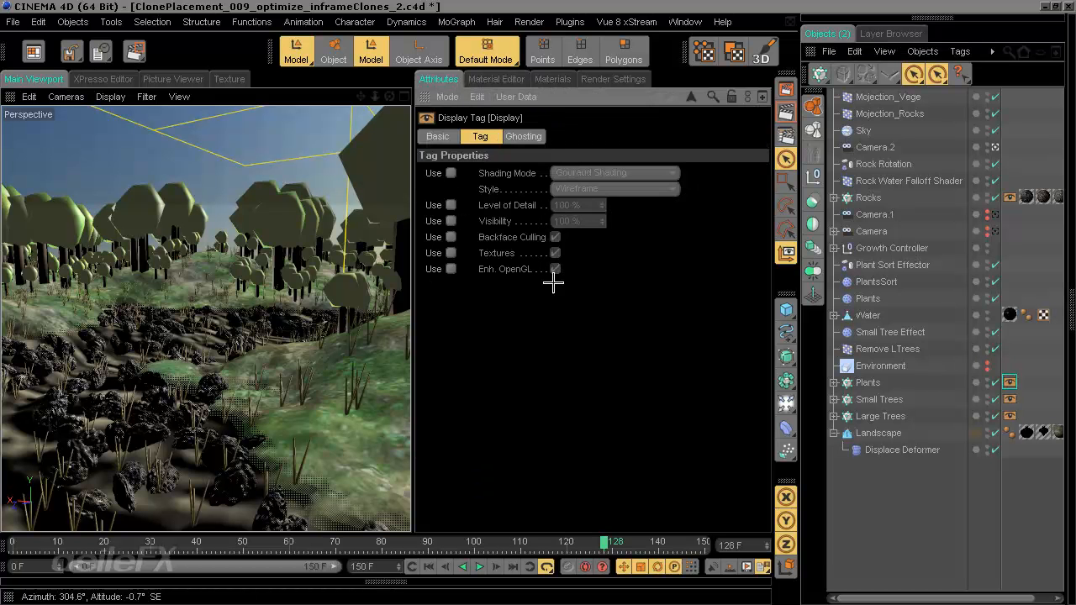
pyautogui.click(451, 206)
pyautogui.moveTo(575, 208); pyautogui.dragTo(549, 209)
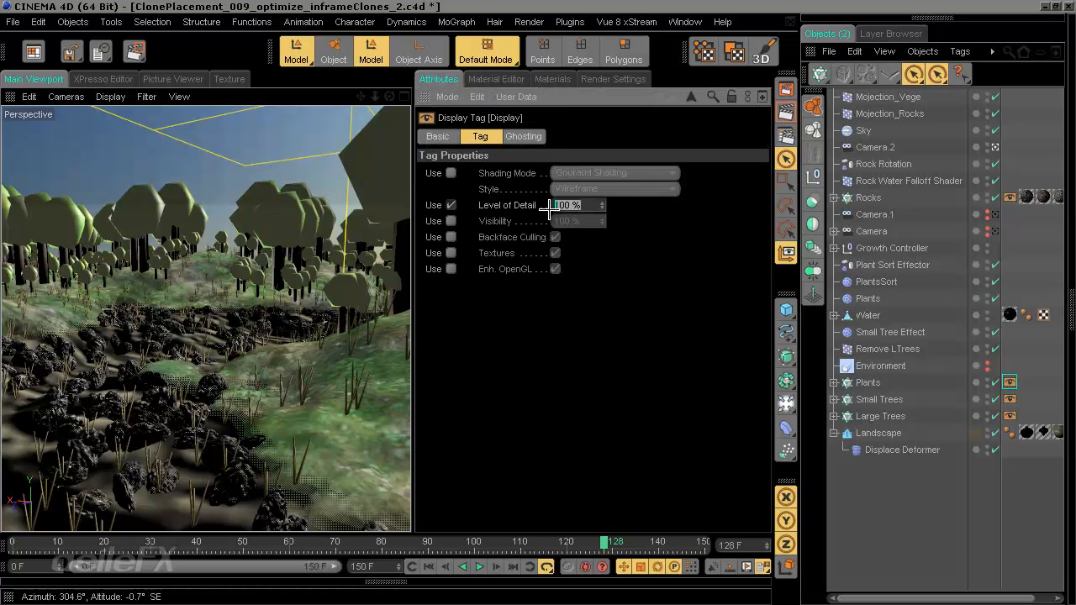
pyautogui.write('20')
pyautogui.press('Return')
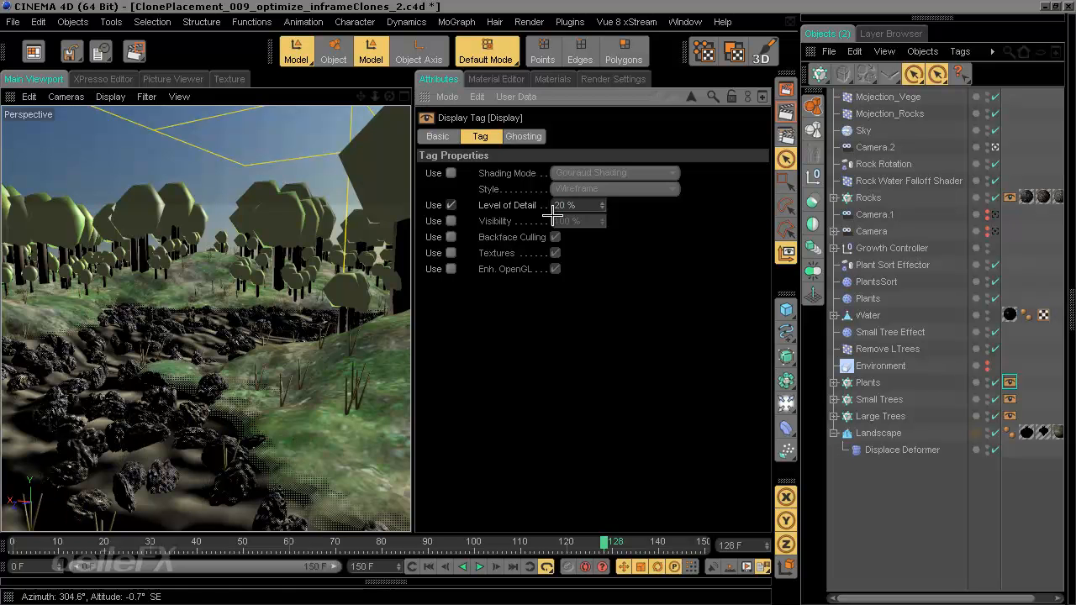
# Override the level of detail in the tree cloners' display tags, using 15% for Small Trees and 20% for Large Trees
pyautogui.click(1010, 400)
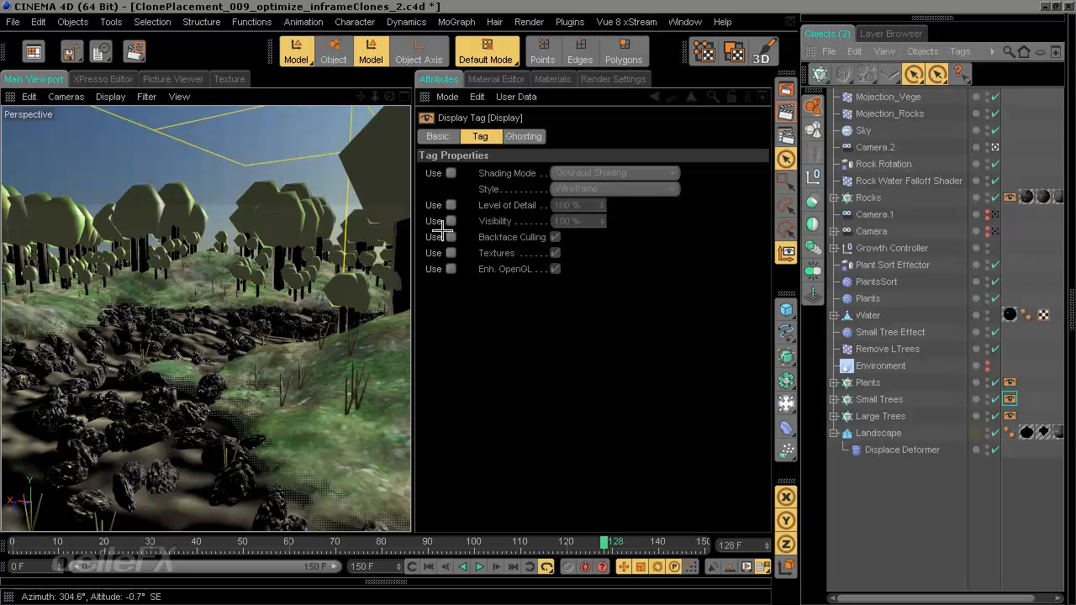
pyautogui.click(451, 205)
pyautogui.click(593, 204)
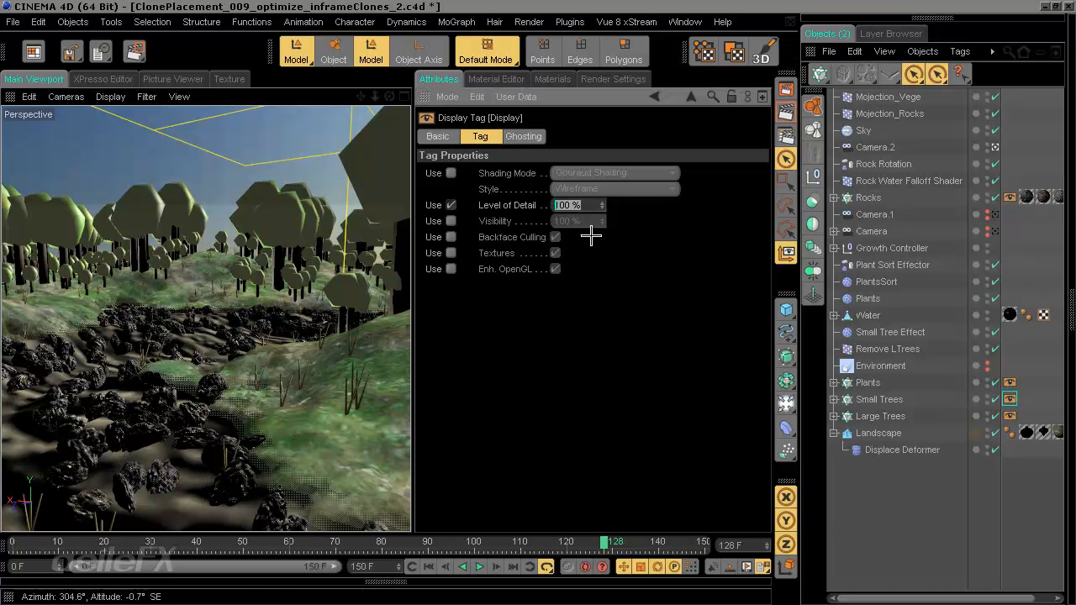
pyautogui.click(1010, 416)
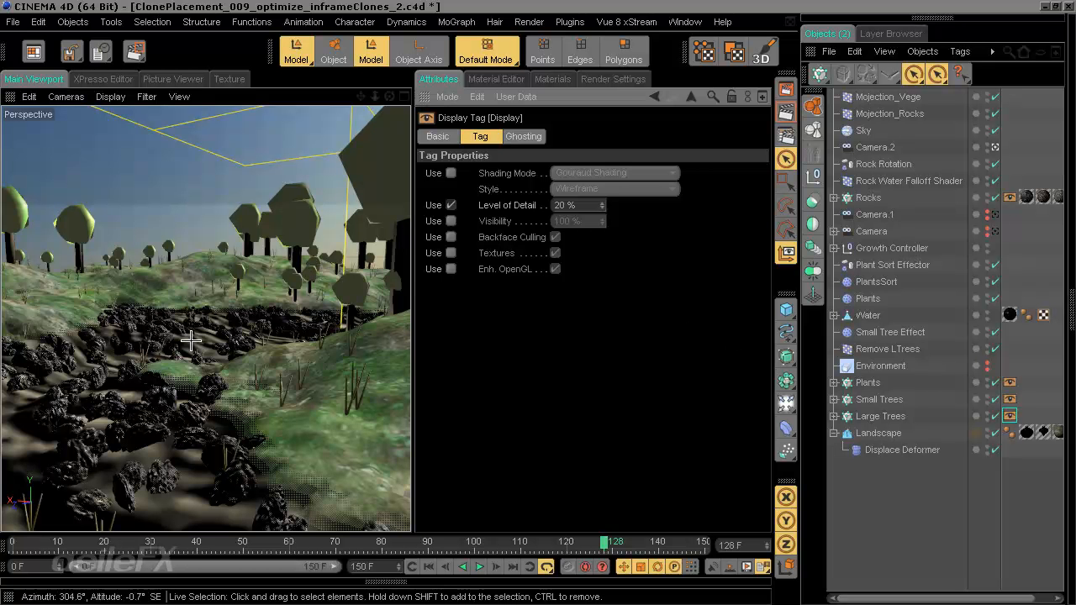
pyautogui.click(878, 400)
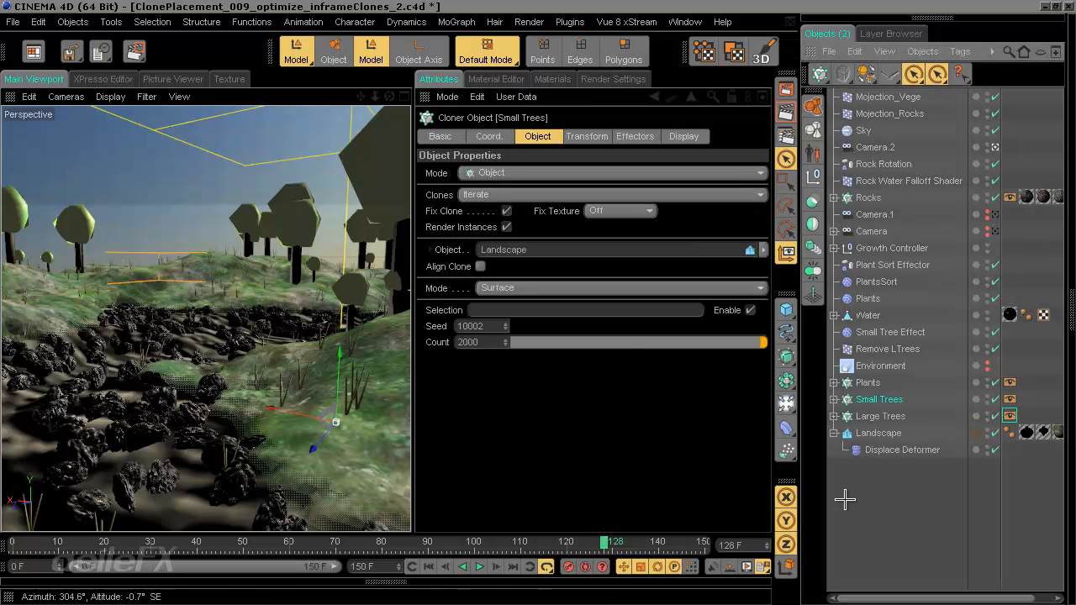
pyautogui.click(910, 486)
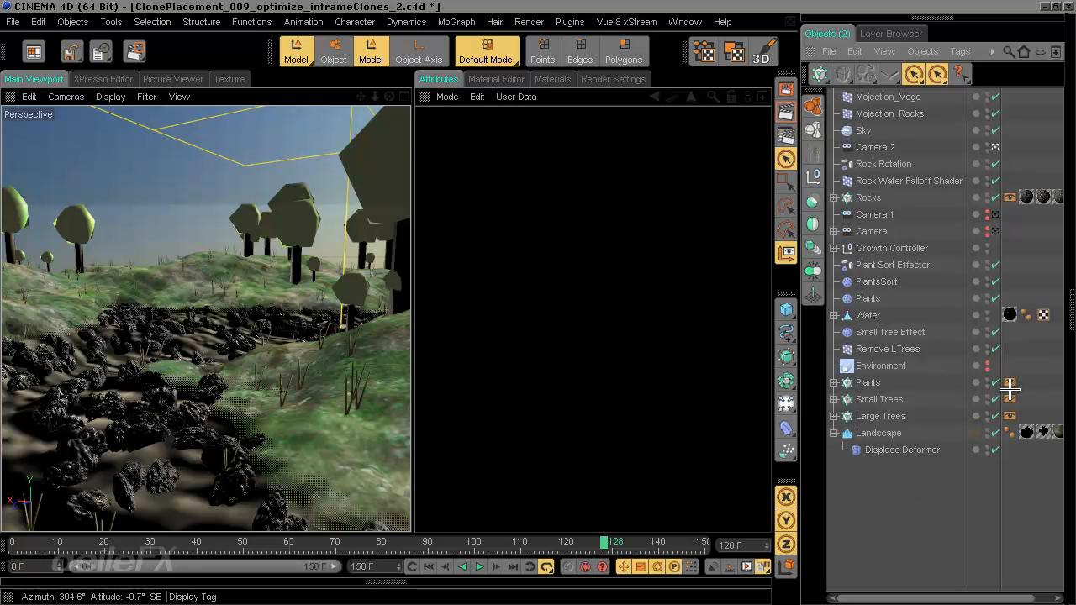
# Turn off texture display in the display tags of the Plants, Small Trees and Large Trees cloners
pyautogui.click(1011, 382)
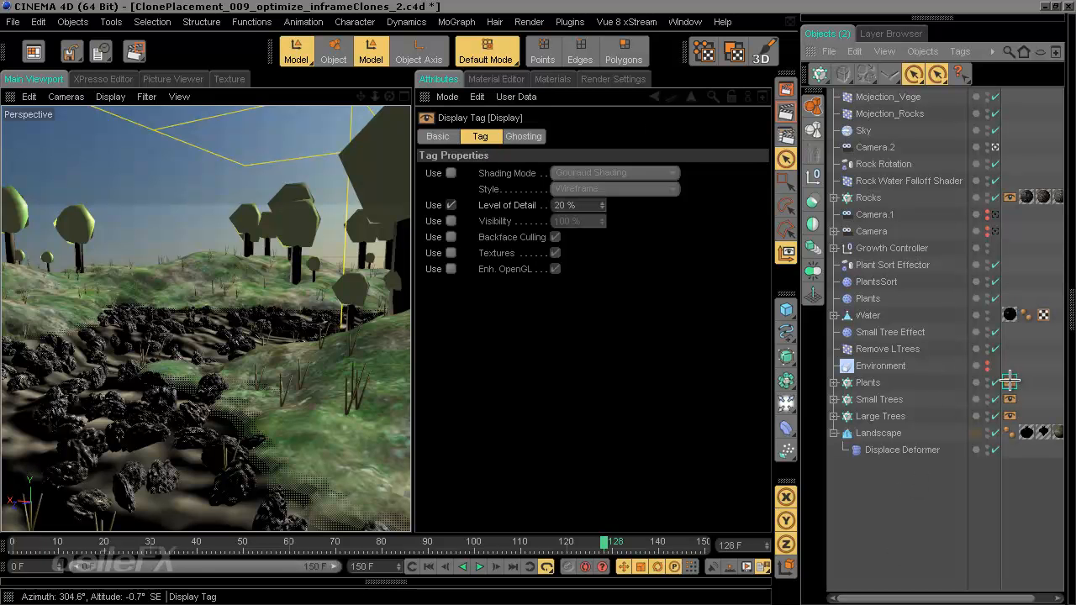
pyautogui.click(451, 252)
pyautogui.click(555, 252)
pyautogui.click(1011, 398)
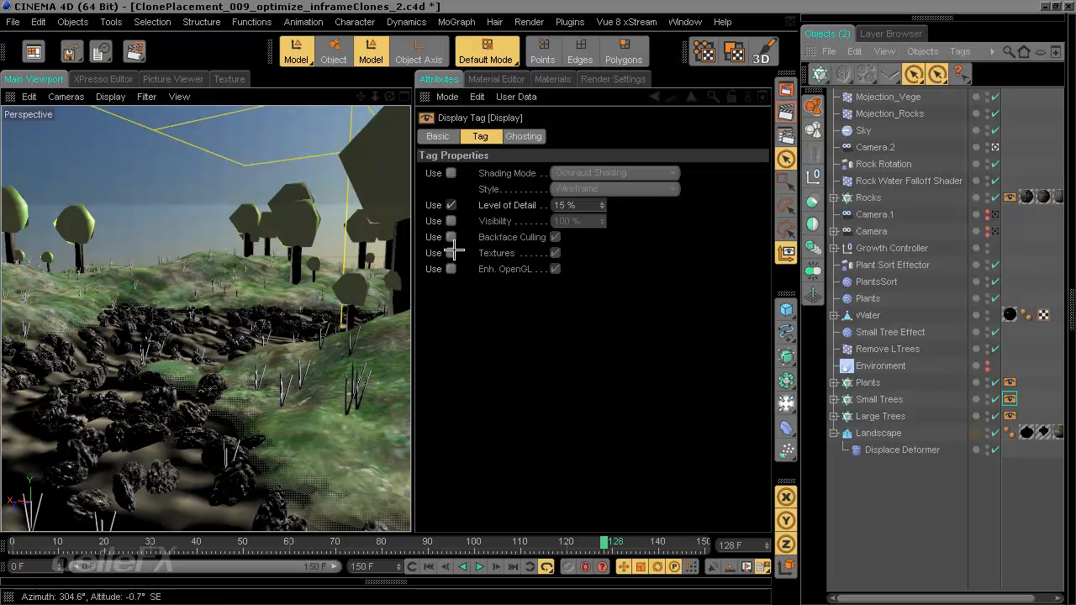
pyautogui.click(1011, 416)
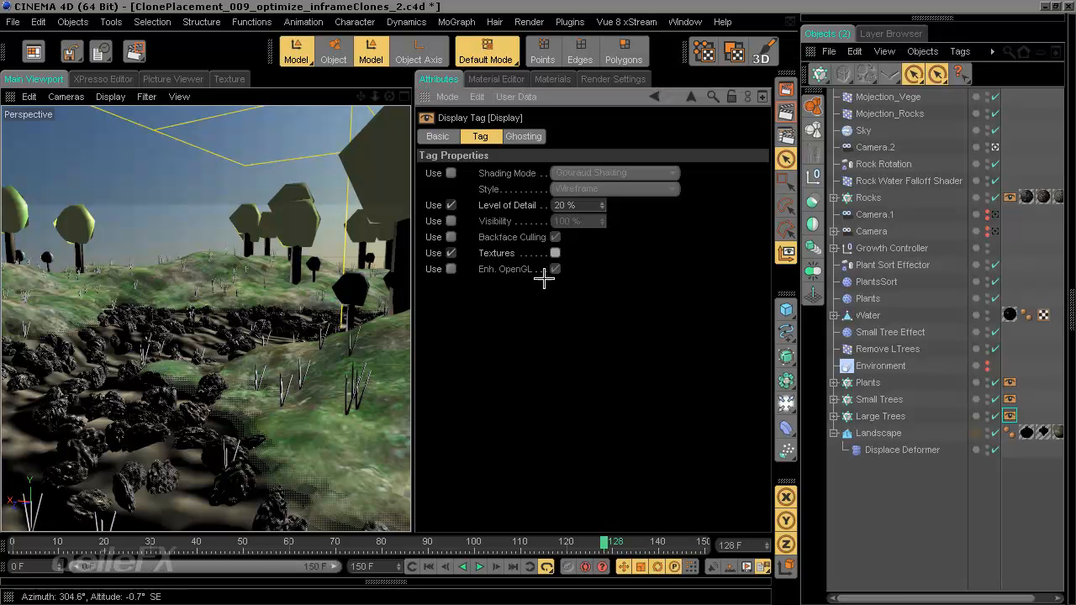
pyautogui.click(556, 252)
# Override the shading mode in the Large Trees and Small Trees display tags, keeping Gouraud Shading and setting the style to Skeleton
pyautogui.click(448, 173)
pyautogui.click(558, 190)
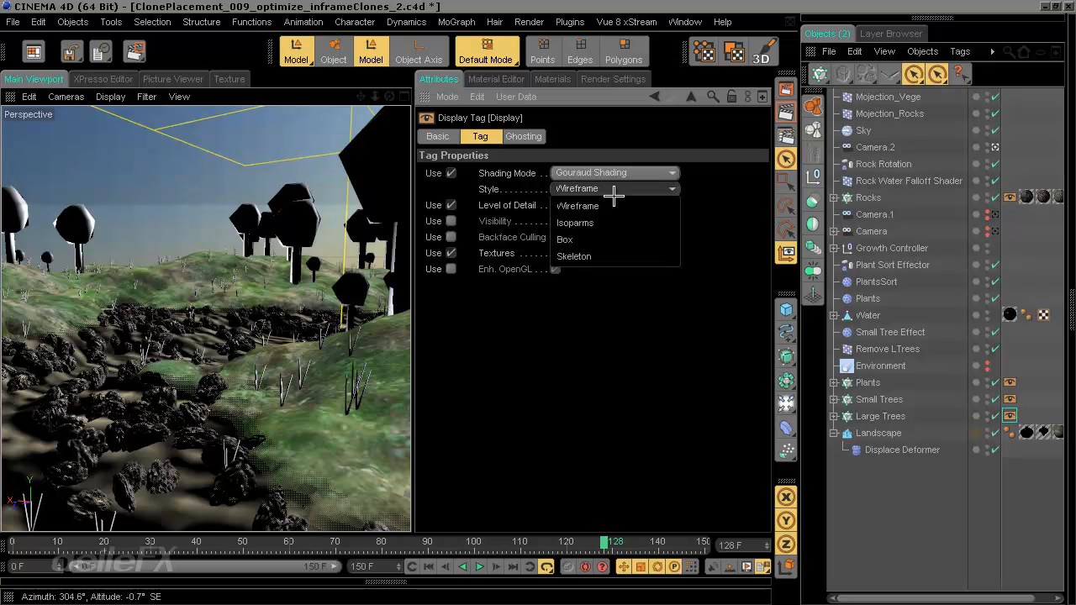
pyautogui.click(611, 256)
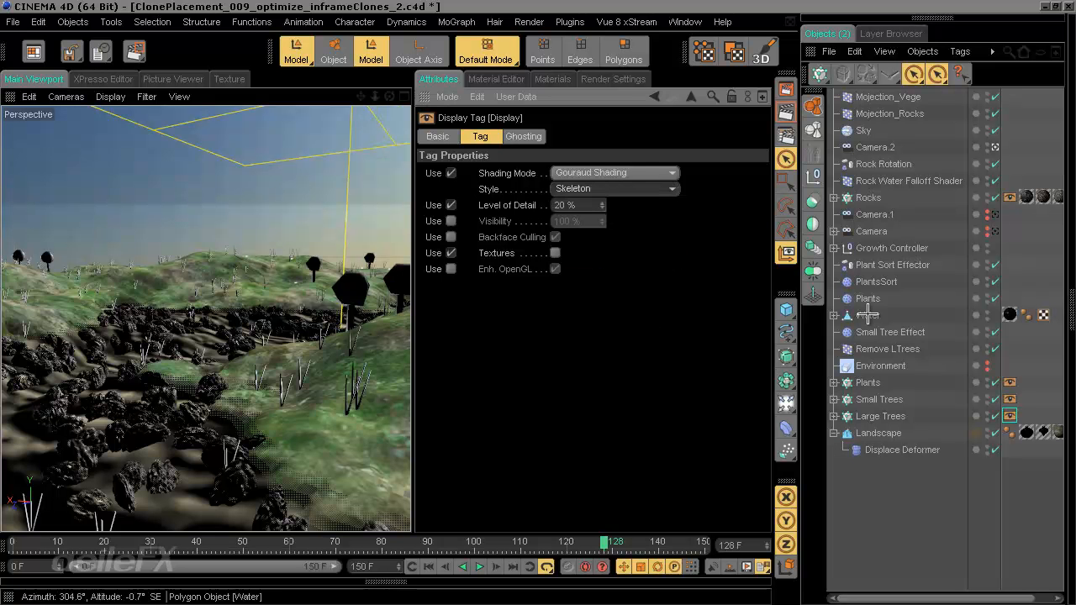
pyautogui.click(1011, 398)
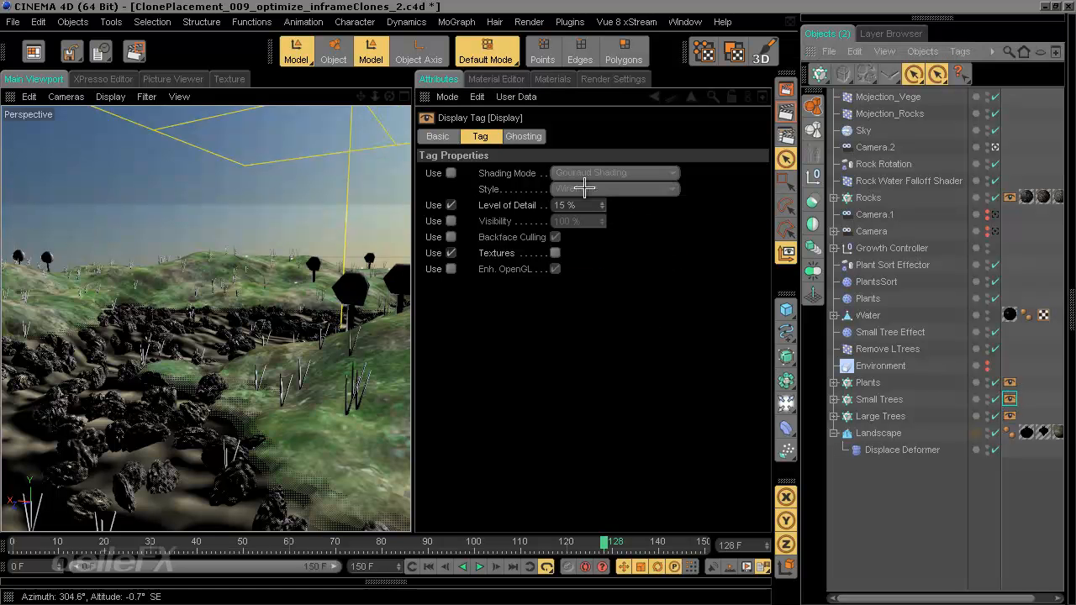
pyautogui.click(451, 172)
pyautogui.click(580, 189)
pyautogui.click(593, 258)
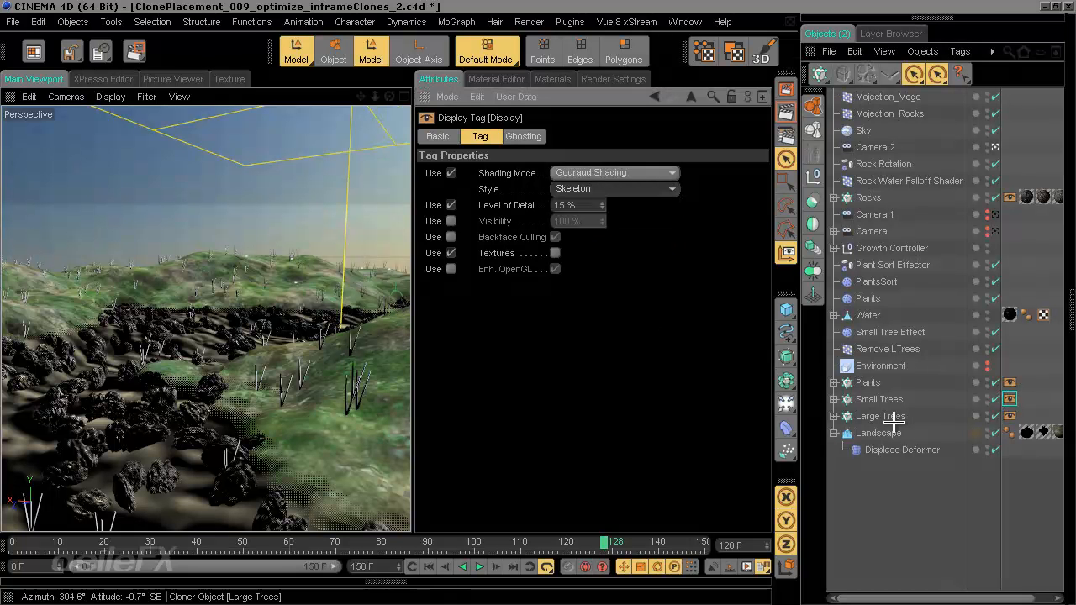
# Override the shading mode in the Plants display tag with the Skeleton style and clear the selection
pyautogui.click(1010, 383)
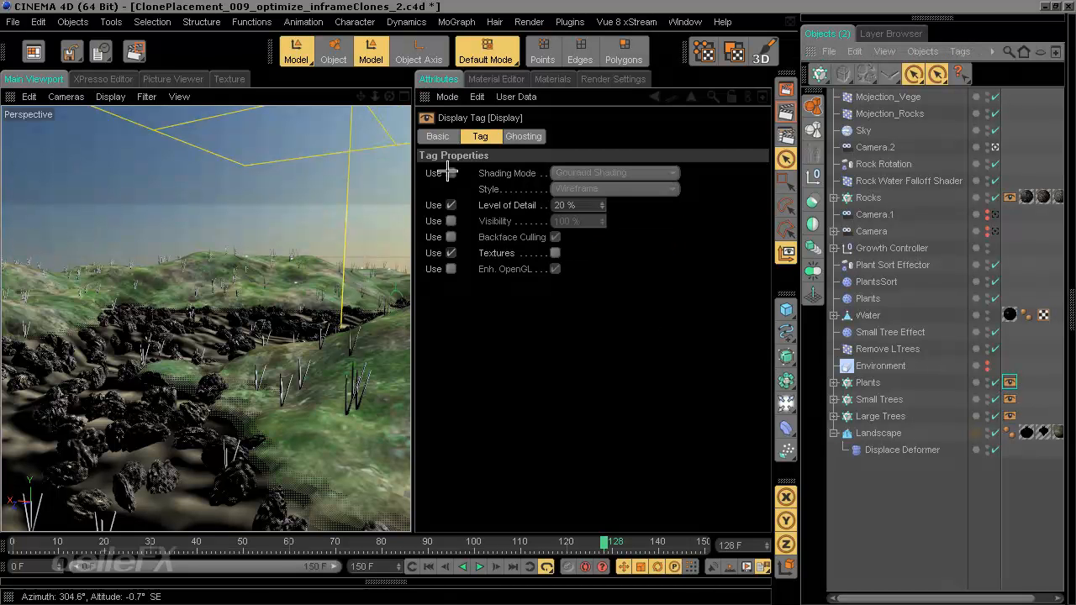
pyautogui.click(620, 188)
pyautogui.click(595, 256)
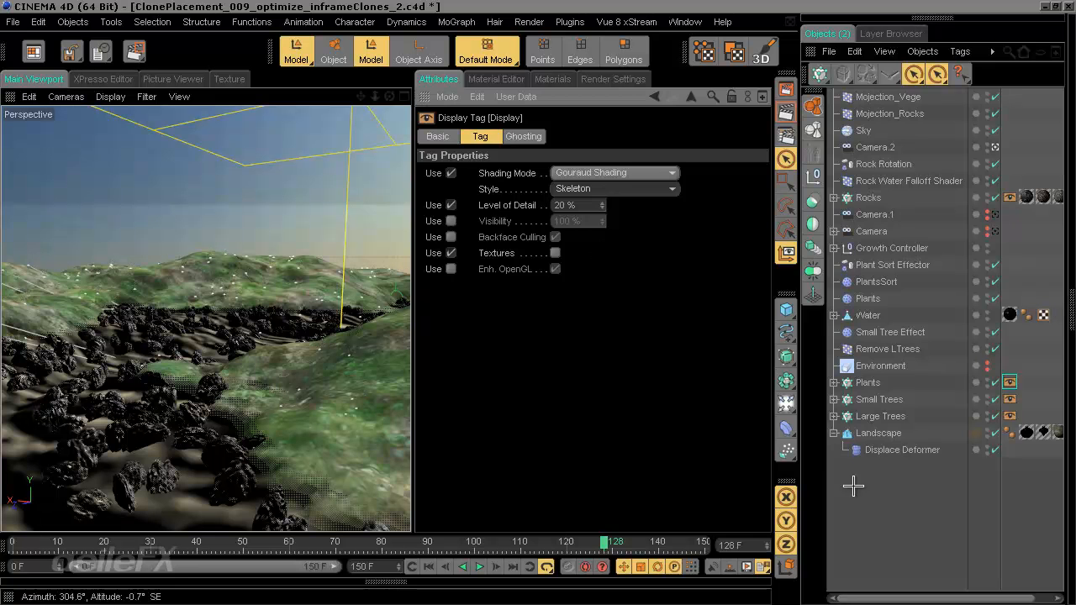
pyautogui.click(900, 483)
# Switch to the ALL_Plants.c4d document and enlarge the viewport to show the tree models
pyautogui.click(687, 22)
pyautogui.click(718, 464)
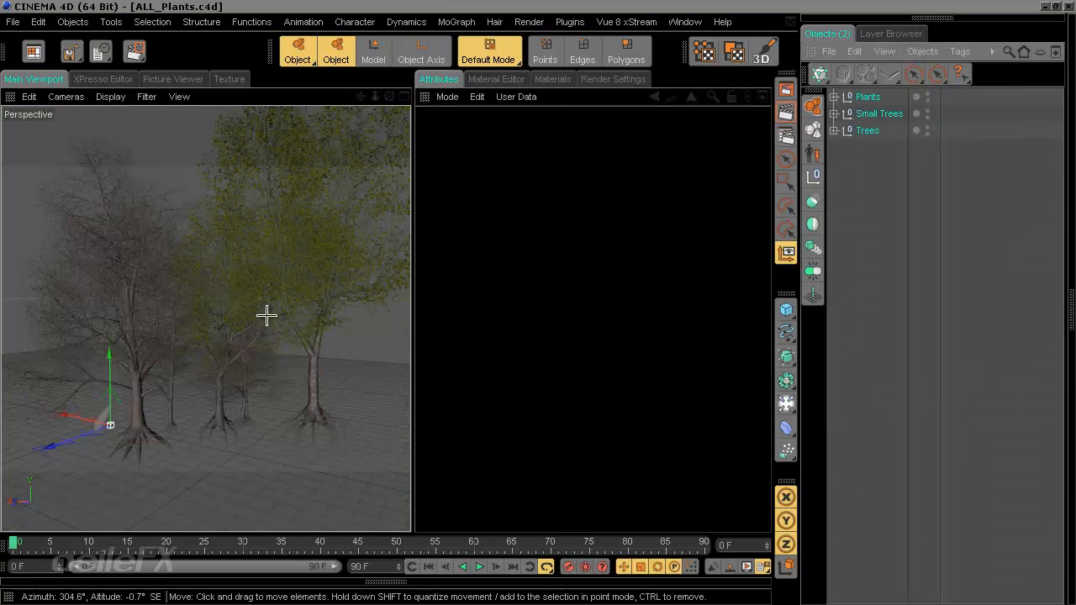
pyautogui.keyDown('ctrl'); pyautogui.click(425, 98); pyautogui.keyUp('ctrl')
pyautogui.keyDown('alt'); pyautogui.moveTo(382, 264); pyautogui.dragTo(384, 305); pyautogui.keyUp('alt')
pyautogui.keyDown('alt'); pyautogui.moveTo(461, 397); pyautogui.dragTo(538, 305, button='middle'); pyautogui.keyUp('alt')
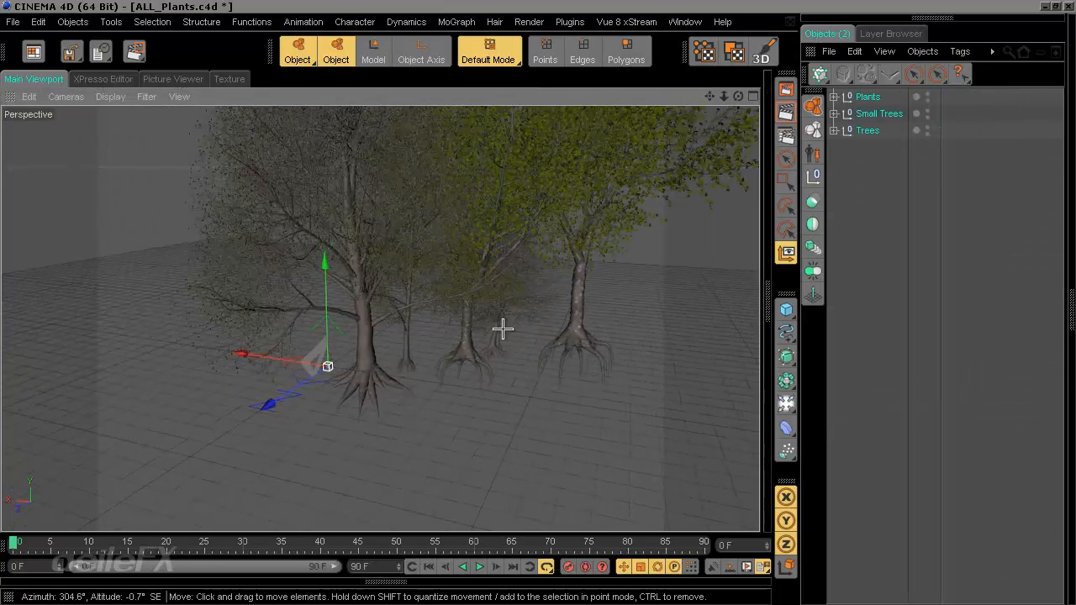
# Expand the Plants, Small Trees and Trees groups to show their child objects, and clear the selection
pyautogui.click(834, 114)
pyautogui.click(834, 198)
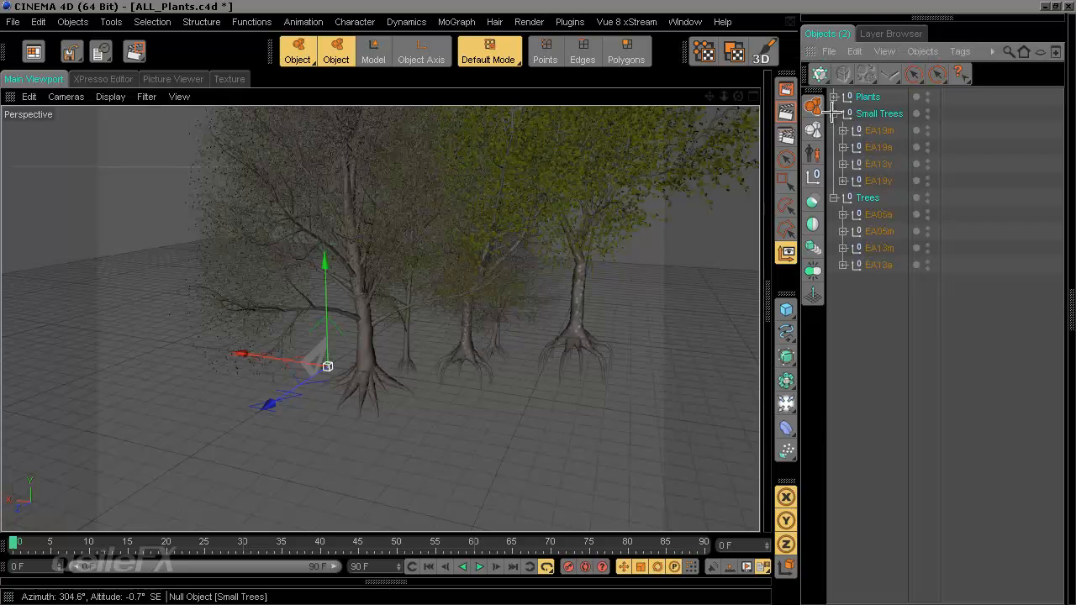
pyautogui.click(834, 96)
pyautogui.click(888, 492)
# Examine the cluster of small plants on the ground next to the large tree
pyautogui.scroll(3, 471, 417)
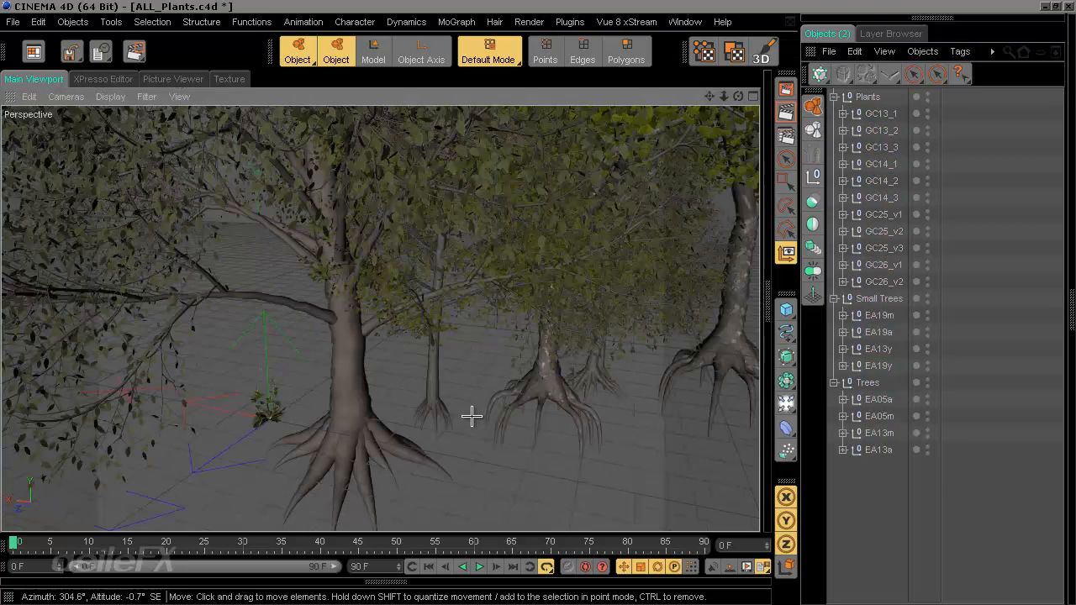
pyautogui.keyDown('alt'); pyautogui.moveTo(430, 398); pyautogui.dragTo(542, 300); pyautogui.keyUp('alt')
pyautogui.scroll(5, 305, 392)
pyautogui.keyDown('alt'); pyautogui.moveTo(324, 394); pyautogui.dragTo(538, 300); pyautogui.keyUp('alt')
pyautogui.keyDown('alt'); pyautogui.moveTo(431, 408); pyautogui.dragTo(336, 471); pyautogui.keyUp('alt')
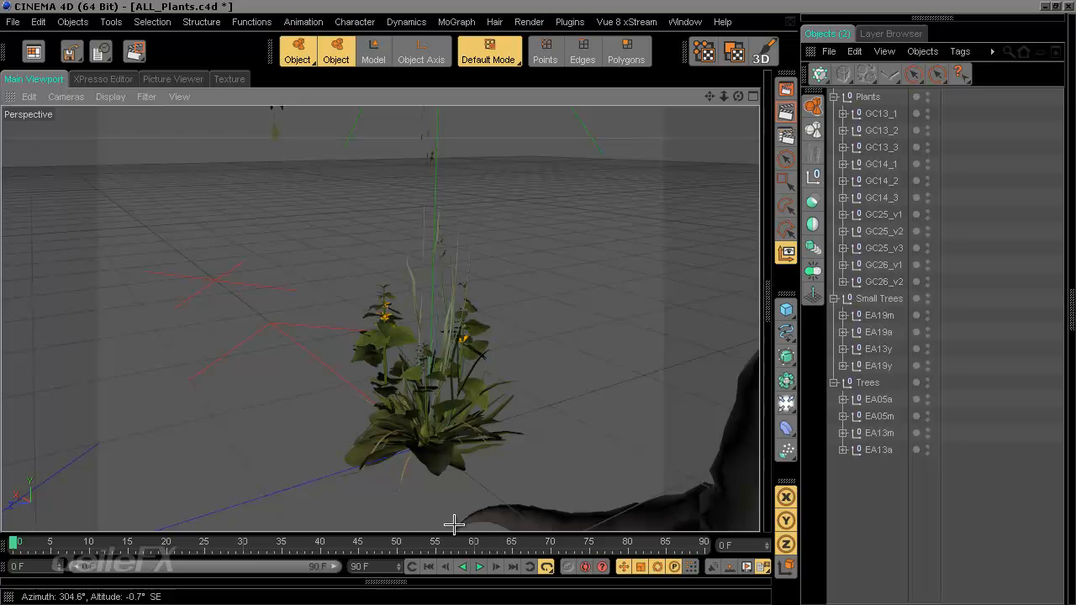
pyautogui.scroll(-5, 481, 372)
pyautogui.scroll(-8, 524, 257)
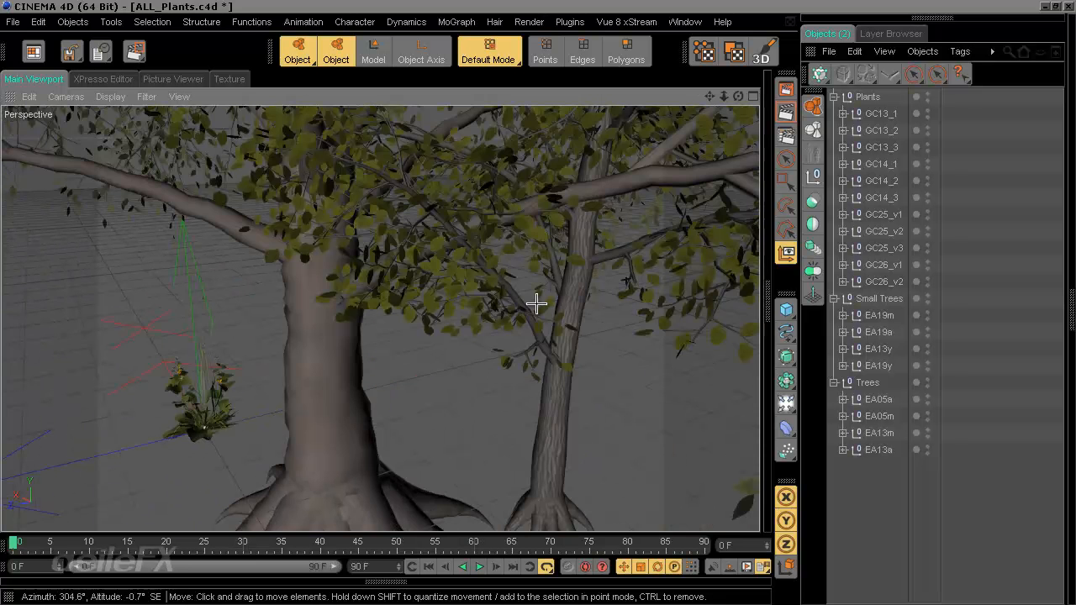
# Select the EA05a tree in Object Axis mode and examine where its axis sits relative to the trunk base and roots
pyautogui.click(352, 255)
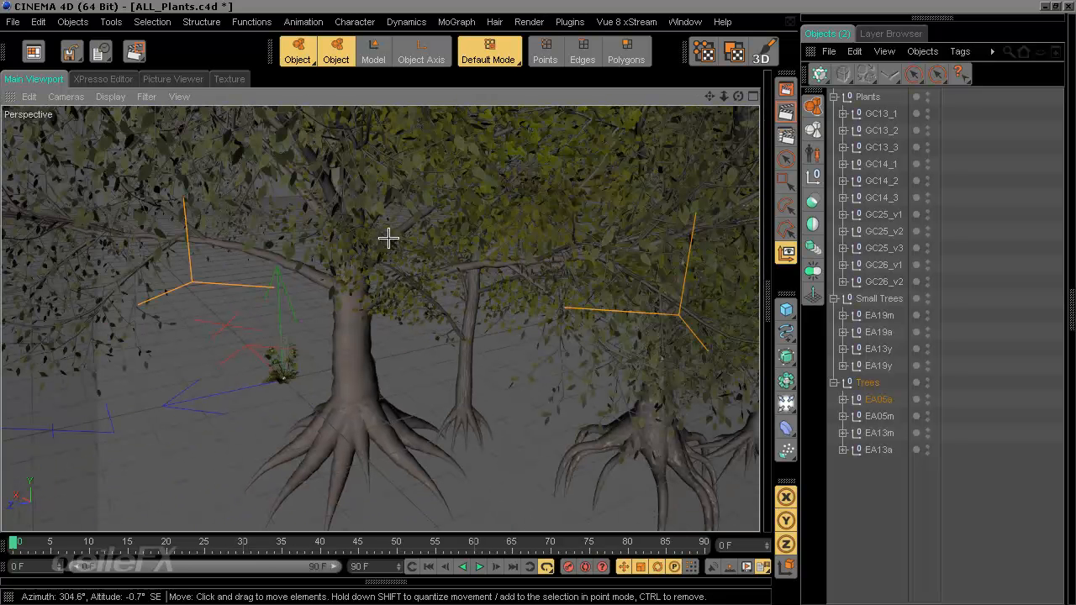
pyautogui.keyDown('alt'); pyautogui.moveTo(354, 352); pyautogui.dragTo(538, 286); pyautogui.keyUp('alt')
pyautogui.click(429, 52)
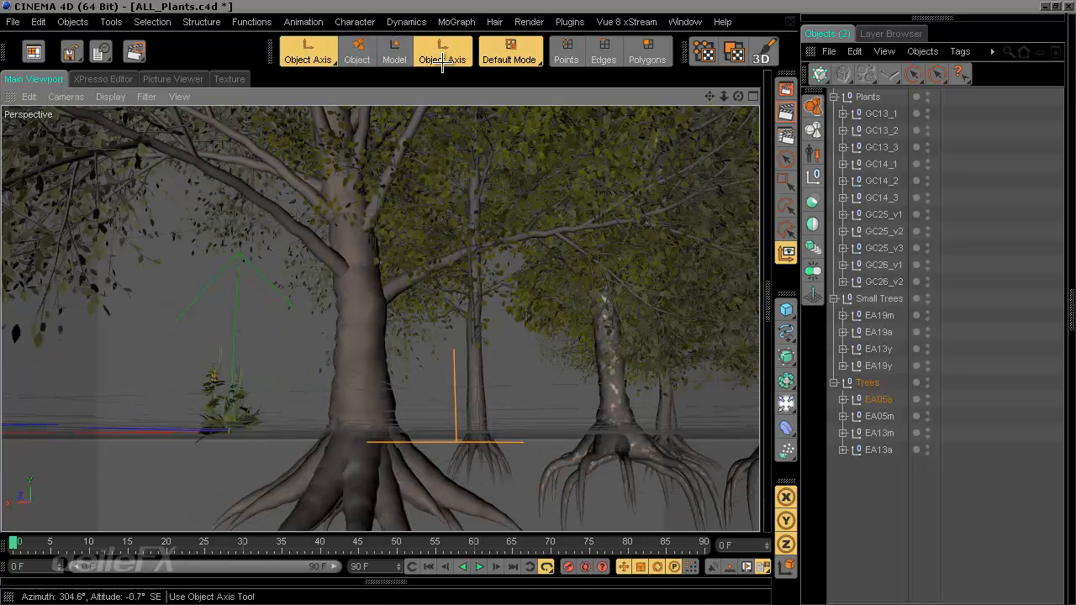
pyautogui.click(879, 400)
pyautogui.keyDown('alt'); pyautogui.moveTo(667, 378); pyautogui.dragTo(399, 442); pyautogui.keyUp('alt')
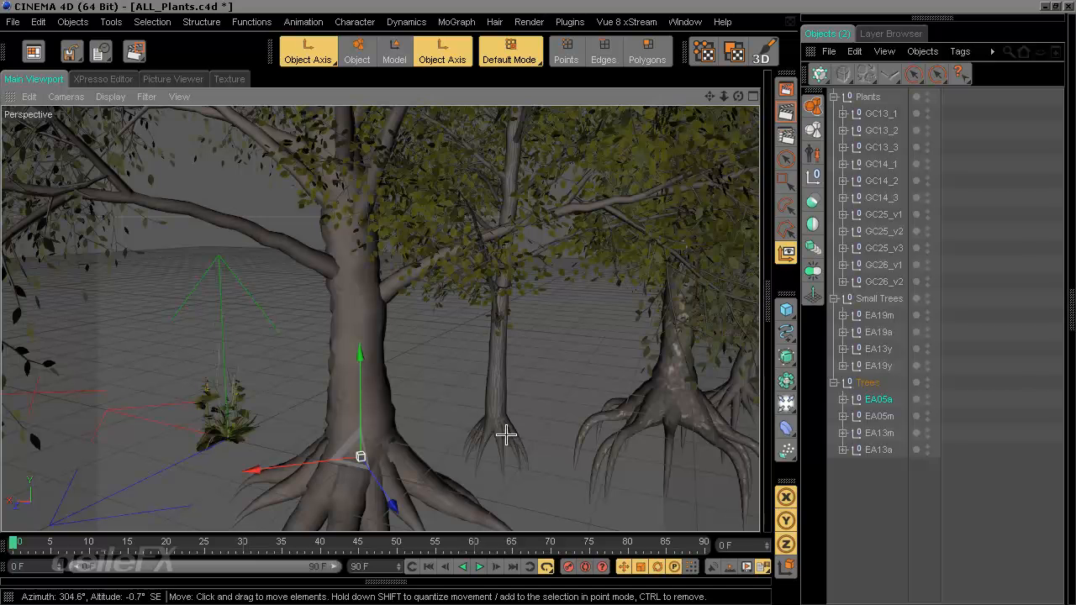
pyautogui.keyDown('alt'); pyautogui.moveTo(470, 437); pyautogui.dragTo(569, 386, button='middle'); pyautogui.keyUp('alt')
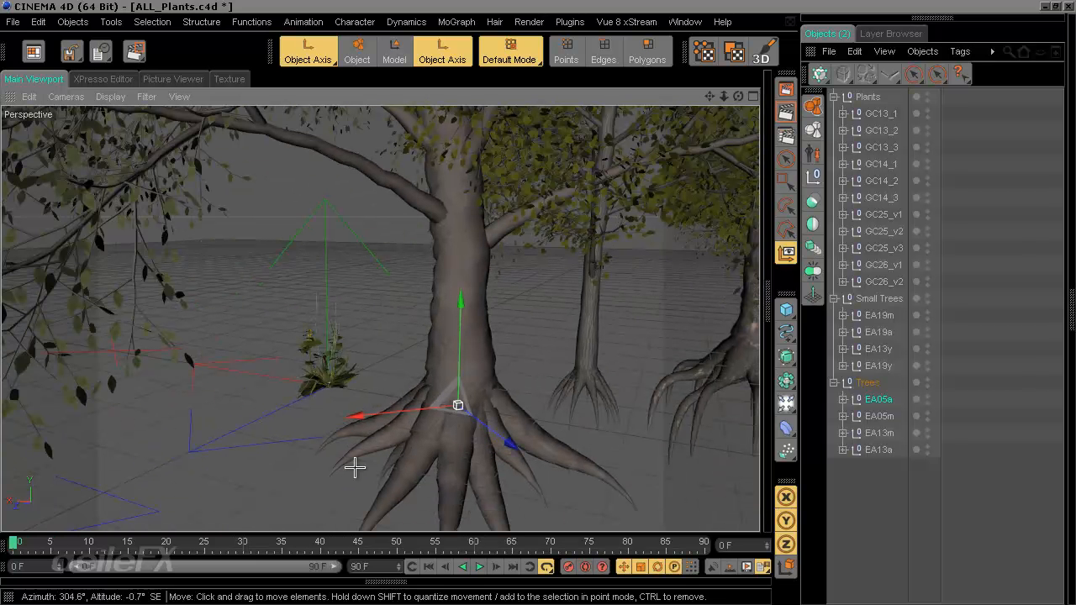
pyautogui.scroll(2, 529, 433)
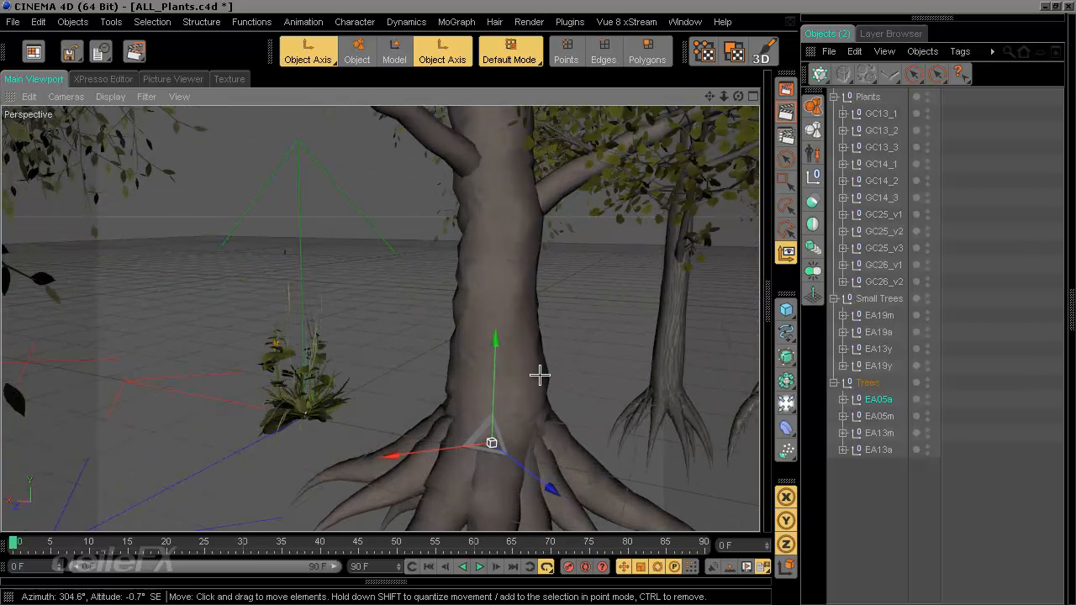
pyautogui.scroll(4, 533, 298)
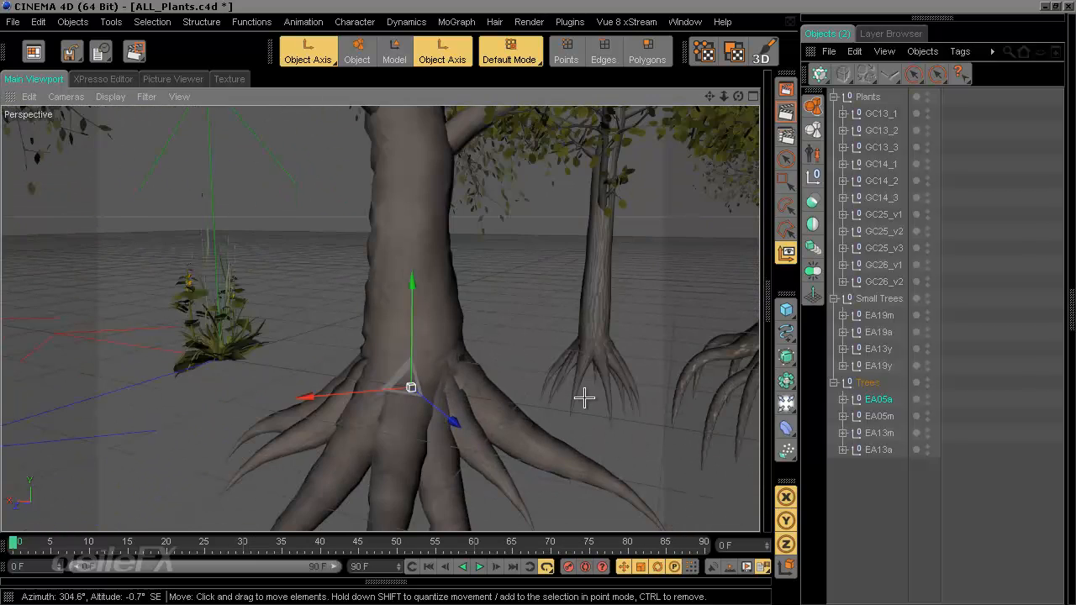
pyautogui.scroll(2, 584, 398)
pyautogui.keyDown('alt'); pyautogui.moveTo(551, 337); pyautogui.dragTo(543, 336); pyautogui.keyUp('alt')
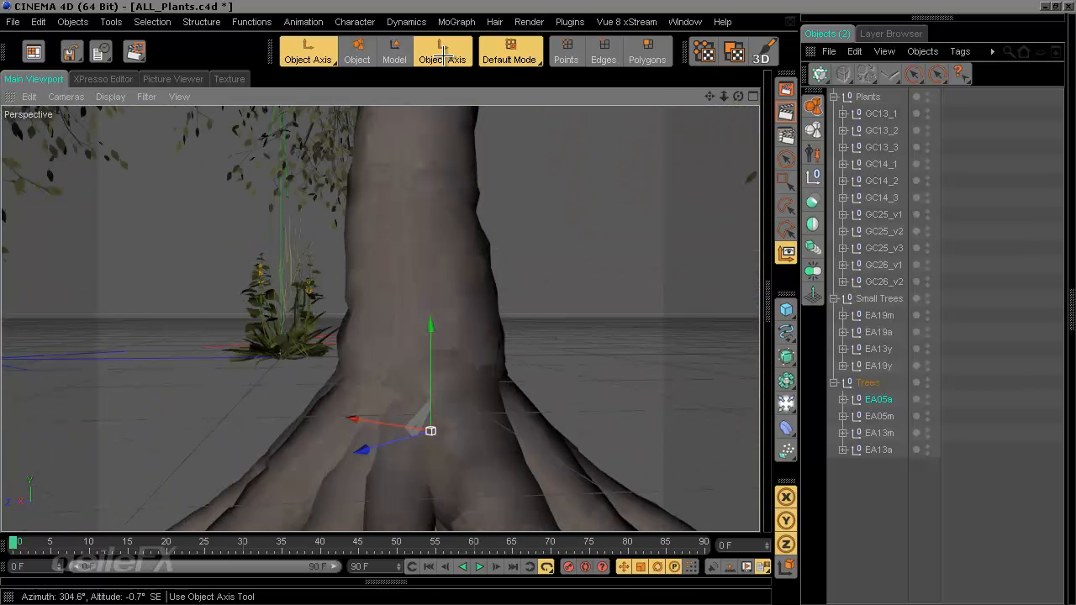
# Inspect the base, leaves and stems of the small plant cluster at close range, and deselect the tree
pyautogui.keyDown('alt'); pyautogui.moveTo(386, 185); pyautogui.dragTo(534, 300); pyautogui.keyUp('alt')
pyautogui.keyDown('alt'); pyautogui.moveTo(375, 428); pyautogui.dragTo(543, 303); pyautogui.keyUp('alt')
pyautogui.keyDown('alt'); pyautogui.moveTo(544, 303); pyautogui.dragTo(540, 302, button='middle'); pyautogui.keyUp('alt')
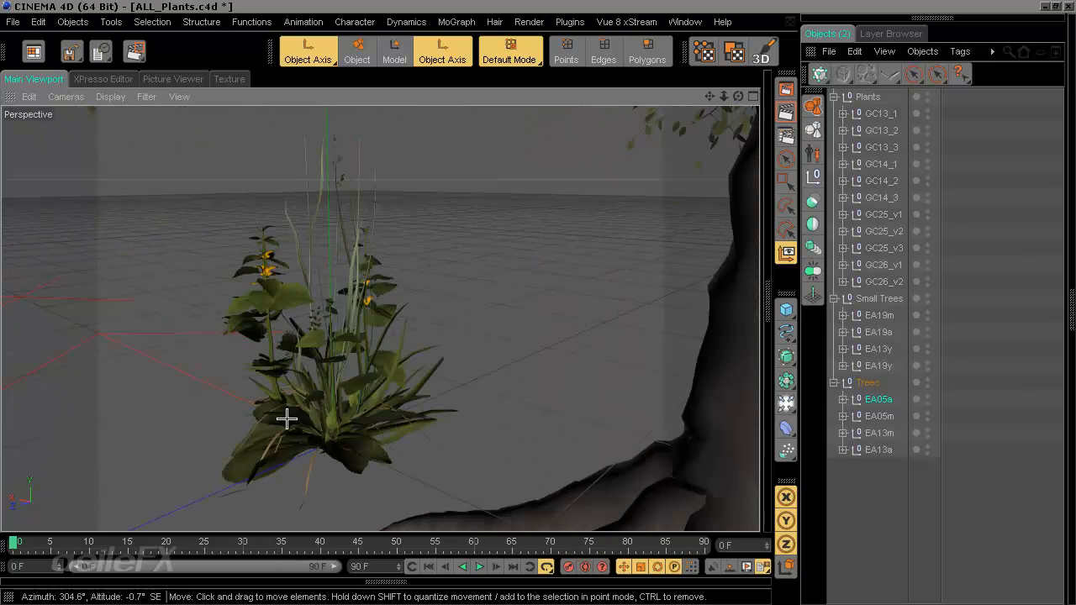
pyautogui.scroll(5, 286, 418)
pyautogui.click(869, 480)
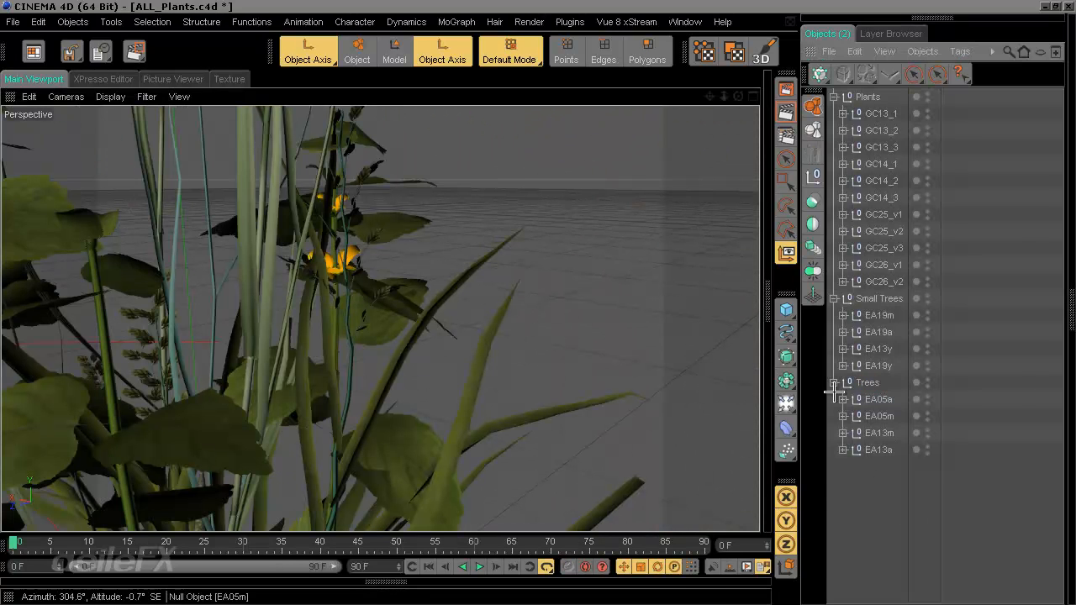
# Examine the full-size trees and the dense foliage in their crowns
pyautogui.scroll(-5, 302, 377)
pyautogui.scroll(-3, 304, 374)
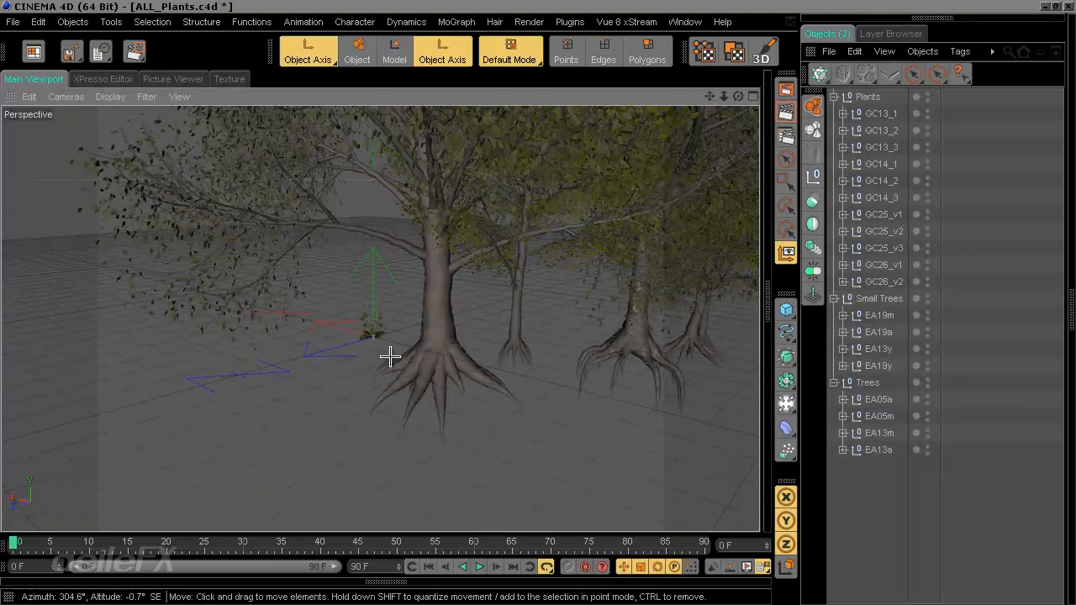
pyautogui.scroll(5, 538, 305)
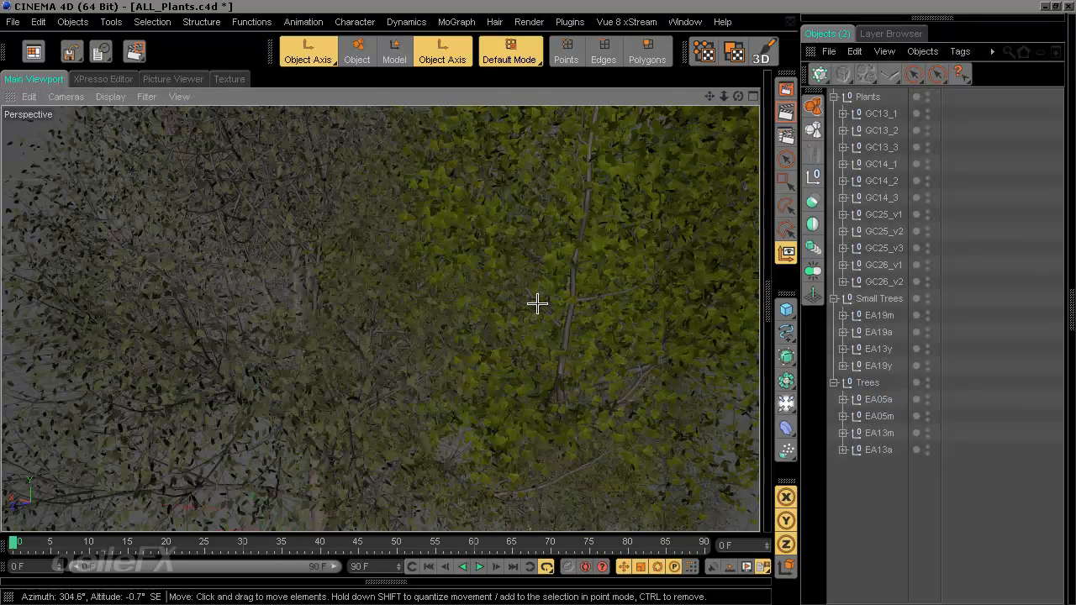
# Review the plant materials and their Enhanced OpenGL editor display settings
pyautogui.click(768, 296)
pyautogui.click(551, 79)
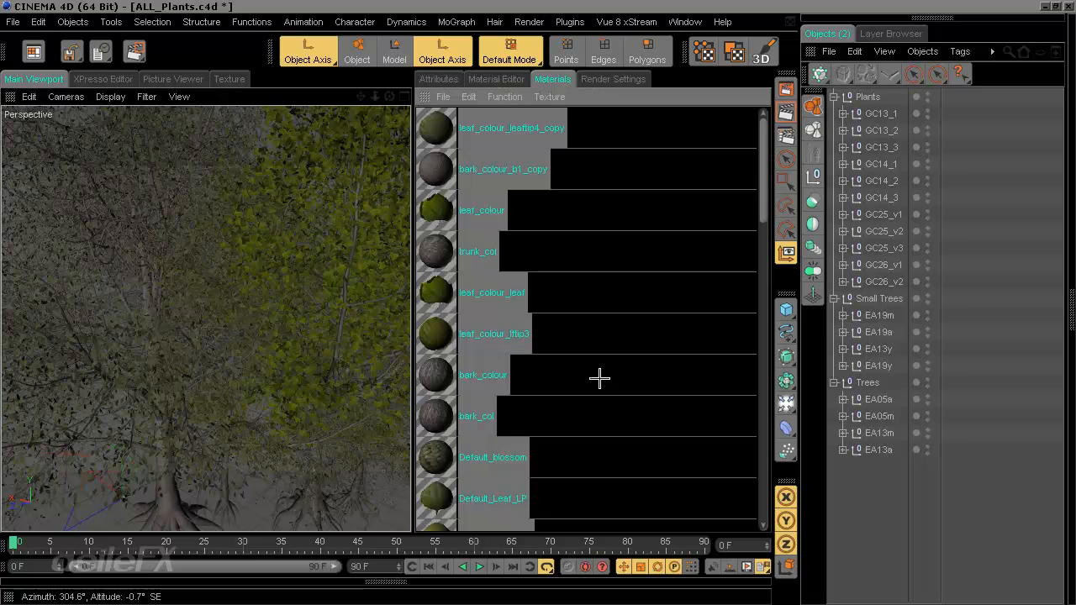
pyautogui.moveTo(766, 164); pyautogui.dragTo(749, 130)
pyautogui.click(510, 79)
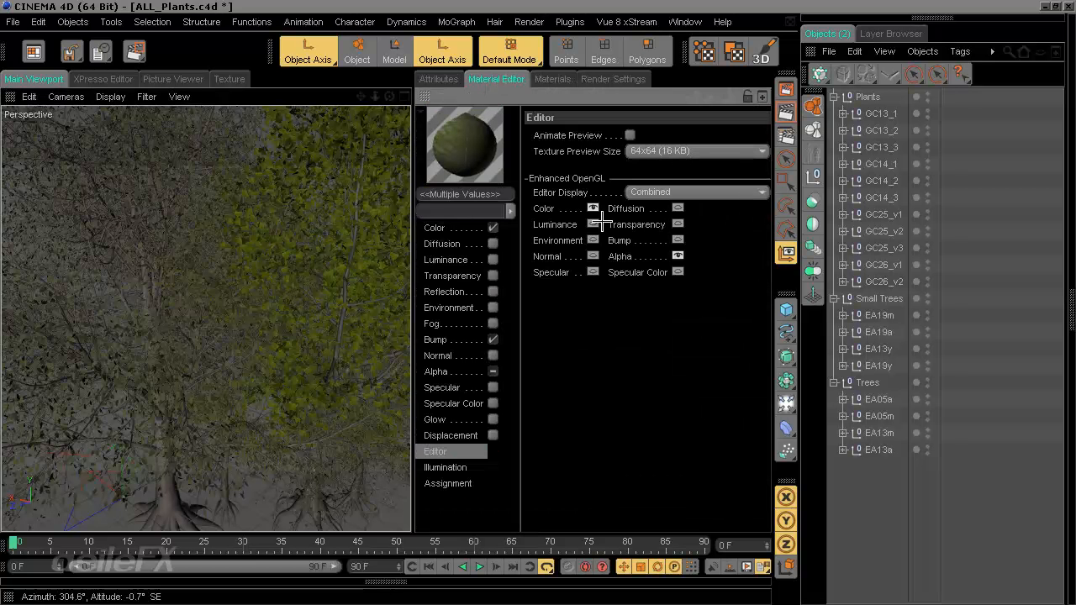
# Bring all the trees into view and collapse the Plants, Small Trees and Trees groups
pyautogui.middleClick(425, 96)
pyautogui.scroll(-3, 534, 328)
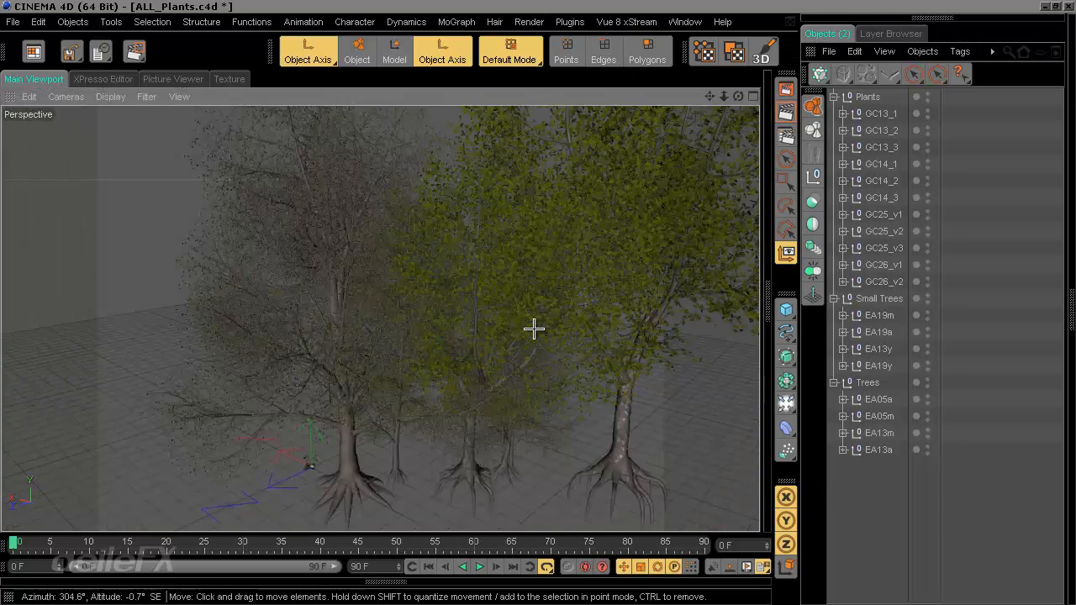
pyautogui.scroll(-1, 534, 328)
pyautogui.keyDown('alt'); pyautogui.moveTo(574, 399); pyautogui.dragTo(532, 282); pyautogui.keyUp('alt')
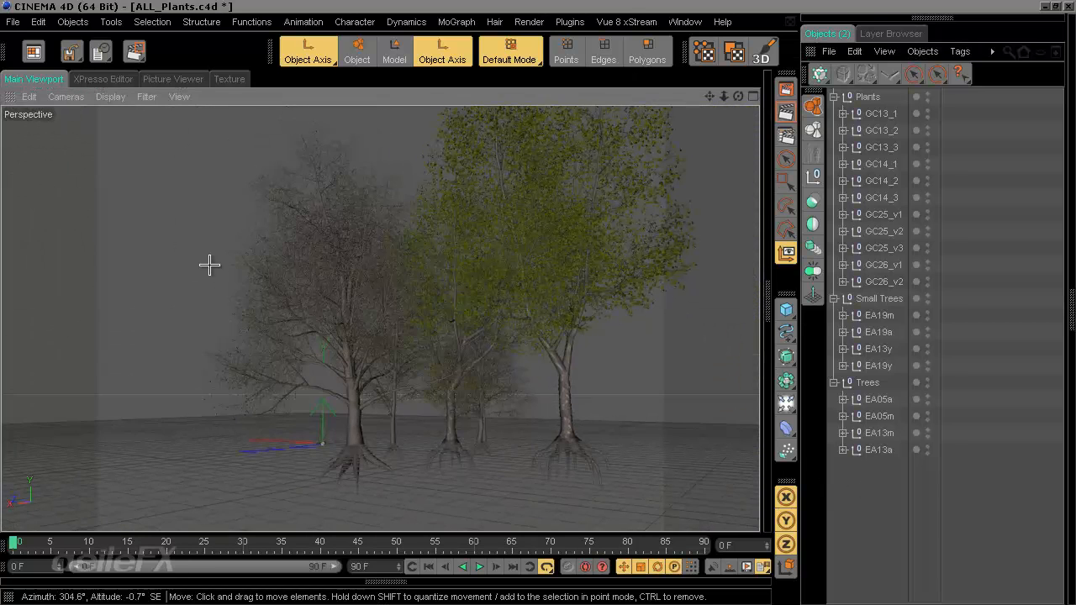
pyautogui.click(833, 97)
pyautogui.click(833, 114)
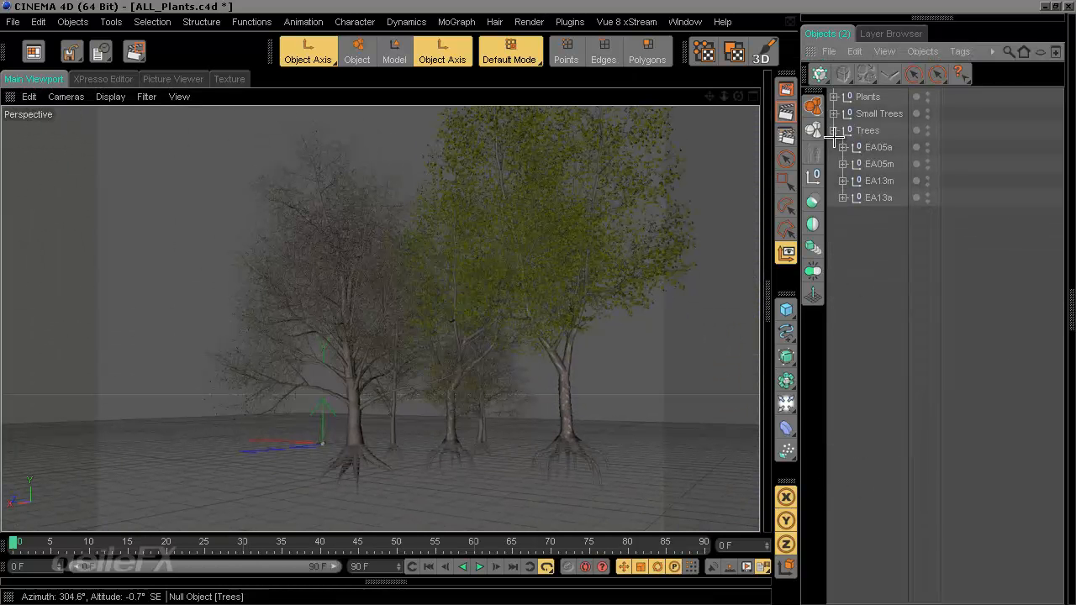
pyautogui.click(833, 131)
# Copy the Plants, Small Trees and Trees groups into the ClonePlacement_009_optimize_inframeClones_2.c4d scene in Model mode, and clear the selection
pyautogui.click(866, 130)
pyautogui.keyDown('shift'); pyautogui.click(874, 114); pyautogui.keyUp('shift')
pyautogui.keyDown('shift'); pyautogui.click(866, 98); pyautogui.keyUp('shift')
pyautogui.click(388, 55)
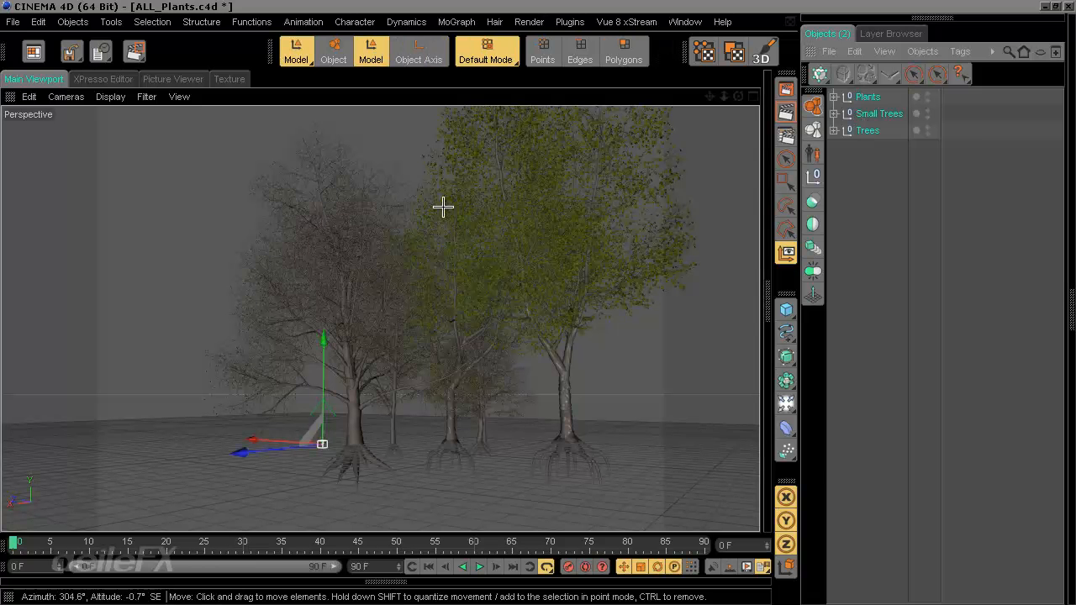
pyautogui.click(682, 22)
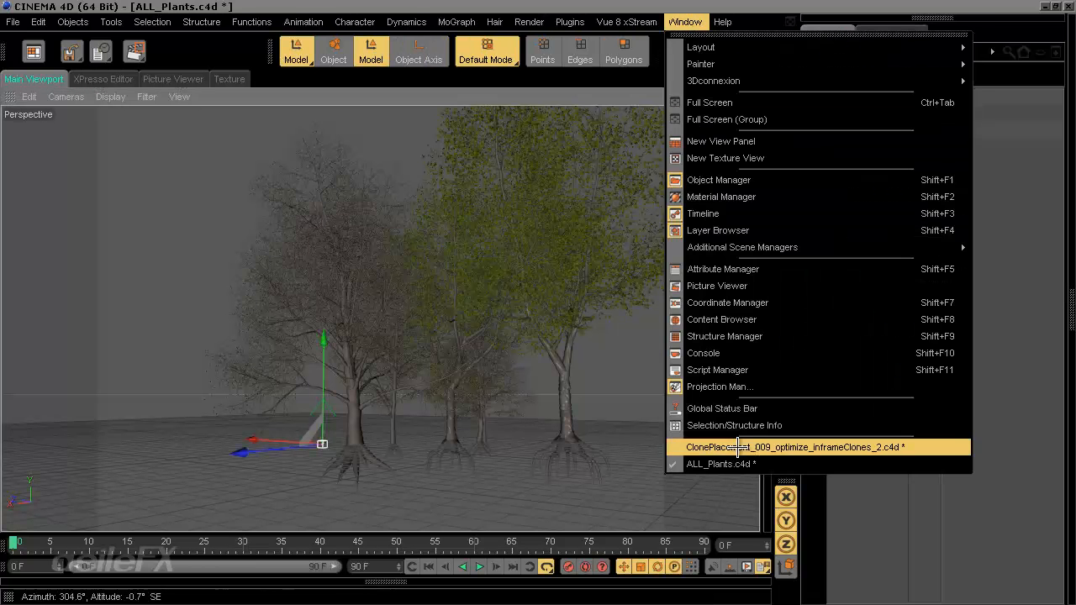
pyautogui.click(737, 447)
pyautogui.click(906, 505)
pyautogui.hotkey('ctrl', 'v')
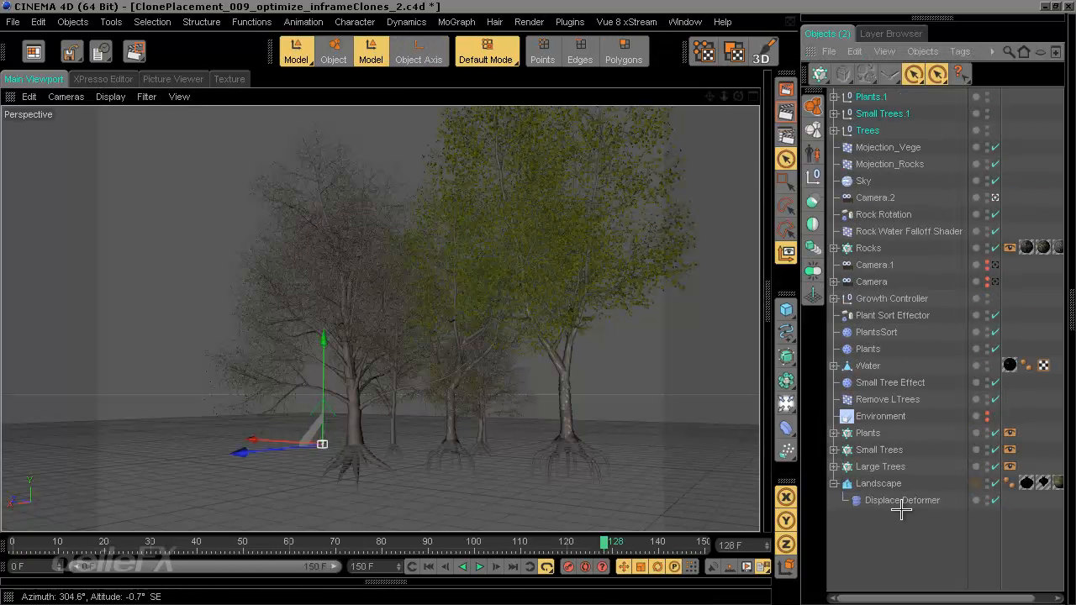
pyautogui.click(902, 509)
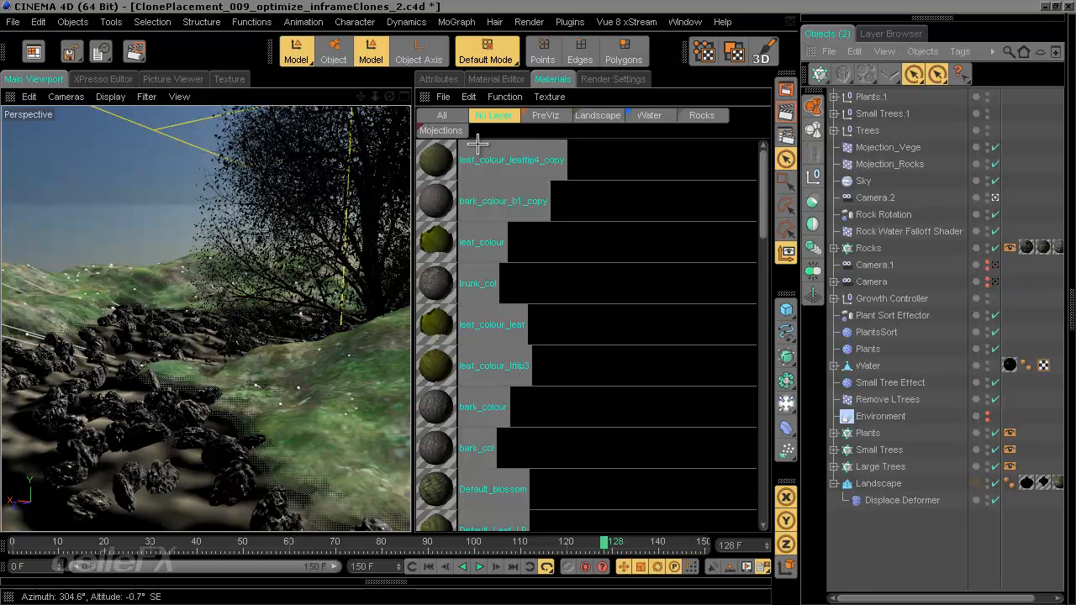
# Add the imported vegetation materials to a new layer named Final Veg
pyautogui.moveTo(761, 210); pyautogui.dragTo(758, 180)
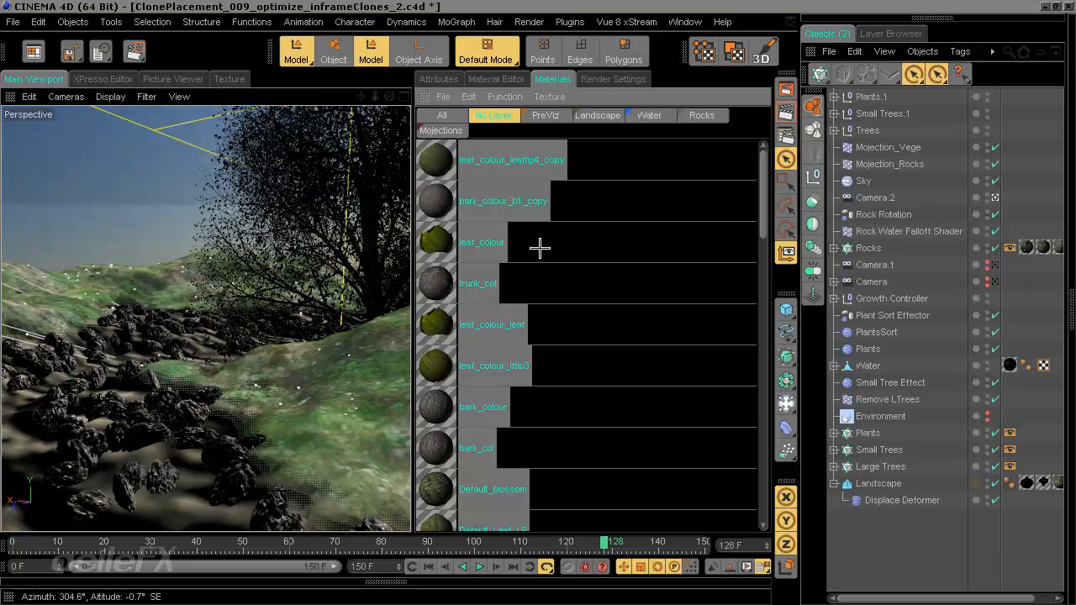
pyautogui.rightClick(437, 159)
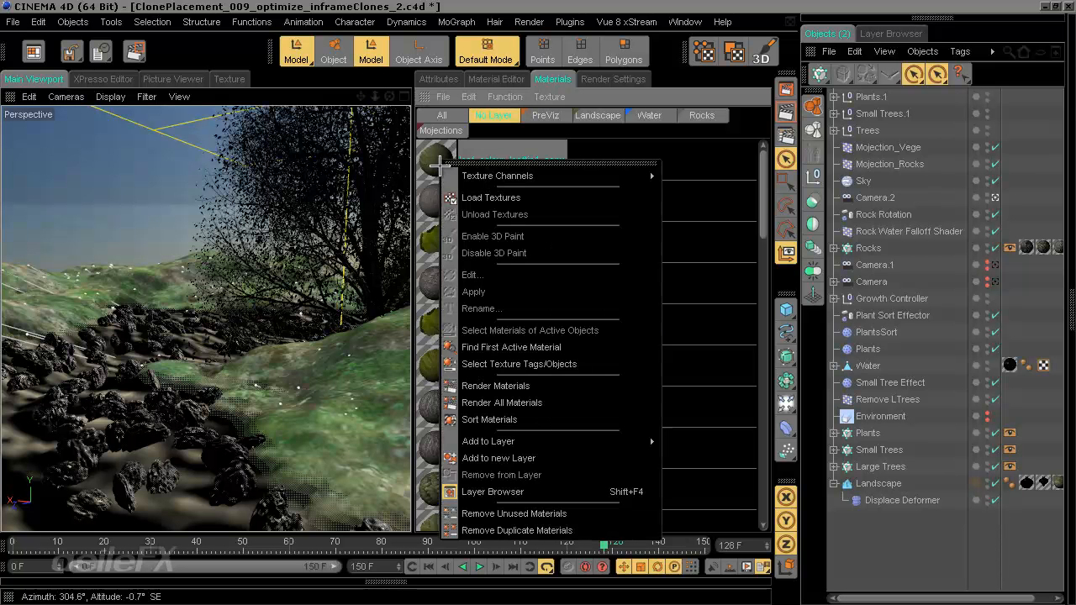
pyautogui.click(535, 461)
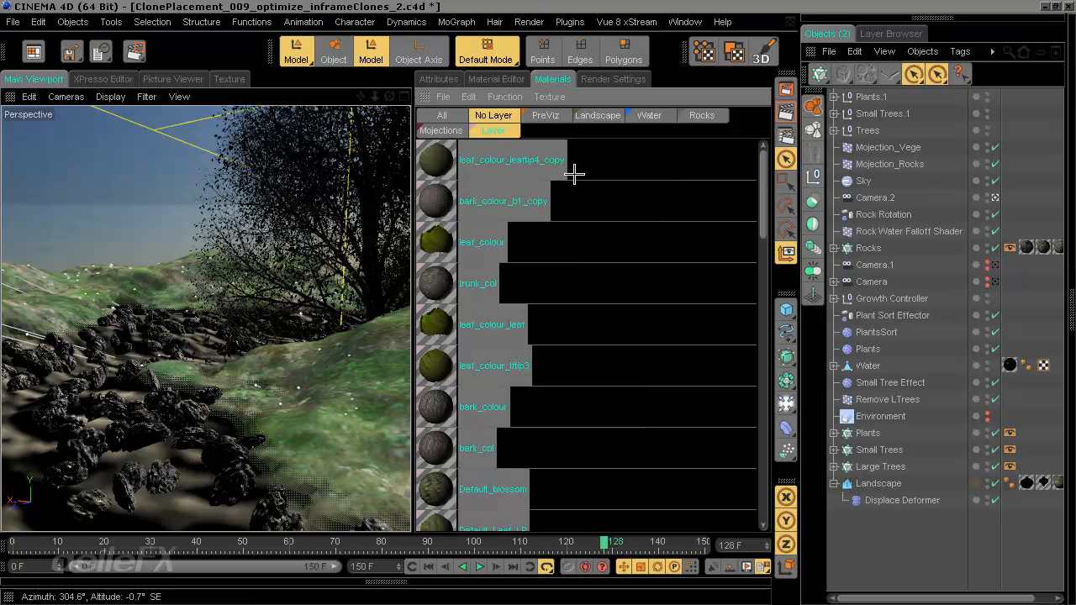
pyautogui.doubleClick(515, 131)
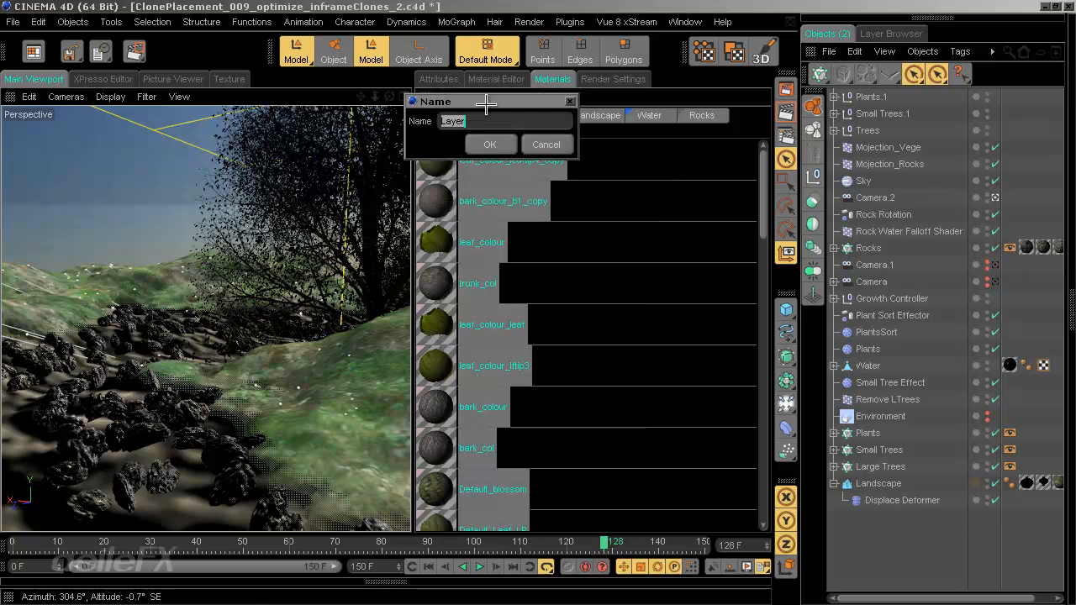
pyautogui.write('Final Veg')
pyautogui.press('Return')
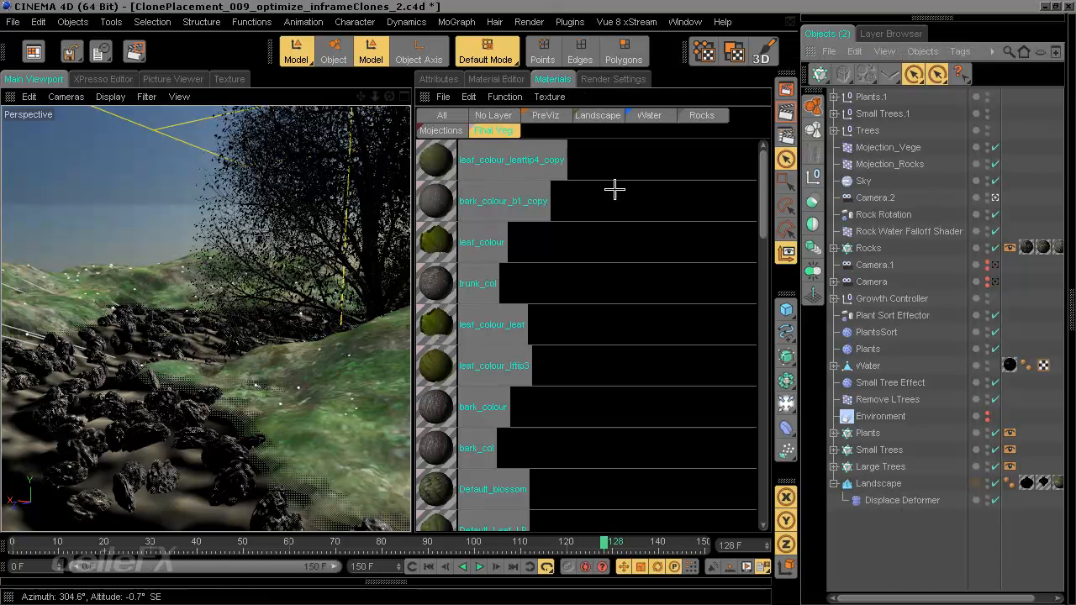
# Examine the contents of the imported Plants.1, Small Trees.1 and Trees groups against the existing cloners, leaving the groups collapsed
pyautogui.click(834, 96)
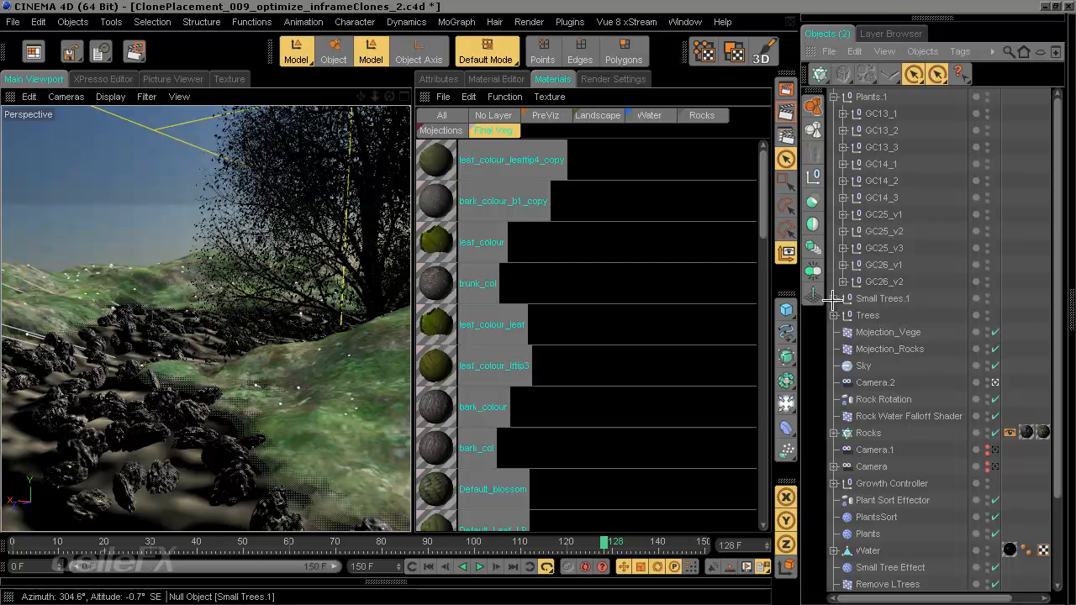
pyautogui.click(833, 299)
pyautogui.click(834, 383)
pyautogui.scroll(-5, 937, 437)
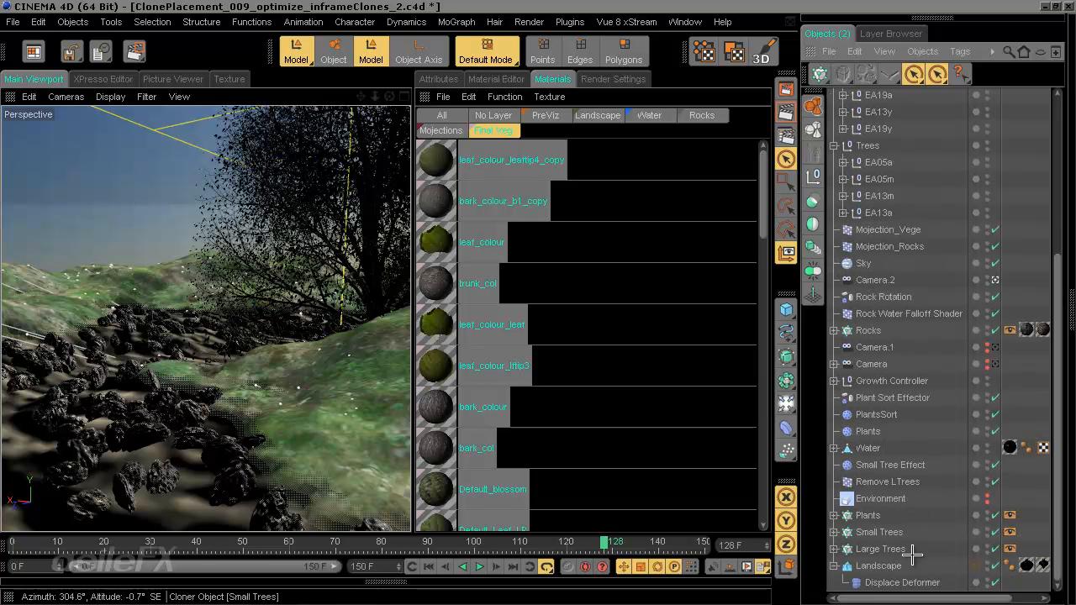
pyautogui.scroll(5, 914, 550)
pyautogui.click(834, 97)
pyautogui.click(834, 114)
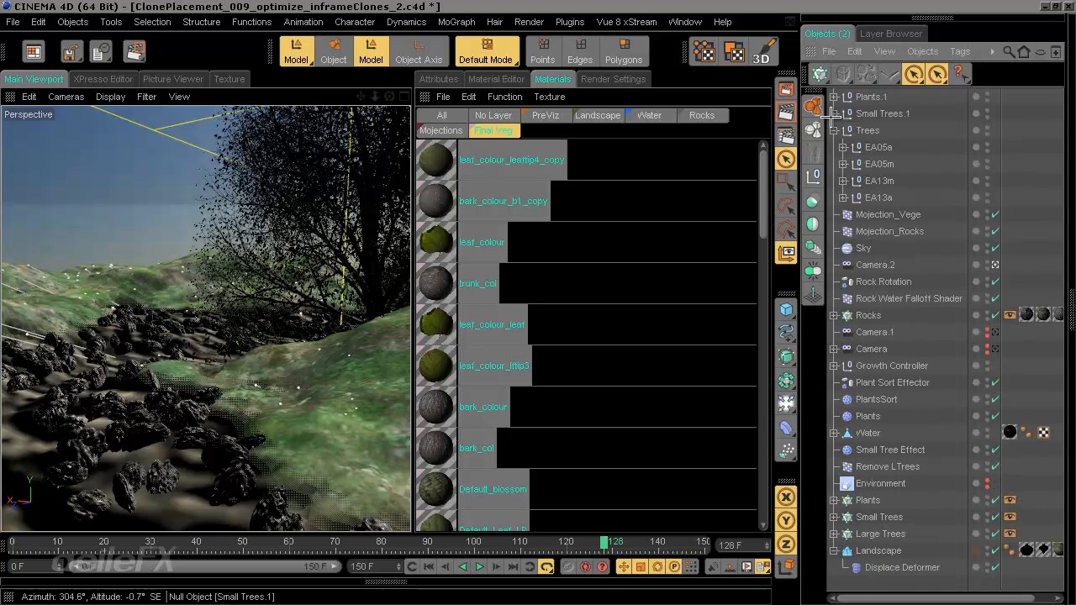
pyautogui.click(834, 130)
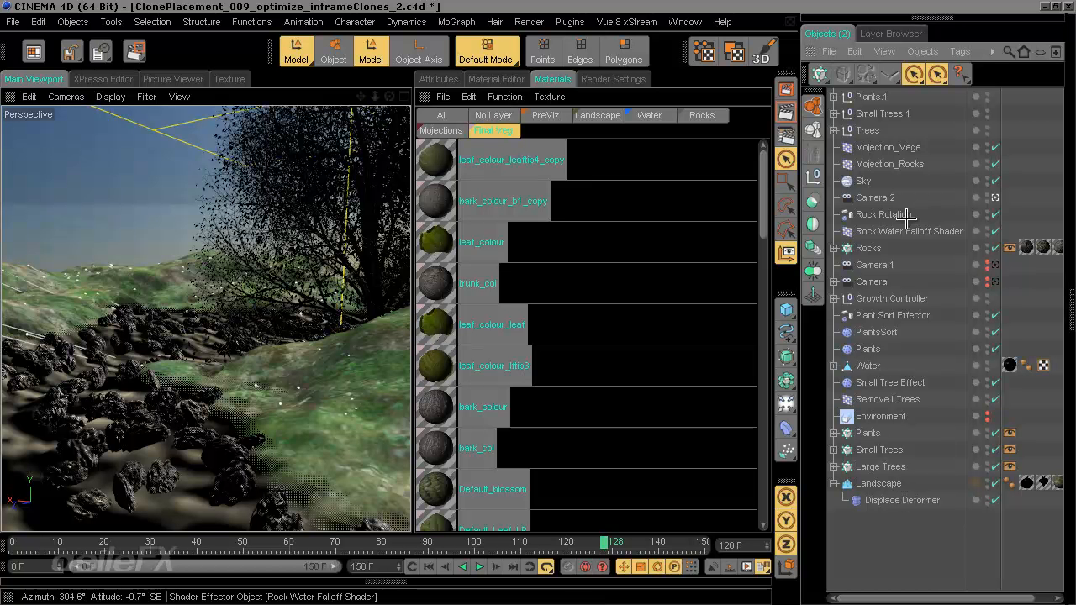
pyautogui.keyDown('ctrl'); pyautogui.click(427, 101); pyautogui.keyUp('ctrl')
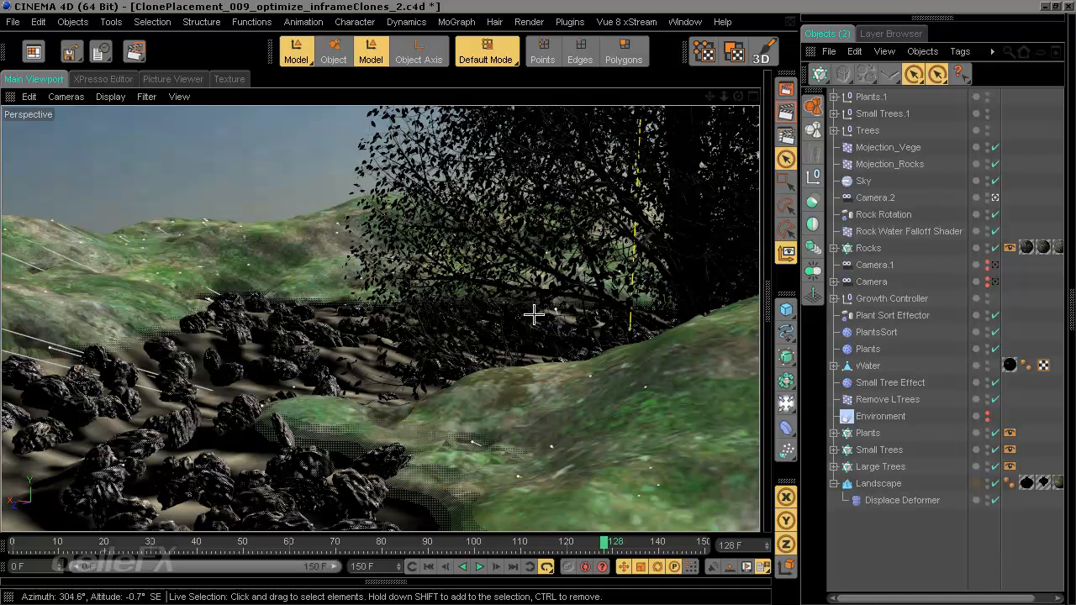
pyautogui.click(833, 96)
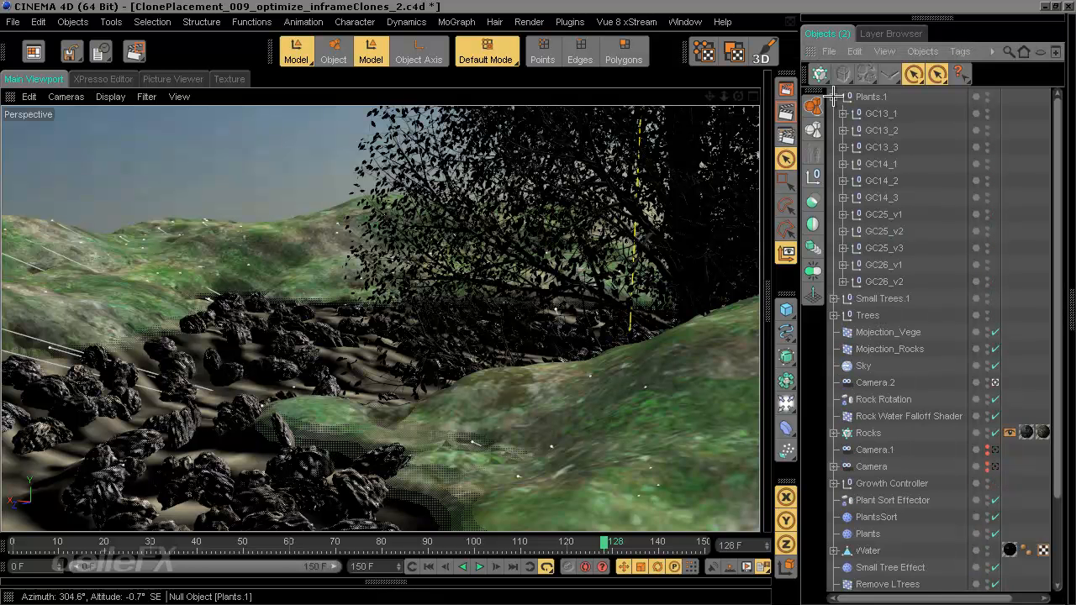
pyautogui.click(833, 97)
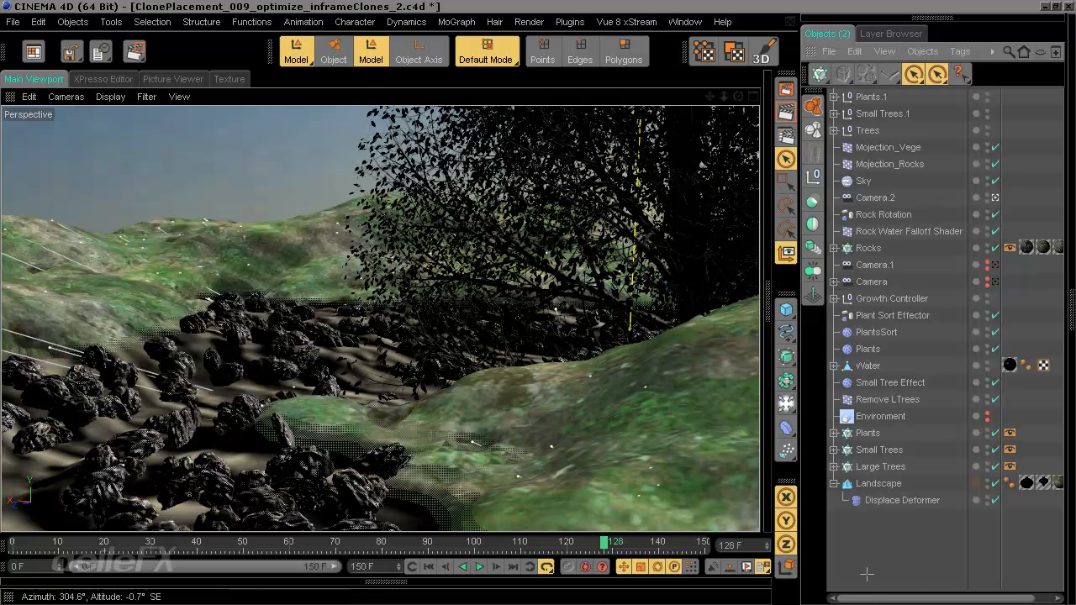
# Create a null at the end of the object hierarchy and move the Large Trees cloner's previz trees into it
pyautogui.click(812, 177)
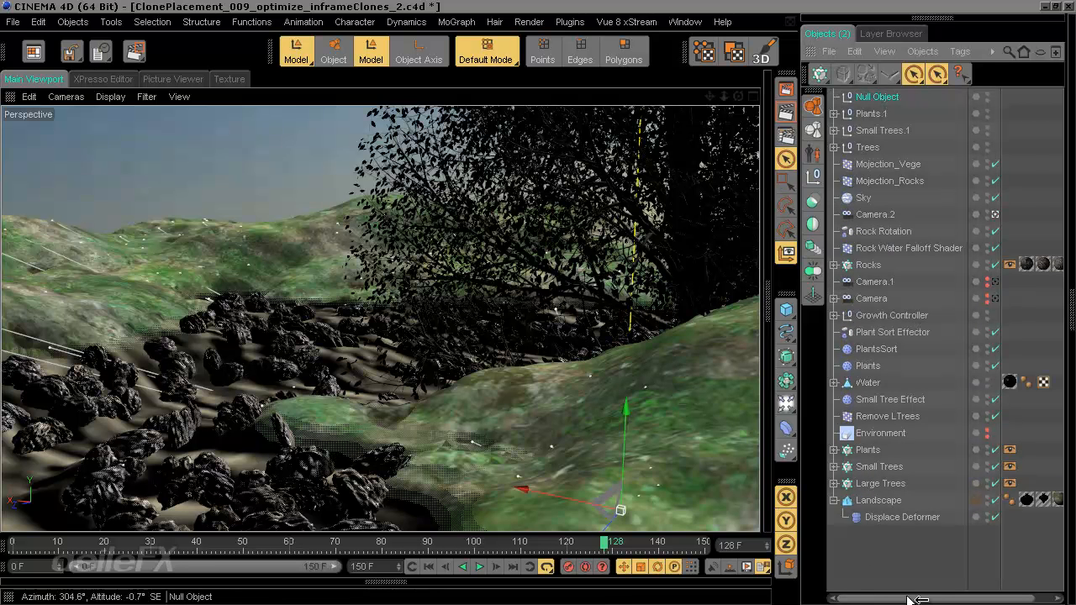
pyautogui.moveTo(895, 586); pyautogui.dragTo(903, 567)
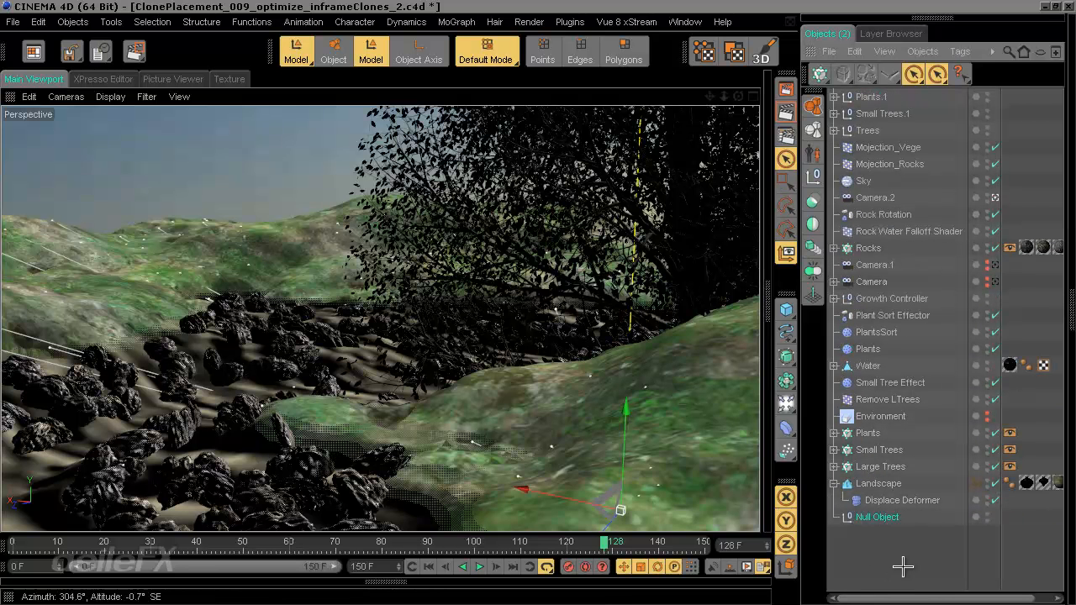
pyautogui.click(834, 466)
pyautogui.click(886, 489)
pyautogui.keyDown('shift'); pyautogui.click(892, 512); pyautogui.keyUp('shift')
pyautogui.moveTo(888, 484); pyautogui.dragTo(880, 569)
# Move Tree_previz2, Tree_previz3 and Tree_previz from the Small Trees cloner into the null
pyautogui.click(833, 450)
pyautogui.click(885, 469)
pyautogui.keyDown('shift'); pyautogui.click(884, 497); pyautogui.keyUp('shift')
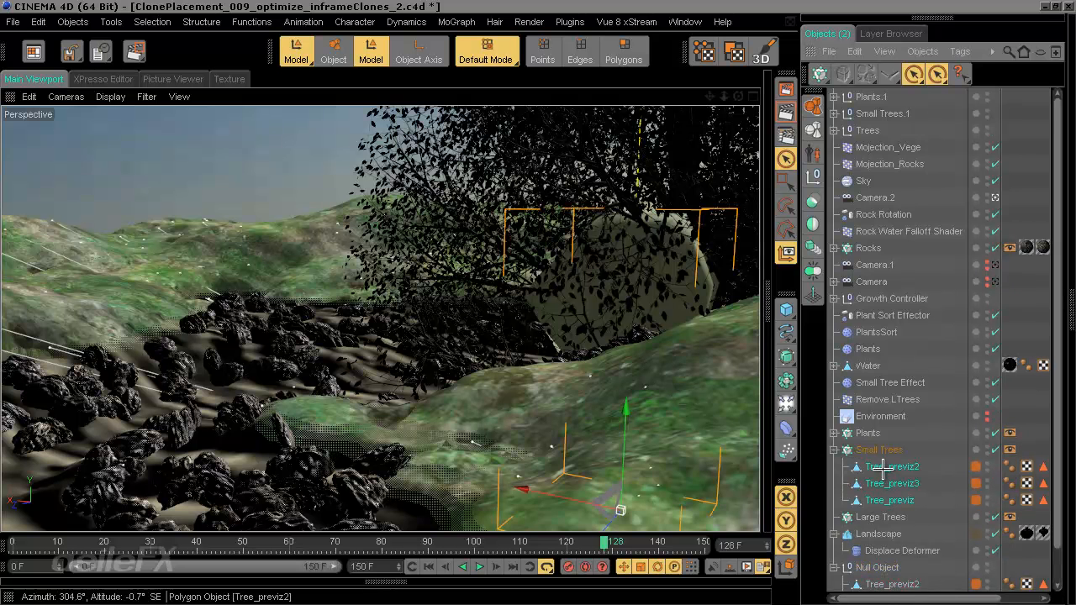
pyautogui.scroll(-2, 881, 450)
pyautogui.moveTo(895, 513); pyautogui.dragTo(888, 547)
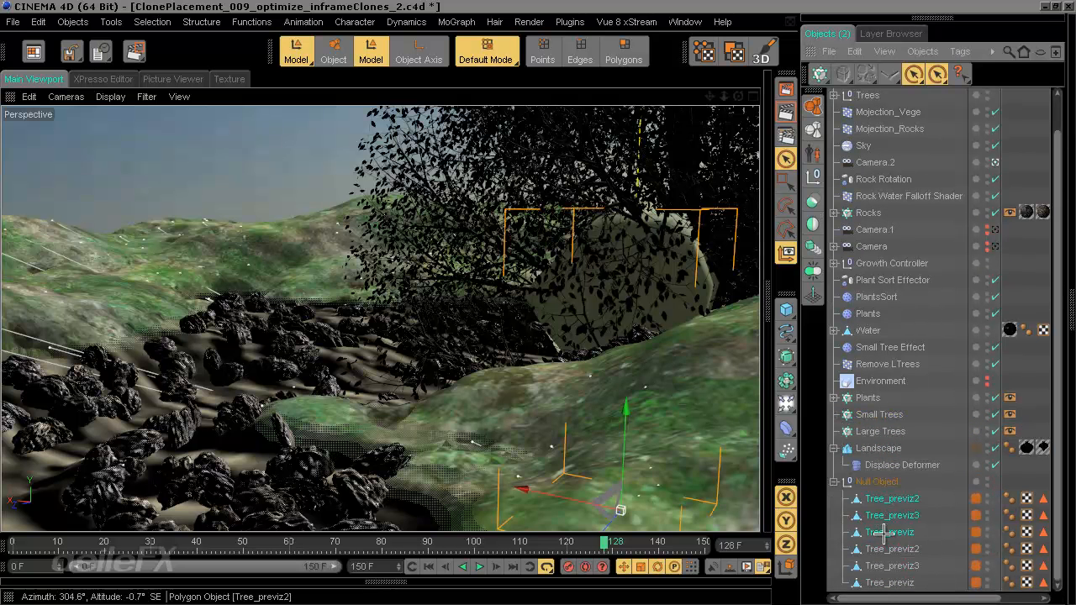
# Move the Plants.1 and Plants meshes from the Plants cloner into the null, and clear the selection
pyautogui.click(838, 396)
pyautogui.click(834, 397)
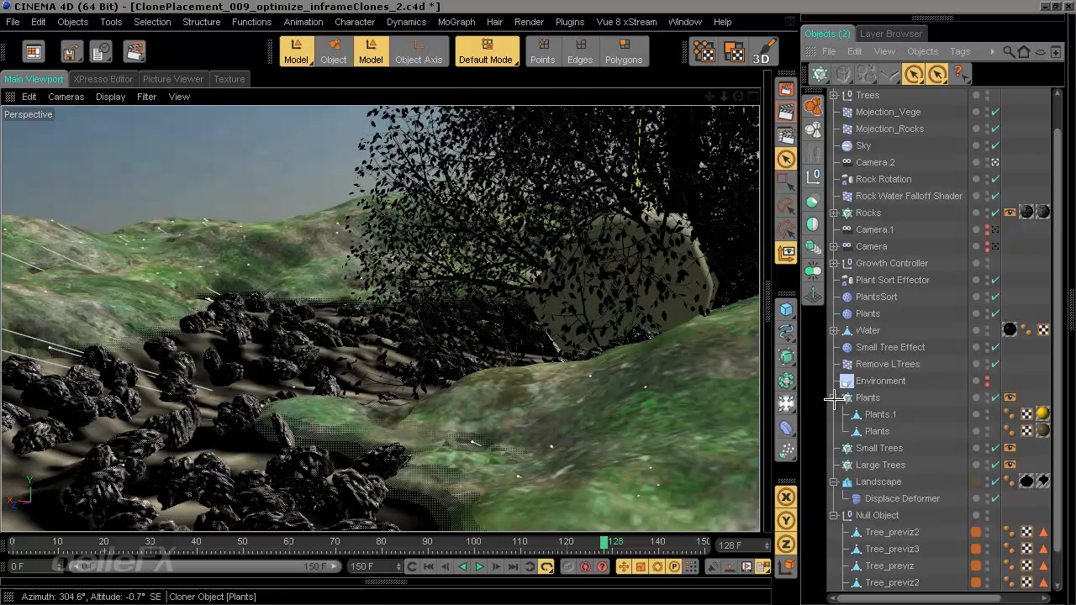
pyautogui.click(879, 432)
pyautogui.moveTo(881, 414); pyautogui.dragTo(882, 516)
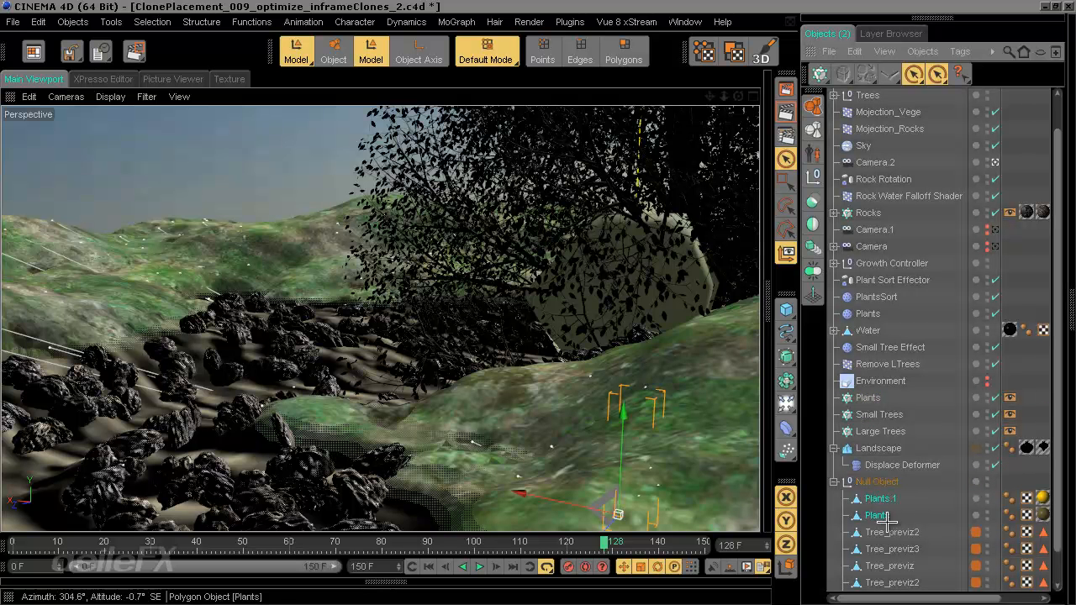
pyautogui.click(831, 532)
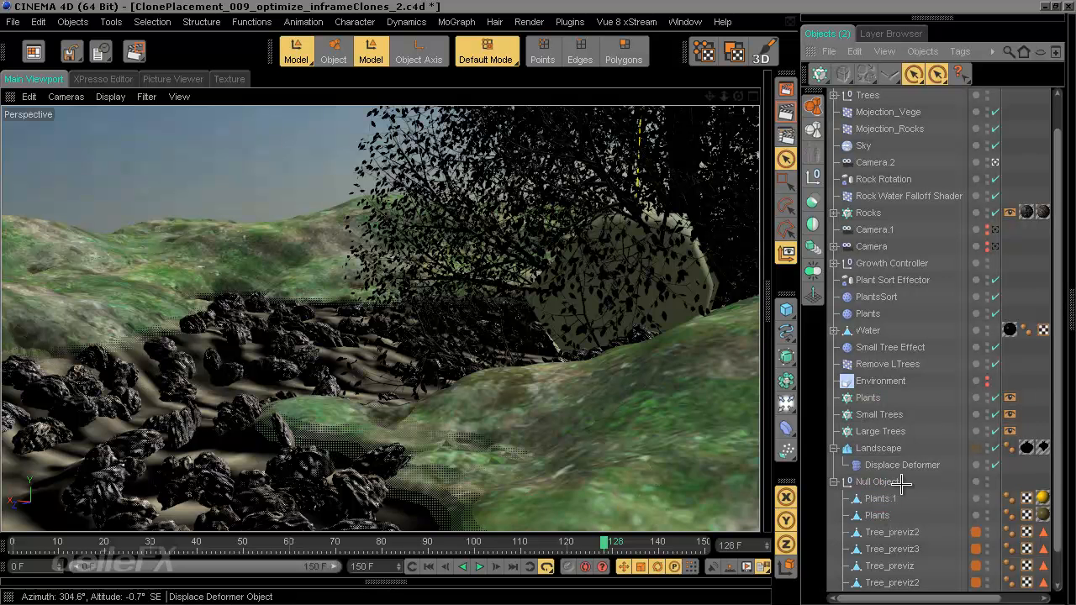
# Hide the null holding the previz models in both the editor and the renderer, and collapse it
pyautogui.click(988, 478)
pyautogui.click(989, 481)
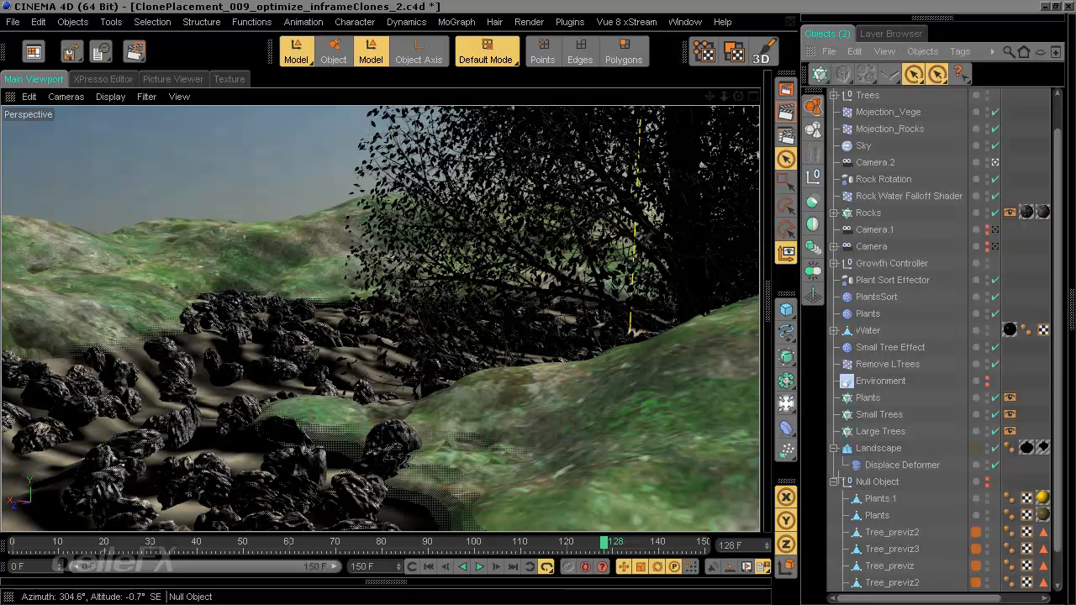
pyautogui.click(836, 481)
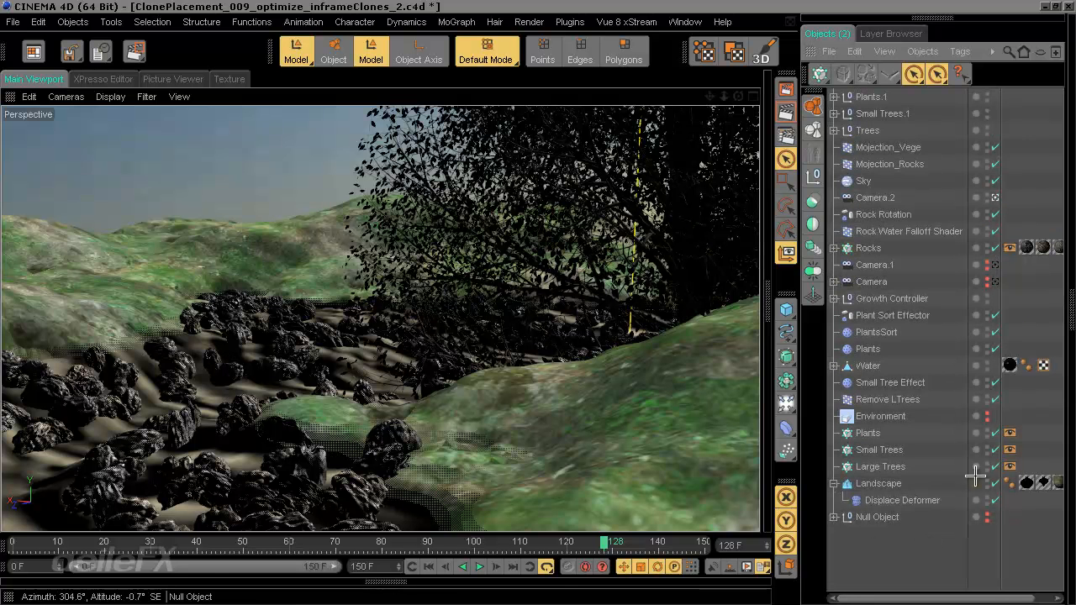
# Disable the Plants, Small Trees and Large Trees cloners
pyautogui.click(995, 432)
pyautogui.click(995, 451)
pyautogui.click(995, 465)
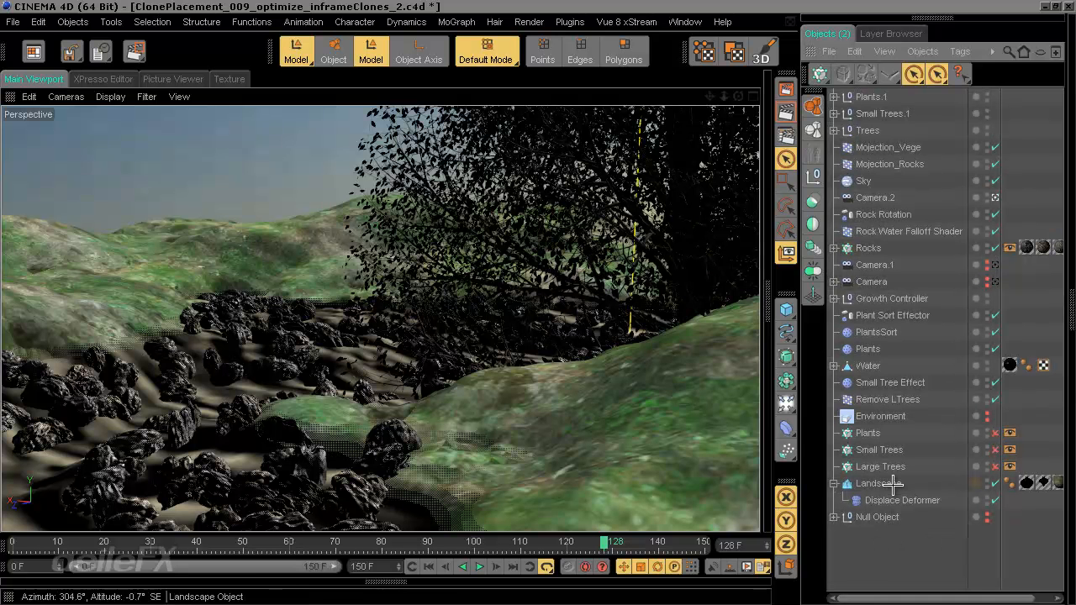
# Move the EA05a, EA05m, EA13m and EA13a trees from the Trees group into the Large Trees cloner
pyautogui.click(833, 130)
pyautogui.click(873, 148)
pyautogui.keyDown('shift'); pyautogui.click(880, 193); pyautogui.keyUp('shift')
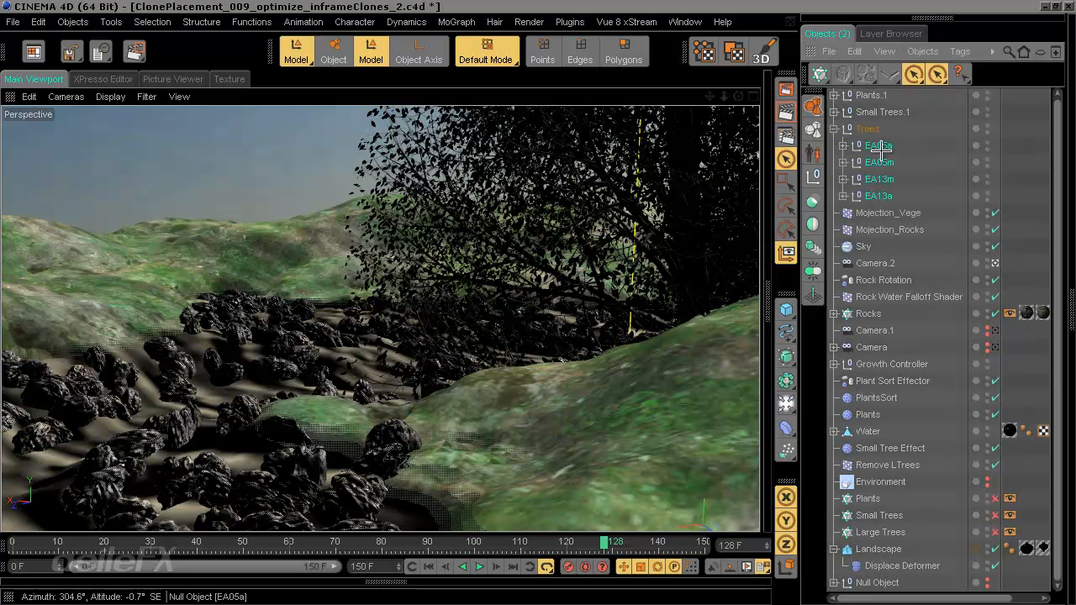
pyautogui.moveTo(883, 149); pyautogui.dragTo(887, 535)
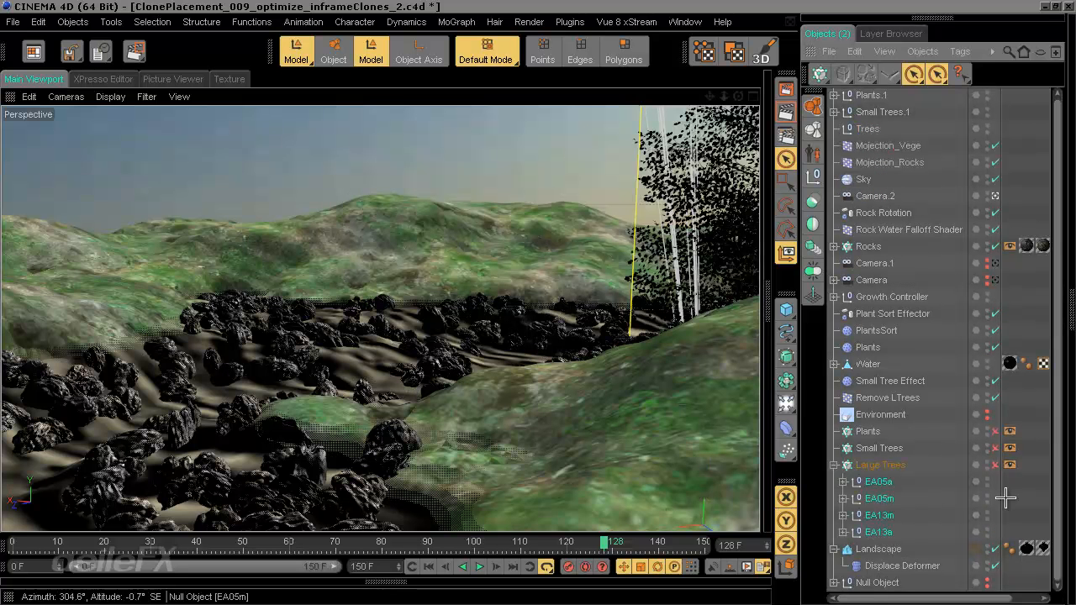
# Move the EA19m, EA19a, EA13y and EA19y trees from the Small Trees.1 group into the Small Trees cloner
pyautogui.click(1029, 486)
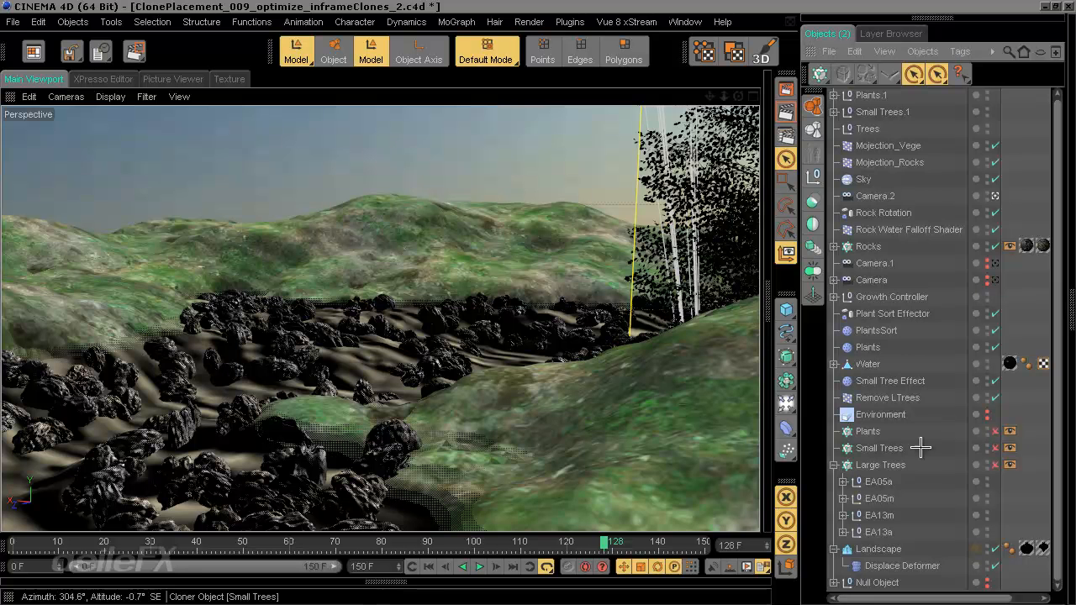
pyautogui.click(834, 112)
pyautogui.click(883, 115)
pyautogui.moveTo(879, 163); pyautogui.dragTo(886, 515)
# Move all plants, GC13_1 through GC26_v2, from the Plants.1 group into the Plants cloner, and collapse the Plants and Small Trees cloners
pyautogui.click(870, 97)
pyautogui.click(834, 96)
pyautogui.click(865, 114)
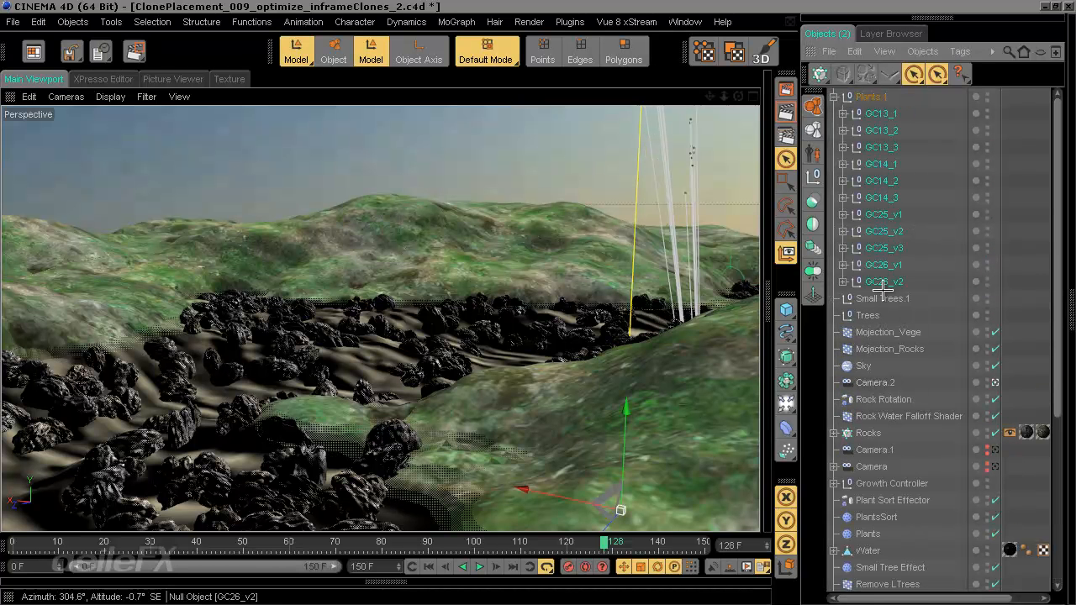
pyautogui.moveTo(880, 134); pyautogui.dragTo(868, 541)
pyautogui.click(833, 357)
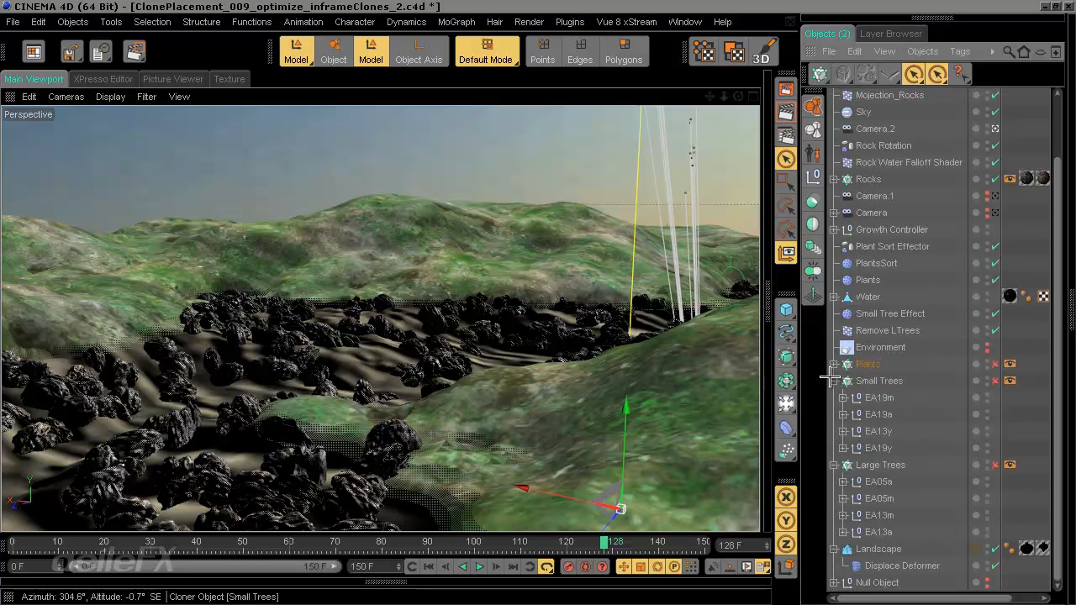
pyautogui.click(833, 381)
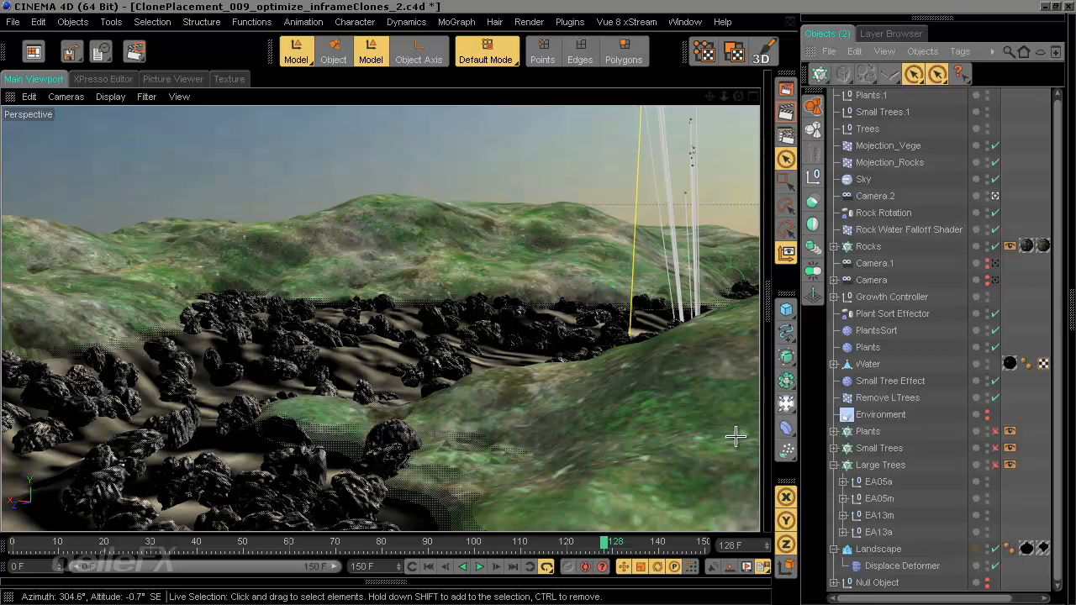
# Switch to the ALL_Plants.c4d document and examine the detailed trees' leaves, branches and roots up close
pyautogui.click(681, 22)
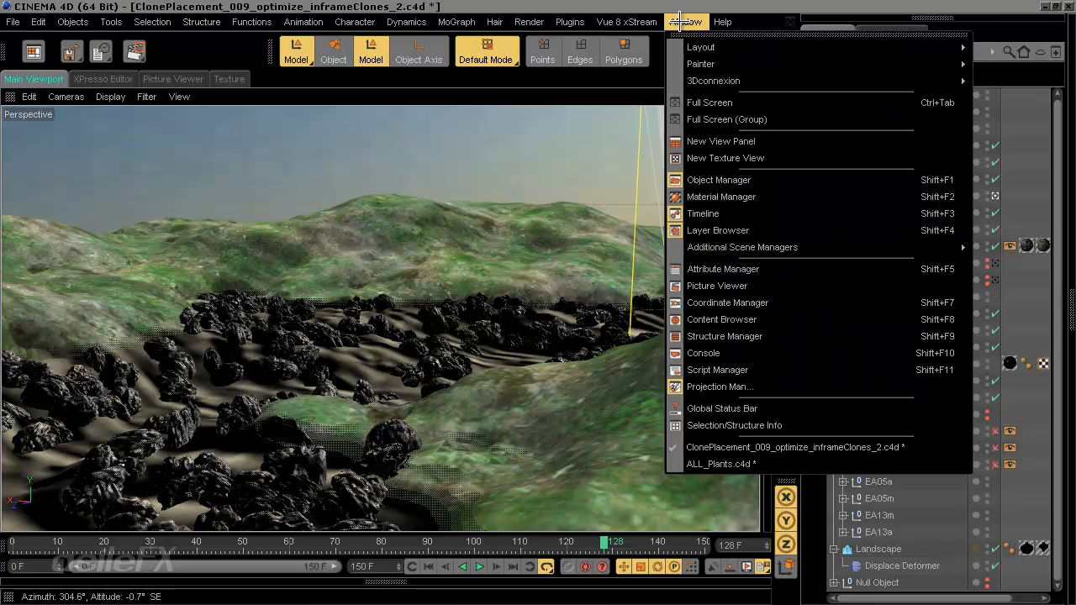
pyautogui.click(756, 462)
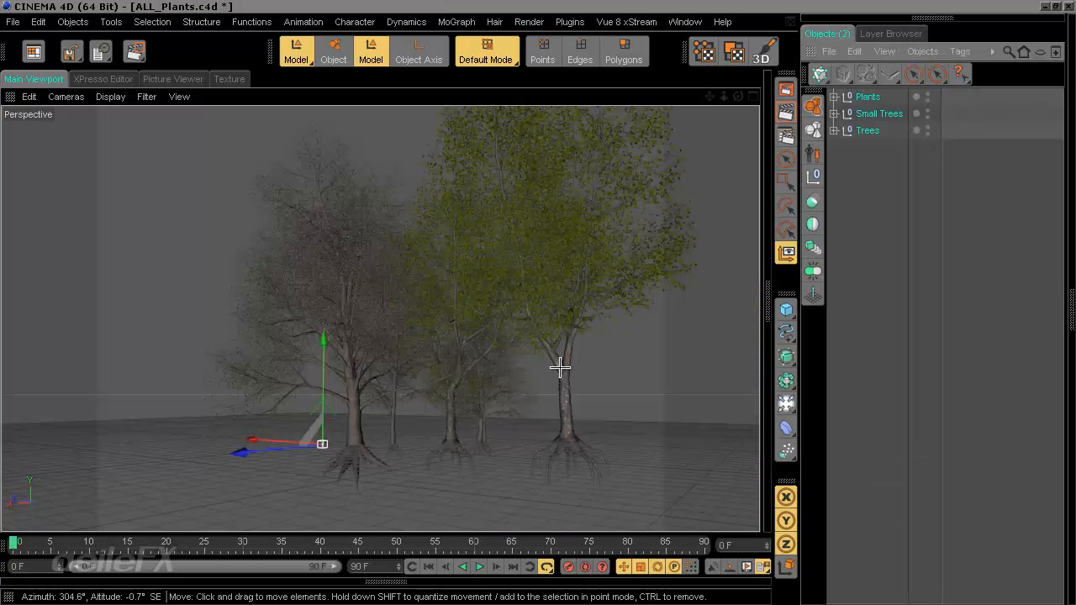
pyautogui.keyDown('alt'); pyautogui.moveTo(559, 368); pyautogui.dragTo(536, 297); pyautogui.keyUp('alt')
pyautogui.keyDown('alt'); pyautogui.moveTo(536, 298); pyautogui.dragTo(540, 301, button='middle'); pyautogui.keyUp('alt')
pyautogui.scroll(5, 492, 439)
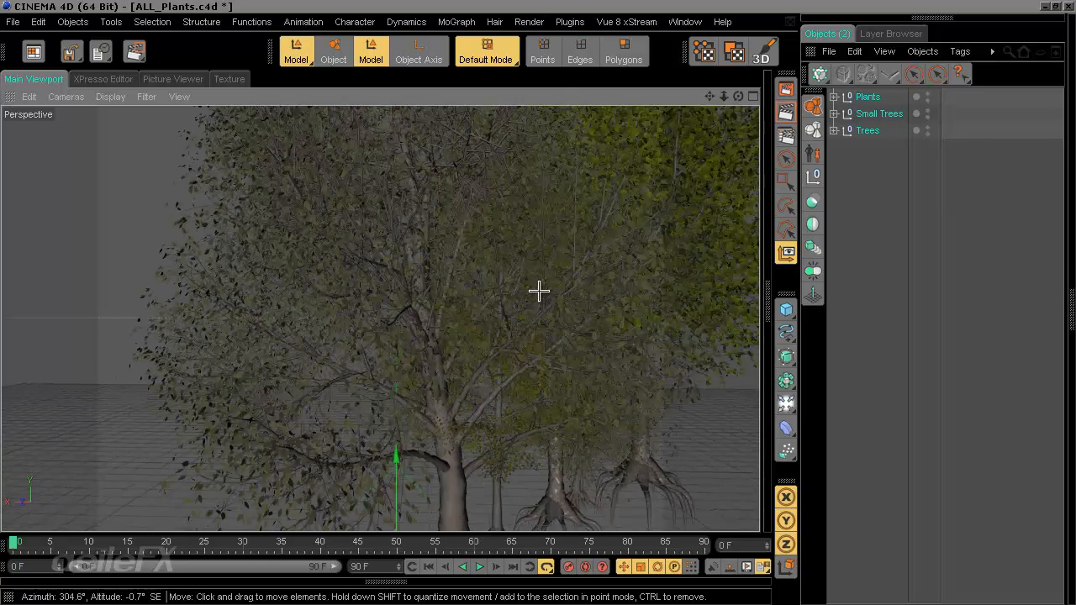
pyautogui.keyDown('alt'); pyautogui.moveTo(495, 444); pyautogui.dragTo(533, 300, button='middle'); pyautogui.keyUp('alt')
pyautogui.scroll(4, 499, 452)
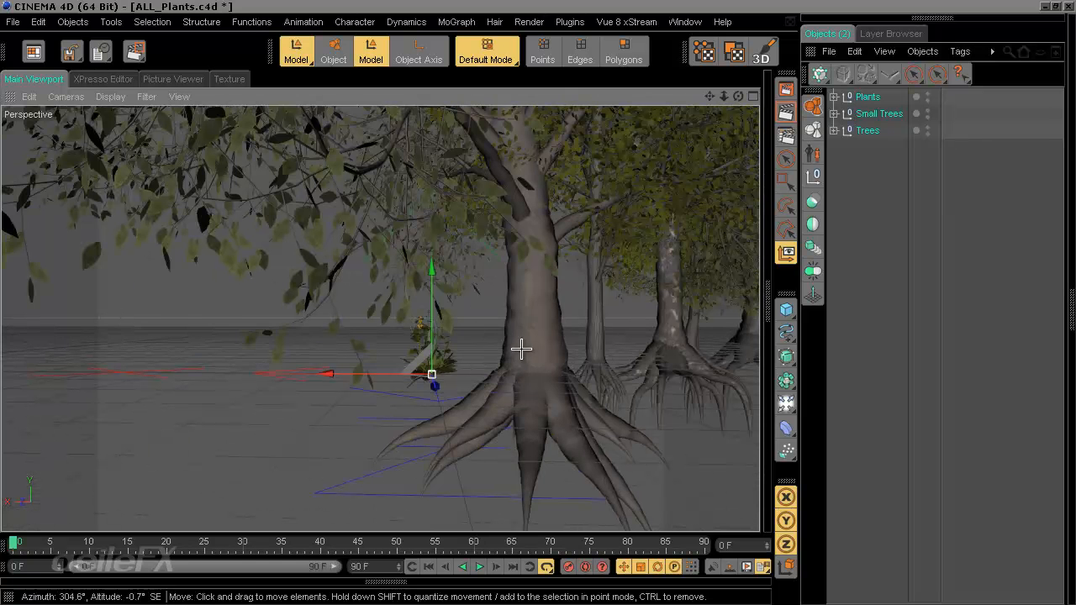
pyautogui.scroll(5, 531, 305)
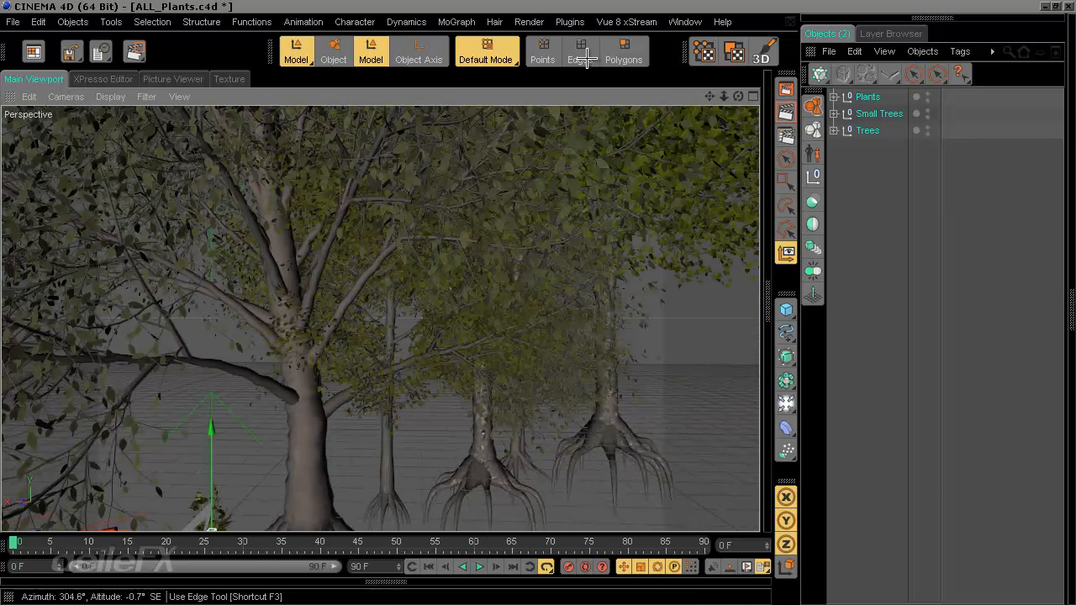
# Return to ClonePlacement_009_optimize_inframeClones_2.c4d and disable the Rocks cloner
pyautogui.click(685, 22)
pyautogui.click(720, 447)
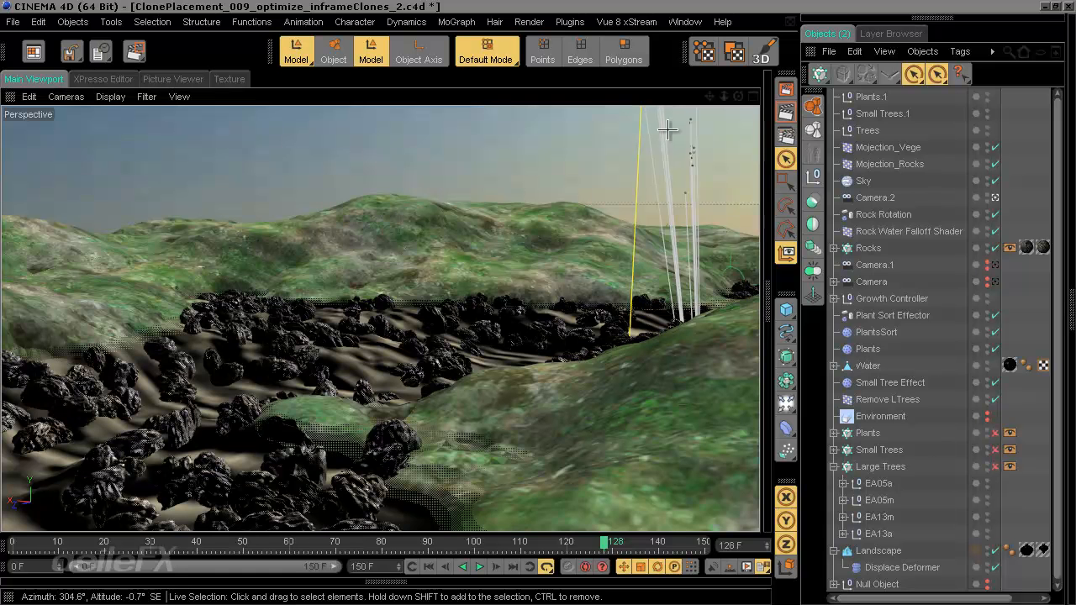
pyautogui.click(994, 248)
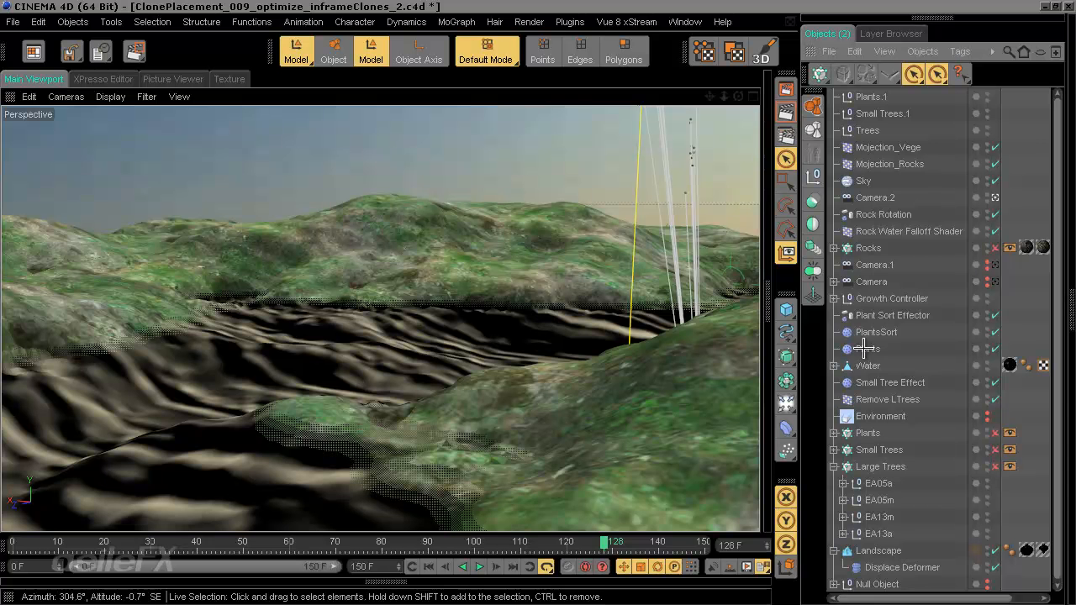
# Set the Large Trees cloner's count to 200 and enable the cloner
pyautogui.moveTo(1059, 345); pyautogui.dragTo(1059, 372)
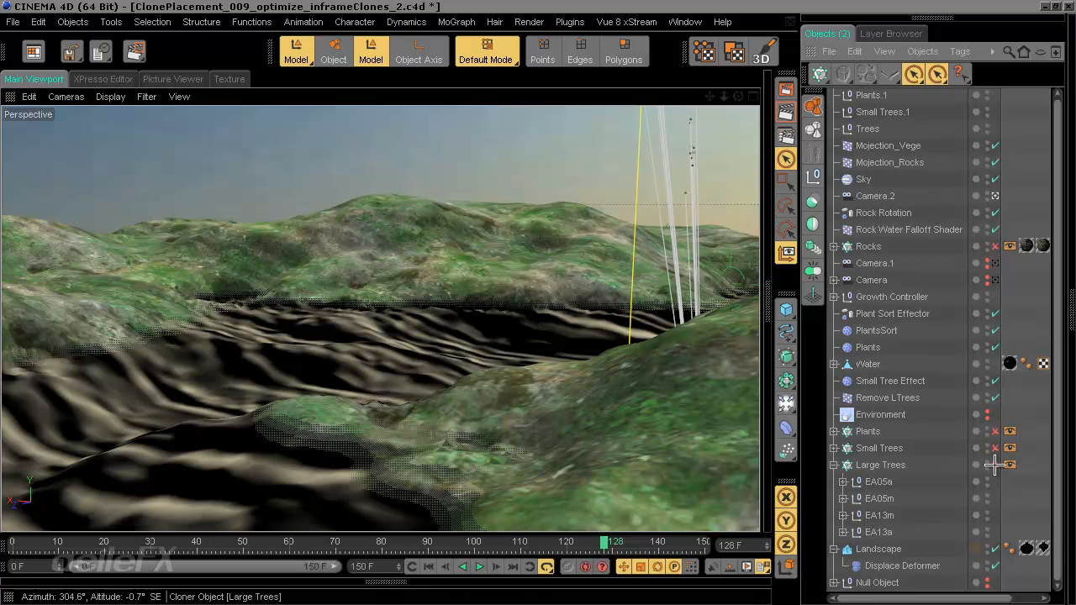
pyautogui.click(901, 465)
pyautogui.click(765, 310)
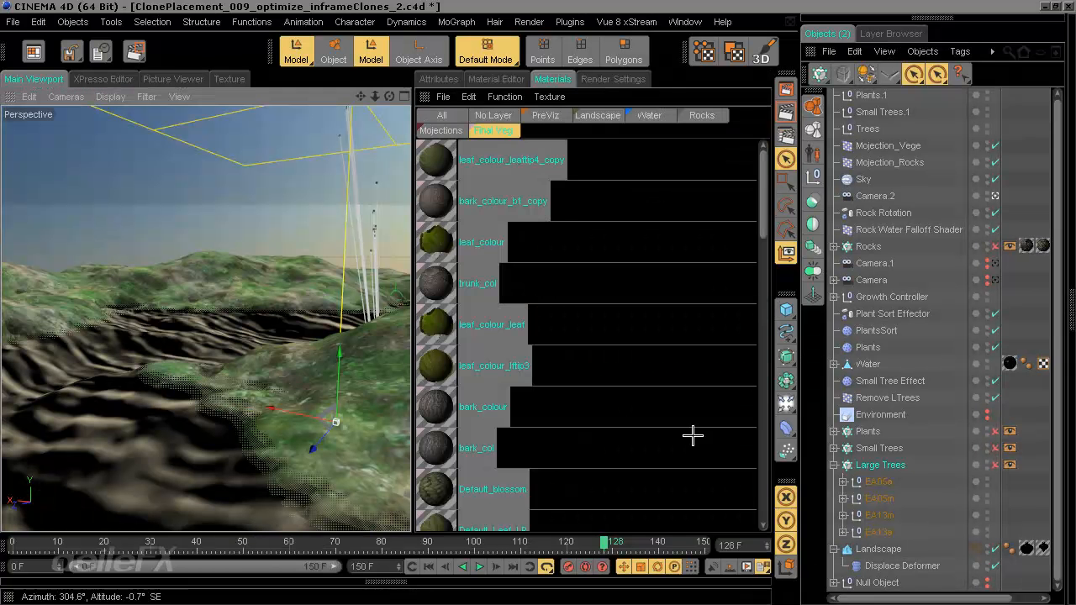
pyautogui.click(441, 81)
pyautogui.doubleClick(469, 342)
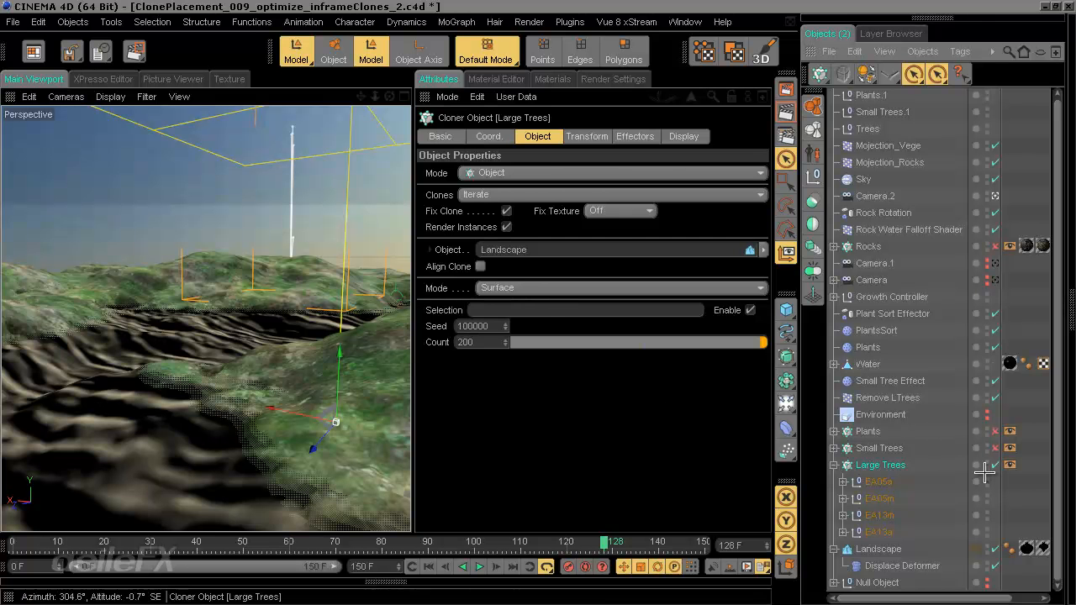
# Try the Isoparms style on the Large Trees cloner's display tag, and set the style to Box
pyautogui.click(1009, 465)
pyautogui.click(616, 188)
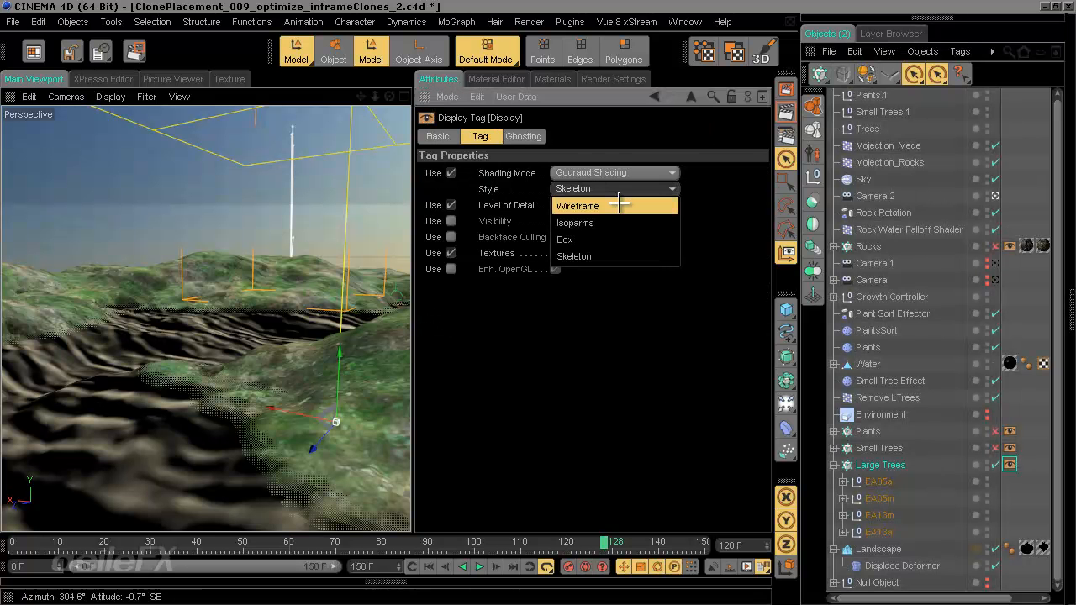
pyautogui.click(619, 224)
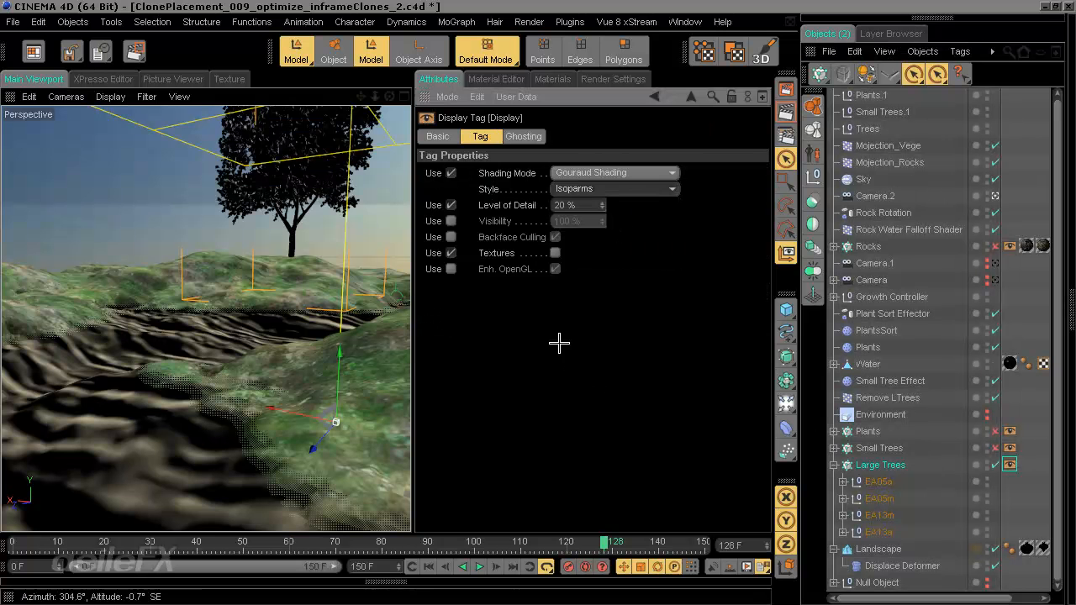
pyautogui.click(664, 190)
pyautogui.click(632, 240)
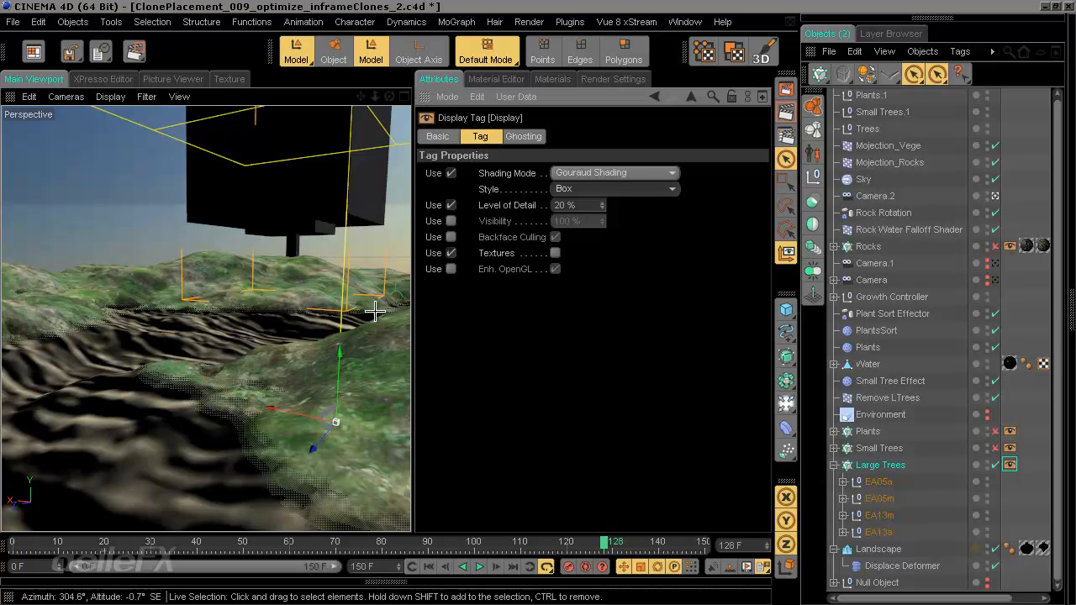
# Look over the meshes inside the EA05a tree and turn off the Level of Detail override in the Large Trees display tag
pyautogui.click(843, 482)
pyautogui.scroll(-4, 896, 492)
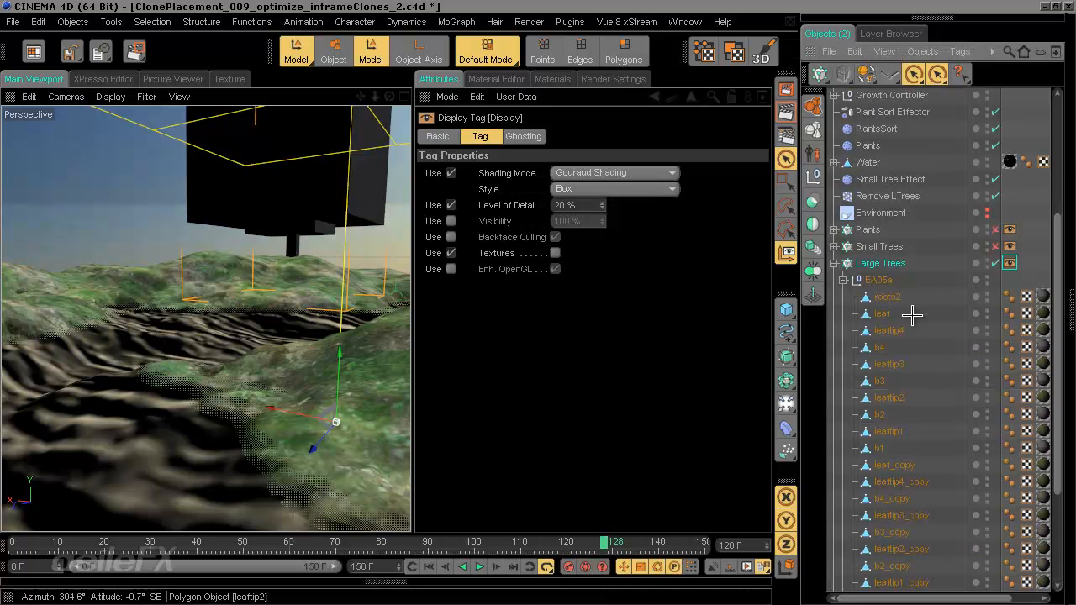
pyautogui.click(843, 280)
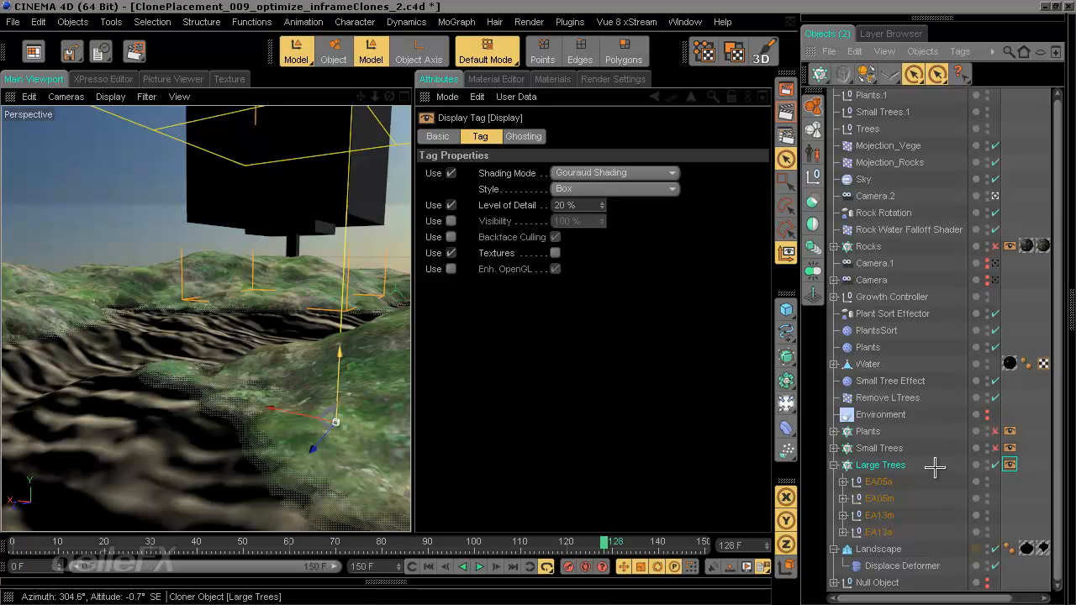
pyautogui.click(451, 205)
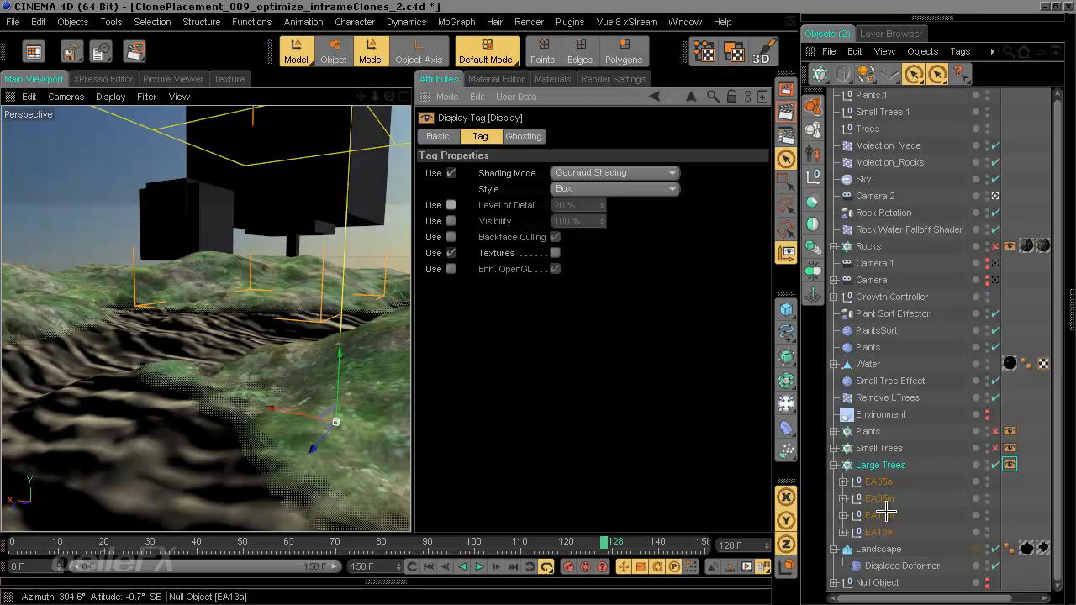
# Set the Large Trees cloner's count to 2000
pyautogui.click(880, 465)
pyautogui.click(478, 341)
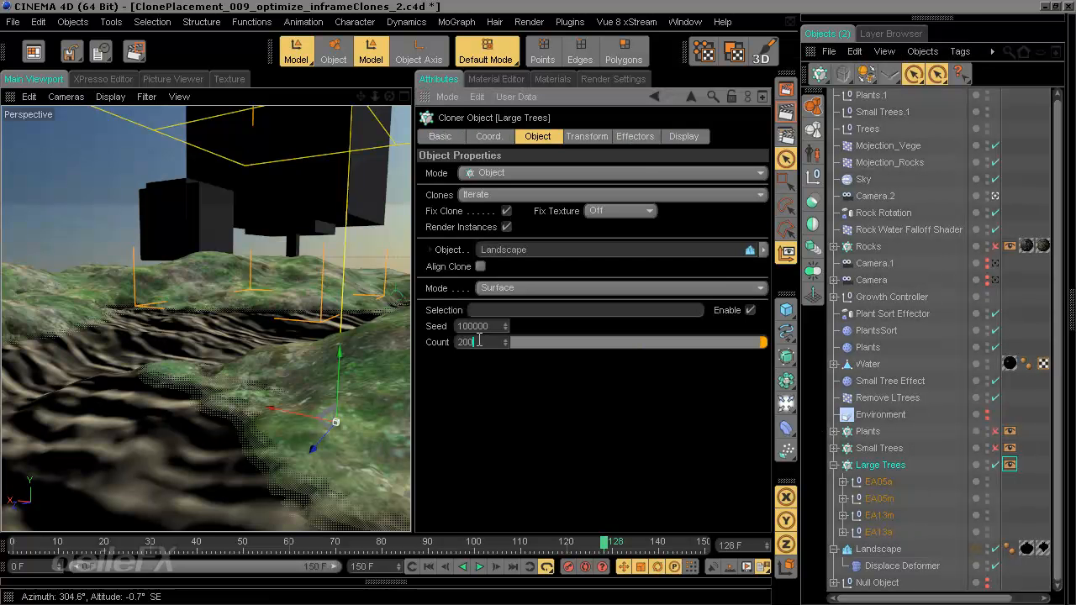
pyautogui.write('0')
pyautogui.press('Return')
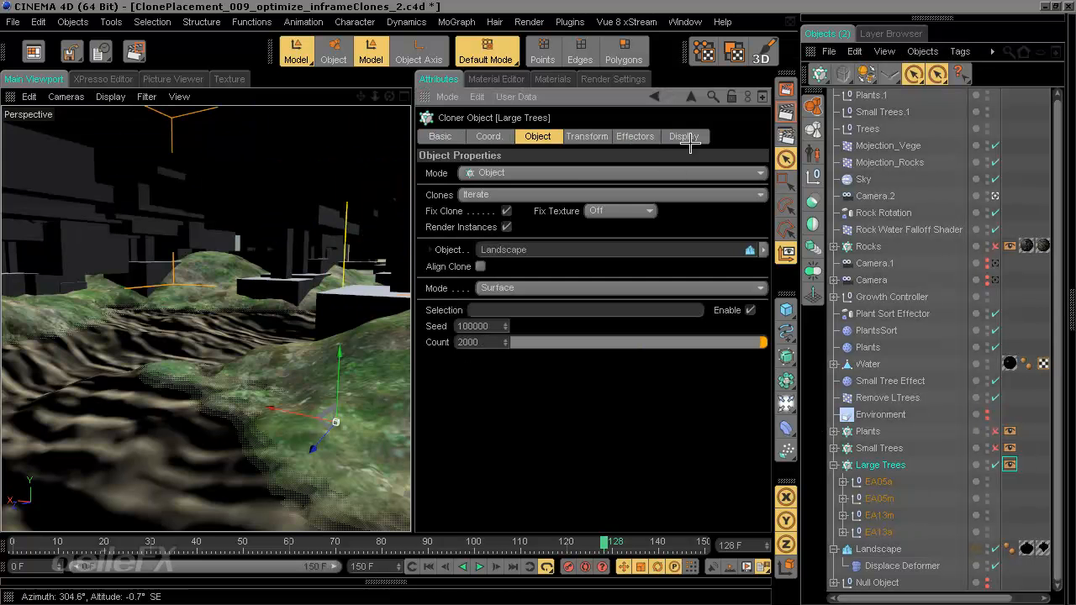
# Render the scene to the Picture Viewer and examine the large trees, their roots and the riverbanks in the image
pyautogui.click(786, 88)
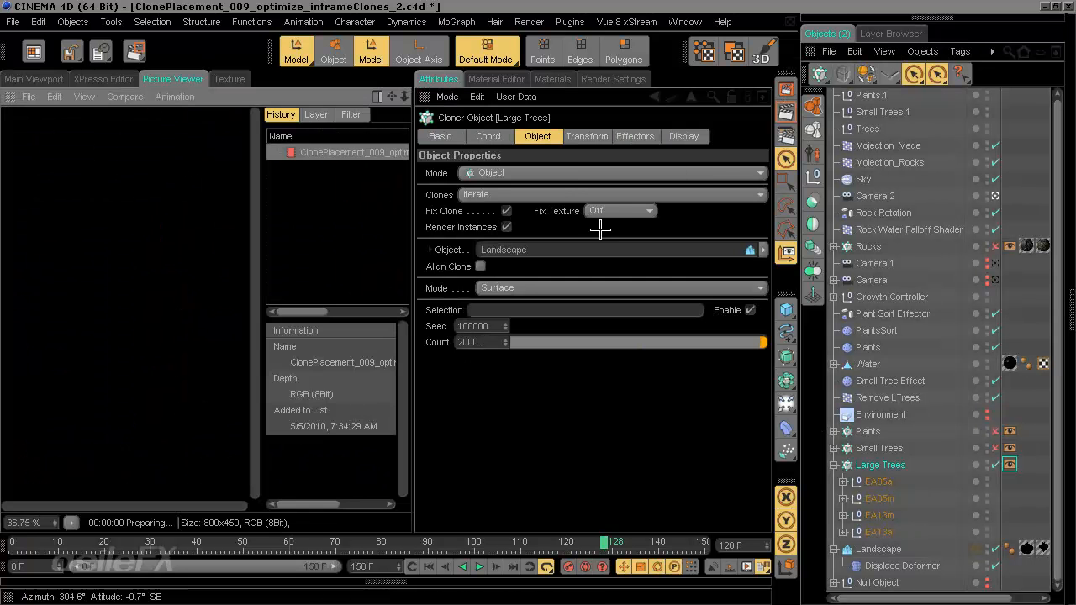
pyautogui.middleClick(422, 98)
pyautogui.moveTo(479, 283); pyautogui.dragTo(560, 395)
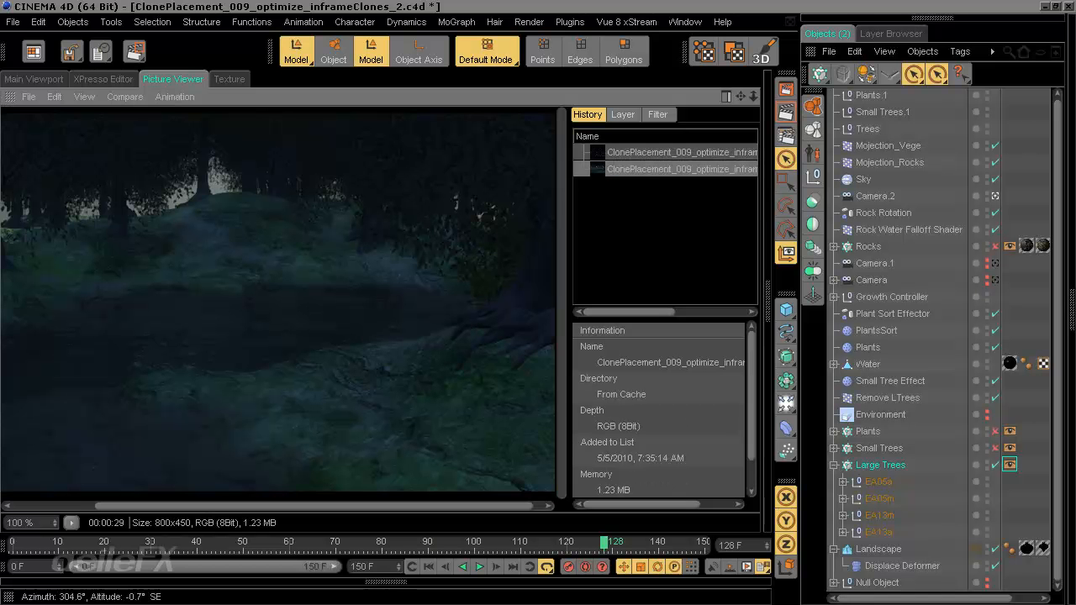
pyautogui.moveTo(163, 269); pyautogui.dragTo(199, 269)
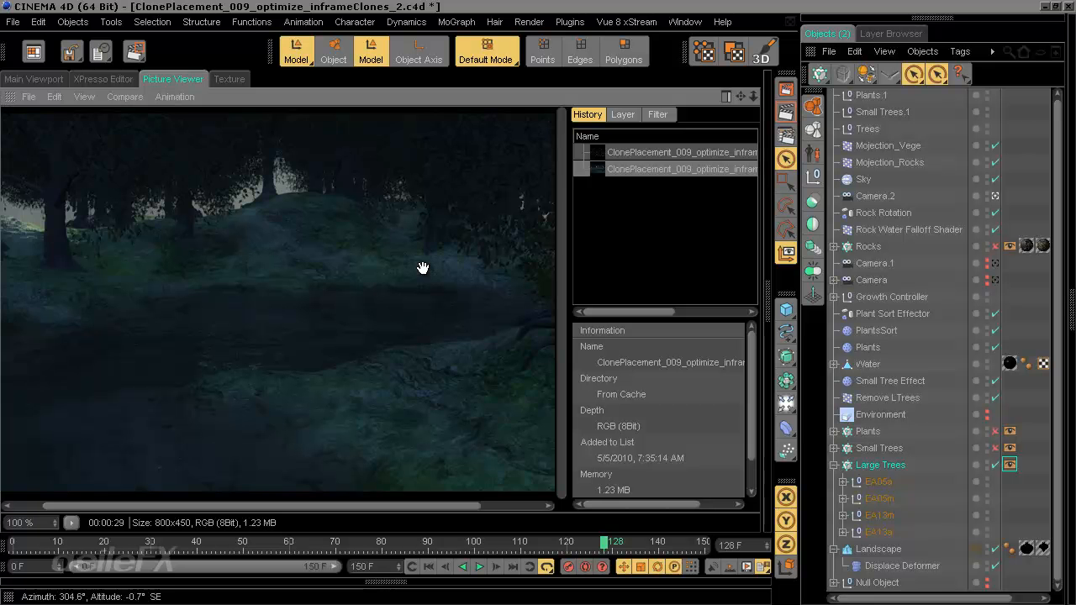
pyautogui.moveTo(423, 269); pyautogui.dragTo(384, 288)
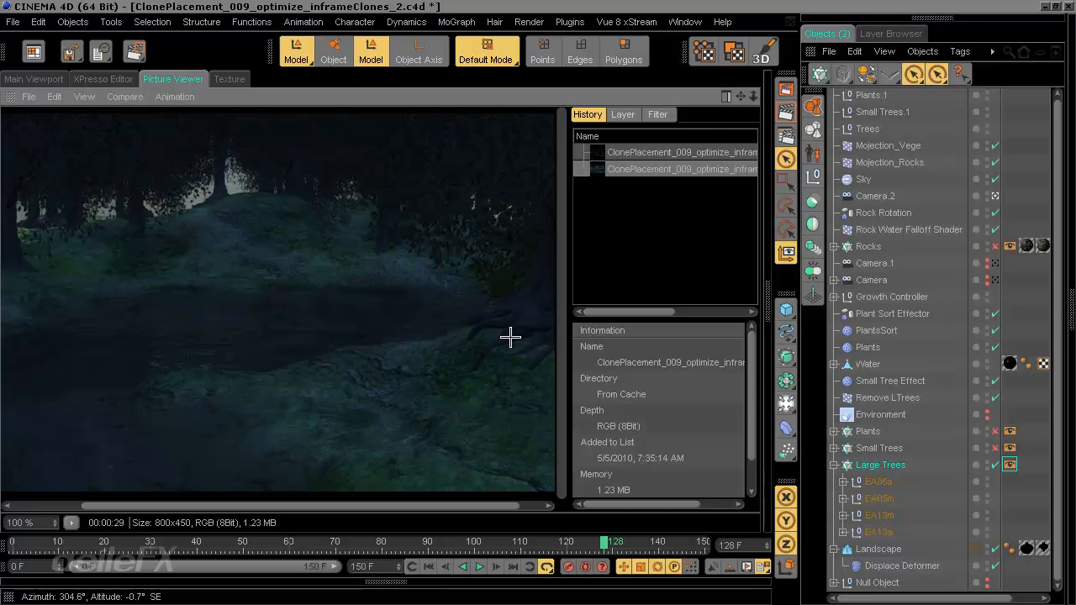
pyautogui.moveTo(509, 337); pyautogui.dragTo(418, 262)
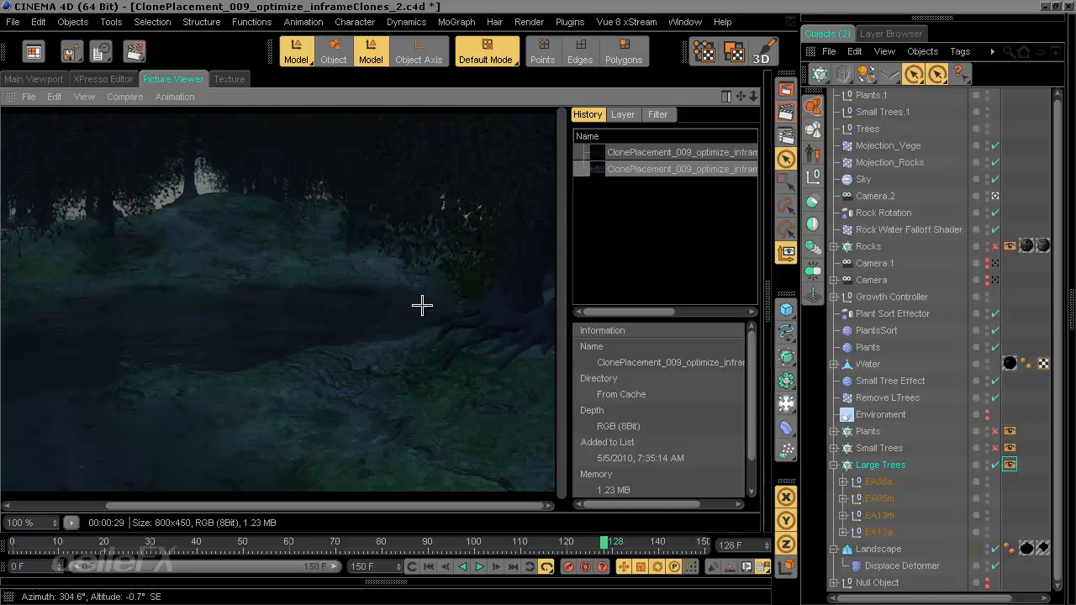
pyautogui.moveTo(421, 283); pyautogui.dragTo(446, 283)
# Set the Large Trees cloner's transform scale to 0.7 on X, Y and Z
pyautogui.click(43, 79)
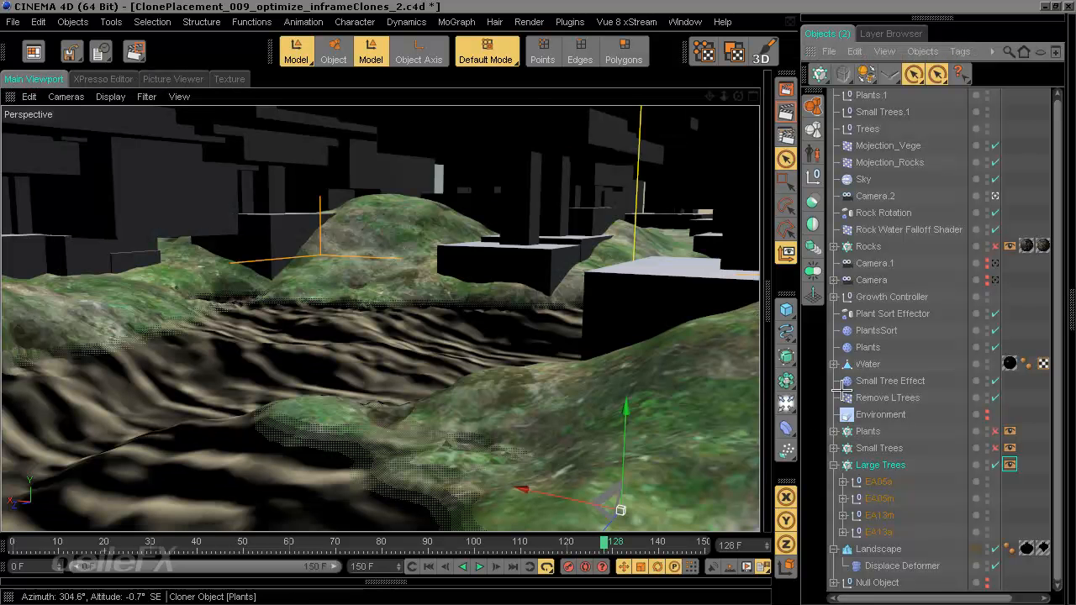
pyautogui.click(766, 303)
pyautogui.click(444, 79)
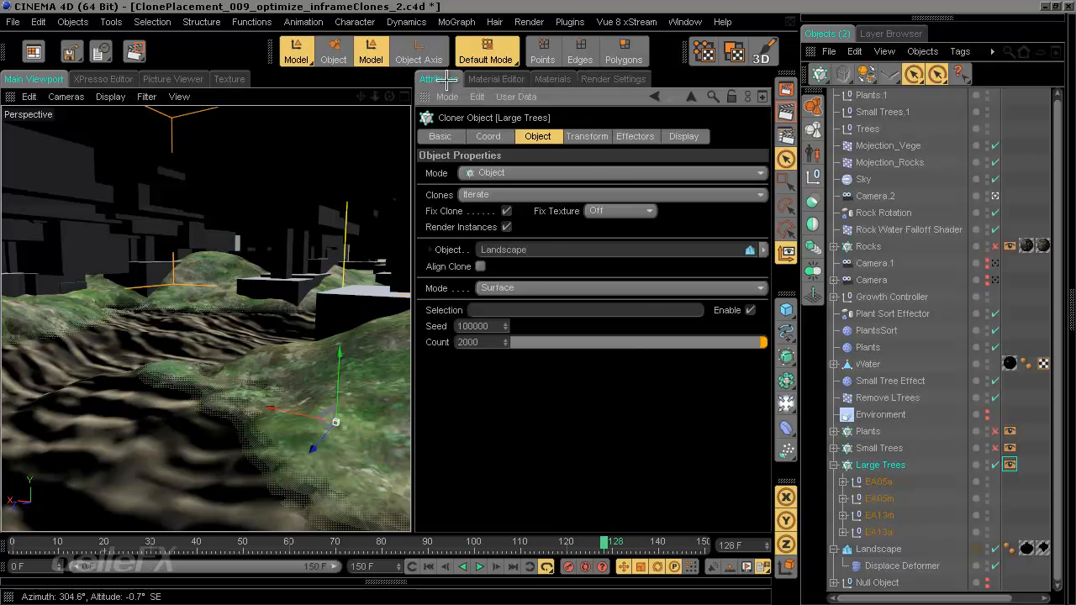
pyautogui.click(582, 137)
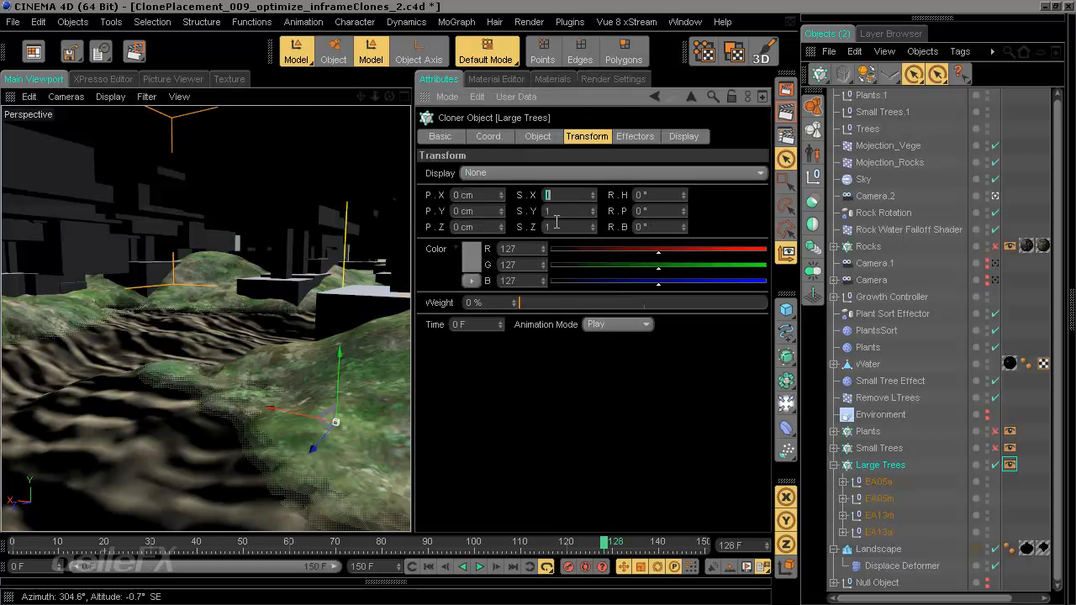
pyautogui.write('0.7')
pyautogui.press('Return')
pyautogui.write('0.7')
pyautogui.press('Return')
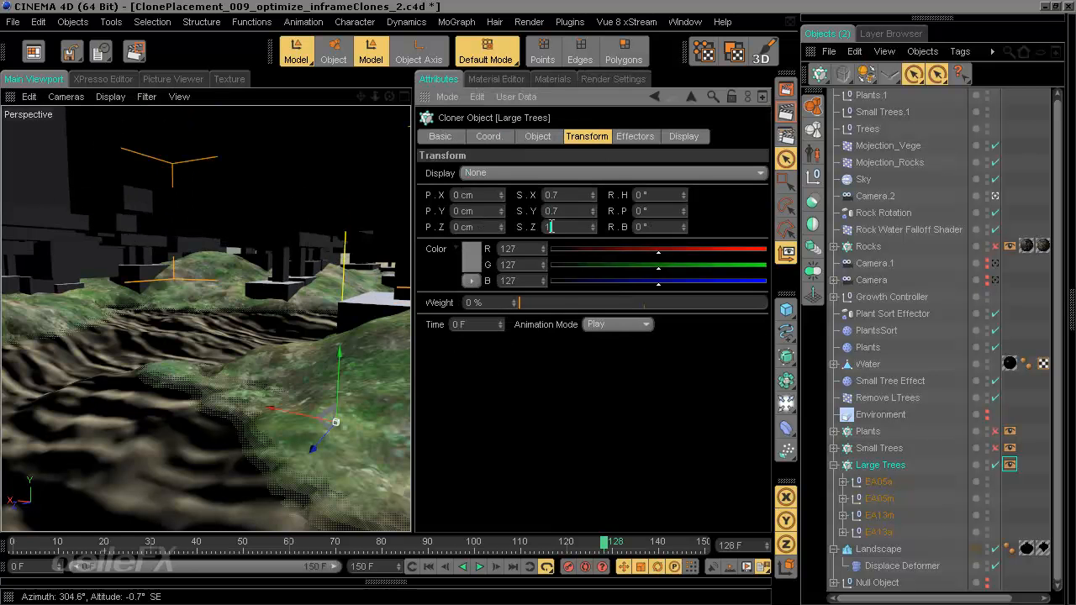
pyautogui.write('0.7')
pyautogui.press('Return')
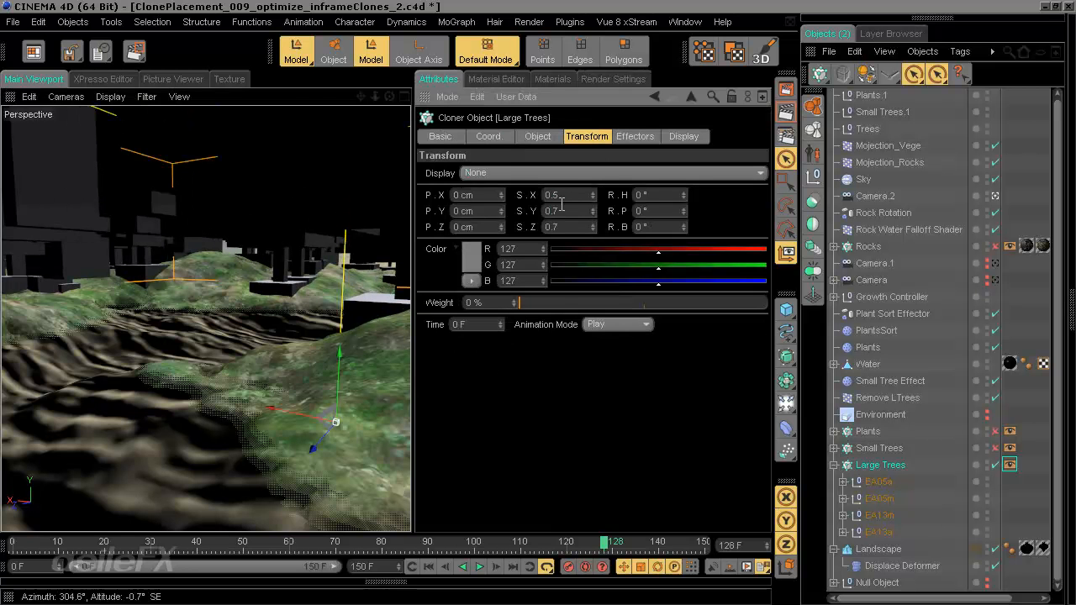
# Set the Large Trees cloner's transform scale to 0.5 on X, Y and Z
pyautogui.write('0.5')
pyautogui.press('Return')
pyautogui.doubleClick(551, 211)
pyautogui.write('0.5')
pyautogui.press('Return')
pyautogui.doubleClick(556, 226)
pyautogui.write('0.5')
pyautogui.press('Return')
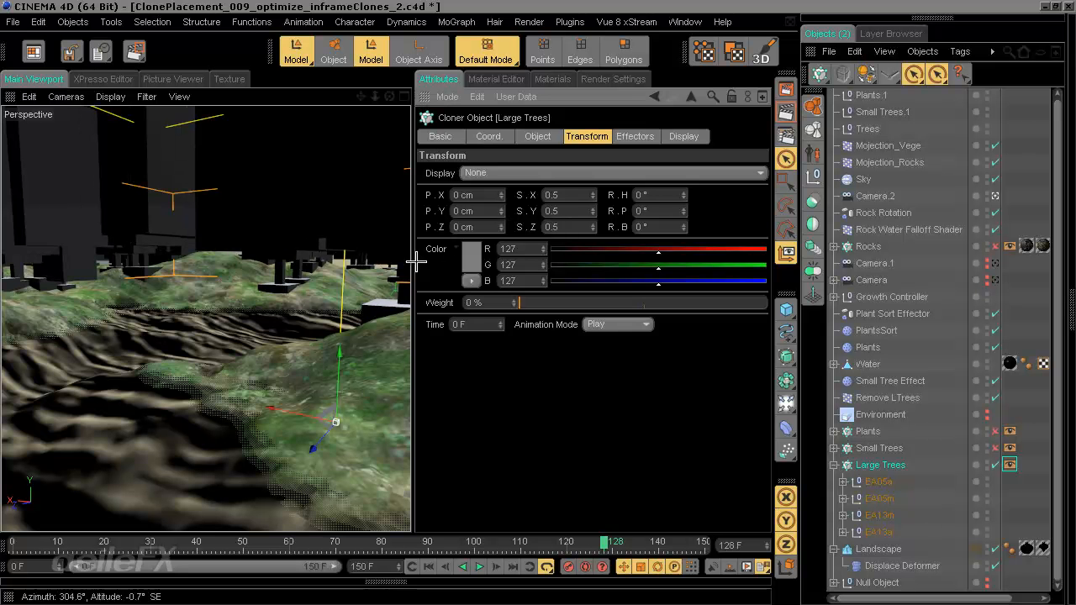
# Render the scene again with the rescaled large trees and examine the image
pyautogui.click(785, 112)
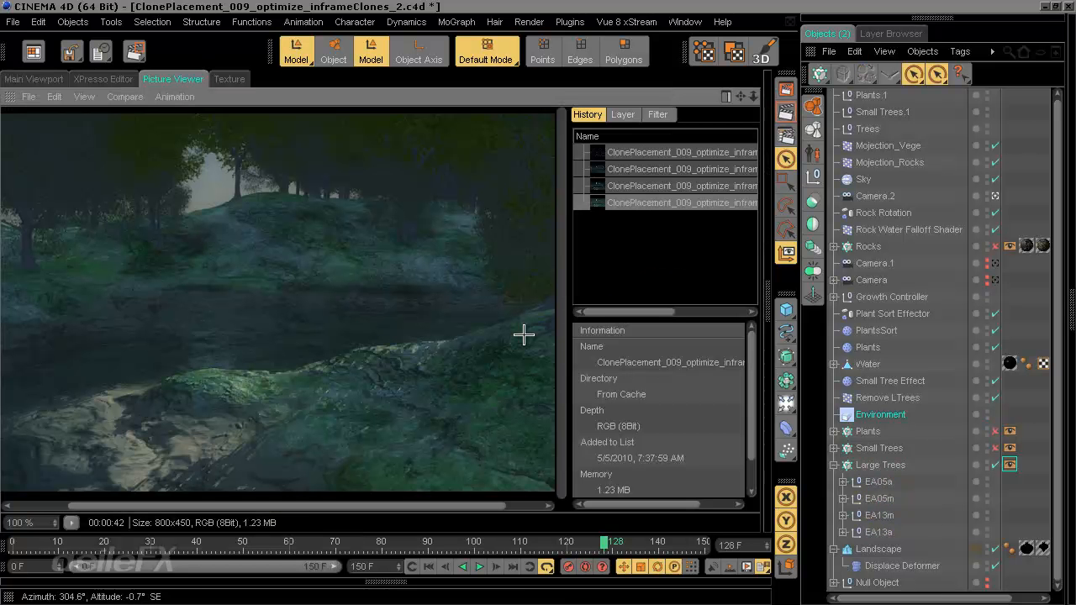
pyautogui.moveTo(319, 297); pyautogui.dragTo(354, 304)
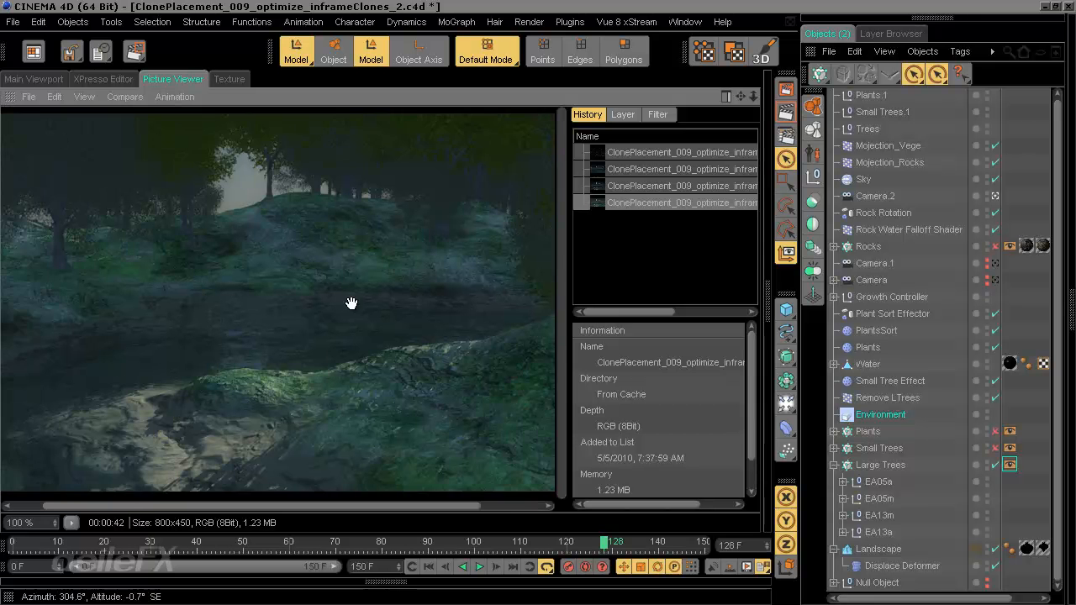
# Examine the far hill, the shaded large trees and both riverbanks across the rendered image
pyautogui.moveTo(445, 268); pyautogui.dragTo(355, 304)
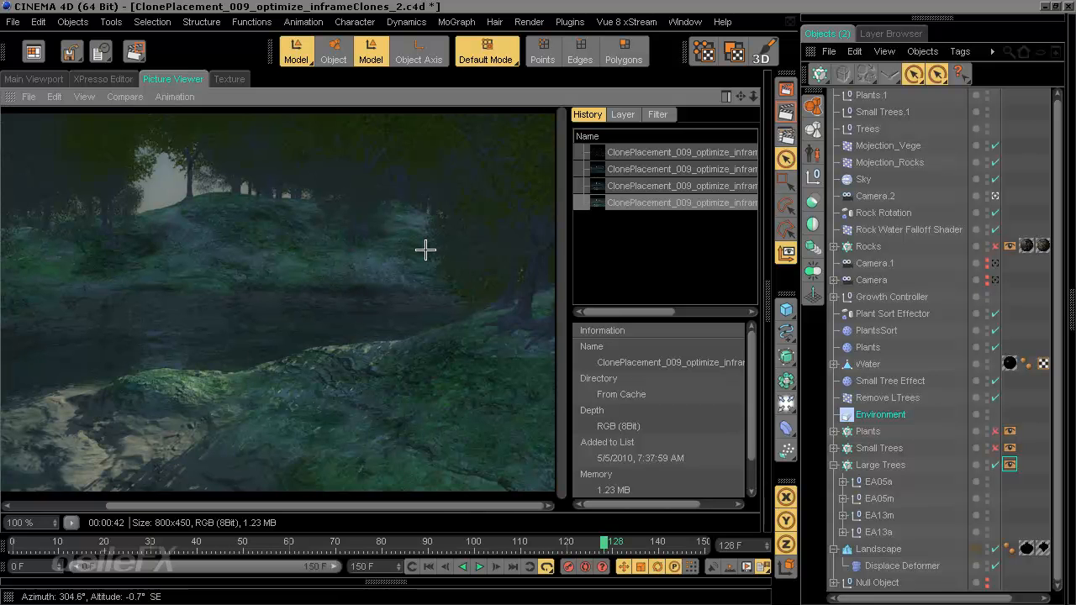
pyautogui.moveTo(321, 281); pyautogui.dragTo(377, 278)
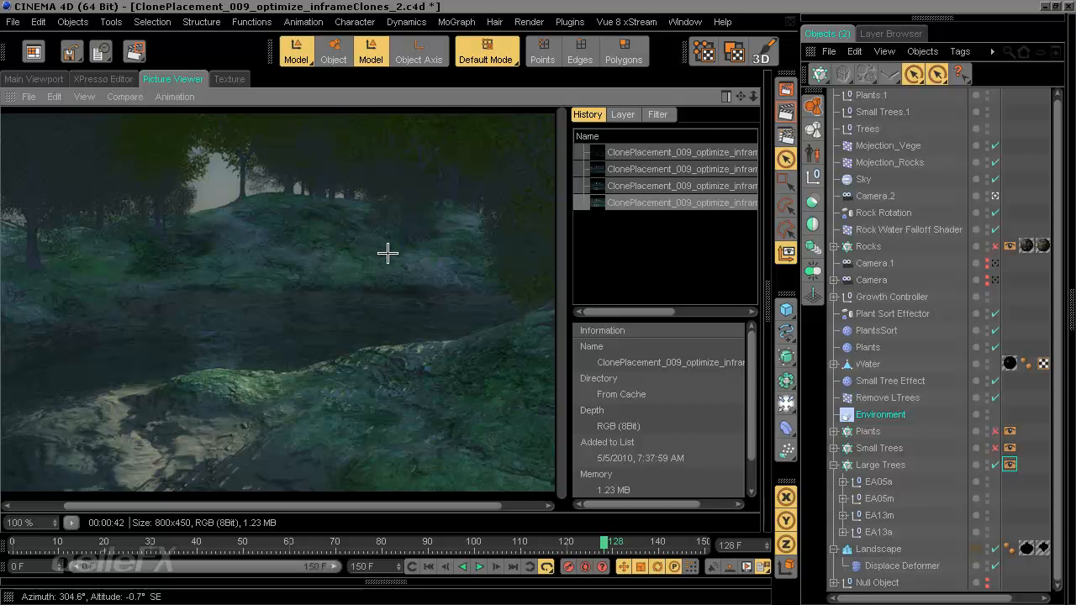
pyautogui.moveTo(473, 274); pyautogui.dragTo(441, 307)
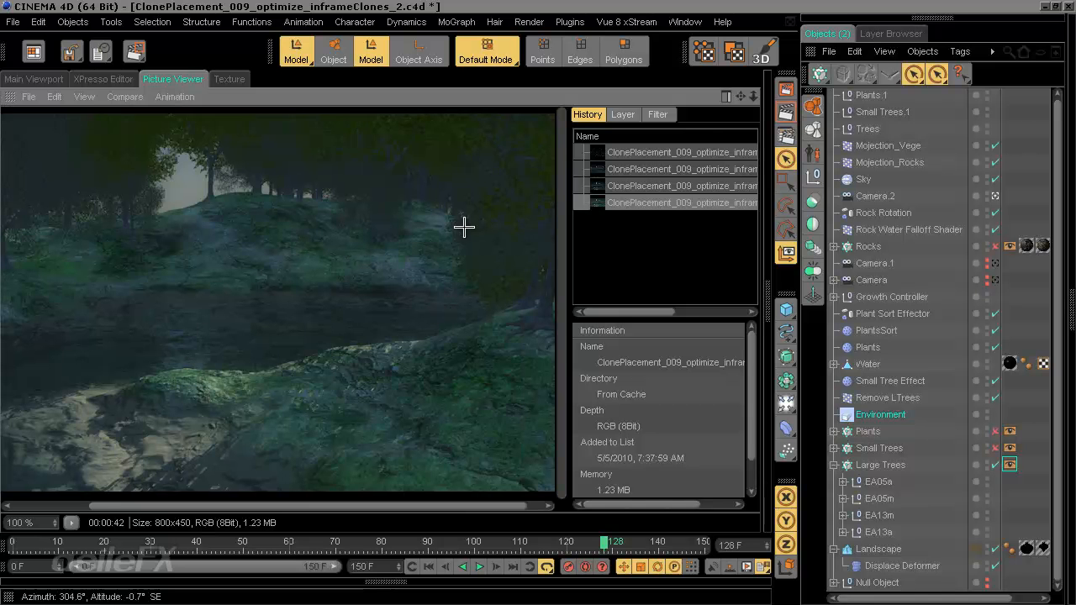
pyautogui.moveTo(500, 226); pyautogui.dragTo(394, 283)
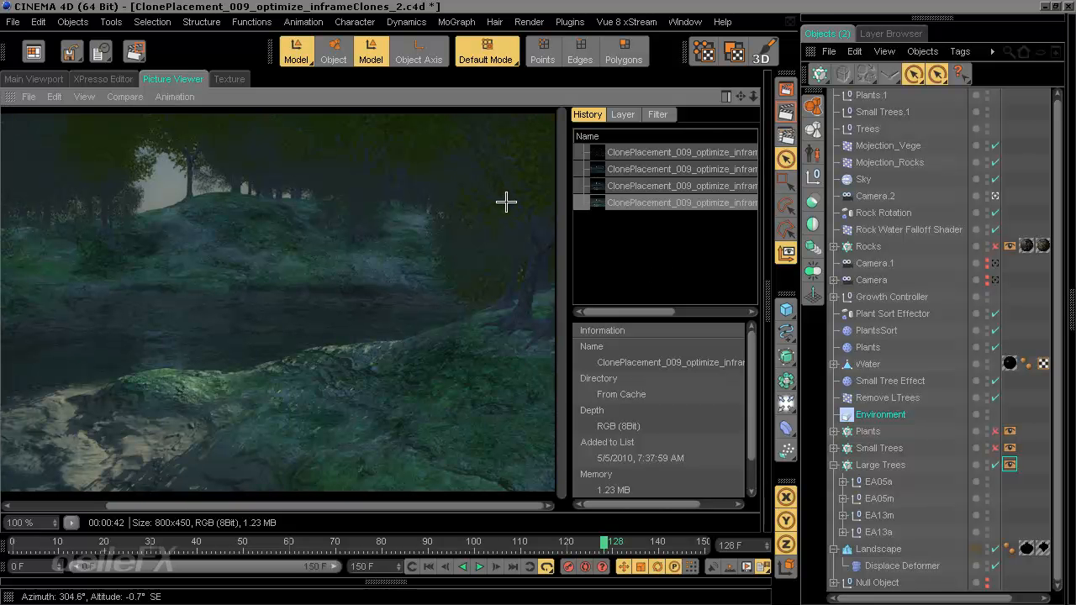
pyautogui.moveTo(214, 257); pyautogui.dragTo(306, 312)
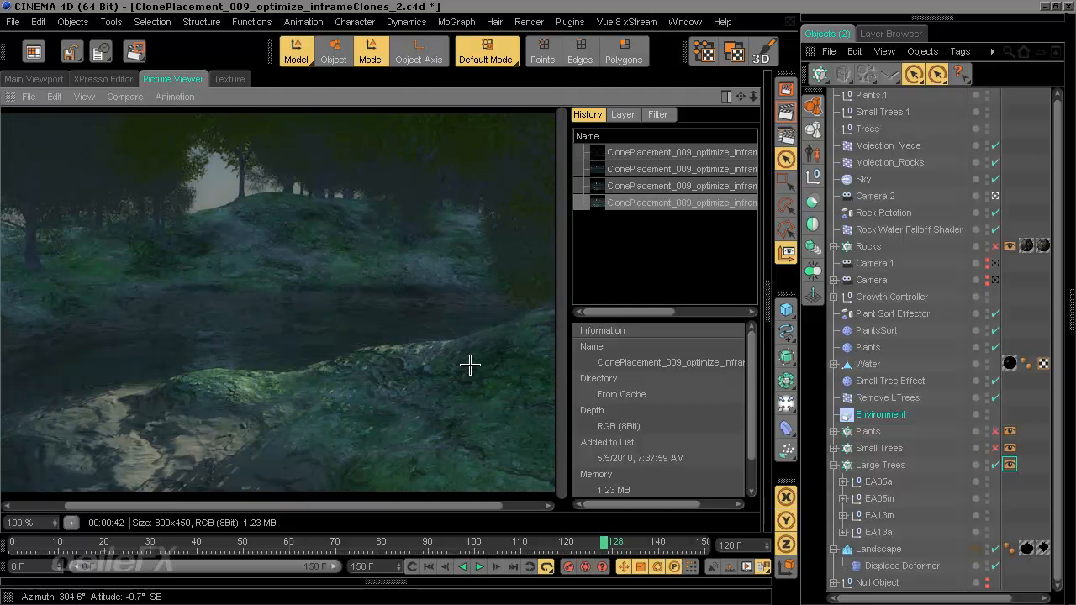
pyautogui.moveTo(476, 361); pyautogui.dragTo(398, 361)
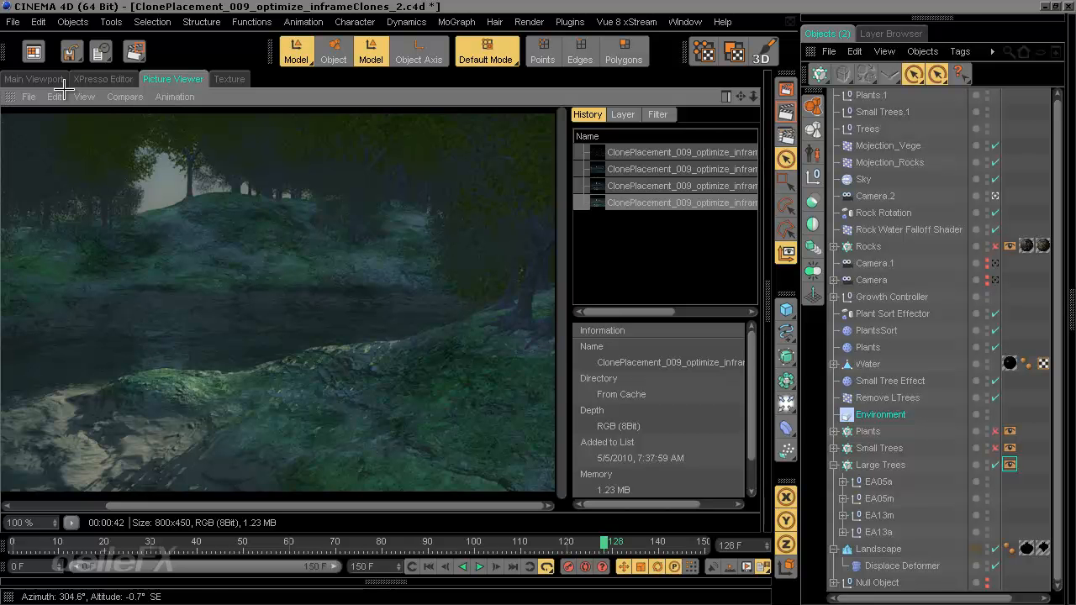
# Return to the 3D view and set the Large Trees cloner's transform scale to 0.8 on X, Y and Z
pyautogui.click(37, 79)
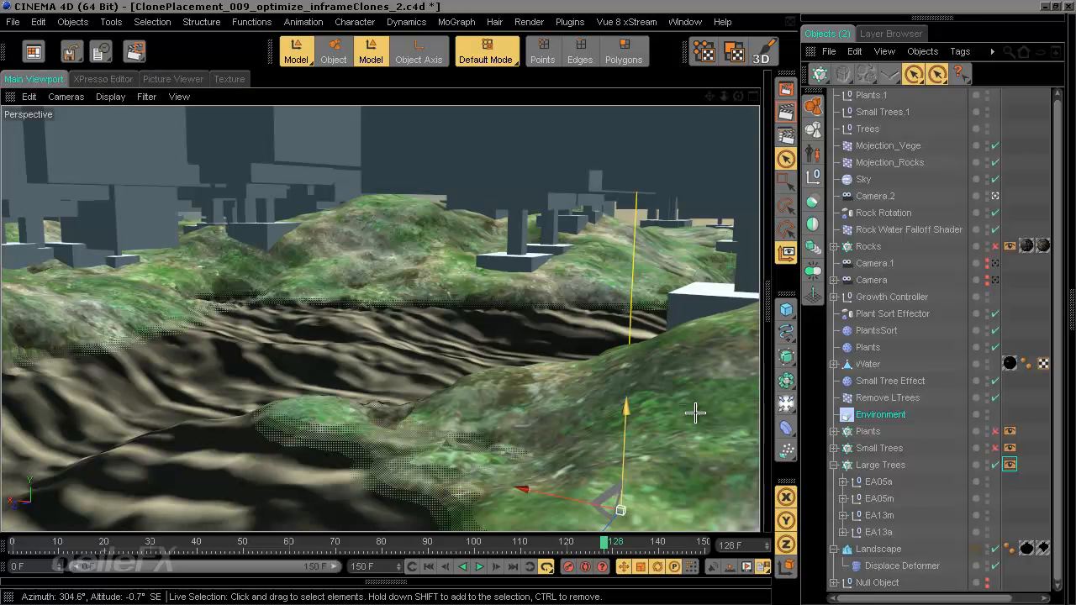
pyautogui.click(770, 291)
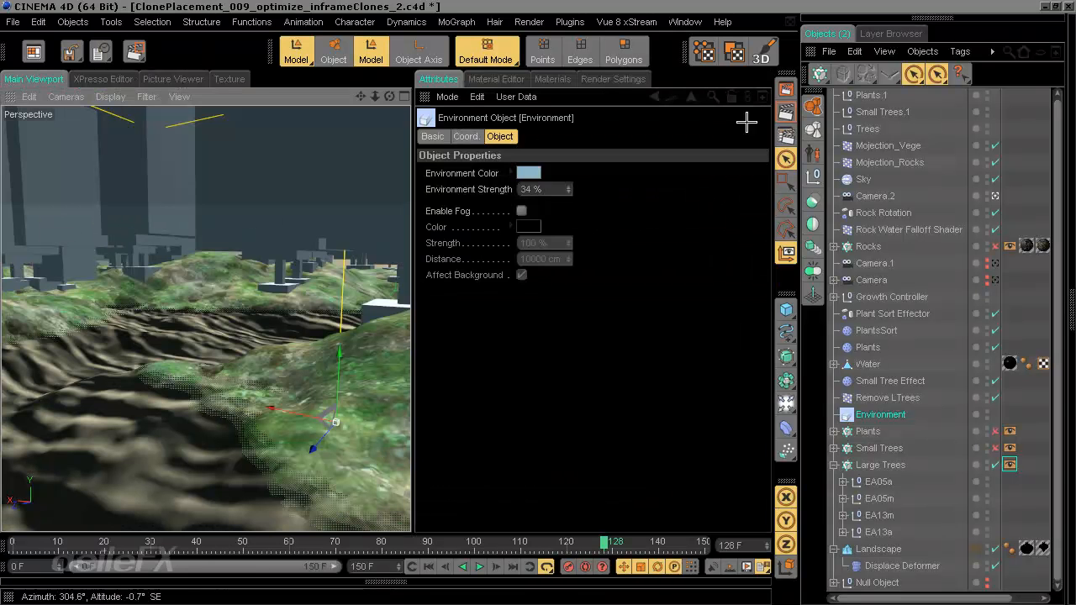
pyautogui.click(879, 463)
pyautogui.click(552, 195)
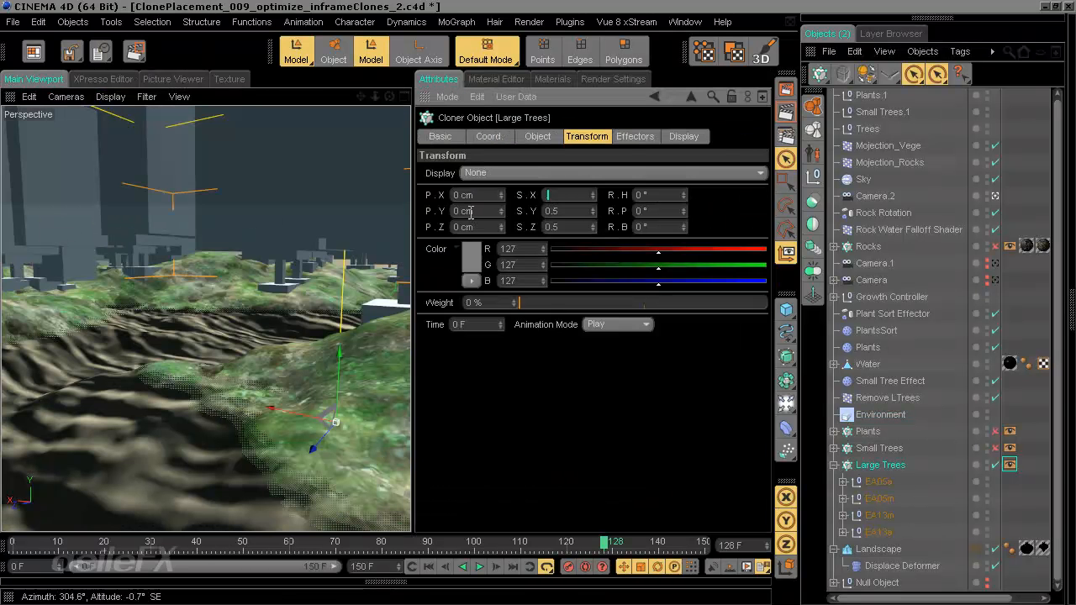
pyautogui.write('.8')
pyautogui.click(542, 214)
pyautogui.write('.8')
pyautogui.press('Return')
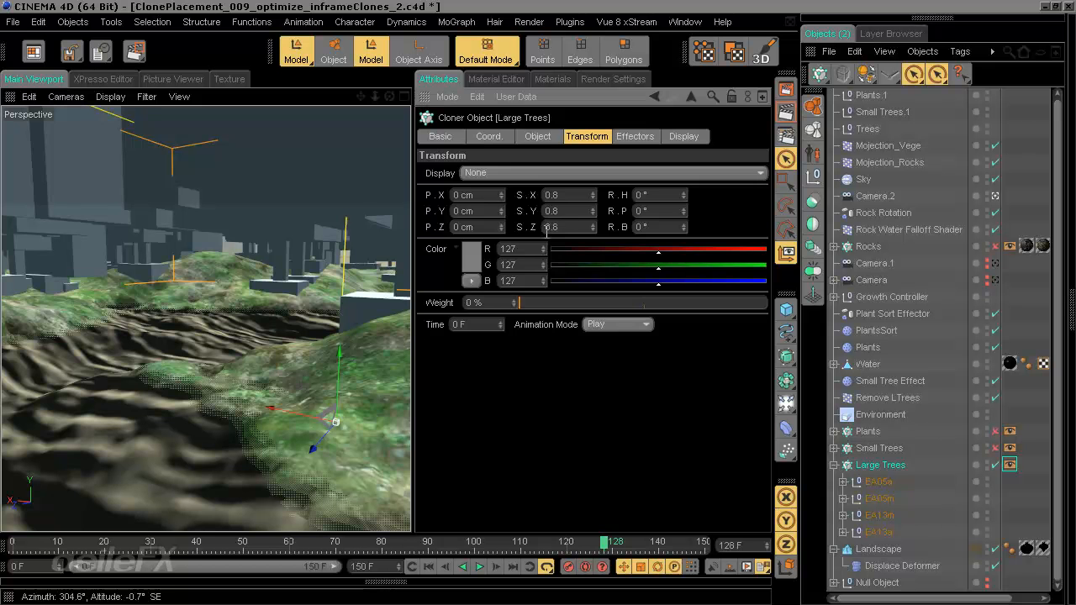
# Set the Large Trees cloner's clone count to 800
pyautogui.click(539, 135)
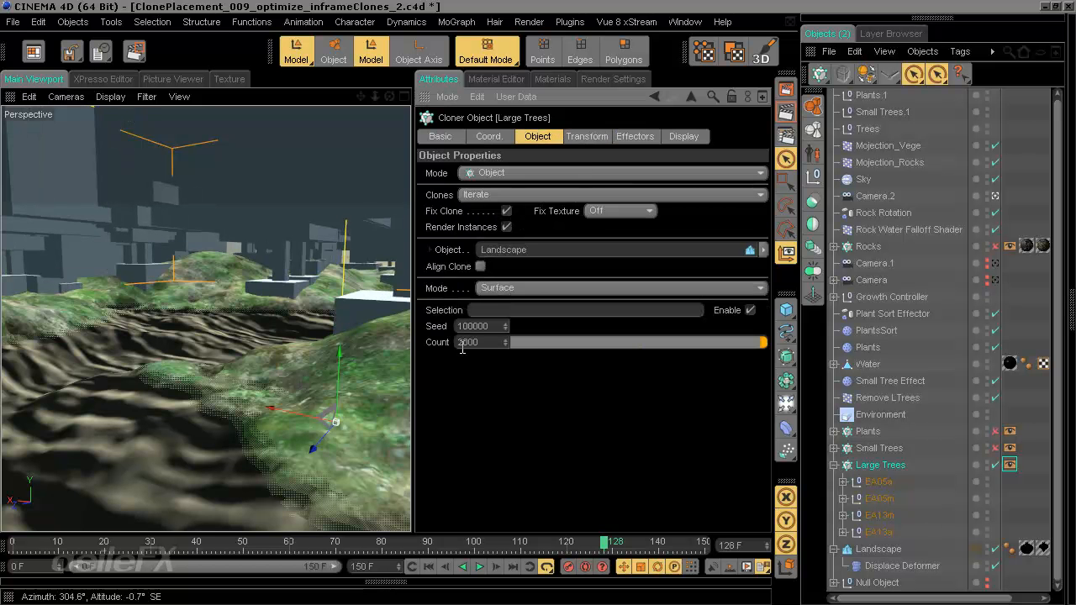
pyautogui.write('800')
pyautogui.press('Return')
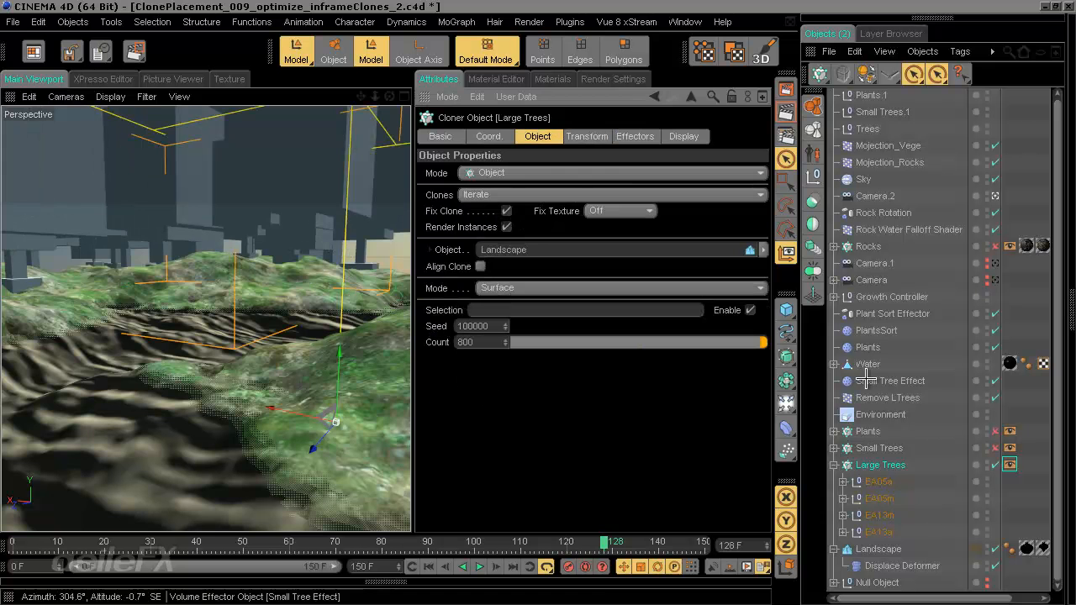
# Collapse the Large Trees hierarchy, expand the Small Trees cloner and enable it
pyautogui.click(879, 448)
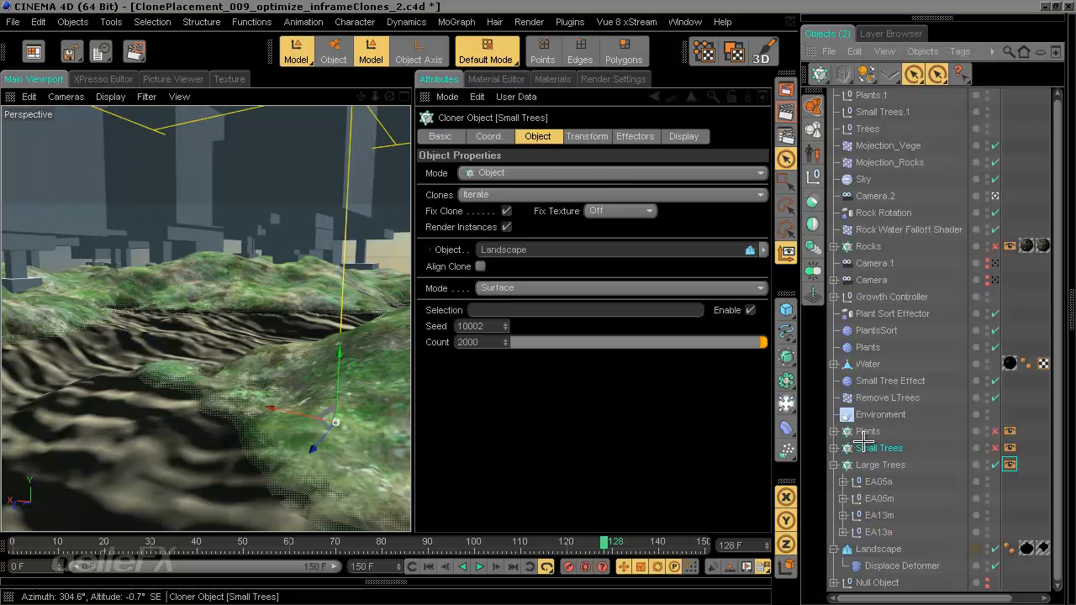
pyautogui.click(834, 465)
pyautogui.click(834, 448)
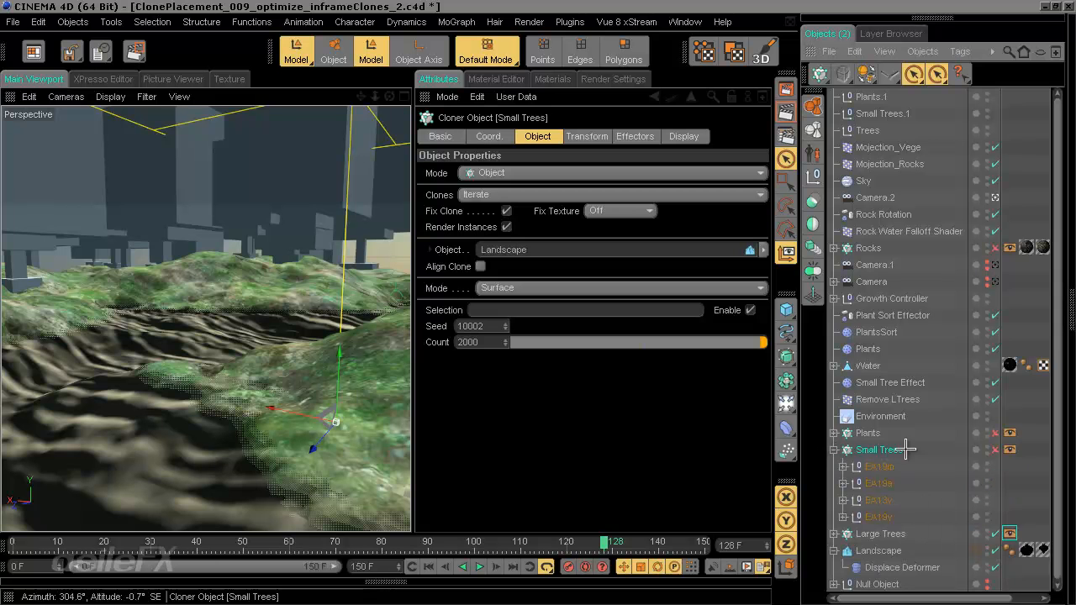
pyautogui.click(993, 449)
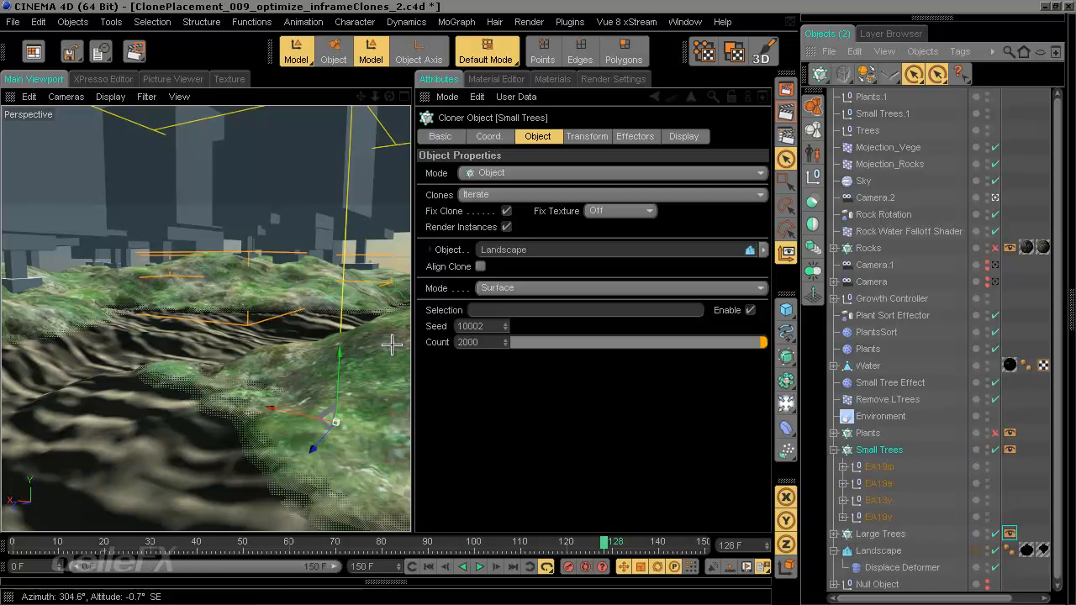
pyautogui.click(1031, 458)
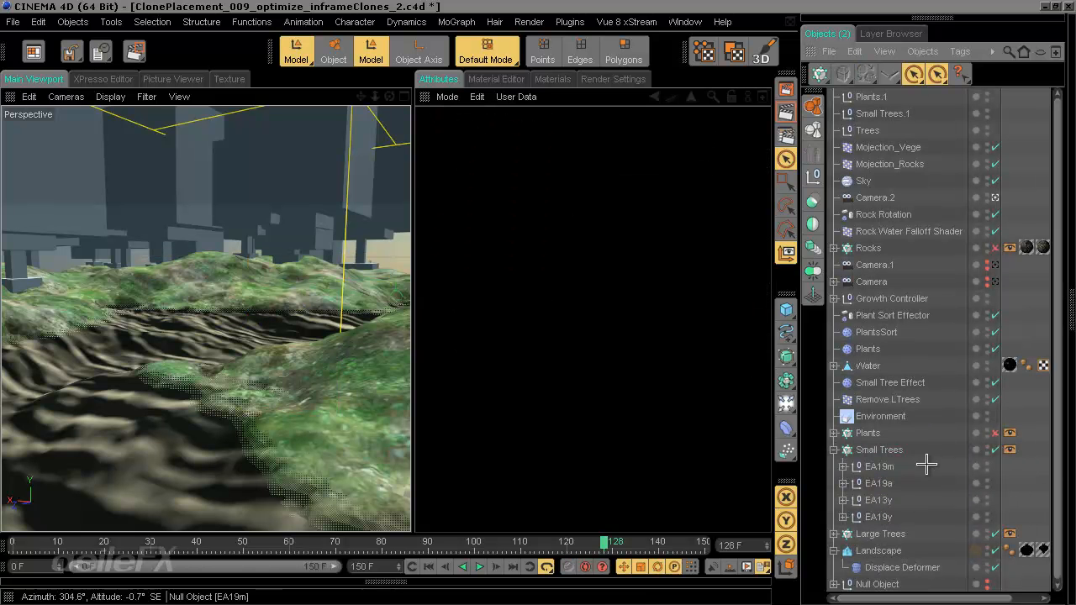
# Set the Small Trees cloner's transform scale to 1 on X, Y and Z
pyautogui.click(890, 449)
pyautogui.click(580, 137)
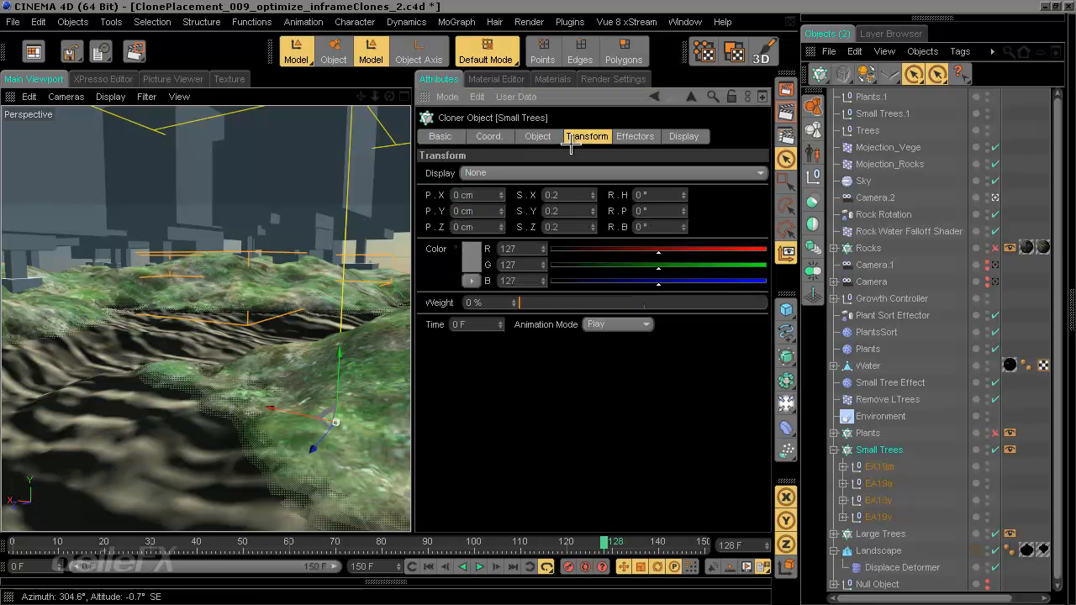
pyautogui.moveTo(565, 210); pyautogui.dragTo(463, 223)
pyautogui.write('1')
pyautogui.press('Return')
pyautogui.write('1')
pyautogui.press('Return')
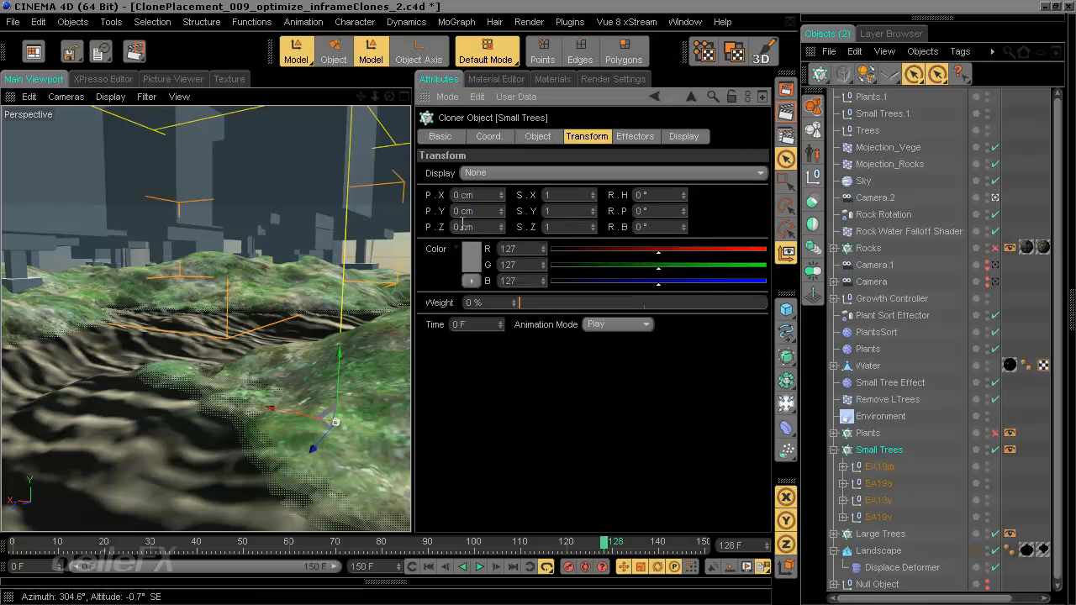
# Move the animation to frame 141 and set the Small Trees cloner's seed to 10000
pyautogui.click(664, 542)
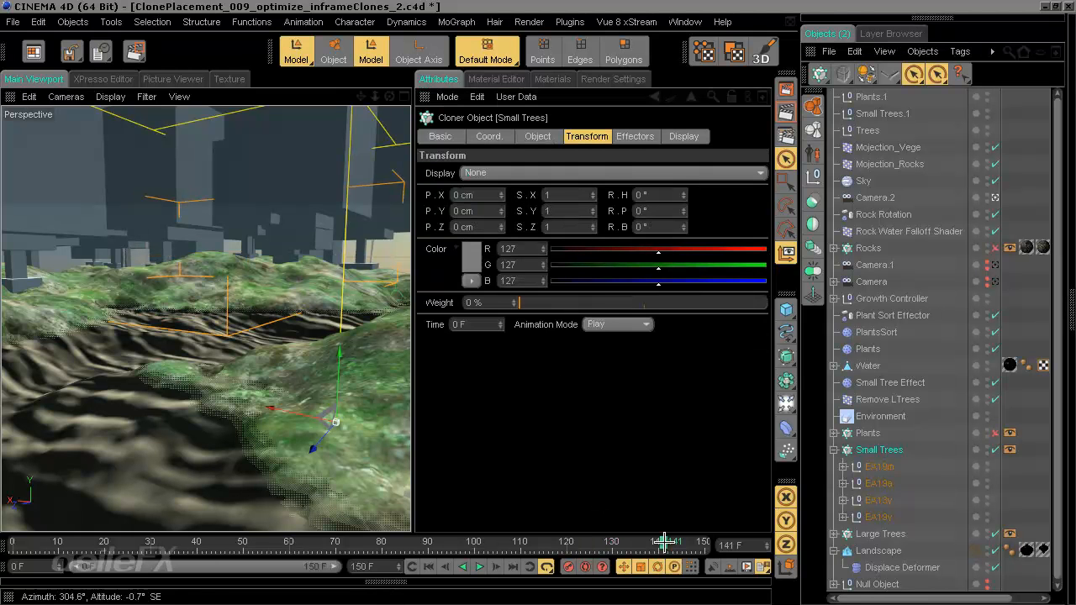
pyautogui.click(537, 137)
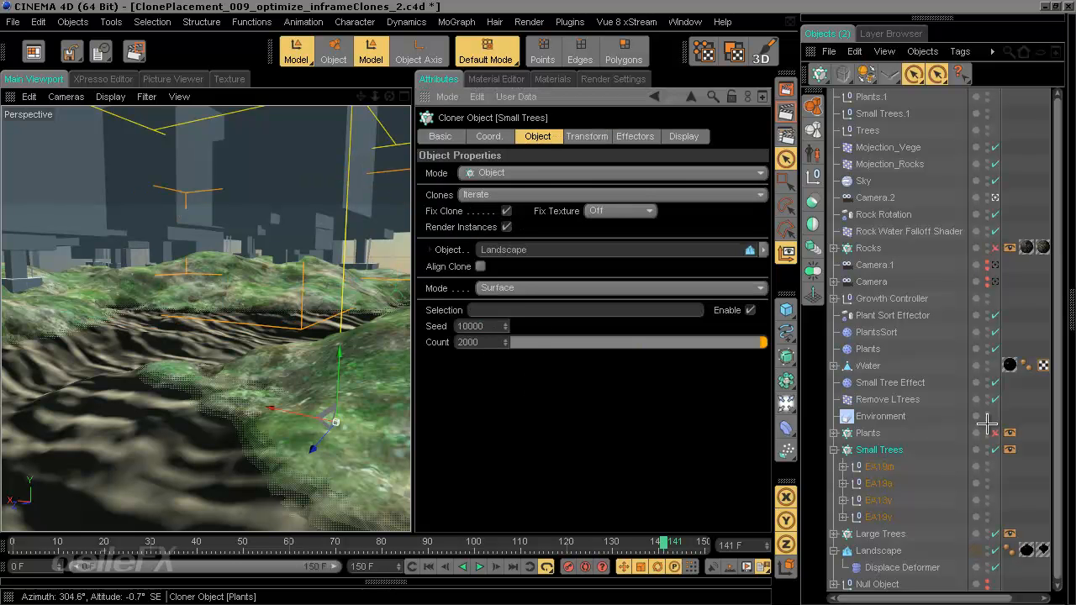
# In the Small Trees display tag, turn off the level of detail override and set the style to Wireframe
pyautogui.click(1010, 449)
pyautogui.click(452, 205)
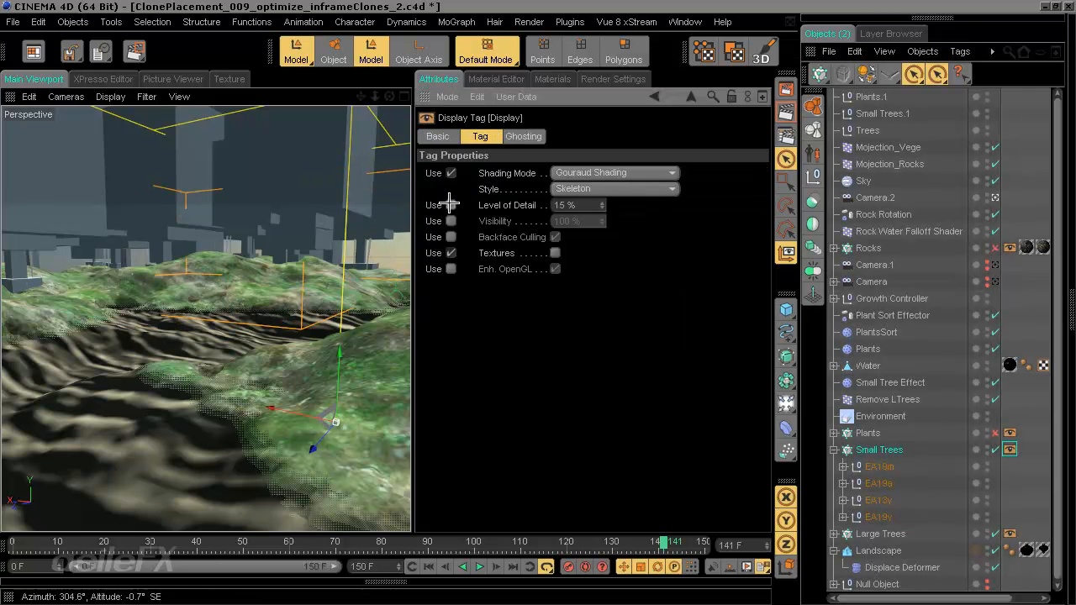
pyautogui.click(635, 188)
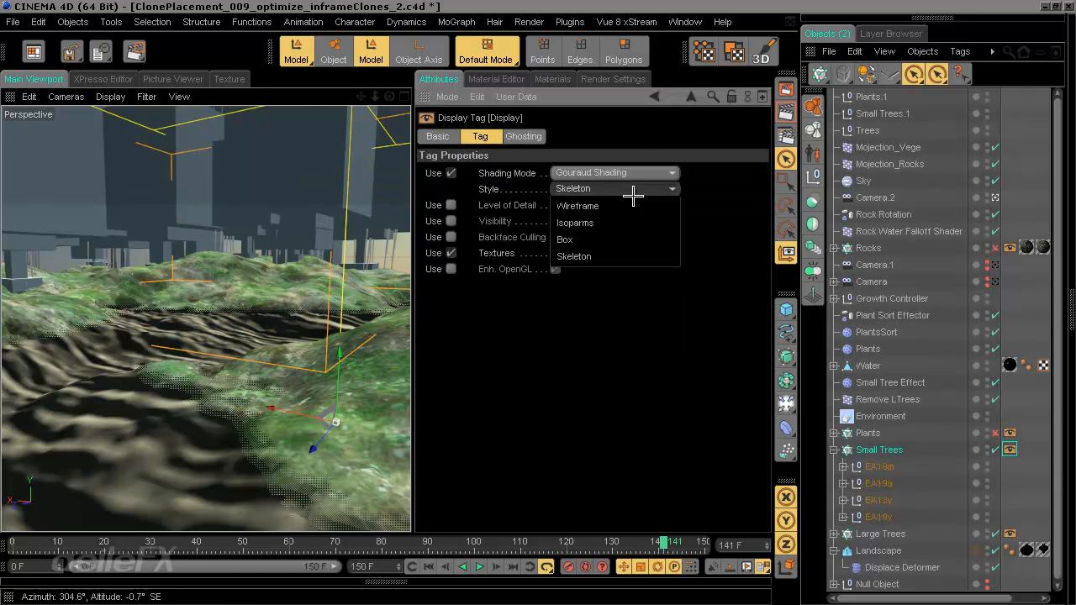
pyautogui.click(630, 204)
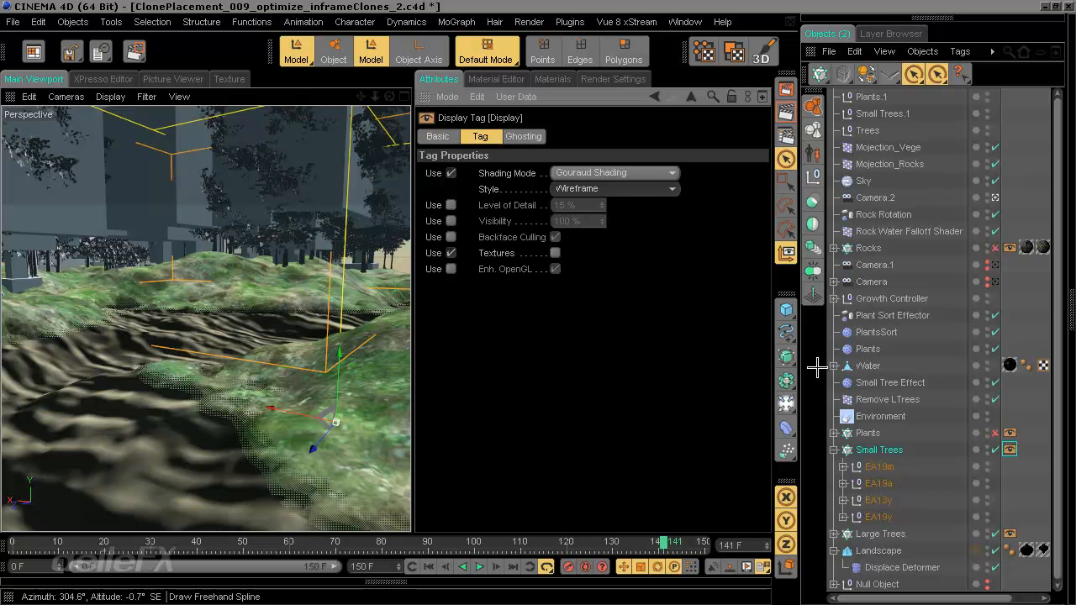
pyautogui.click(878, 535)
pyautogui.click(612, 211)
pyautogui.click(709, 219)
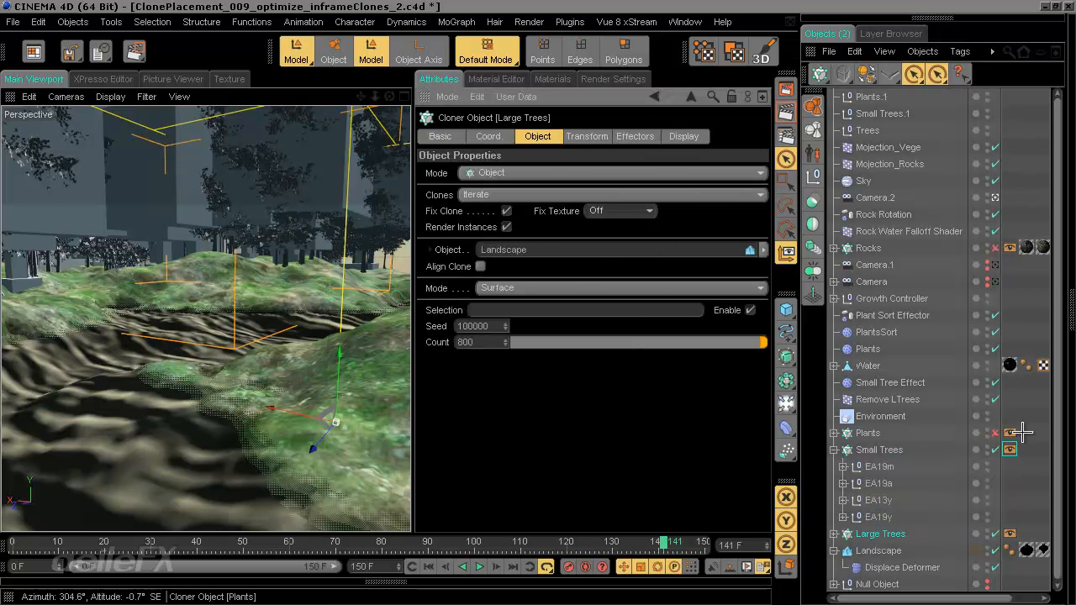
pyautogui.click(1010, 450)
pyautogui.click(607, 173)
pyautogui.click(739, 228)
pyautogui.click(625, 189)
pyautogui.click(720, 163)
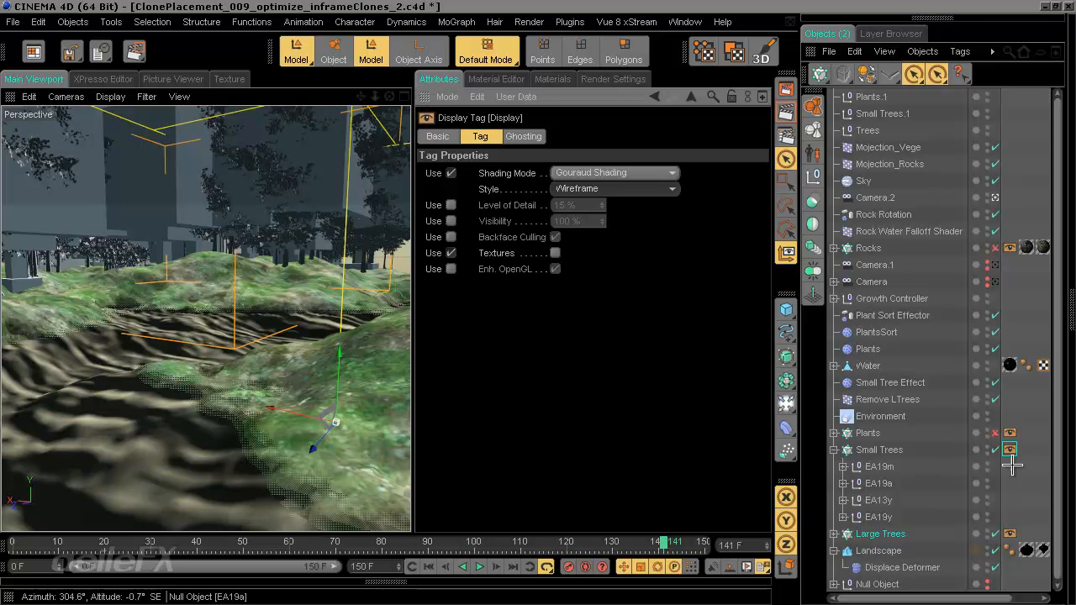
# Set the Large Trees display tag's style to Wireframe
pyautogui.click(1009, 534)
pyautogui.click(614, 189)
pyautogui.click(600, 206)
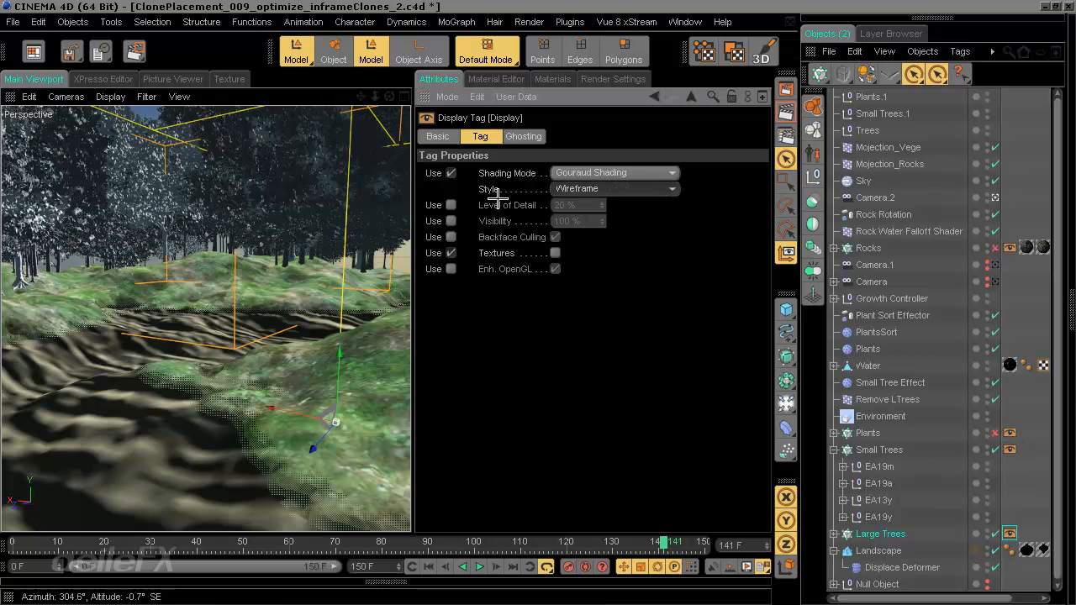
# Dock the Attribute Manager beneath the Object Manager to enlarge the 3D view
pyautogui.moveTo(425, 97); pyautogui.dragTo(876, 550)
pyautogui.middleClick(426, 96)
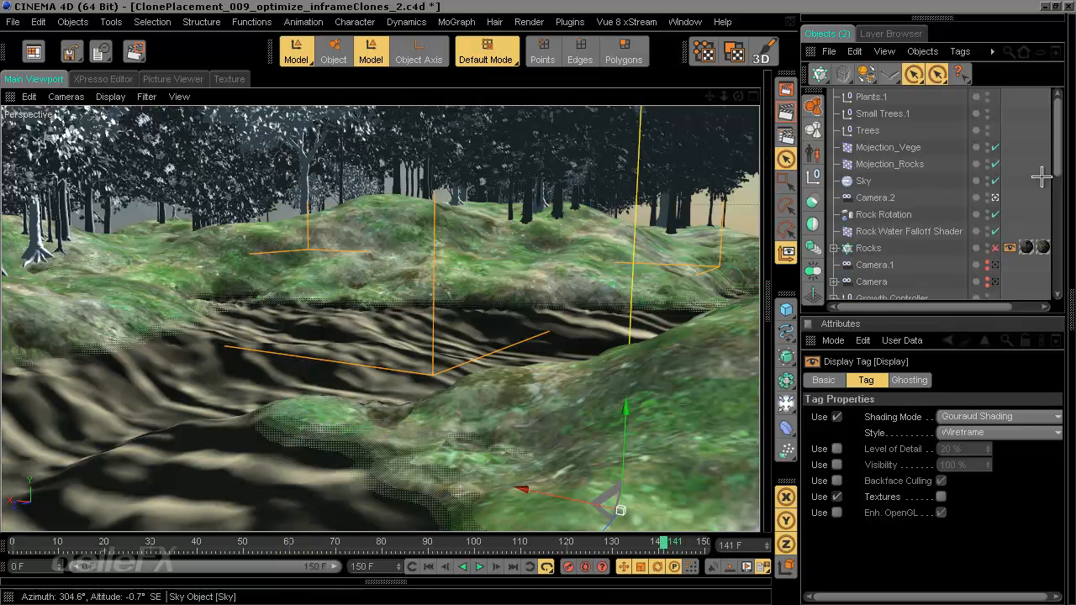
# Reduce the Small Trees cloner's transform scale to 0.6 on X, Y and Z
pyautogui.moveTo(1054, 155); pyautogui.dragTo(1056, 244)
pyautogui.click(878, 170)
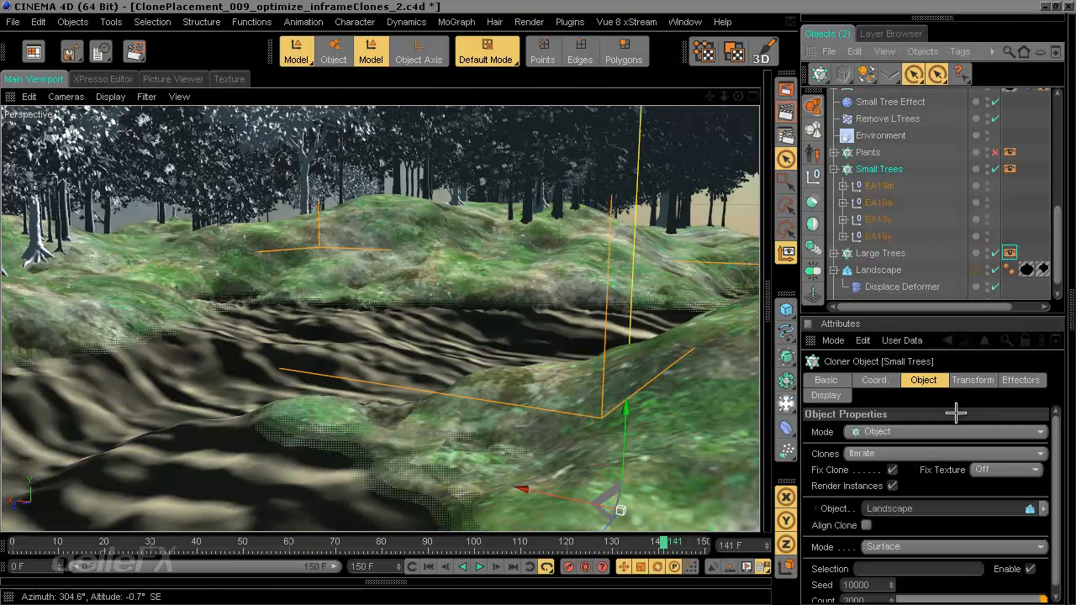
pyautogui.click(973, 380)
pyautogui.press('BackSpace')
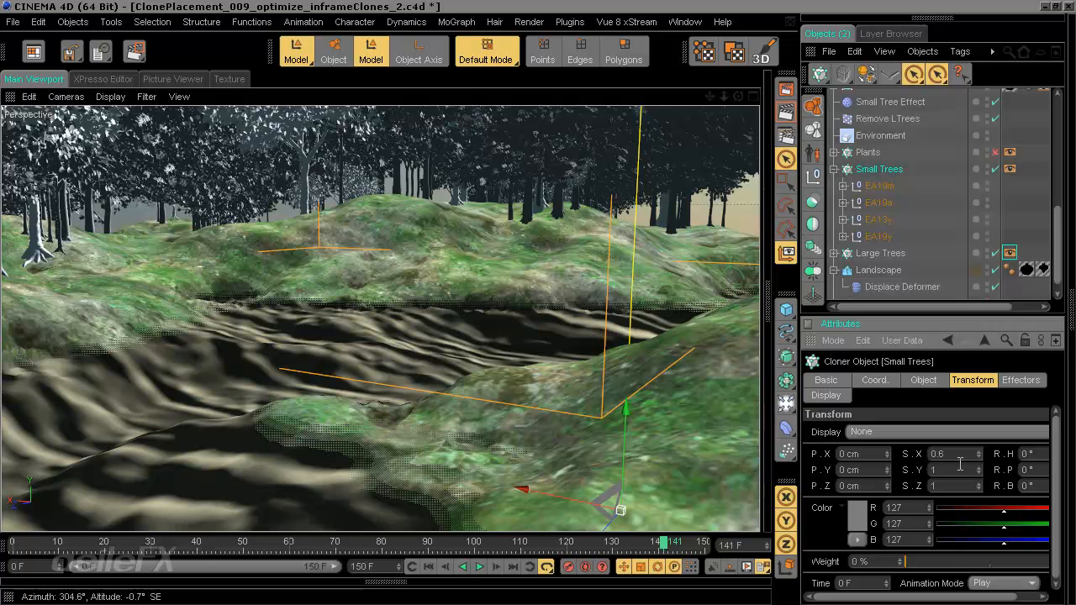
pyautogui.write('0.6')
pyautogui.press('Return')
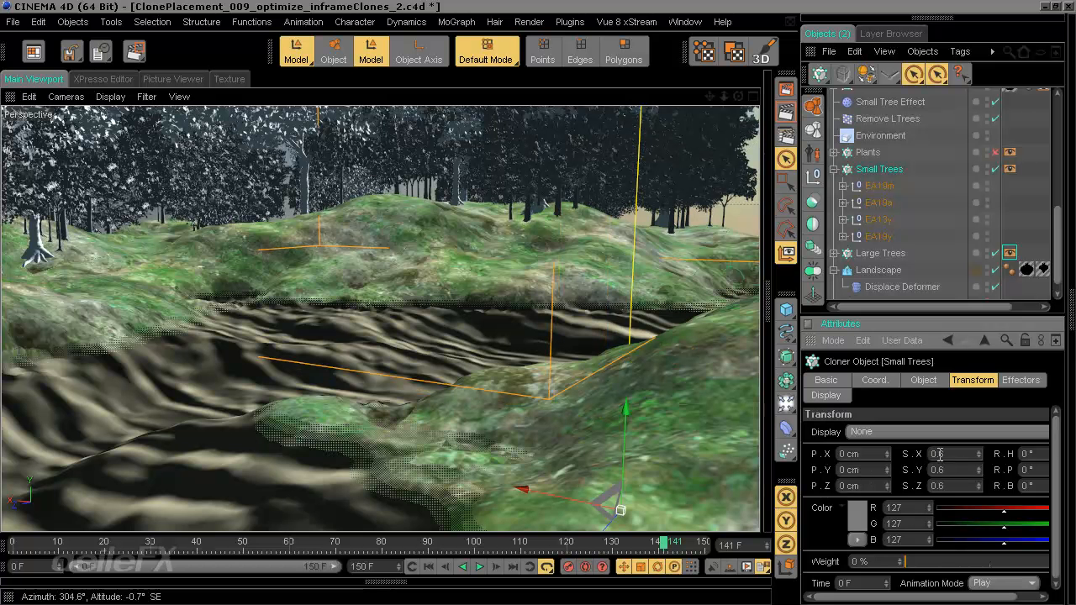
# Reduce the Small Trees cloner's transform scale further to 0.5 on X, Y and Z
pyautogui.click(964, 476)
pyautogui.moveTo(954, 485); pyautogui.dragTo(930, 486)
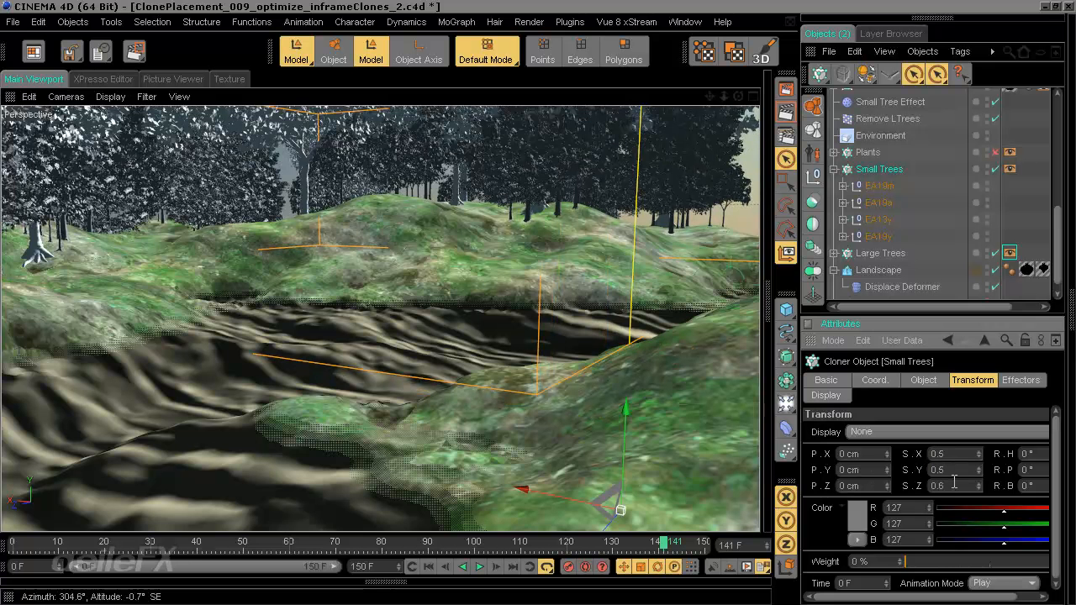
pyautogui.write('0.5')
pyautogui.press('Return')
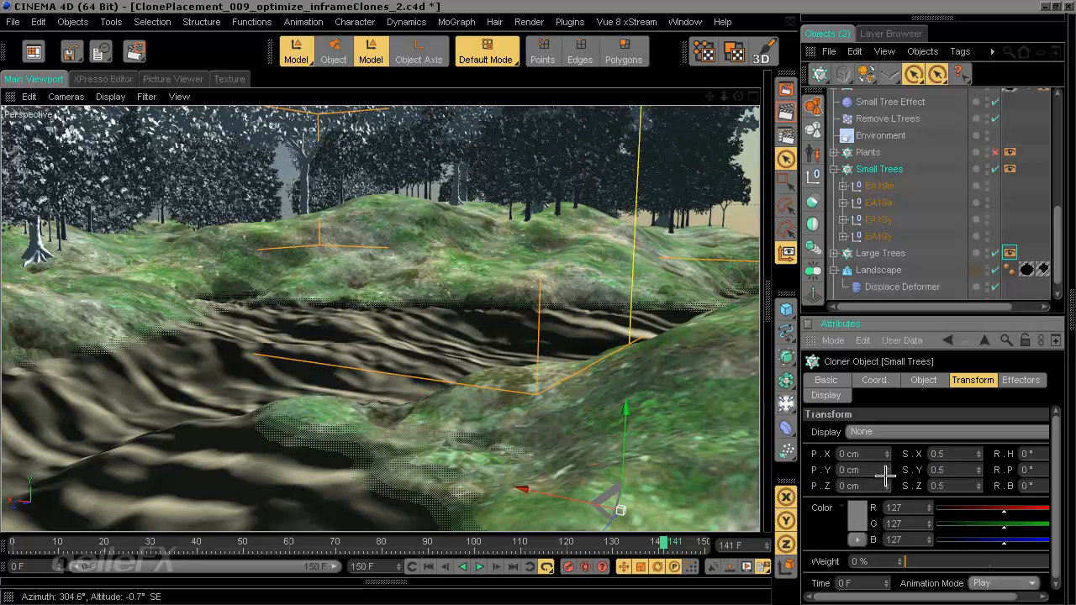
# At frame 150, raise the Small Tree Effect's falloff sample distance in stages to 25, 30 and finally 35 cm
pyautogui.click(728, 542)
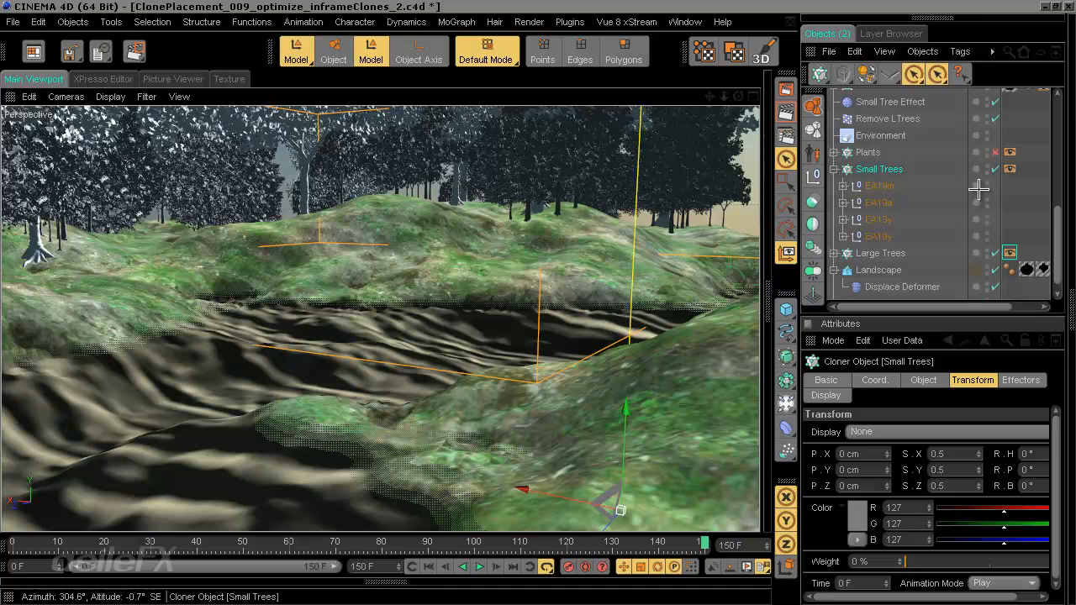
pyautogui.scroll(1, 1061, 224)
pyautogui.scroll(5, 1061, 223)
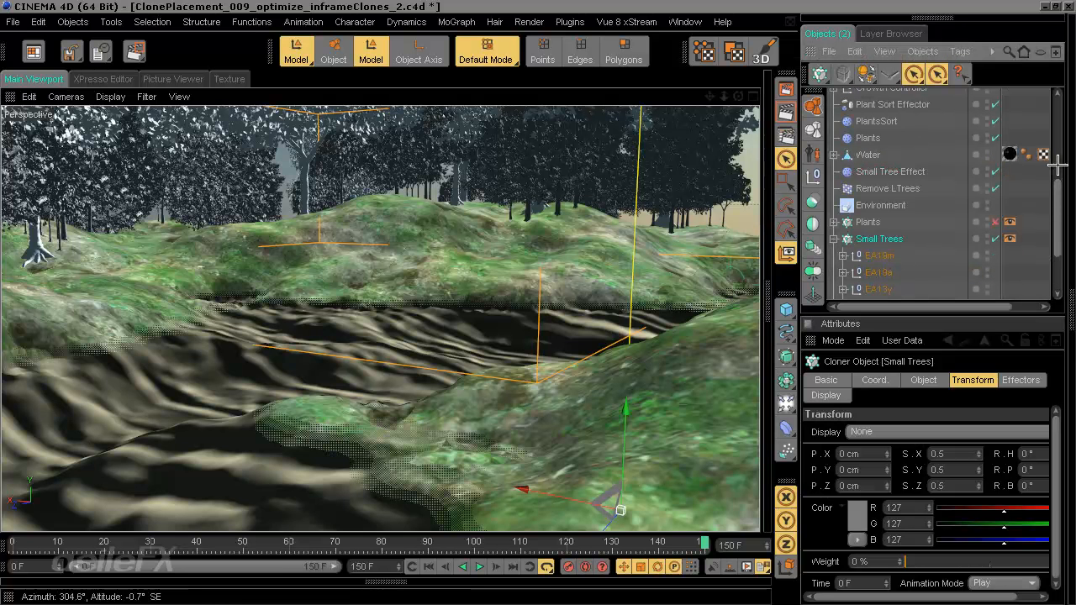
pyautogui.scroll(3, 1058, 193)
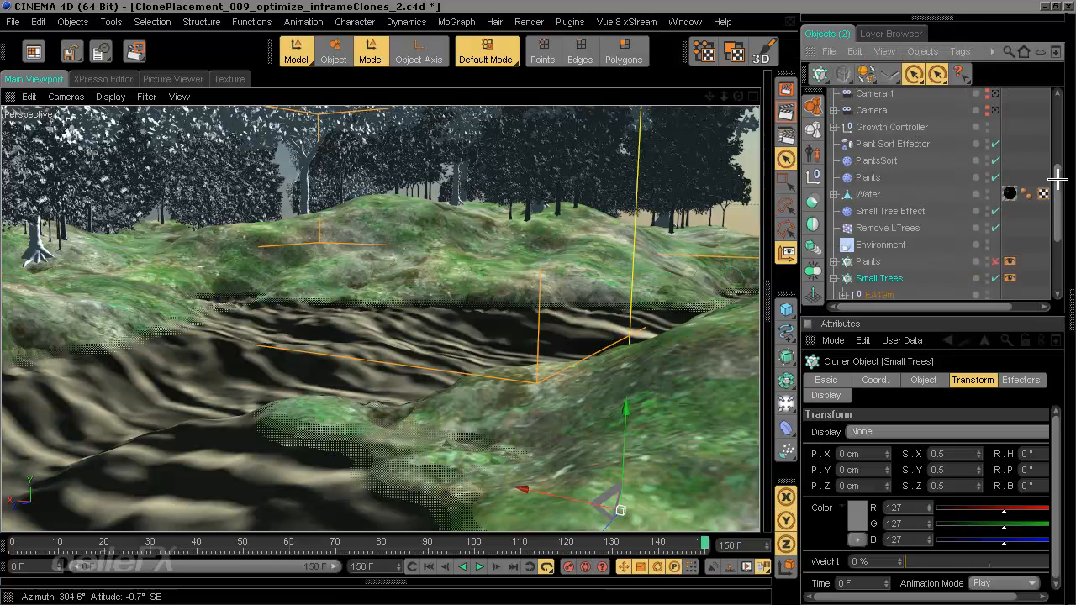
pyautogui.click(892, 211)
pyautogui.moveTo(1058, 448); pyautogui.dragTo(1053, 551)
pyautogui.click(830, 397)
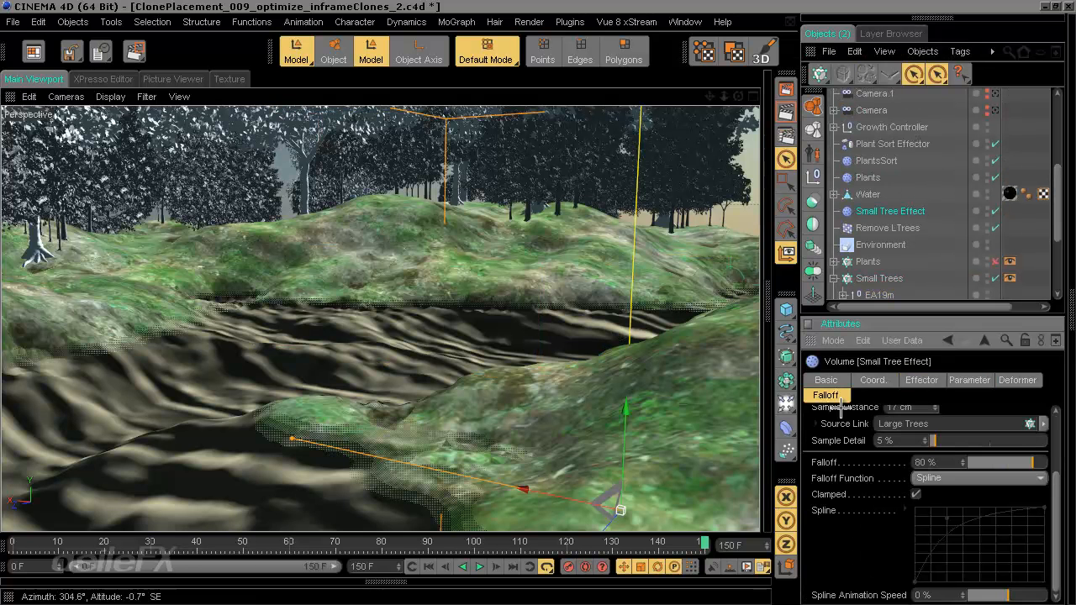
pyautogui.scroll(3, 1050, 477)
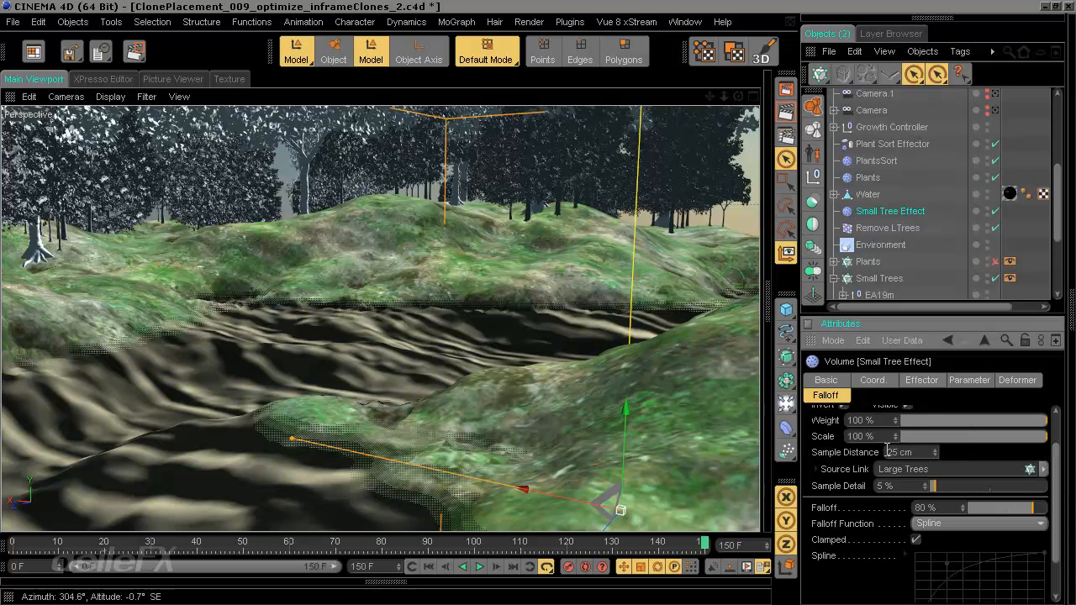
pyautogui.doubleClick(895, 452)
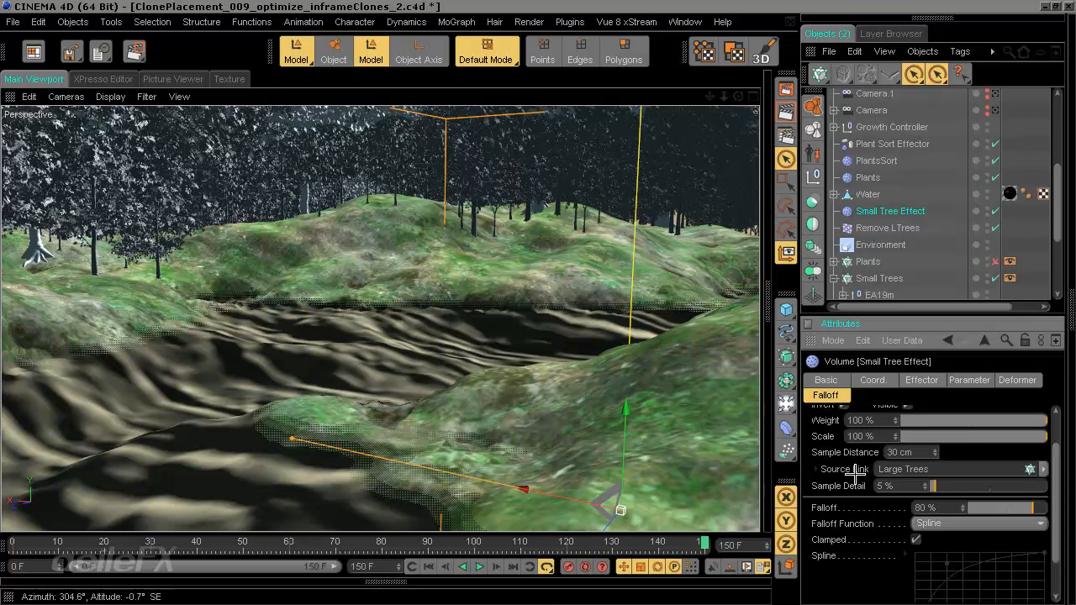
pyautogui.moveTo(900, 452); pyautogui.dragTo(886, 454)
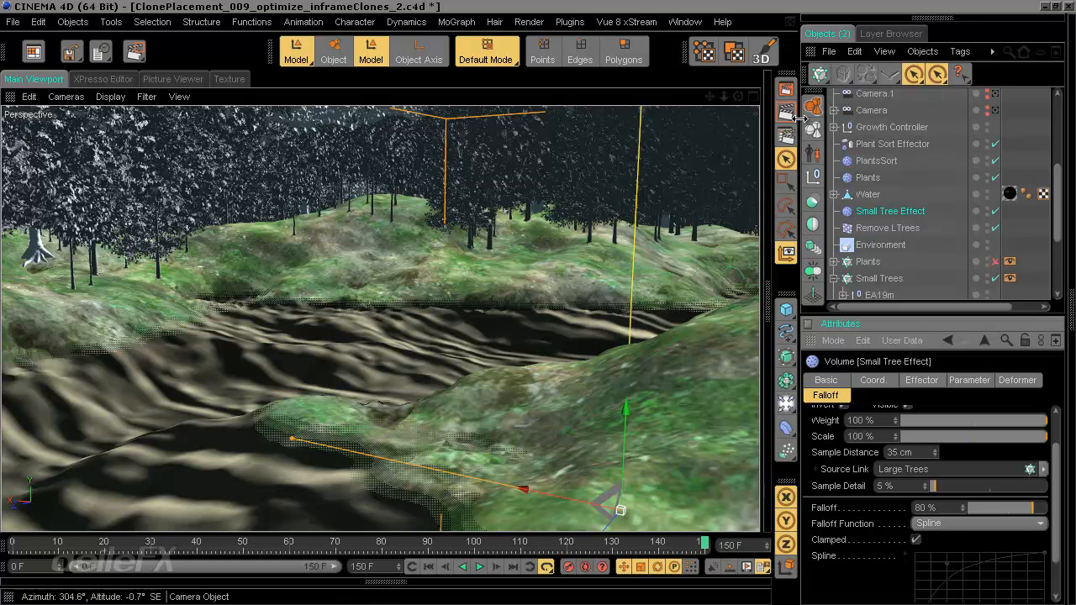
# Reduce the Small Trees cloner's count to 1000, and further to 500
pyautogui.click(889, 278)
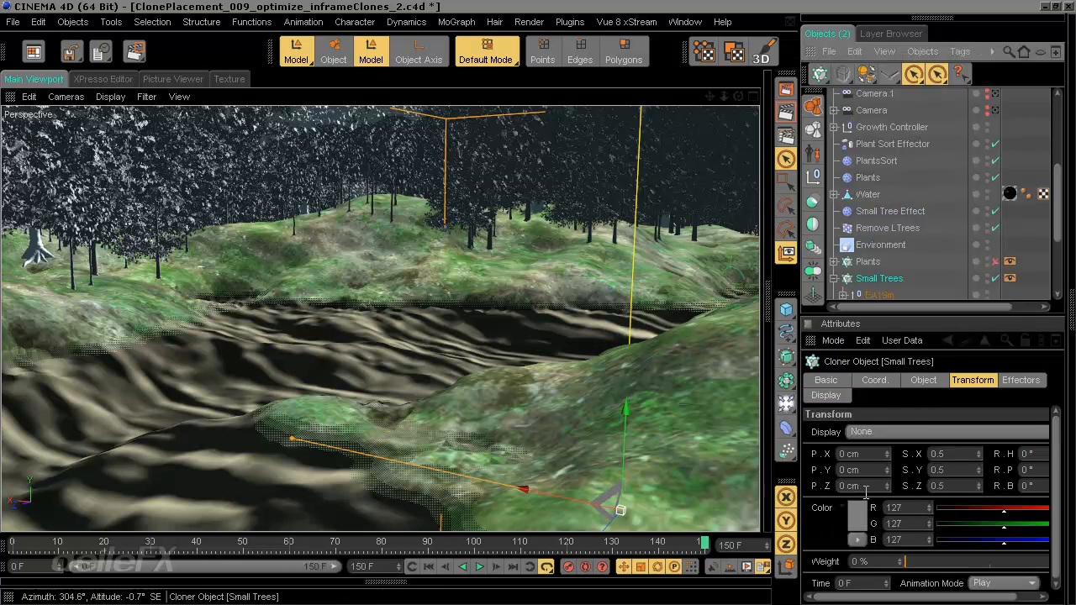
pyautogui.click(920, 381)
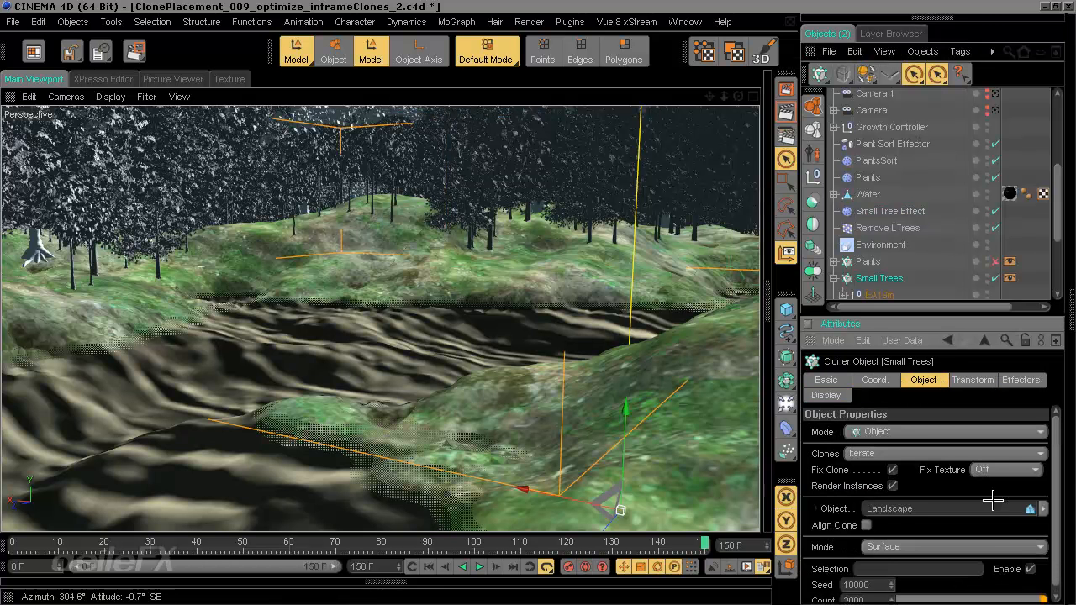
pyautogui.moveTo(1054, 456); pyautogui.dragTo(1054, 496)
pyautogui.click(871, 596)
pyautogui.moveTo(871, 596); pyautogui.dragTo(754, 595)
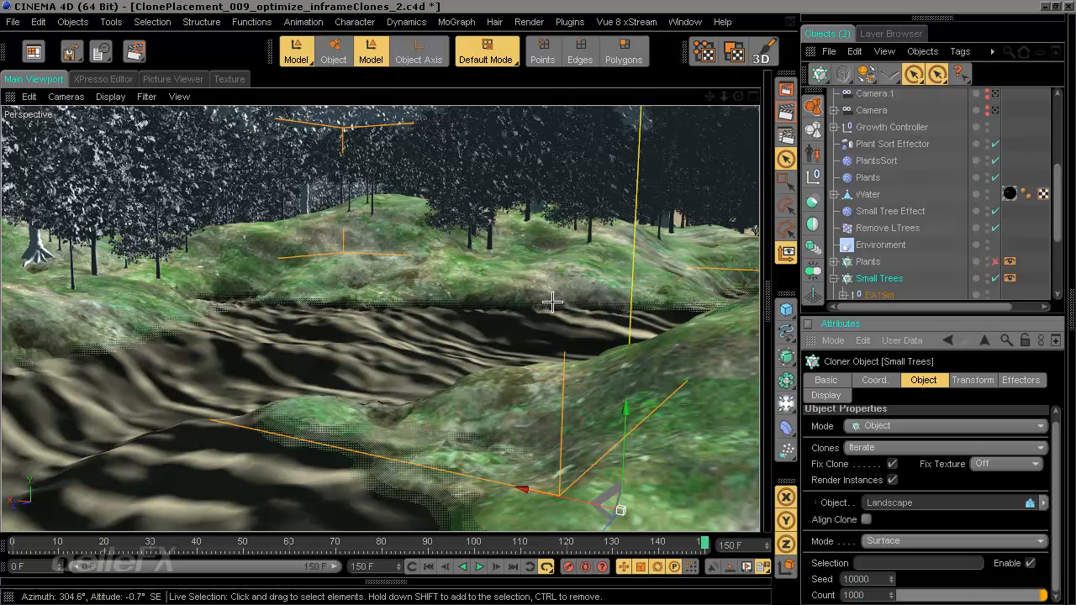
pyautogui.moveTo(871, 595); pyautogui.dragTo(832, 595)
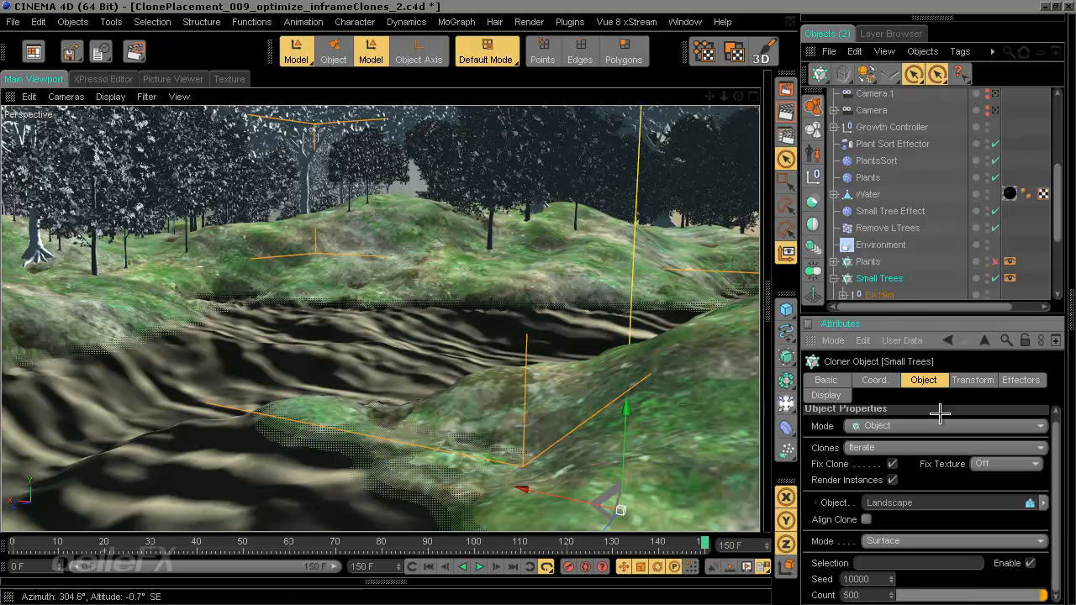
# Set the Small Trees cloner's transform scale to 0.3 on X, Y and Z
pyautogui.click(954, 385)
pyautogui.moveTo(947, 456); pyautogui.dragTo(918, 456)
pyautogui.write('.3')
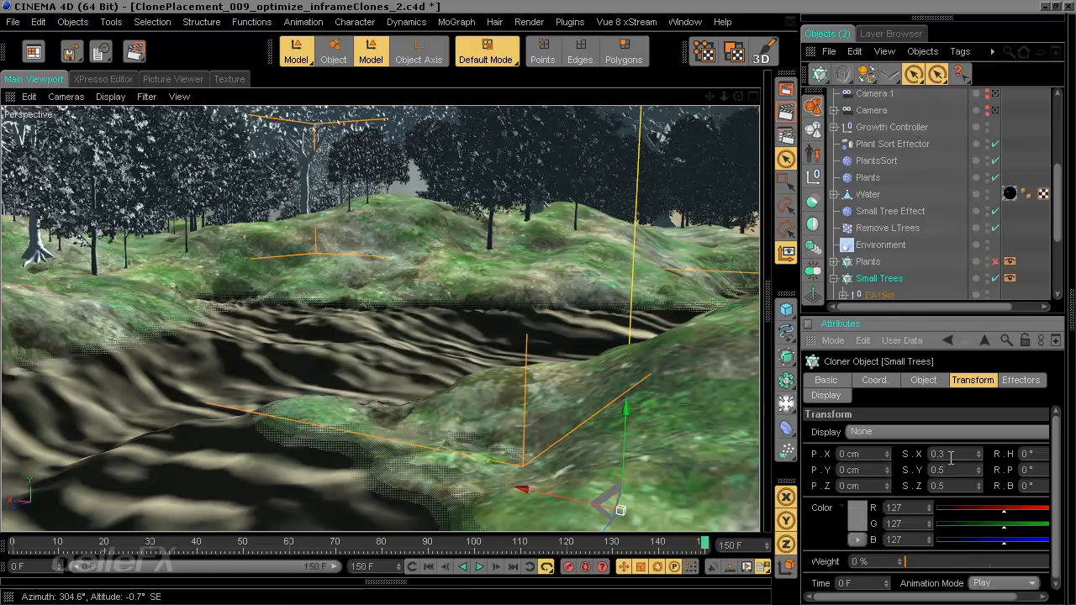
pyautogui.press('Return')
pyautogui.moveTo(954, 488); pyautogui.dragTo(870, 480)
pyautogui.write('.3')
pyautogui.press('Return')
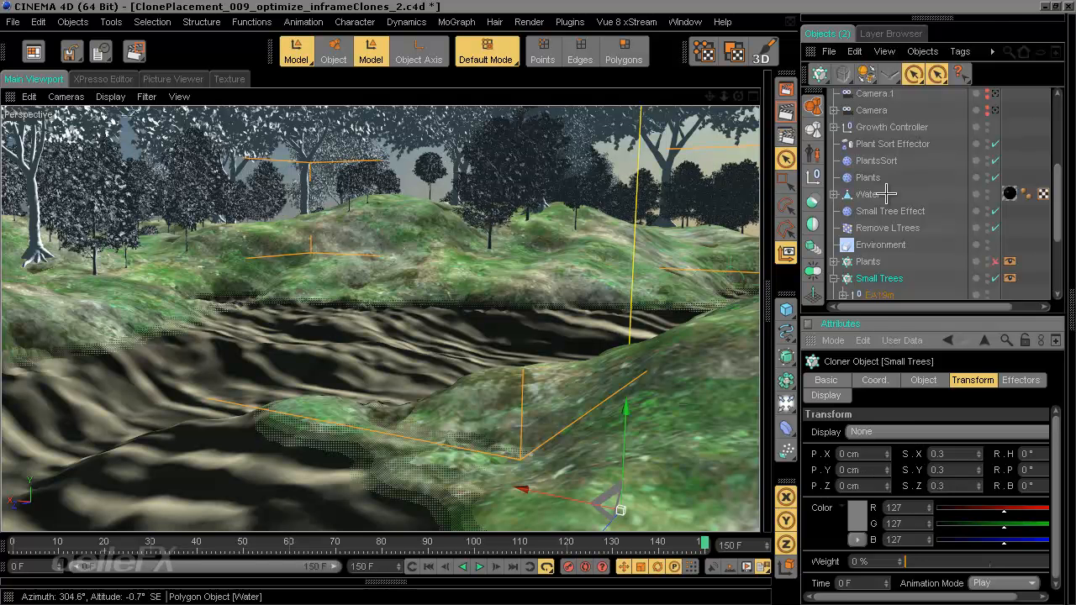
# Set the Large Trees cloner's transform scale to 0.7 on X, Y and Z
pyautogui.click(871, 261)
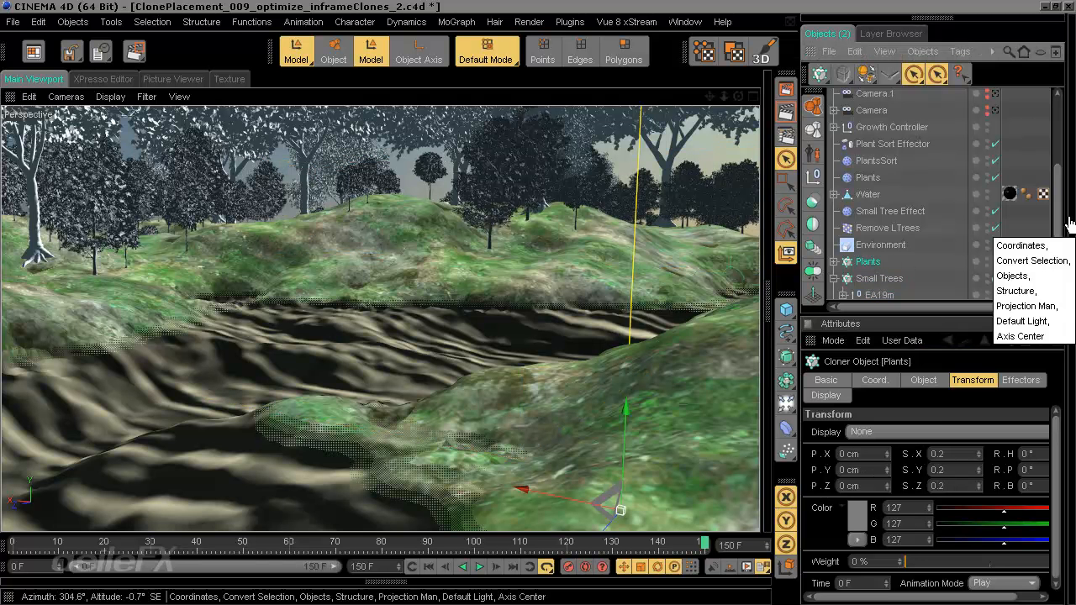
pyautogui.moveTo(1059, 217); pyautogui.dragTo(1060, 272)
pyautogui.click(880, 240)
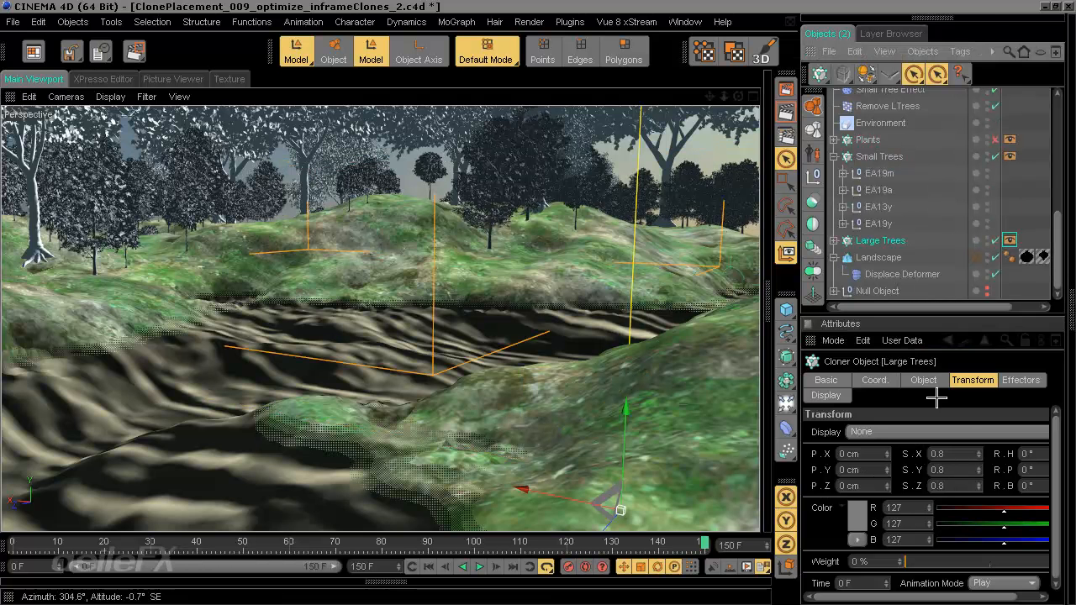
pyautogui.write('0.7')
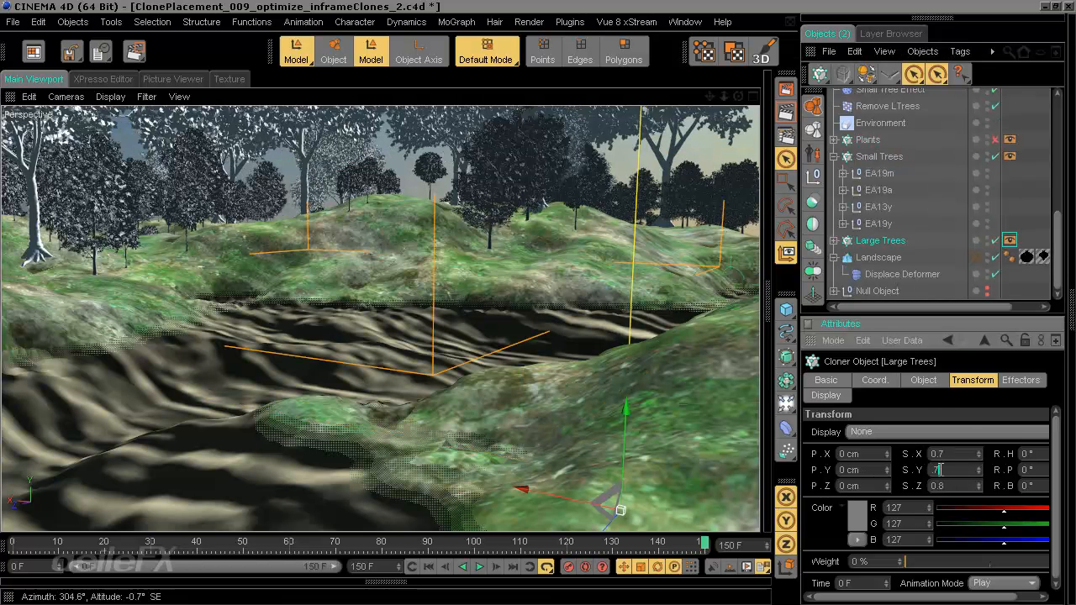
pyautogui.press('Tab')
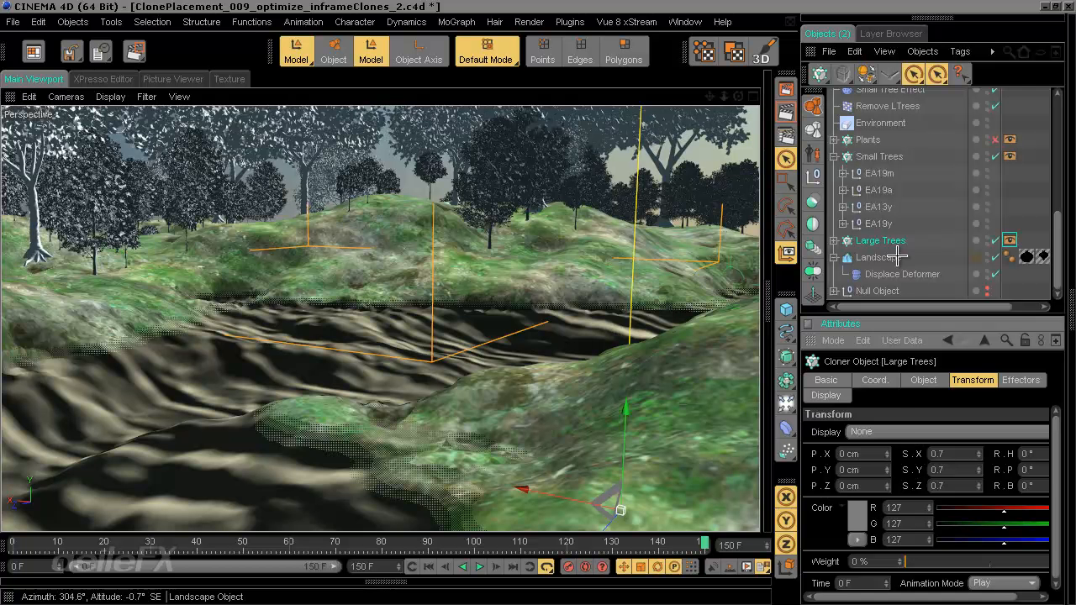
# Try transform Y positions of -2, -4 and -5 cm on the Large Trees cloner, settling on -1 cm
pyautogui.click(923, 380)
pyautogui.click(972, 380)
pyautogui.click(842, 470)
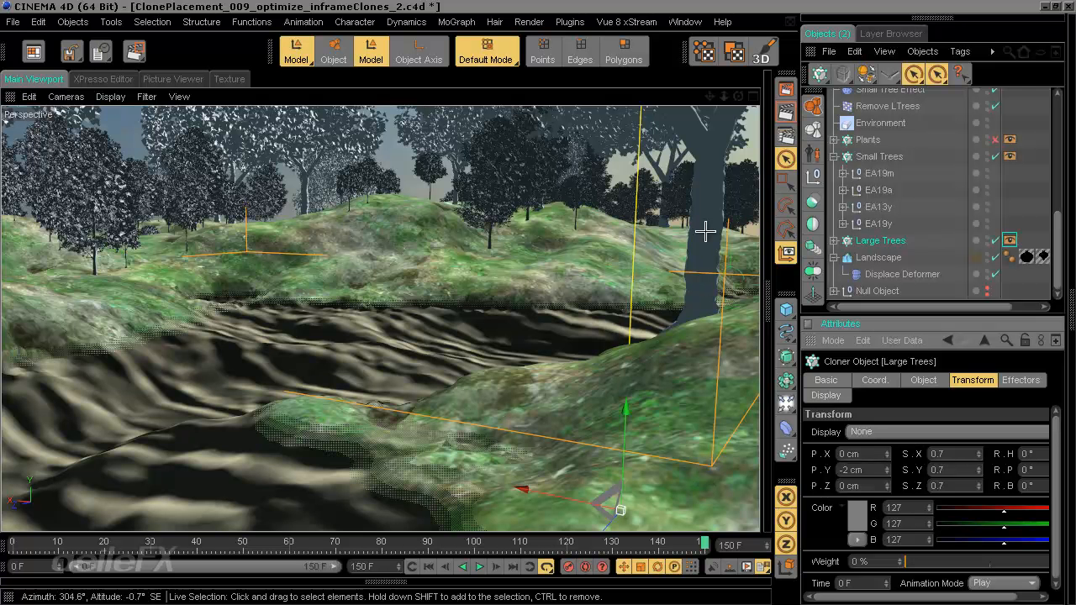
pyautogui.doubleClick(851, 470)
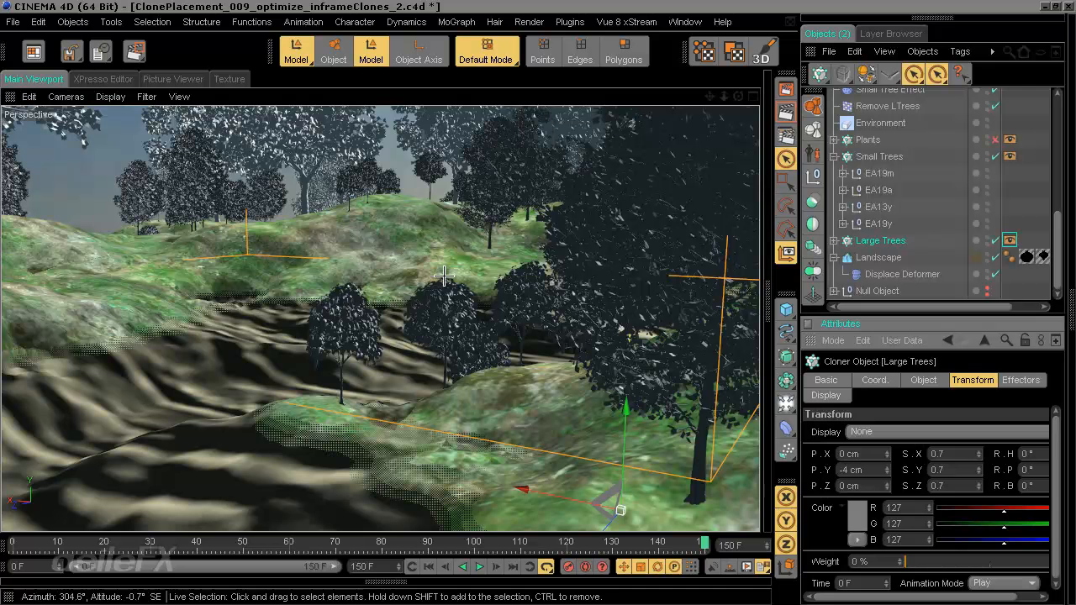
pyautogui.doubleClick(847, 470)
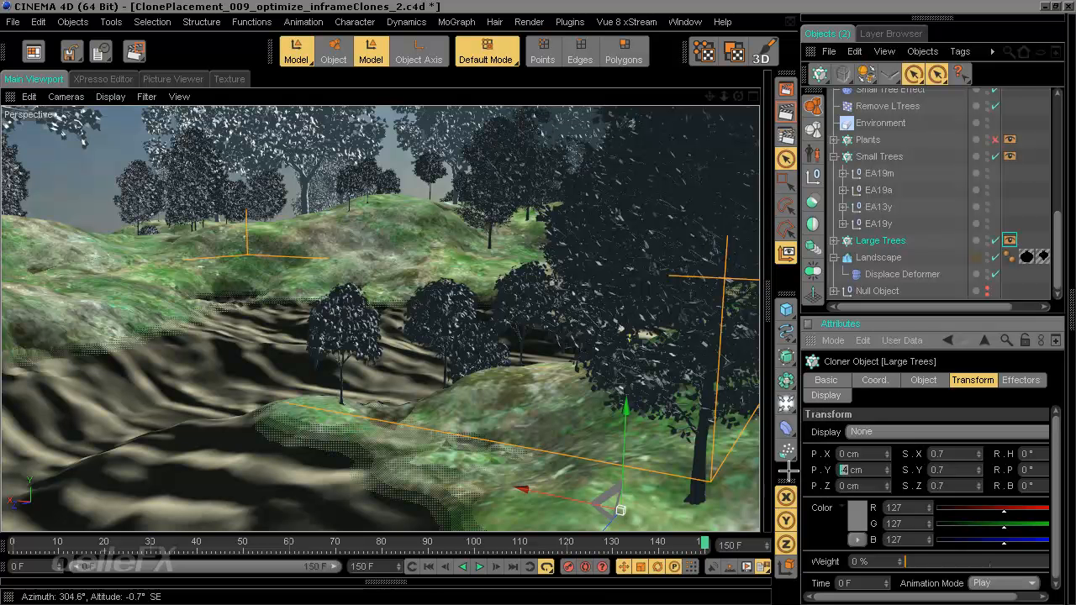
pyautogui.doubleClick(845, 470)
pyautogui.write('-5')
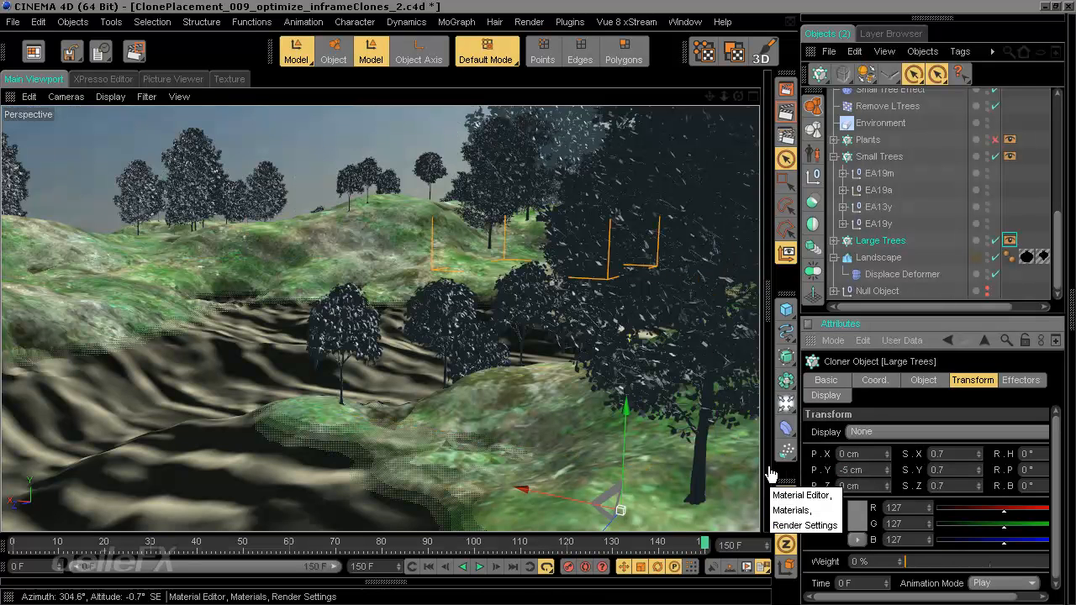
pyautogui.doubleClick(848, 470)
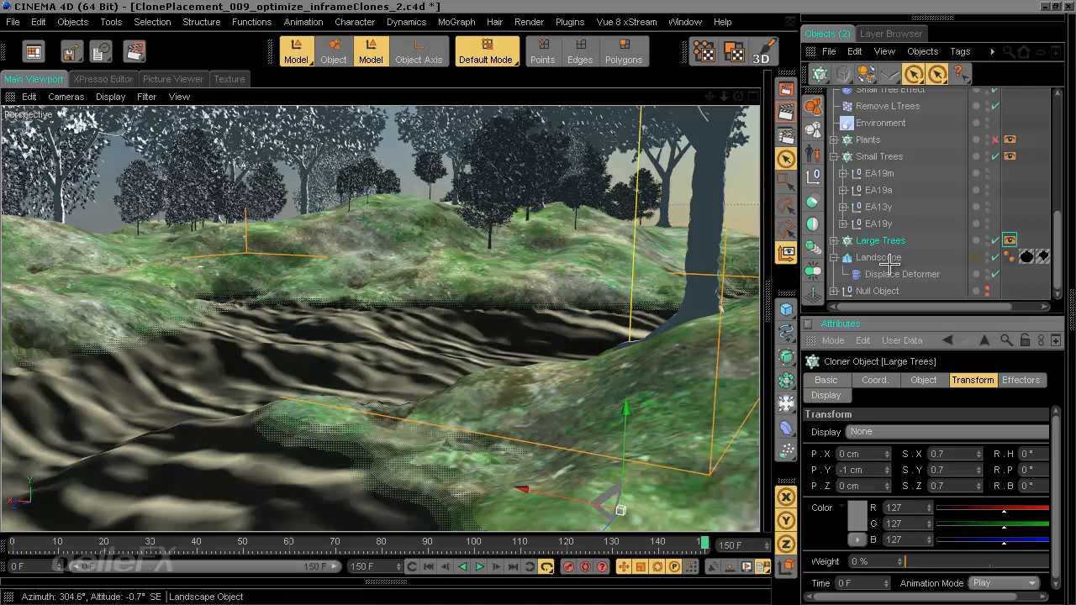
# Lower the Small Trees cloner's clones, trying a transform Y position of -5 cm and settling on -3 cm
pyautogui.click(888, 151)
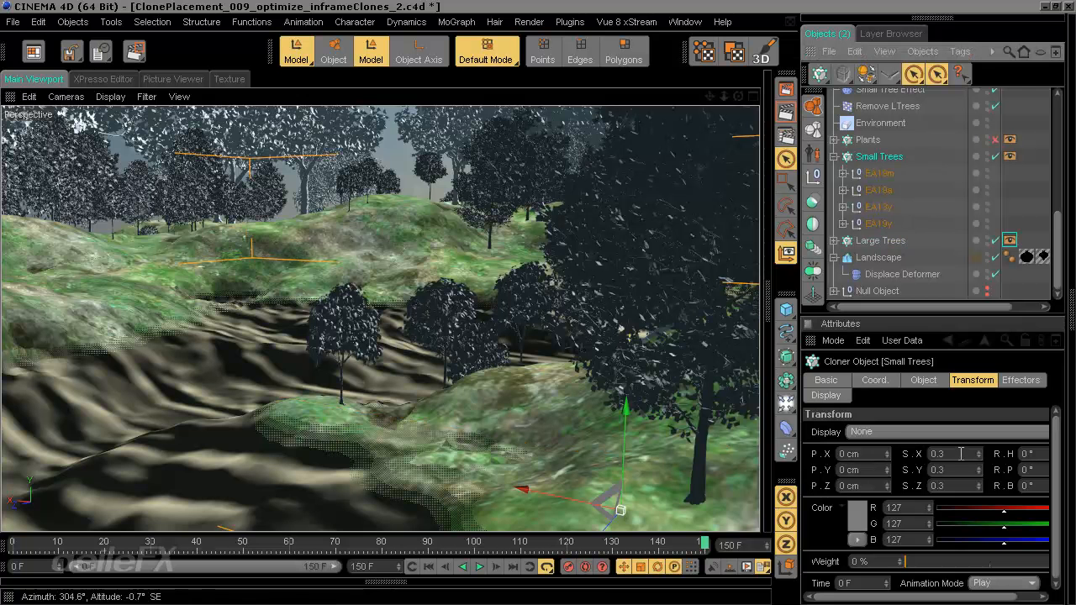
pyautogui.click(854, 470)
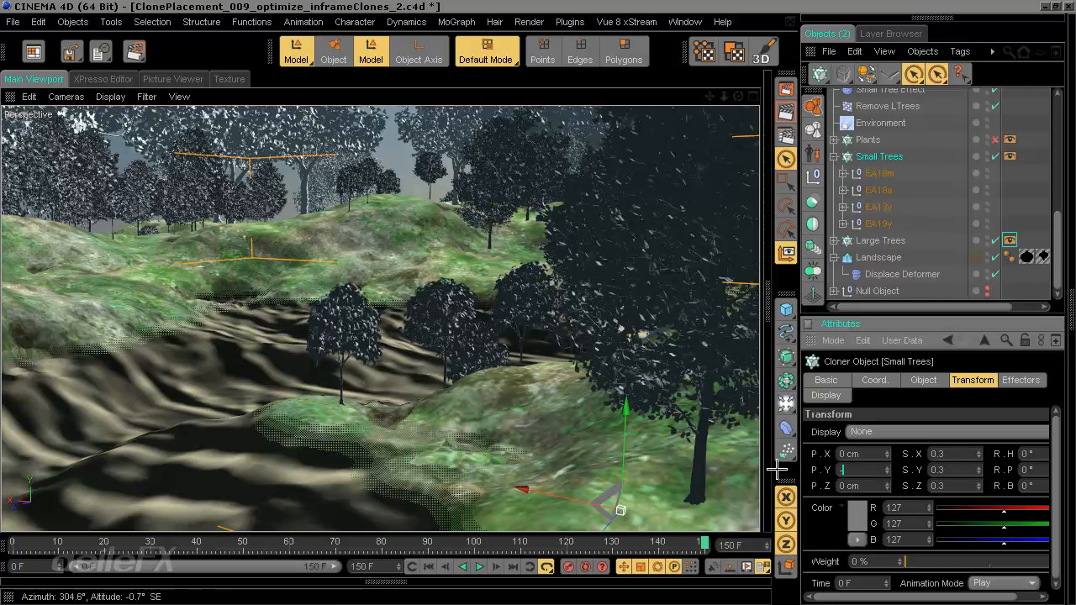
pyautogui.press('Return')
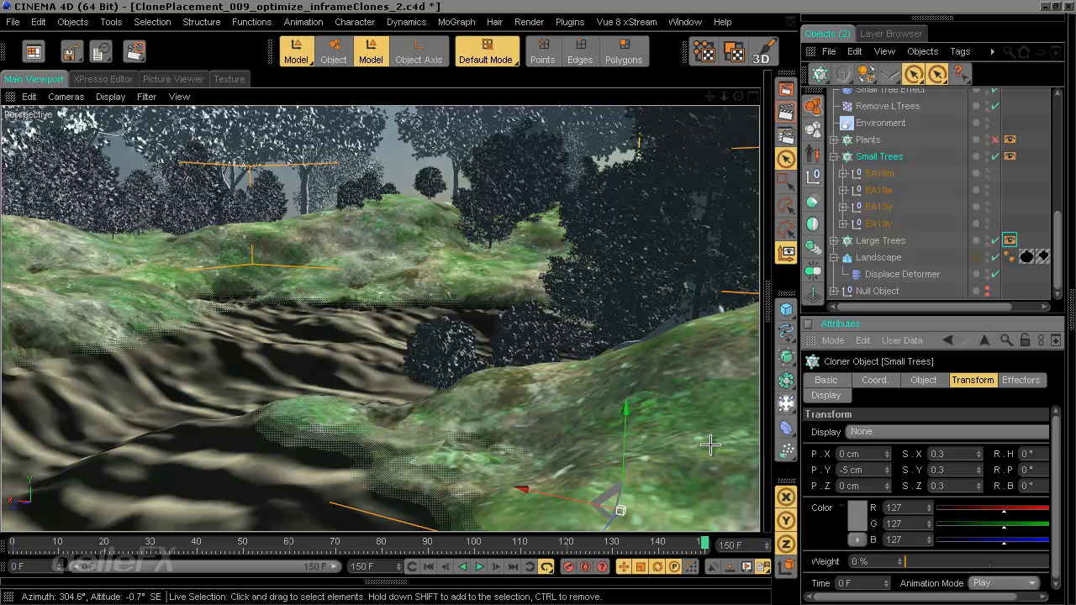
pyautogui.click(852, 471)
pyautogui.write('-')
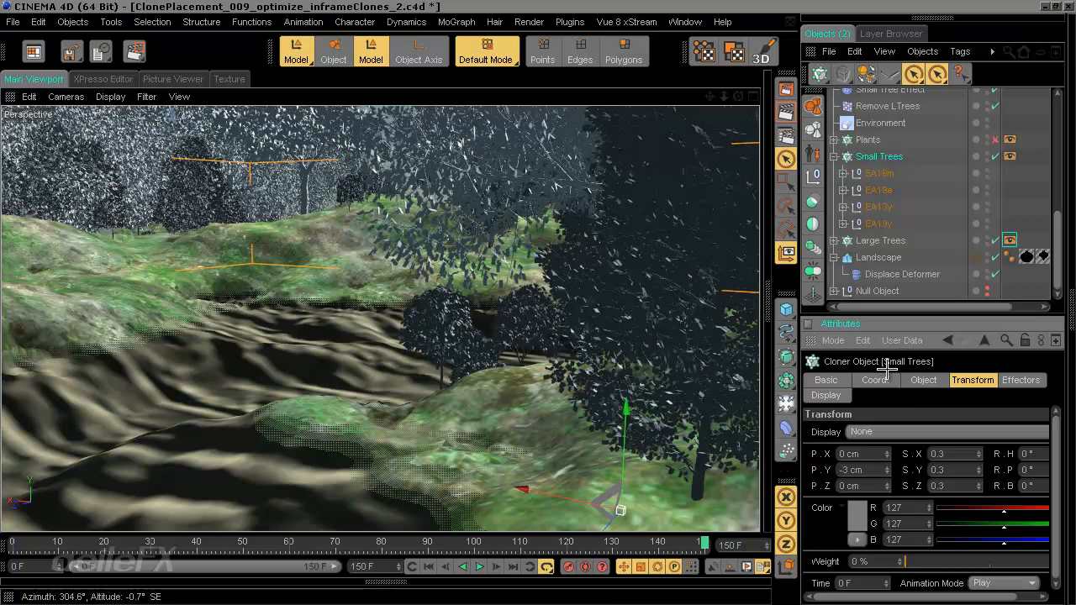
# Reduce the Small Trees cloner's count on the Landscape surface to 250
pyautogui.click(923, 380)
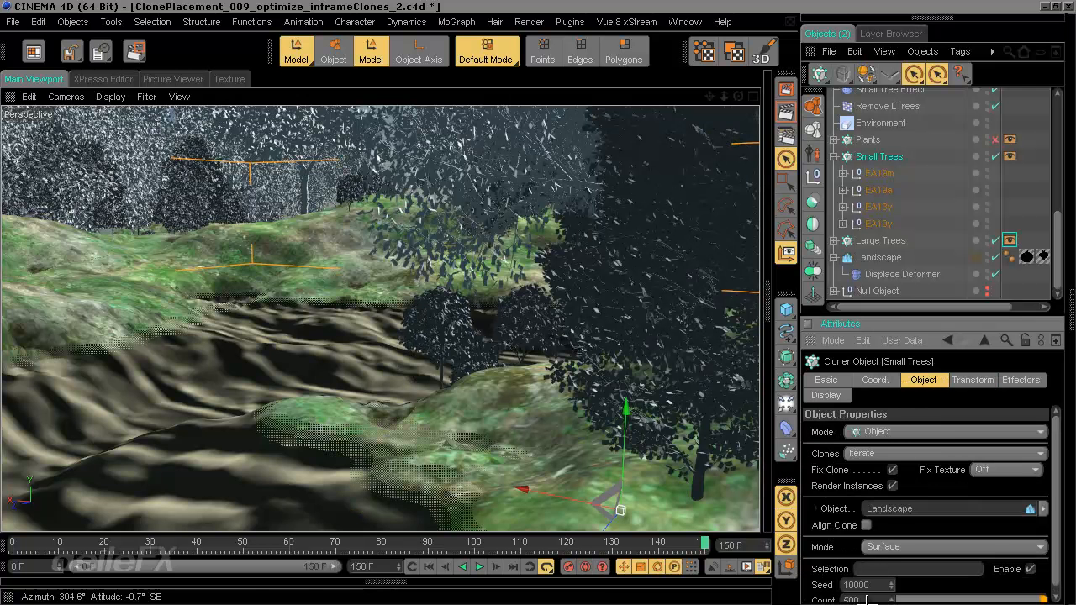
pyautogui.click(866, 599)
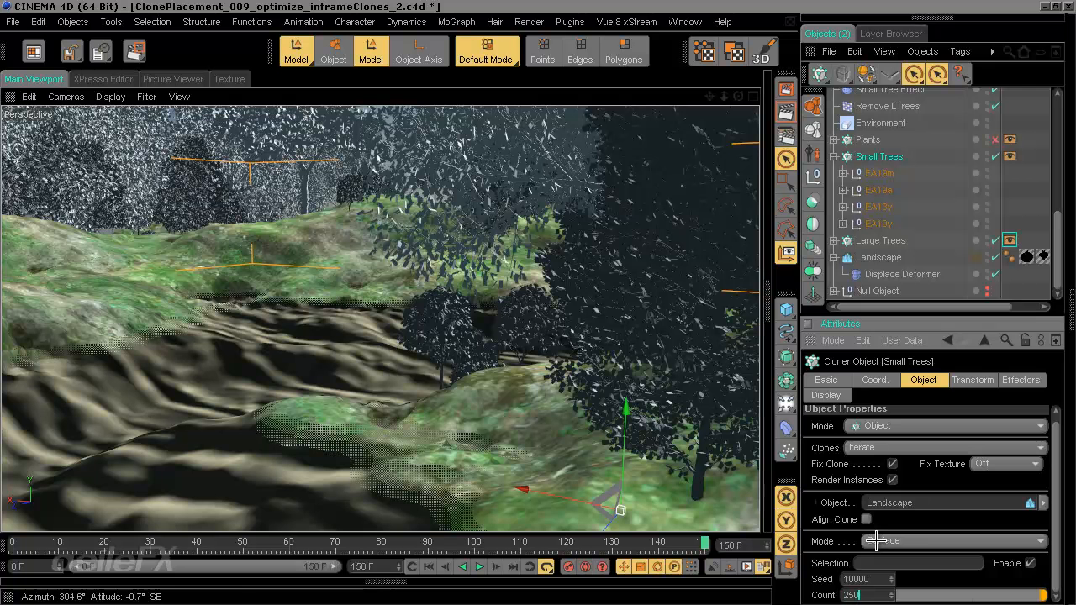
pyautogui.press('Return')
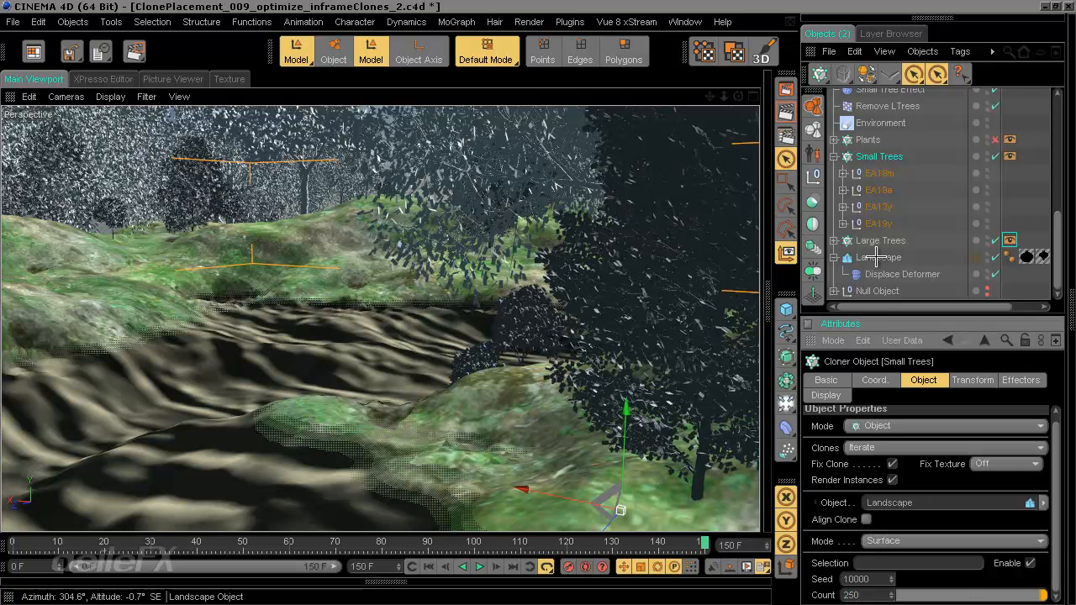
# Deselect everything, collapse the Small Trees hierarchy, and test-render the current view
pyautogui.click(1034, 189)
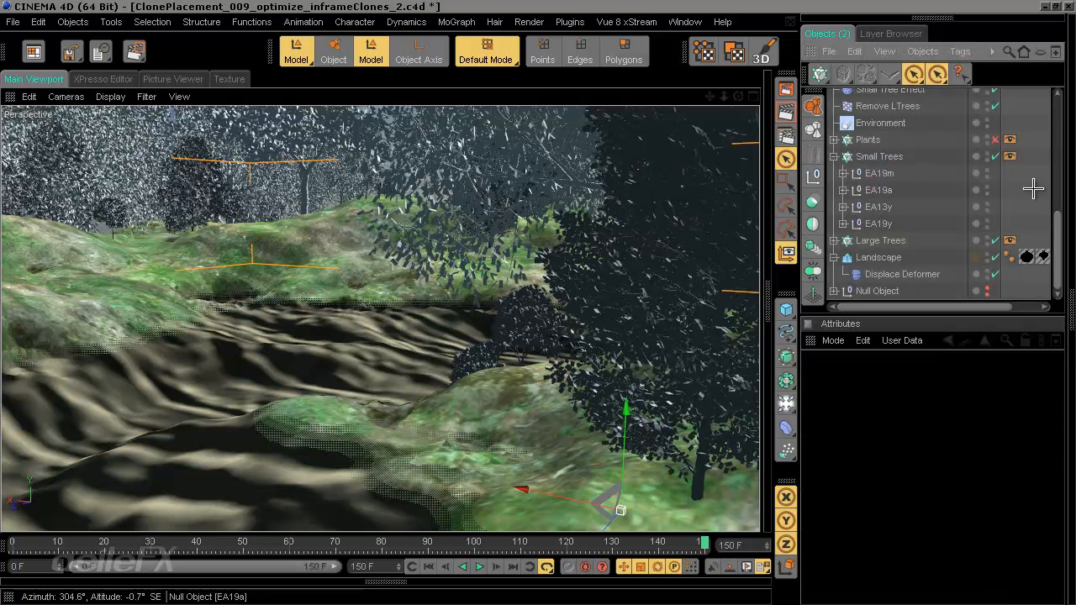
pyautogui.click(833, 156)
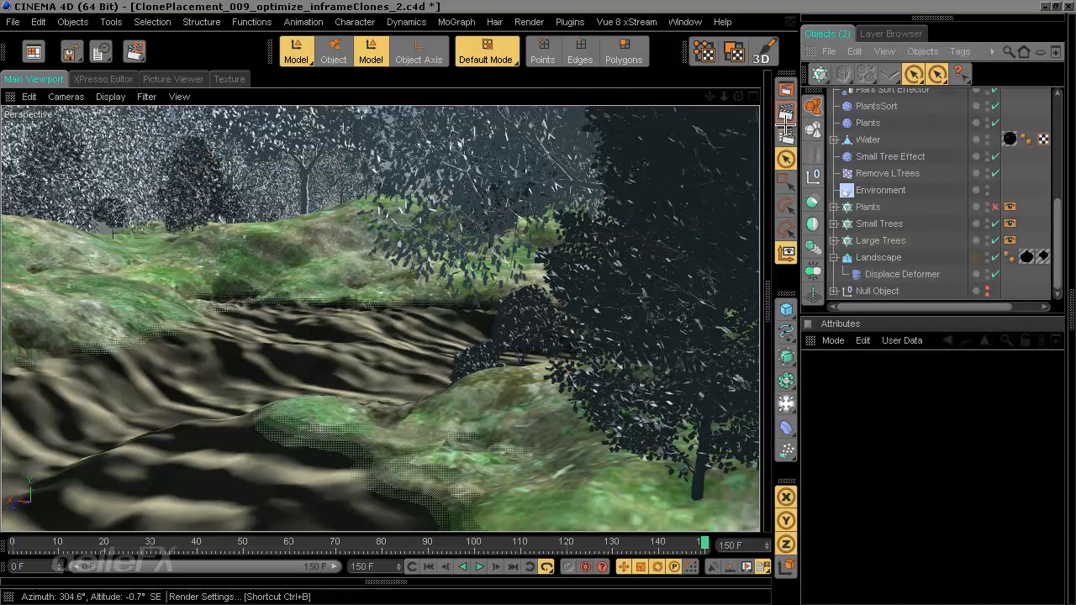
pyautogui.click(786, 89)
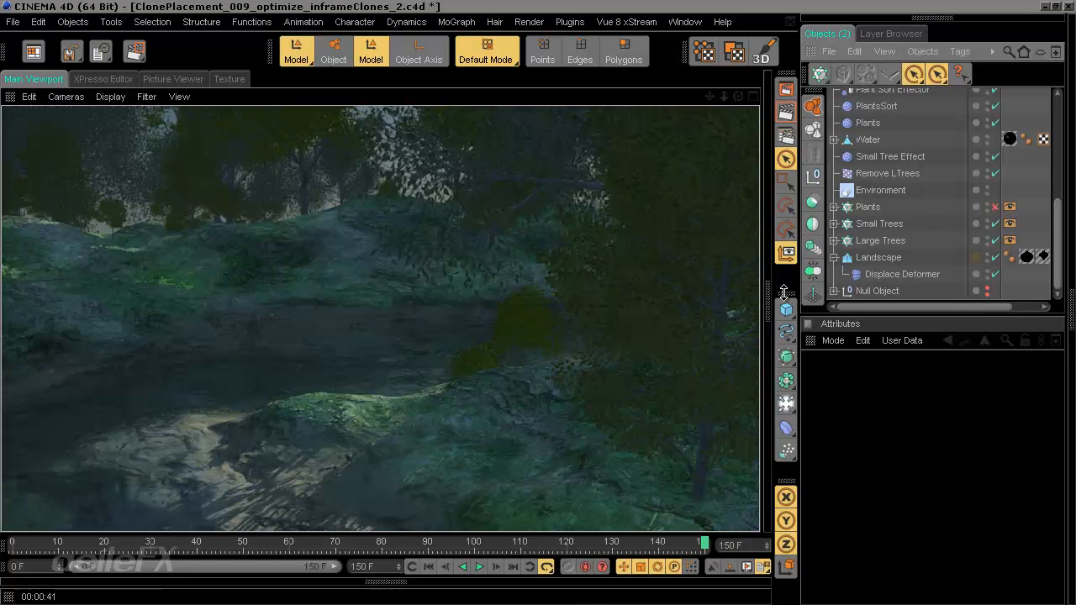
# Re-enable the disabled Plants cloner and preview its clones in the enlarged viewport
pyautogui.click(996, 209)
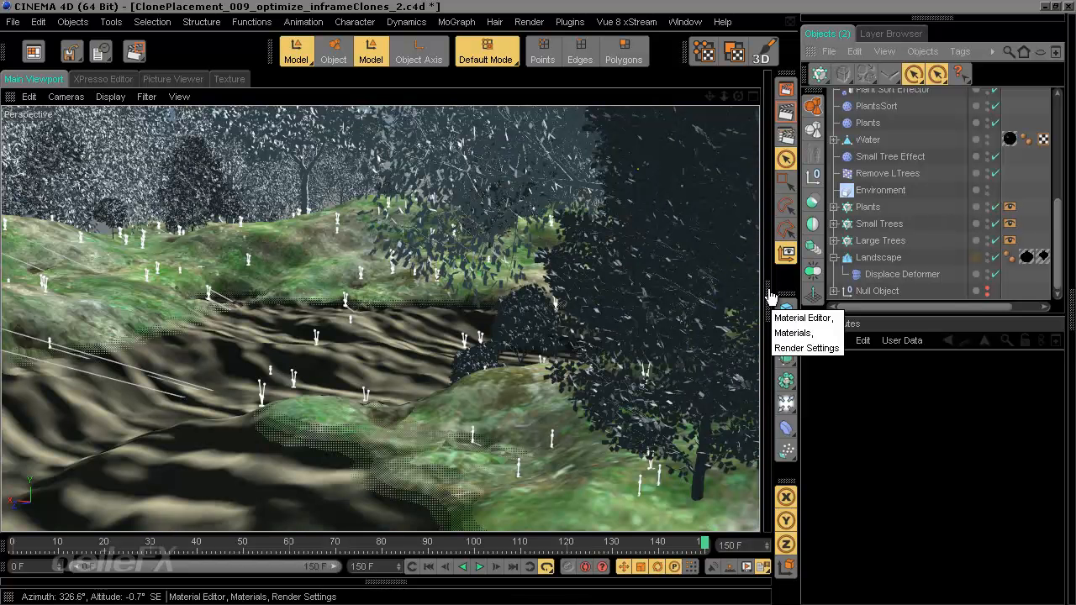
pyautogui.click(768, 298)
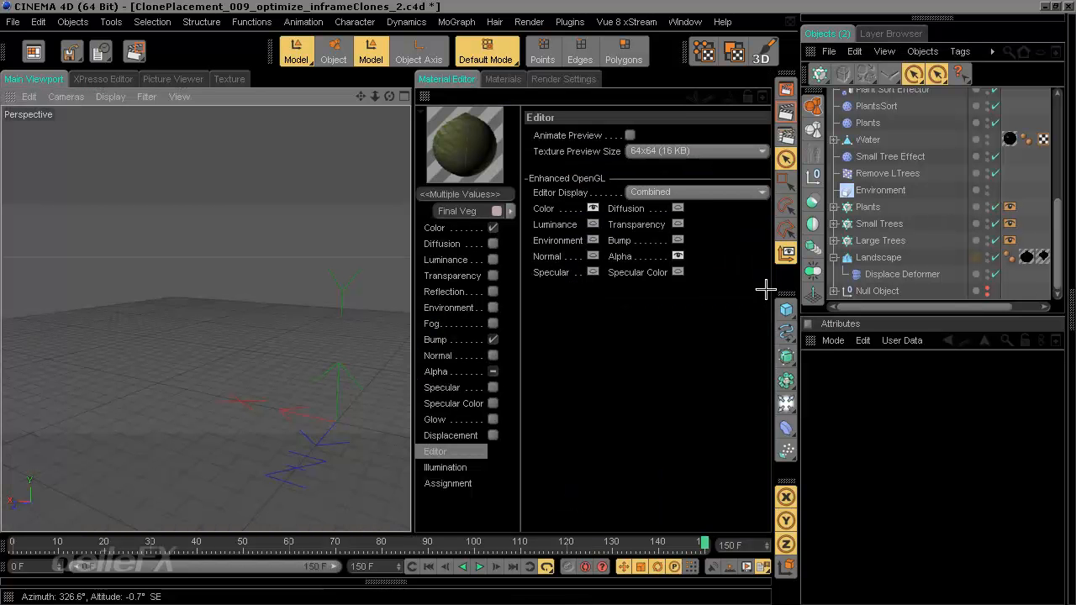
pyautogui.middleClick(428, 96)
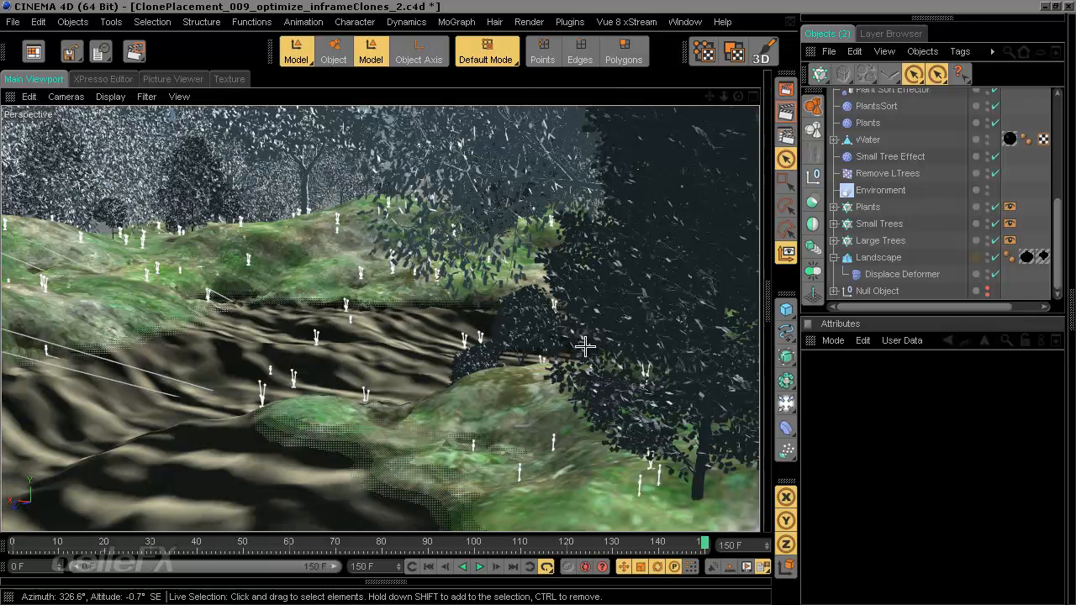
# Scale the Plants cloner's clones uniformly by setting the transform scale to 0.5 on X, Y and Z
pyautogui.click(834, 207)
pyautogui.click(868, 207)
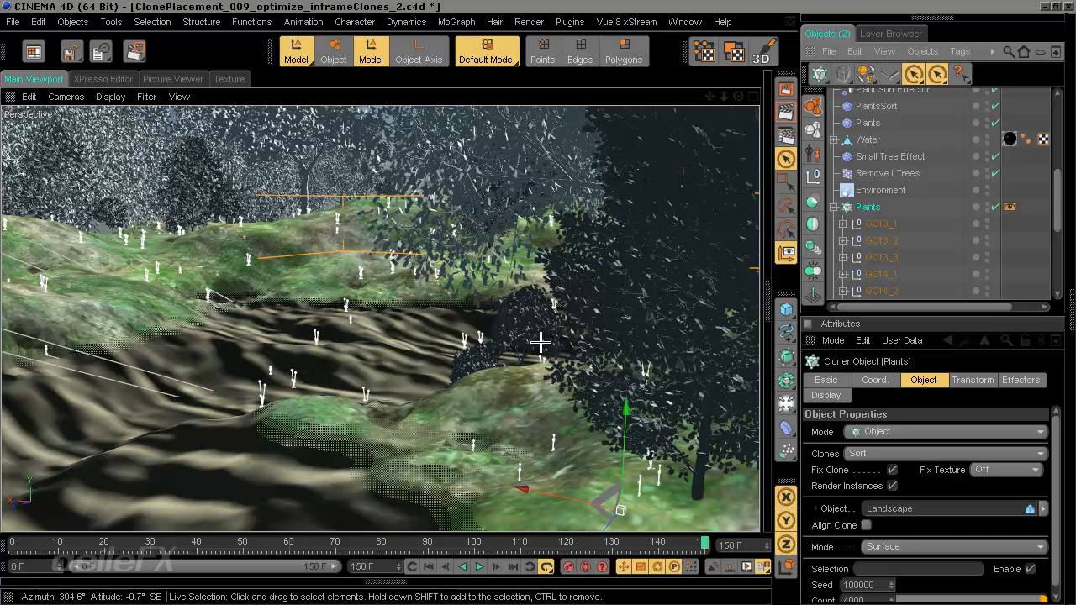
pyautogui.click(959, 380)
pyautogui.doubleClick(950, 450)
pyautogui.write('0.5')
pyautogui.press('Return')
pyautogui.press('Return')
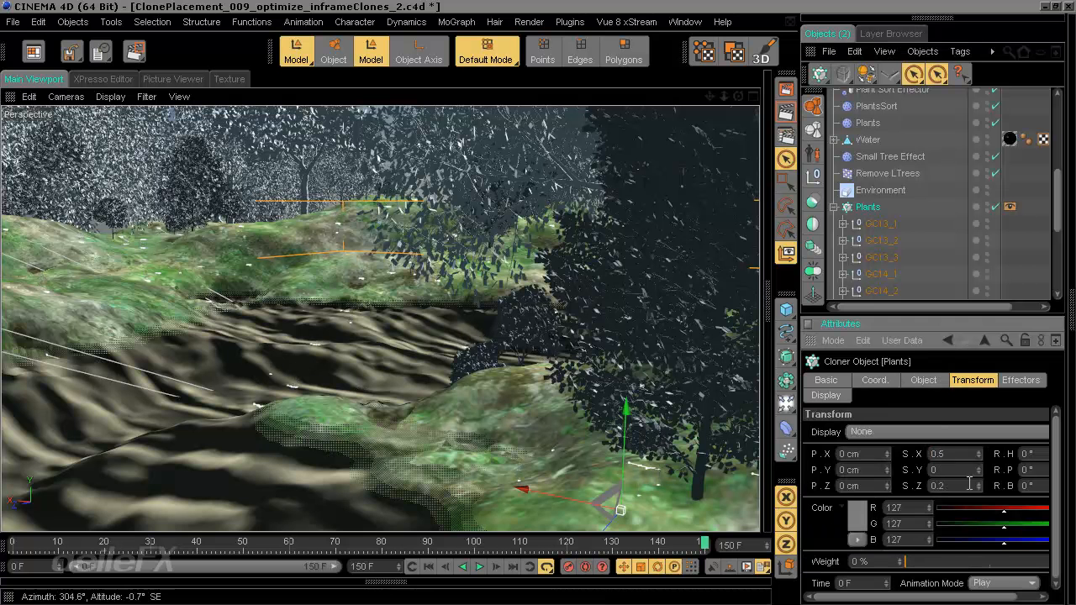
pyautogui.moveTo(967, 484); pyautogui.dragTo(887, 486)
pyautogui.write('0.5')
pyautogui.press('Return')
pyautogui.write('0.5')
pyautogui.press('Return')
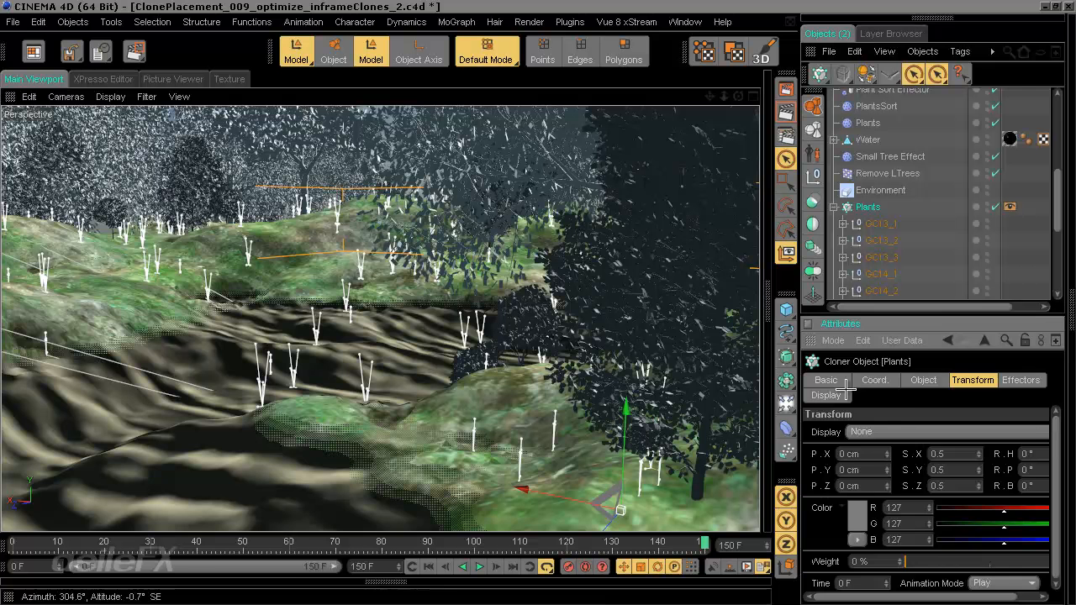
# Raise the Plants cloner's count on the Landscape surface to 12000
pyautogui.click(910, 382)
pyautogui.scroll(-1, 1030, 496)
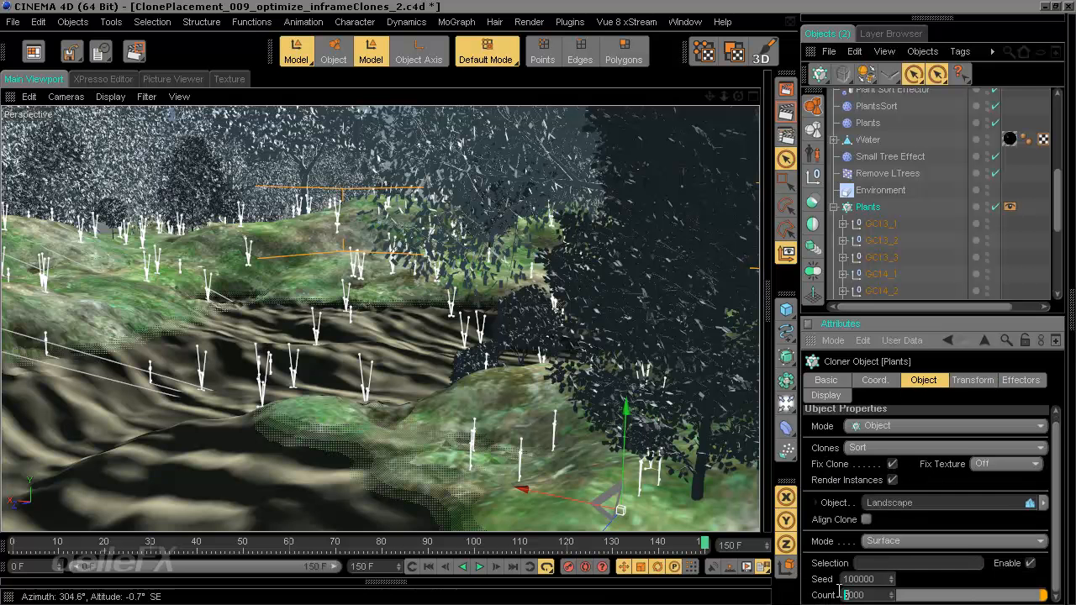
pyautogui.write('0')
pyautogui.press('Return')
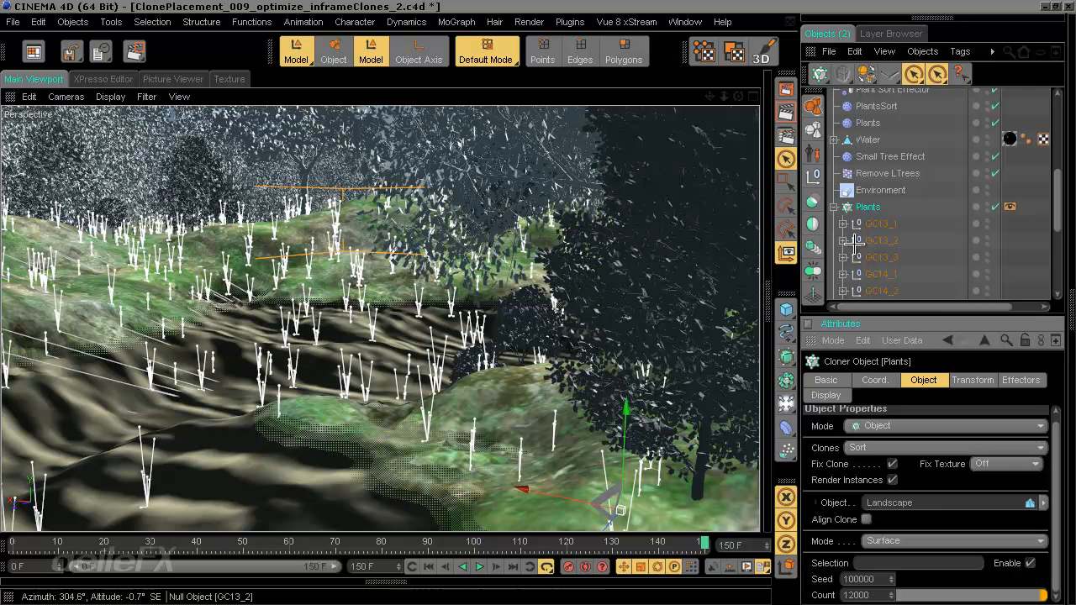
# Deselect everything, expand the Water object, and try switching off the Water Plain Effector
pyautogui.scroll(-3, 1024, 215)
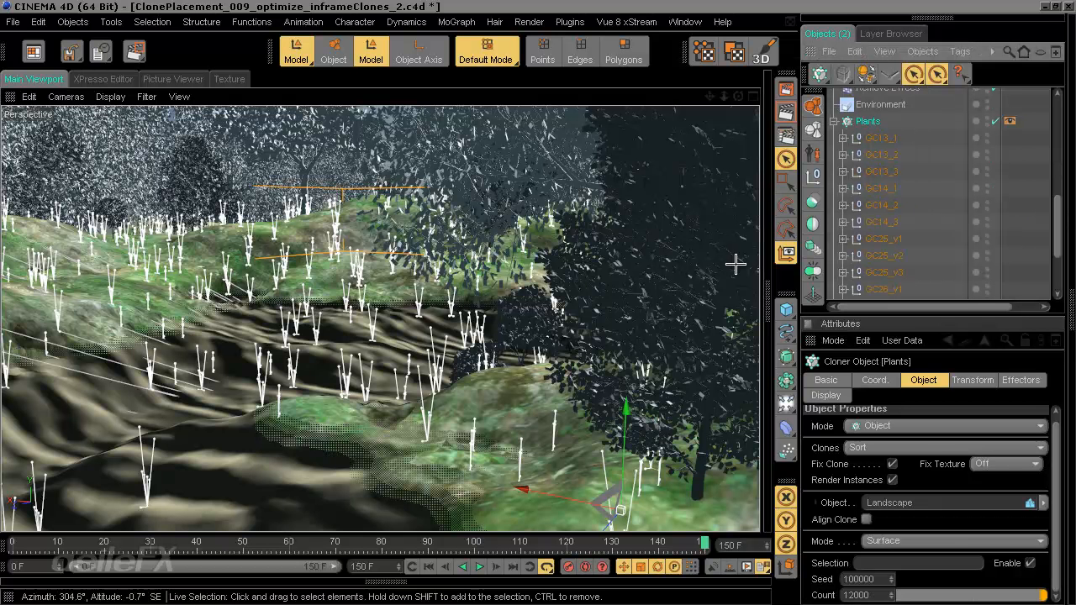
pyautogui.click(955, 201)
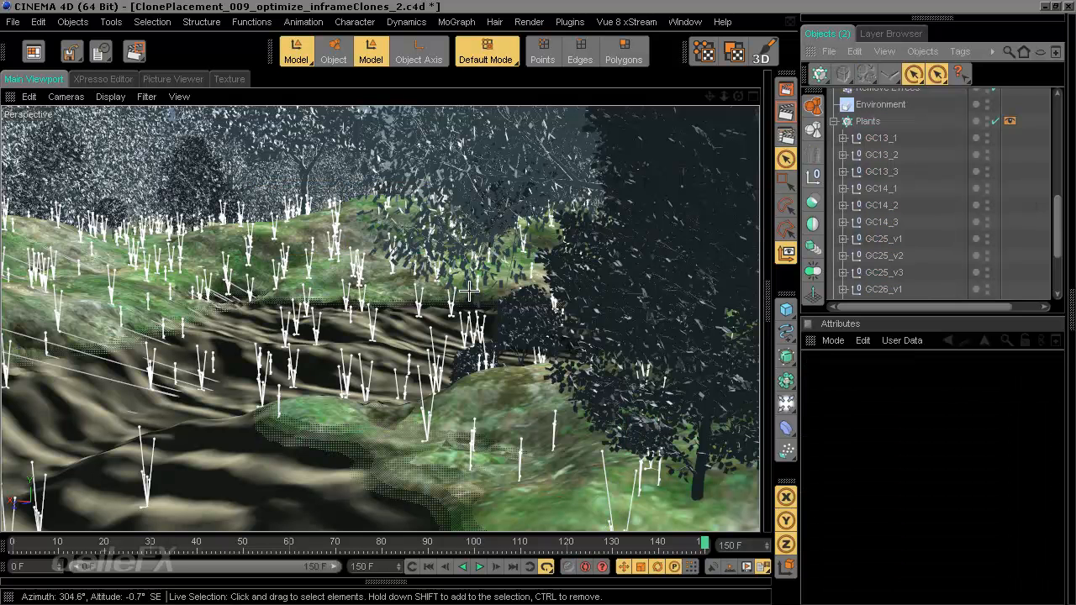
pyautogui.moveTo(1056, 202); pyautogui.dragTo(1057, 125)
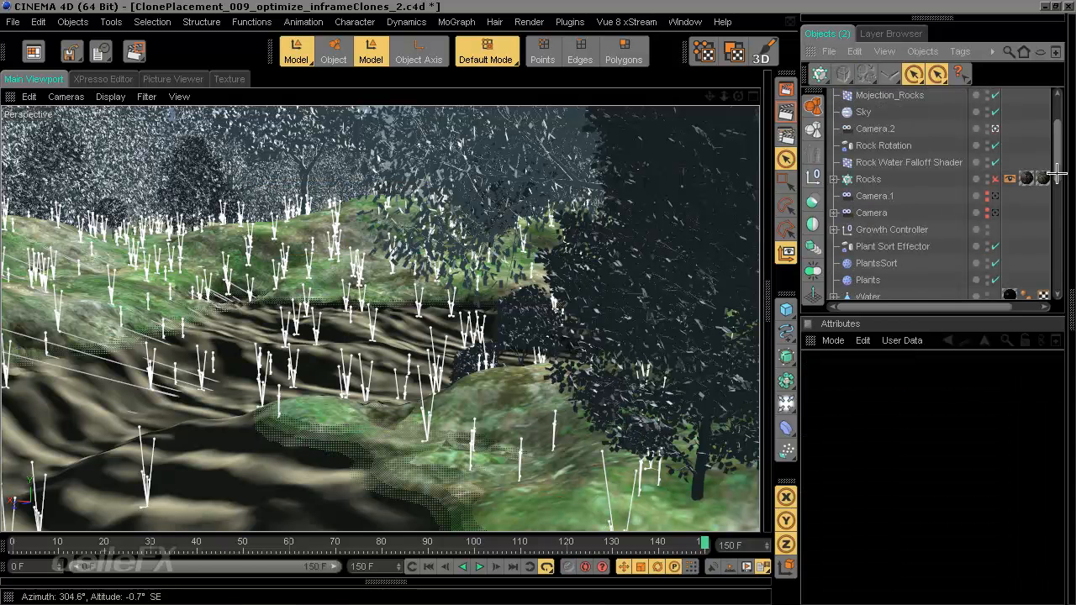
pyautogui.moveTo(1056, 165); pyautogui.dragTo(1055, 196)
pyautogui.click(832, 197)
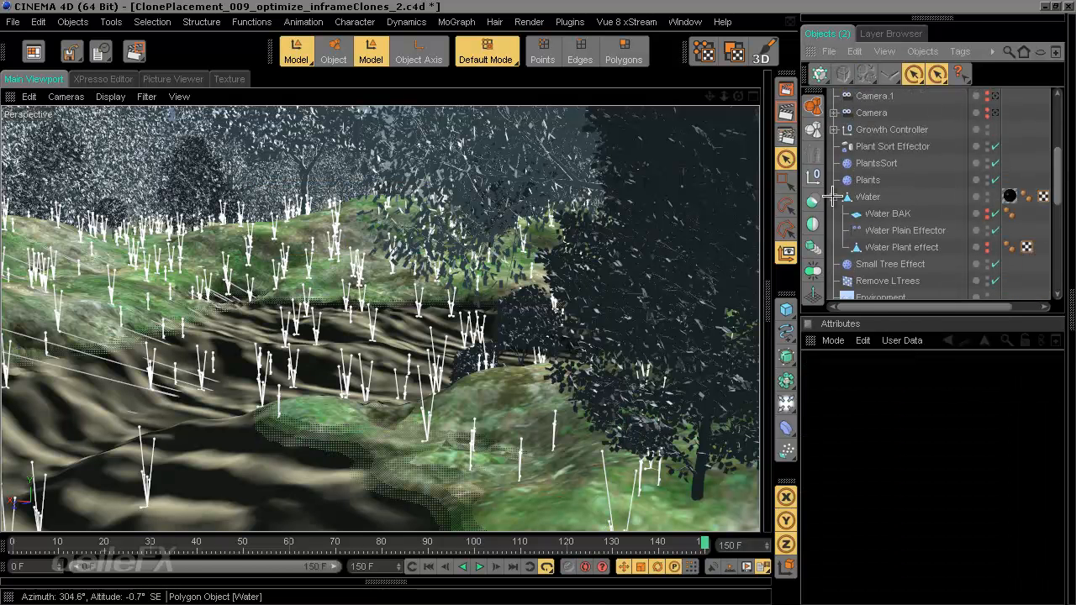
pyautogui.click(996, 230)
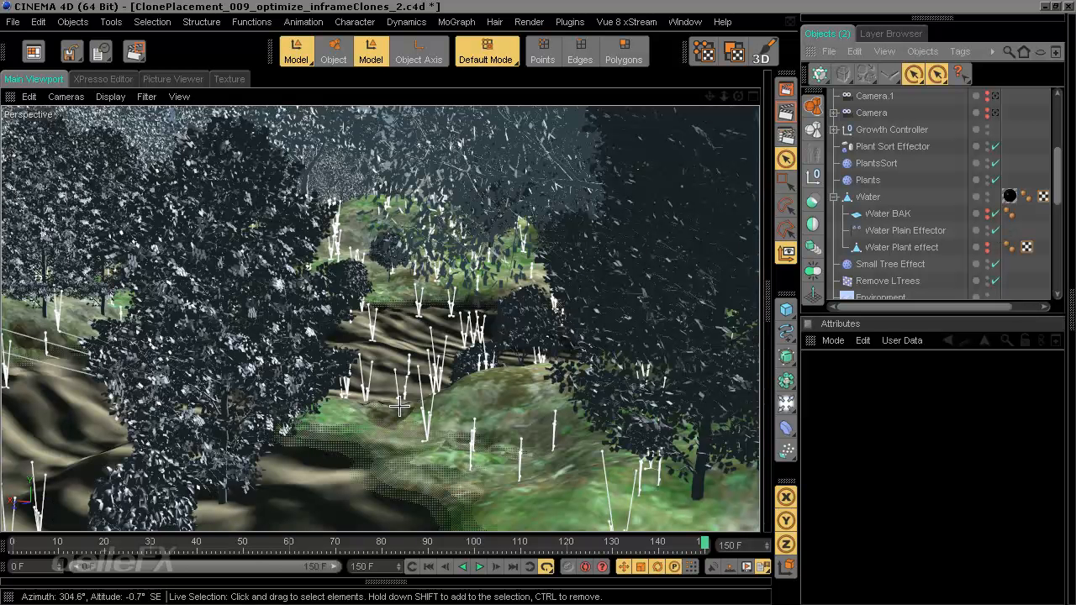
# Check the Small Trees cloner's seed, collapse the Plants hierarchy, and set the Plants cloner's seed to 10000
pyautogui.moveTo(1056, 156); pyautogui.dragTo(1057, 244)
pyautogui.click(879, 226)
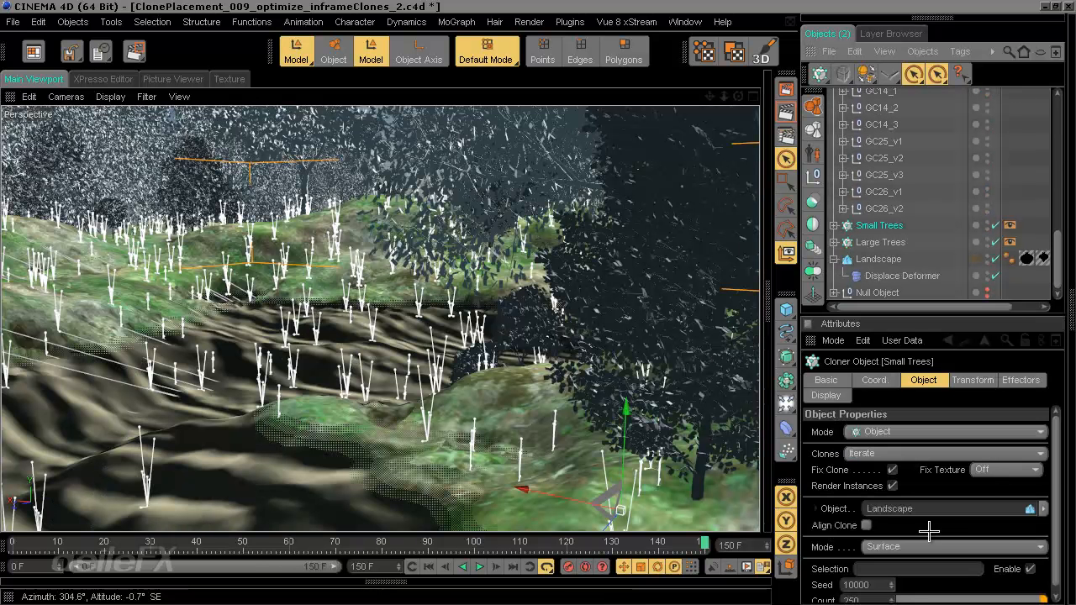
pyautogui.moveTo(1056, 467); pyautogui.dragTo(1056, 480)
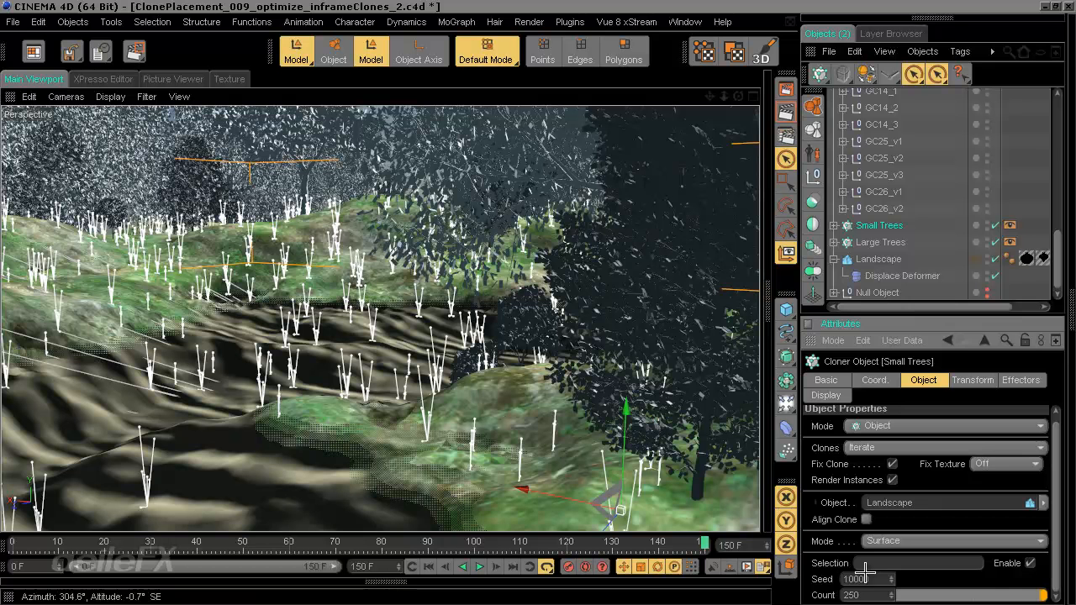
pyautogui.scroll(2, 875, 226)
pyautogui.click(874, 125)
pyautogui.click(834, 124)
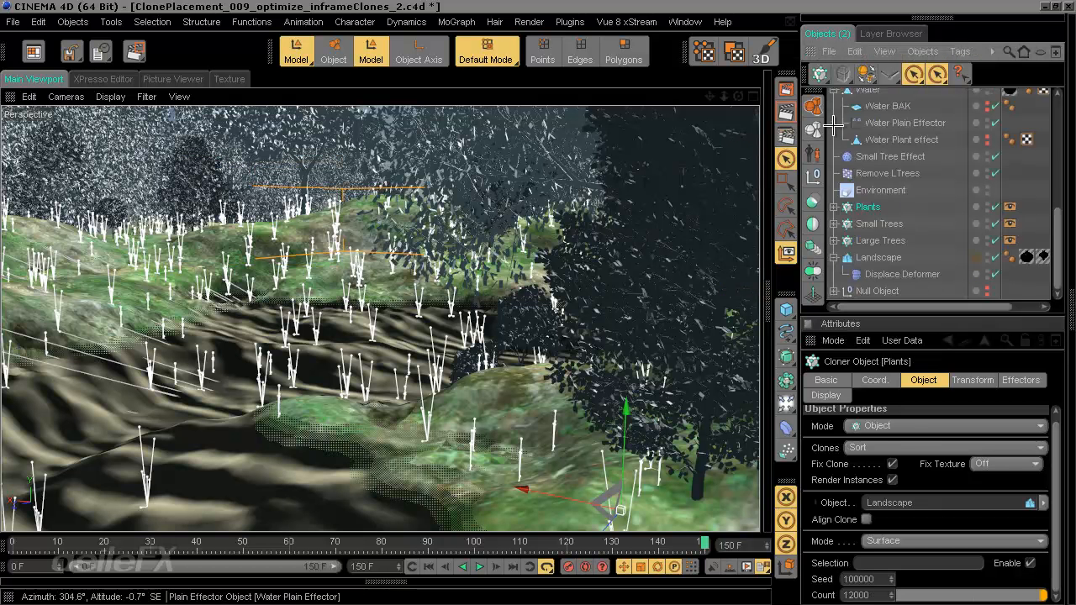
pyautogui.click(877, 580)
pyautogui.press('Return')
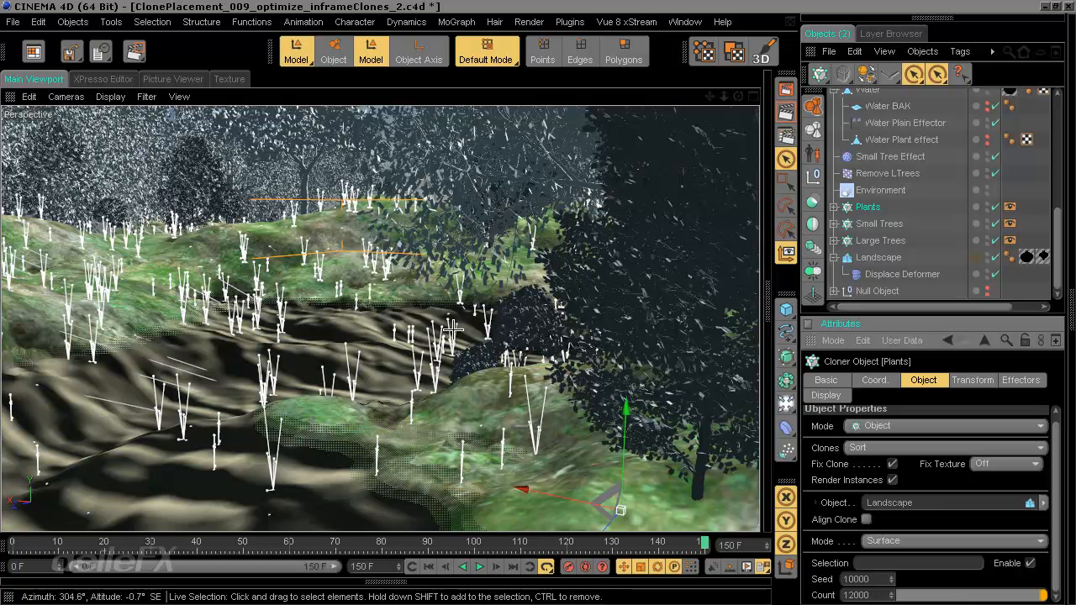
# Scrub the animation to frame 119 and back to frame 150, and look through the object hierarchy for the effectors
pyautogui.click(563, 541)
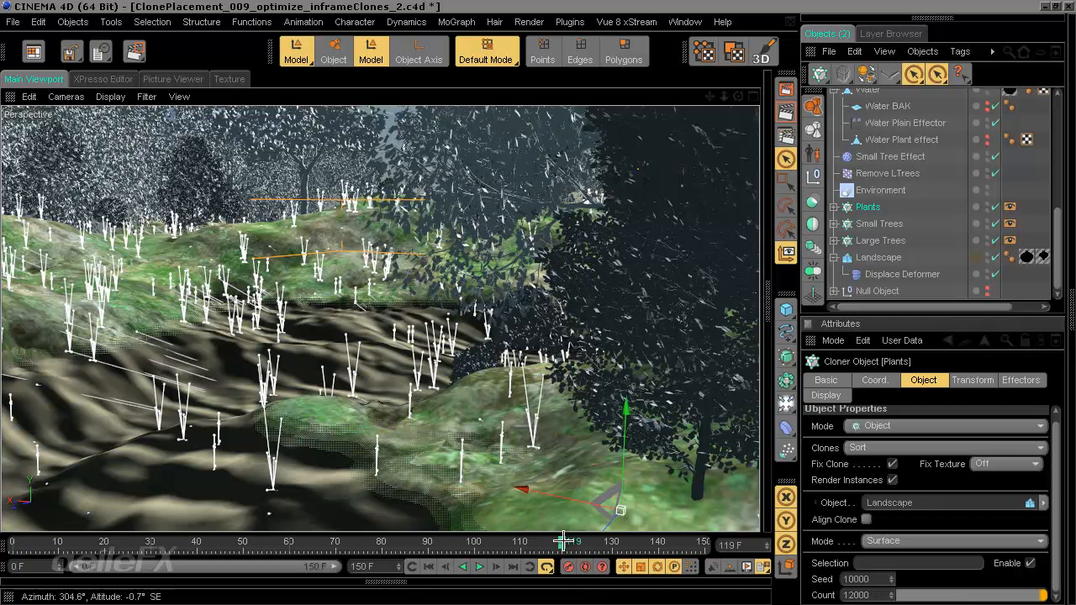
pyautogui.moveTo(563, 541); pyautogui.dragTo(734, 545)
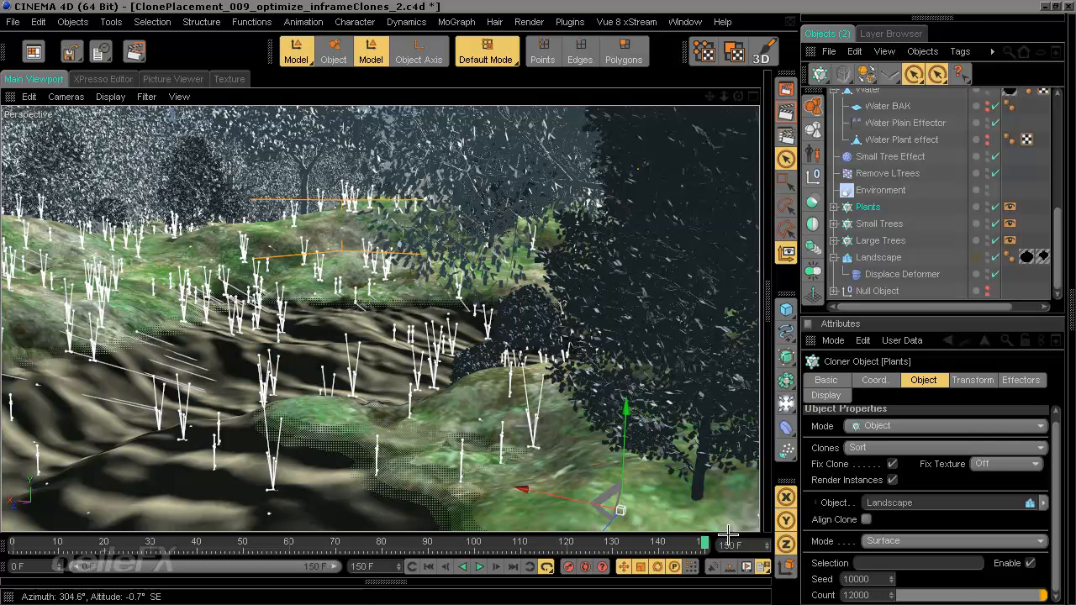
pyautogui.moveTo(1057, 216); pyautogui.dragTo(1064, 90)
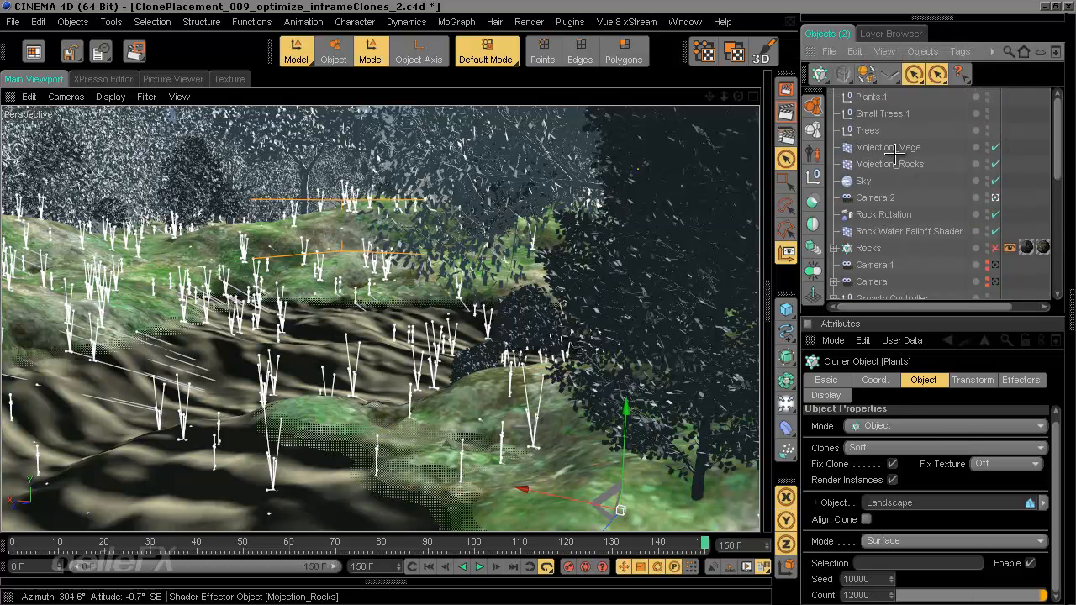
pyautogui.moveTo(1056, 149); pyautogui.dragTo(1057, 240)
# Try moving Mojection_Vege step by step to the end of the Plants cloner's effector order and lowering its strength
pyautogui.click(1021, 380)
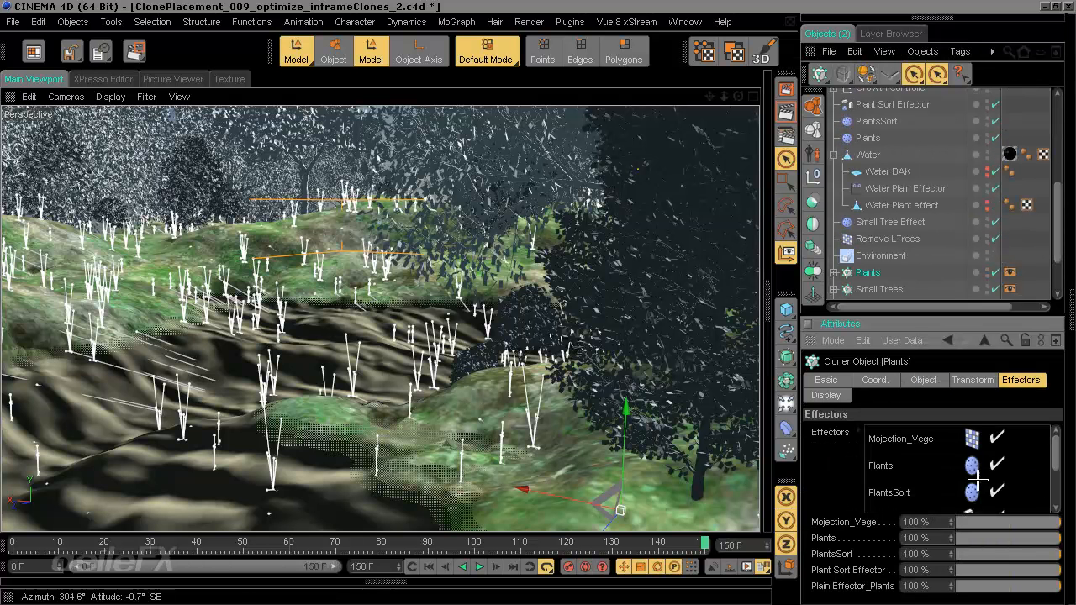
pyautogui.moveTo(1056, 450)
pyautogui.mouseDown()
pyautogui.moveTo(1062, 491)
pyautogui.moveTo(1057, 454)
pyautogui.mouseUp()
pyautogui.moveTo(904, 438); pyautogui.dragTo(961, 501)
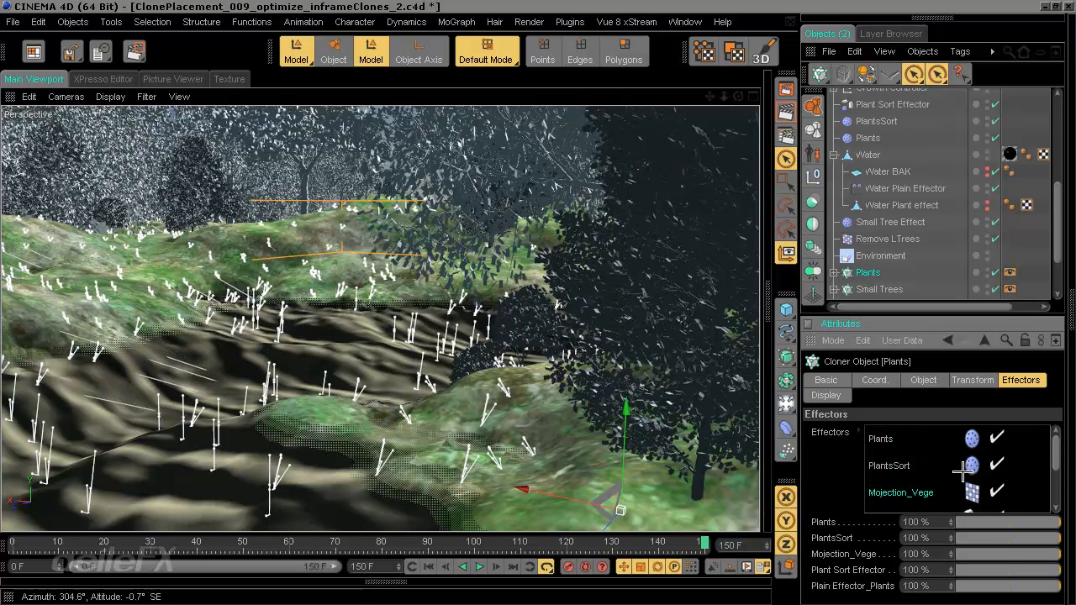
pyautogui.moveTo(1053, 458); pyautogui.dragTo(1058, 475)
pyautogui.moveTo(924, 465); pyautogui.dragTo(922, 494)
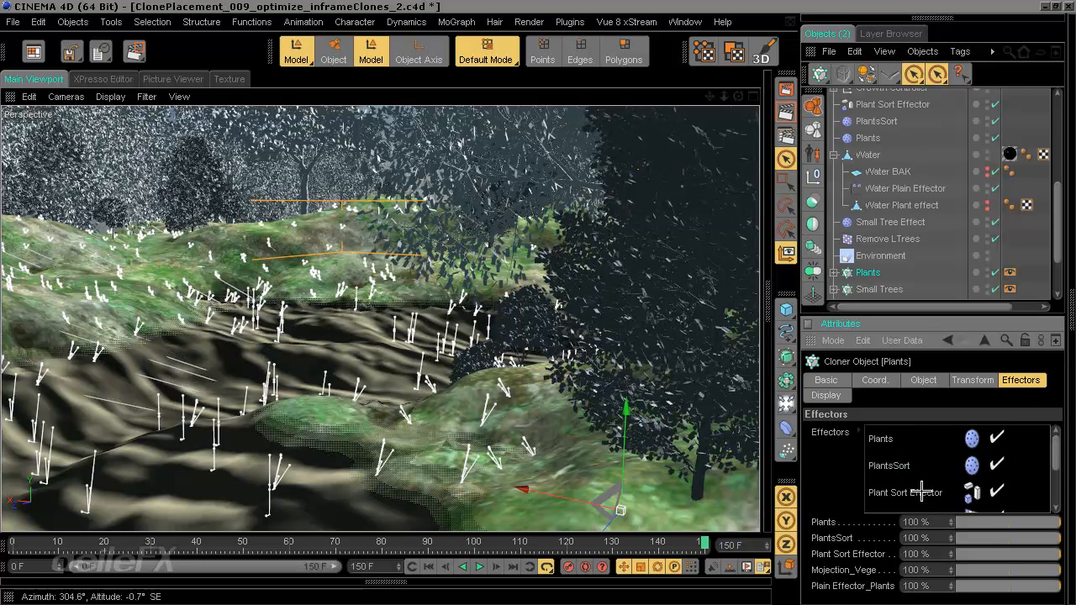
pyautogui.click(1056, 475)
pyautogui.moveTo(923, 444); pyautogui.dragTo(915, 477)
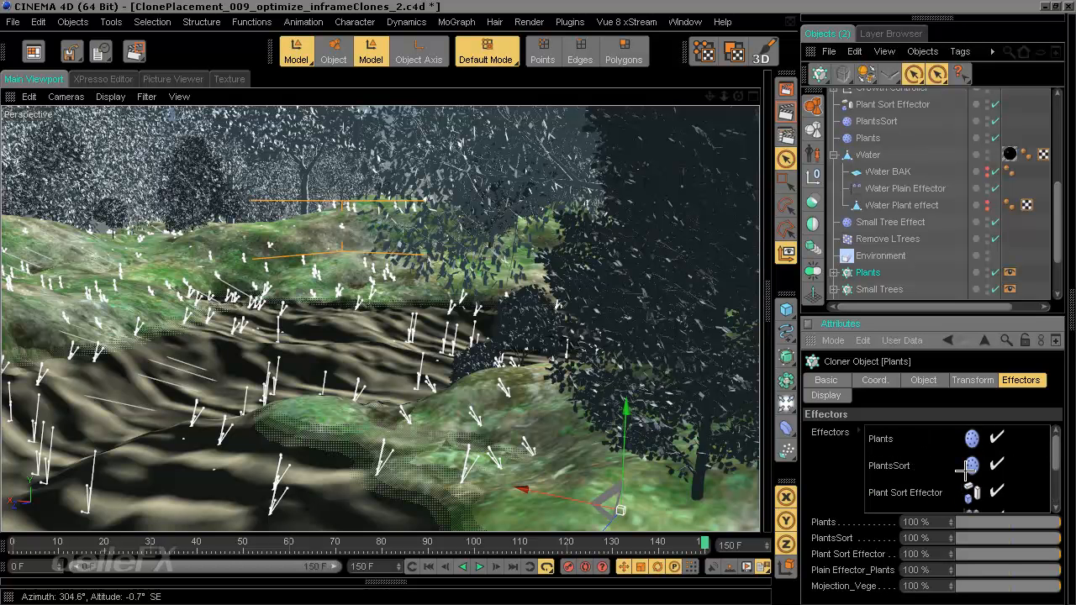
pyautogui.scroll(-3, 1043, 480)
pyautogui.moveTo(900, 475); pyautogui.dragTo(913, 502)
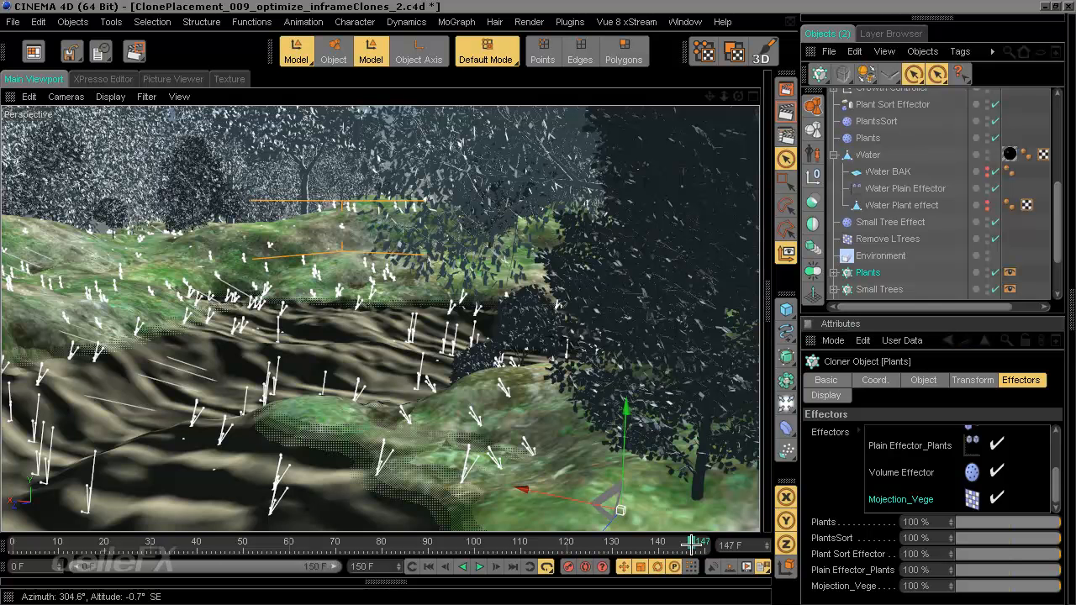
pyautogui.moveTo(691, 544); pyautogui.dragTo(708, 545)
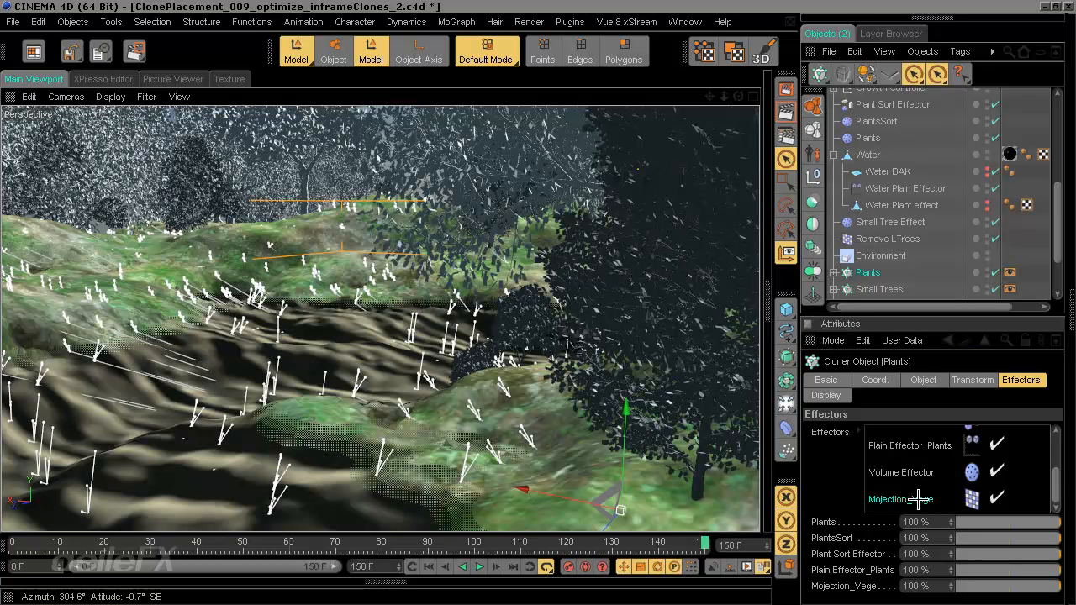
pyautogui.moveTo(976, 585); pyautogui.dragTo(938, 586)
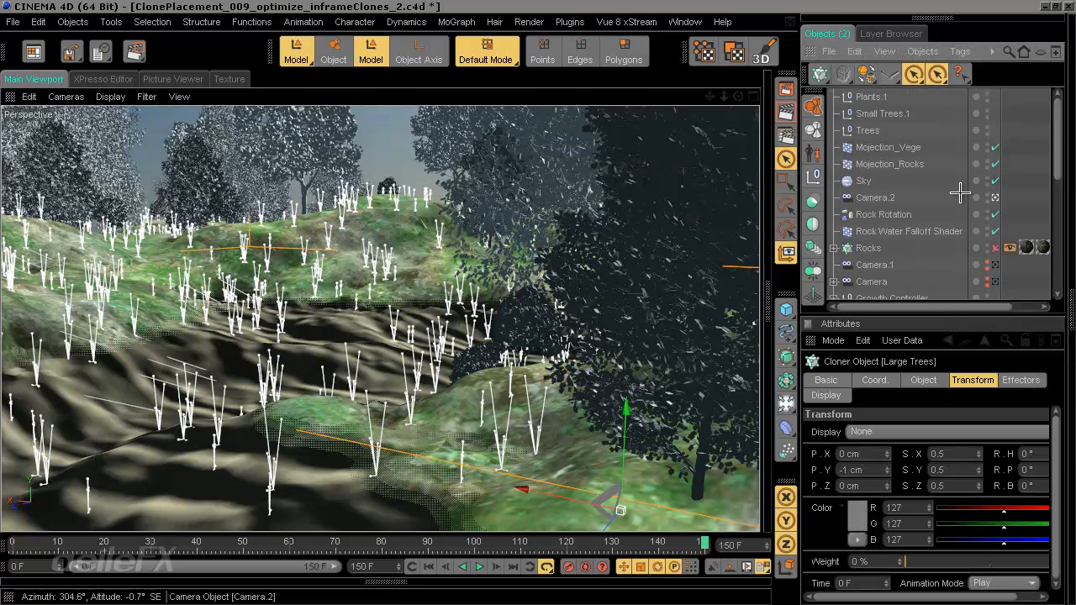
# Disable the Mojection_Vege effector on the Plants cloner
pyautogui.moveTo(1056, 129); pyautogui.dragTo(1055, 242)
pyautogui.click(870, 216)
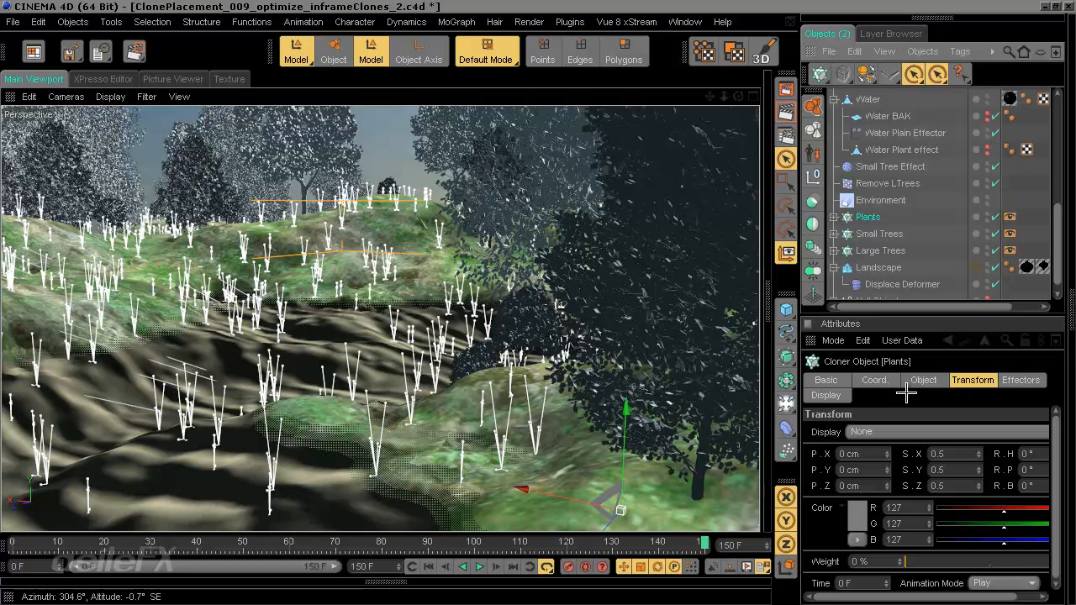
pyautogui.click(1021, 380)
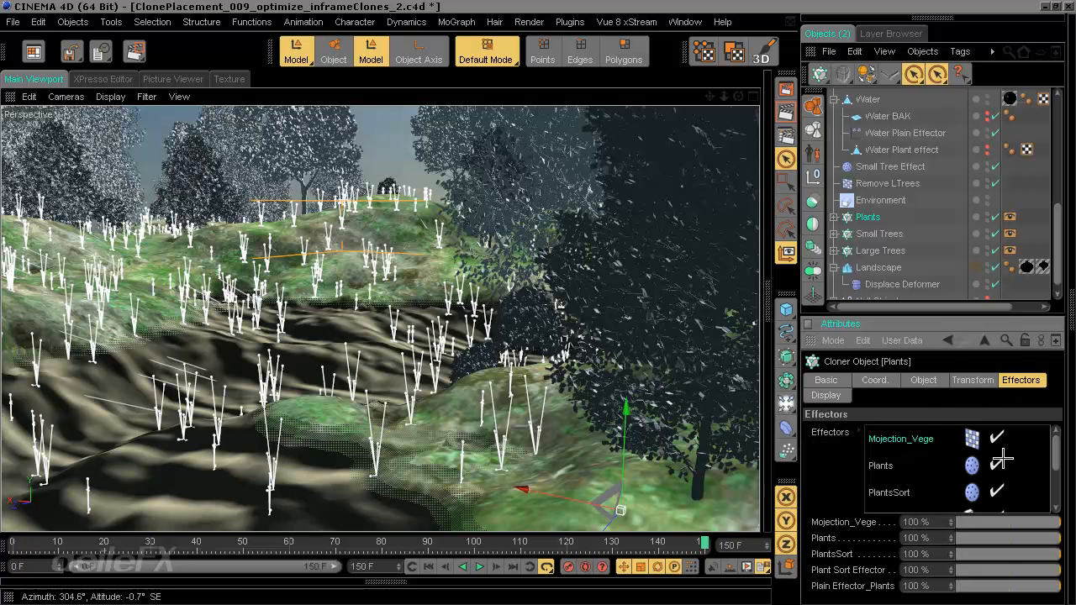
pyautogui.click(996, 438)
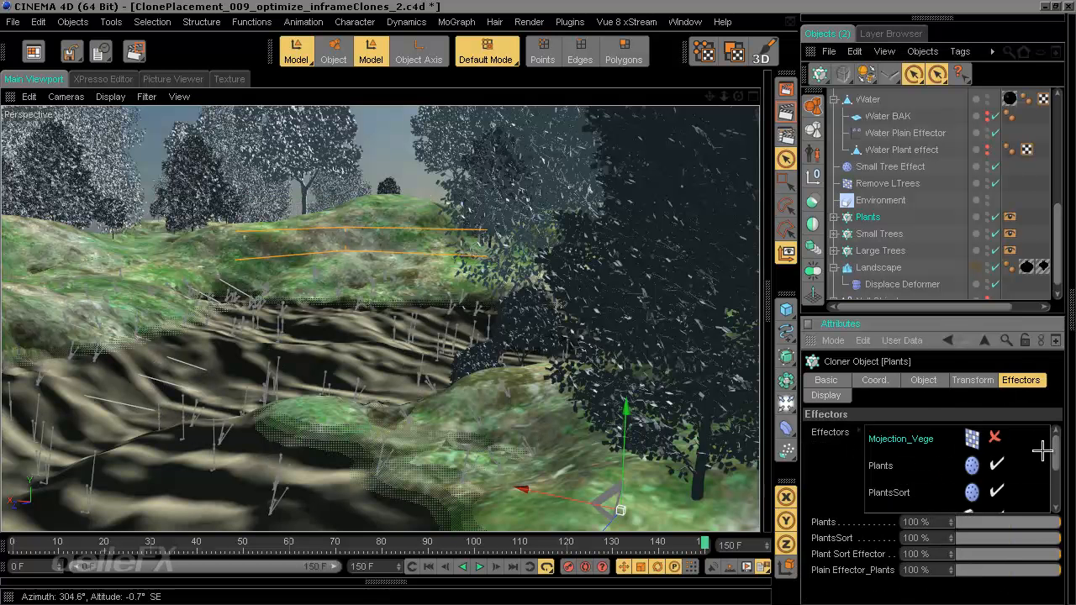
# Look through the object hierarchy's effectors and the Final Veg material's editor settings, restoring the enlarged viewport
pyautogui.moveTo(1055, 452)
pyautogui.mouseDown()
pyautogui.moveTo(1056, 485)
pyautogui.moveTo(1055, 438)
pyautogui.mouseUp()
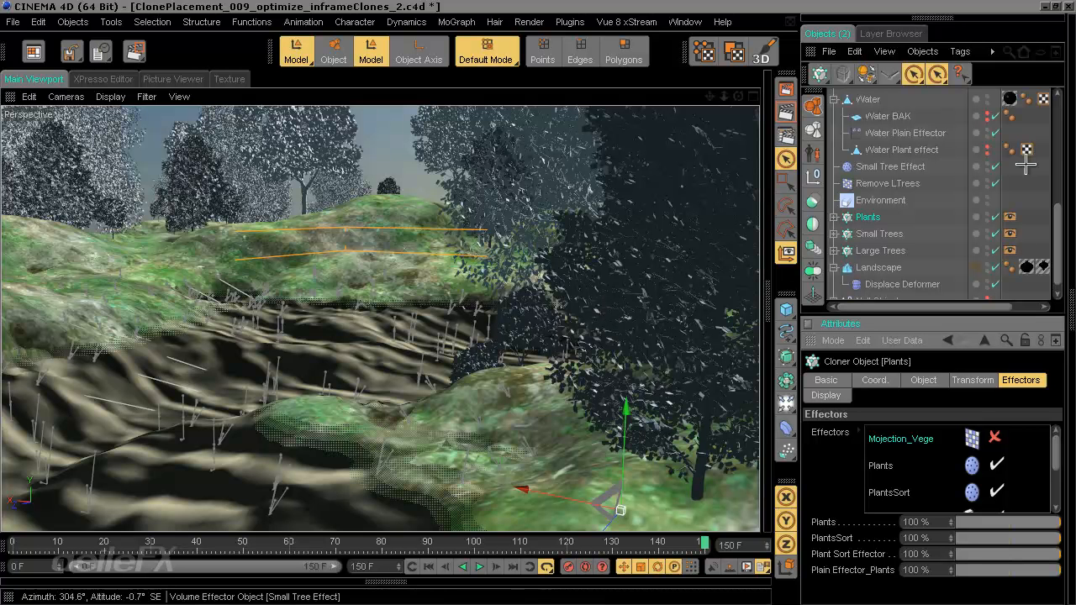
pyautogui.click(1060, 219)
pyautogui.moveTo(1060, 218); pyautogui.dragTo(1060, 110)
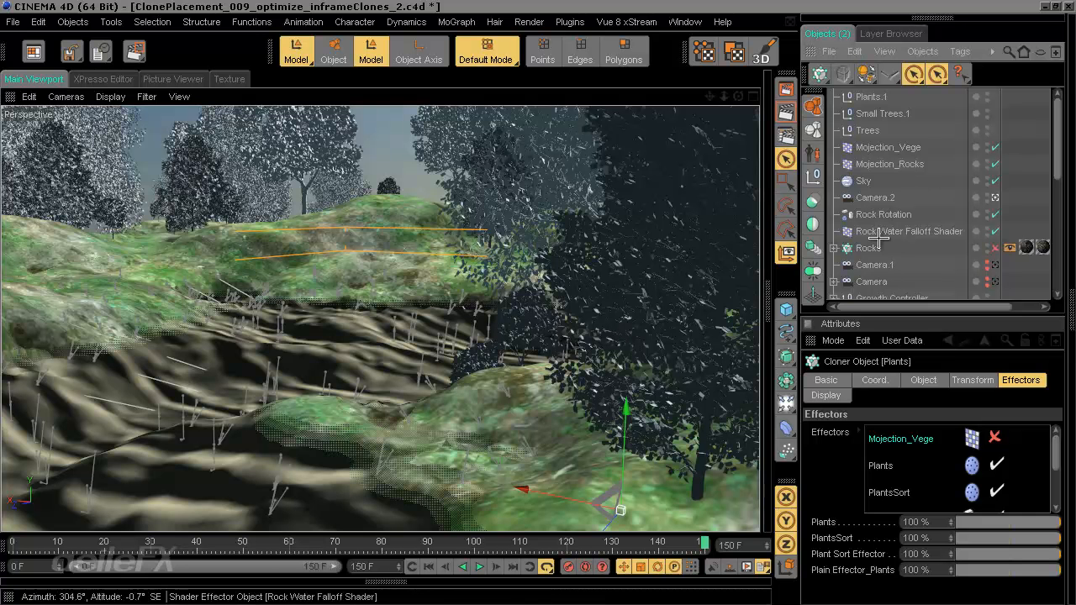
pyautogui.moveTo(1058, 138); pyautogui.dragTo(1061, 225)
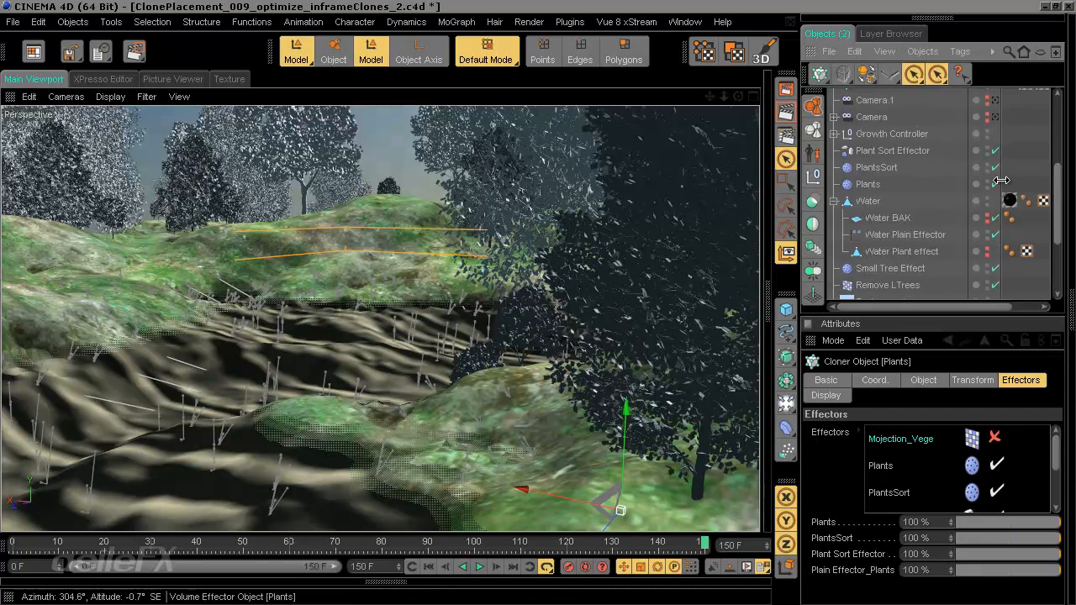
pyautogui.moveTo(1059, 175); pyautogui.dragTo(1060, 206)
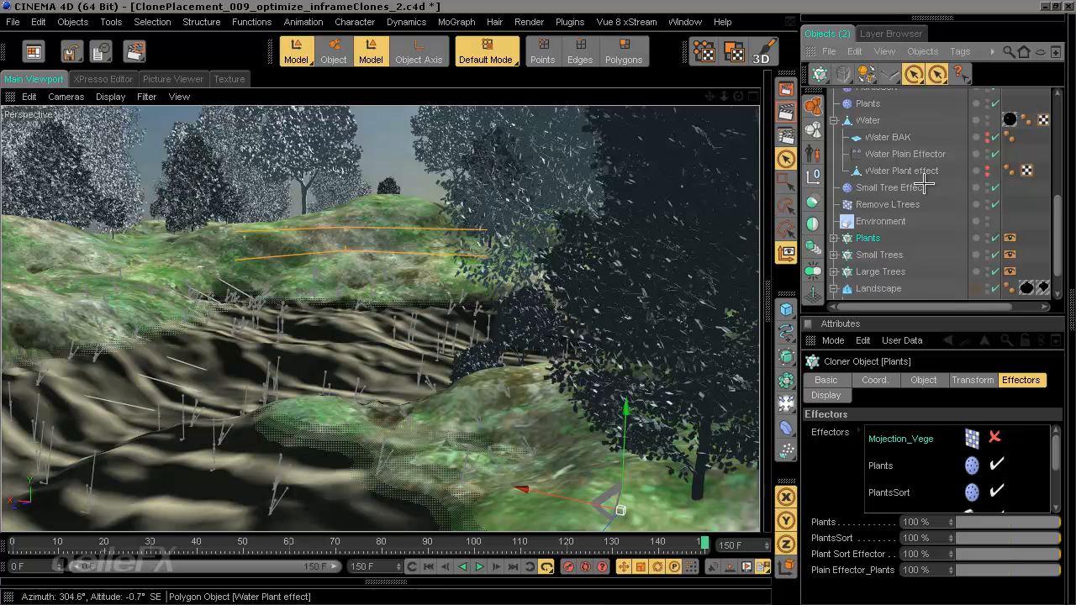
pyautogui.click(769, 291)
pyautogui.click(790, 310)
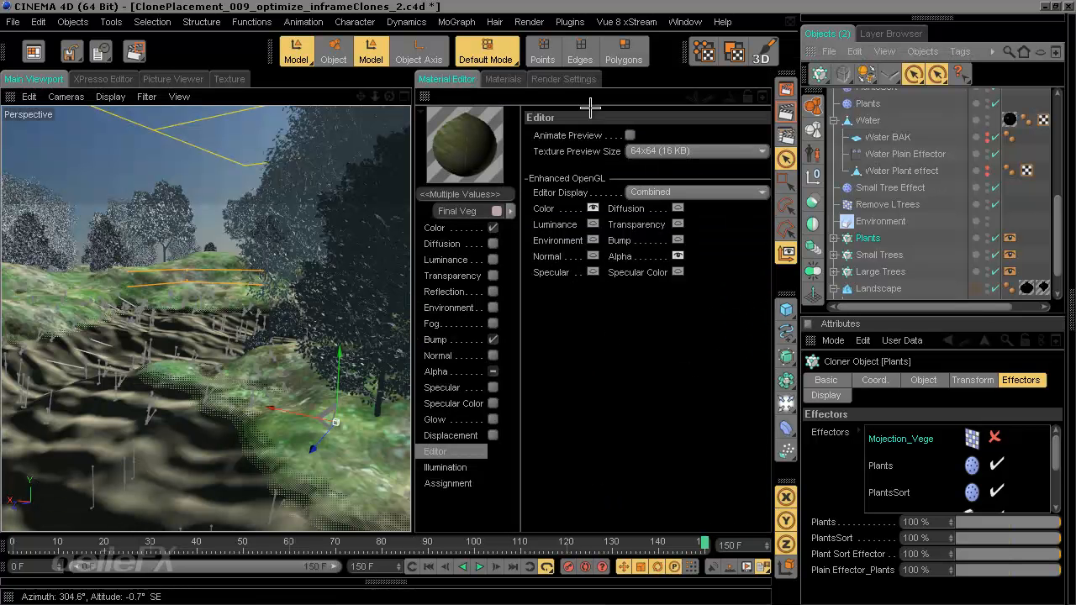
pyautogui.keyDown('ctrl'); pyautogui.click(424, 98); pyautogui.keyUp('ctrl')
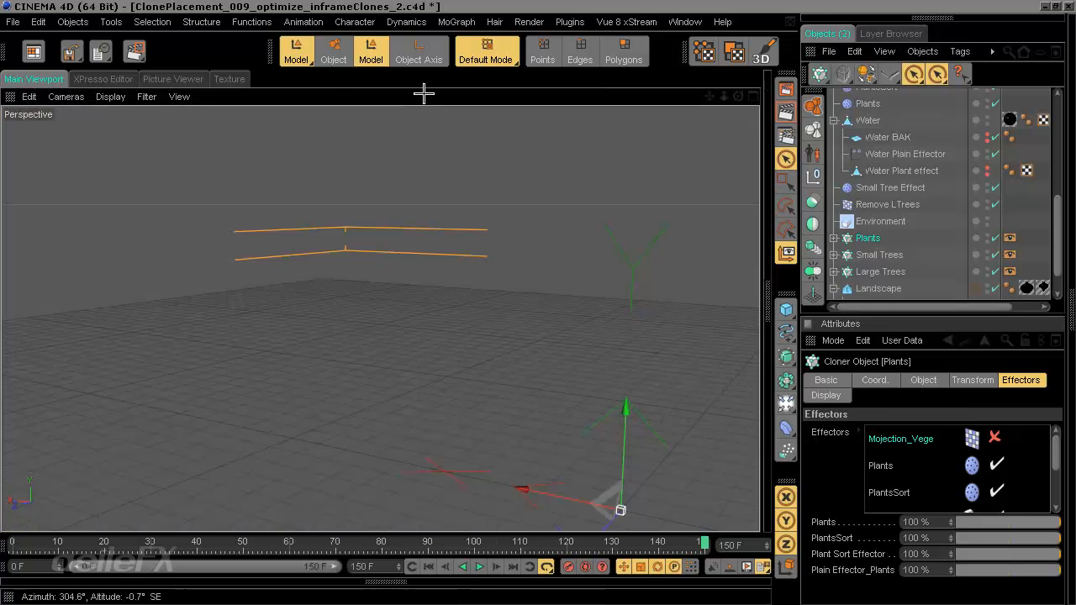
# Change the Plants cloner's clone distribution from Sort to Random, after trying another distribution option
pyautogui.click(933, 380)
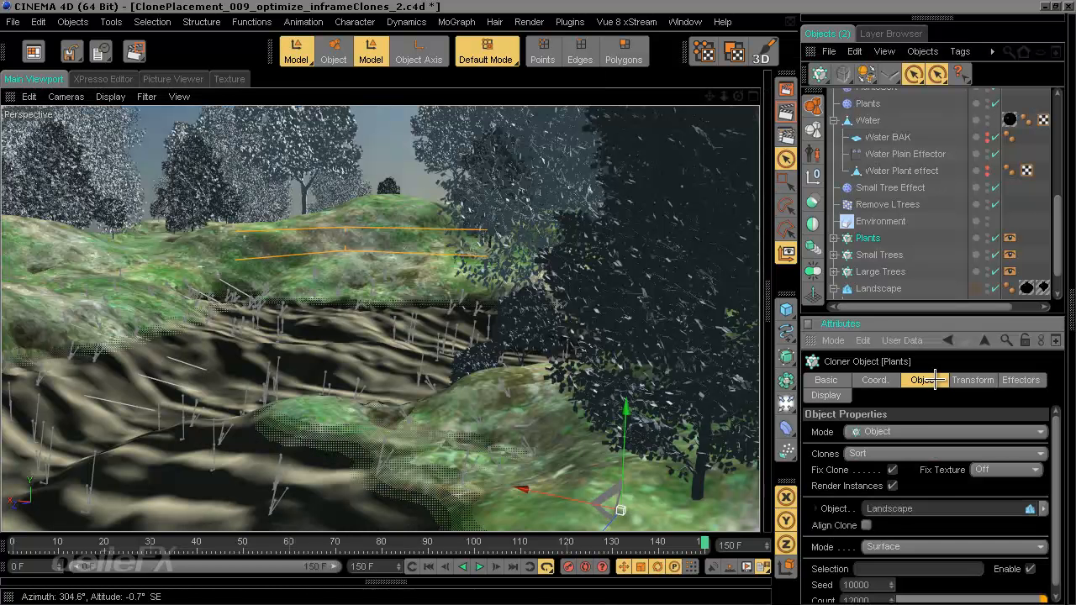
pyautogui.click(866, 453)
pyautogui.click(890, 476)
pyautogui.click(890, 455)
pyautogui.click(874, 505)
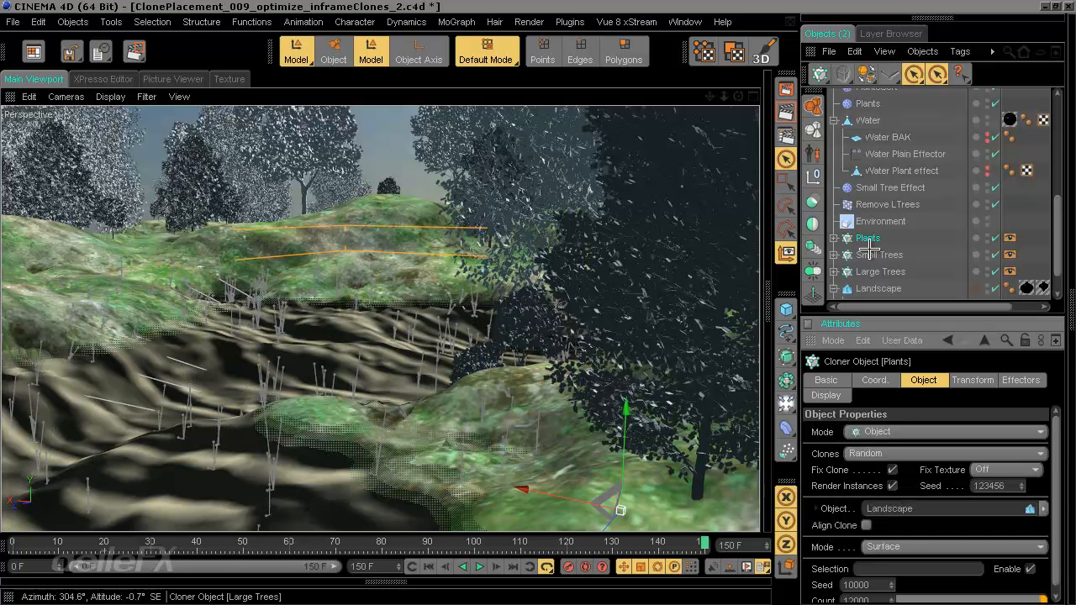
# Check the Plant Sort Effector's effector and coordinate settings, and disable the effector
pyautogui.moveTo(1059, 223); pyautogui.dragTo(1058, 173)
pyautogui.click(924, 181)
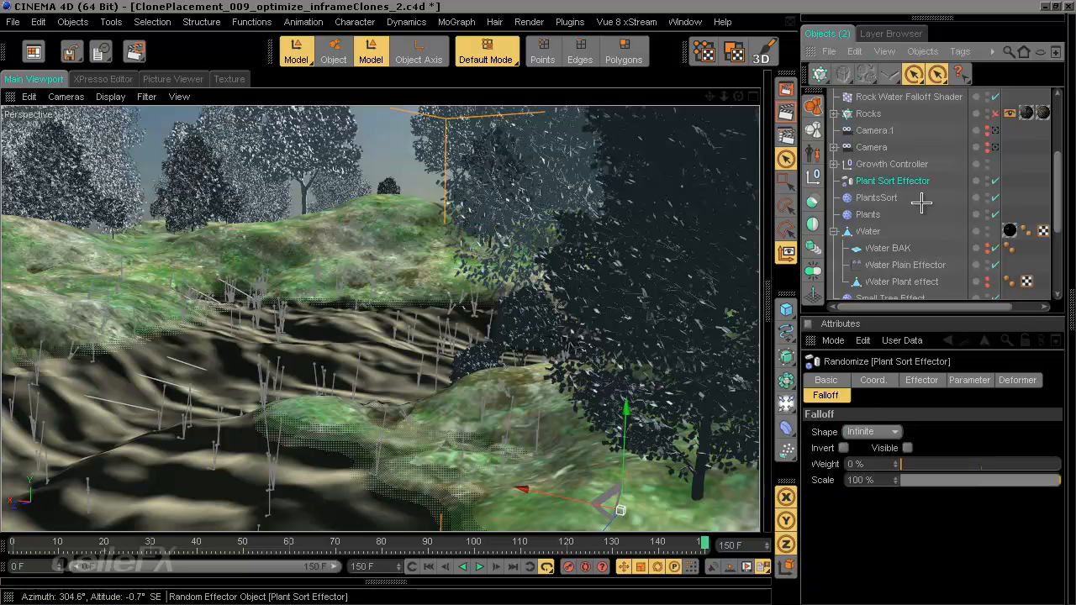
pyautogui.click(923, 381)
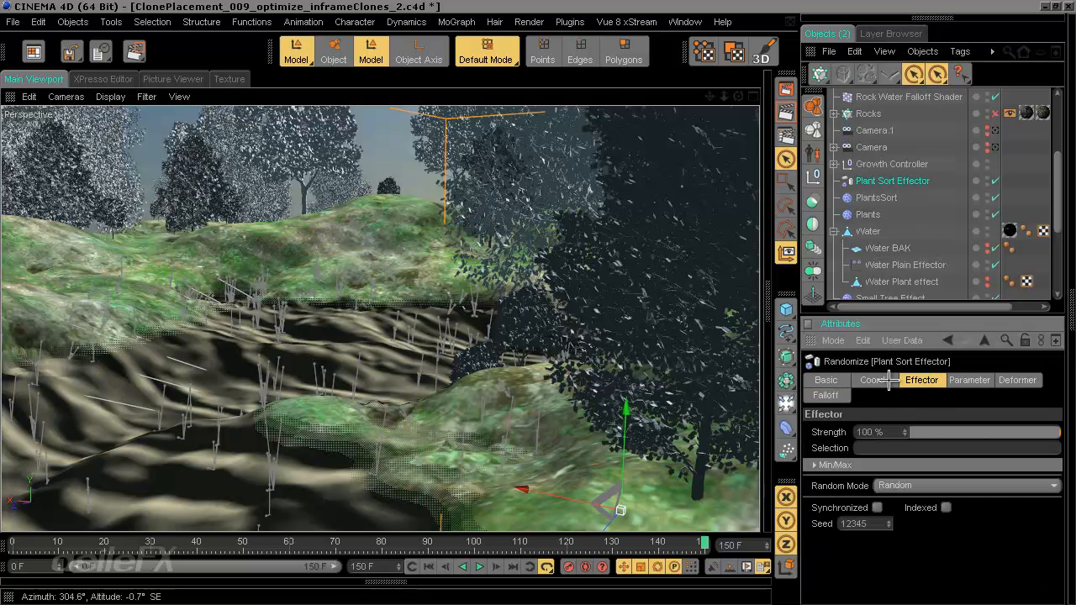
pyautogui.click(884, 381)
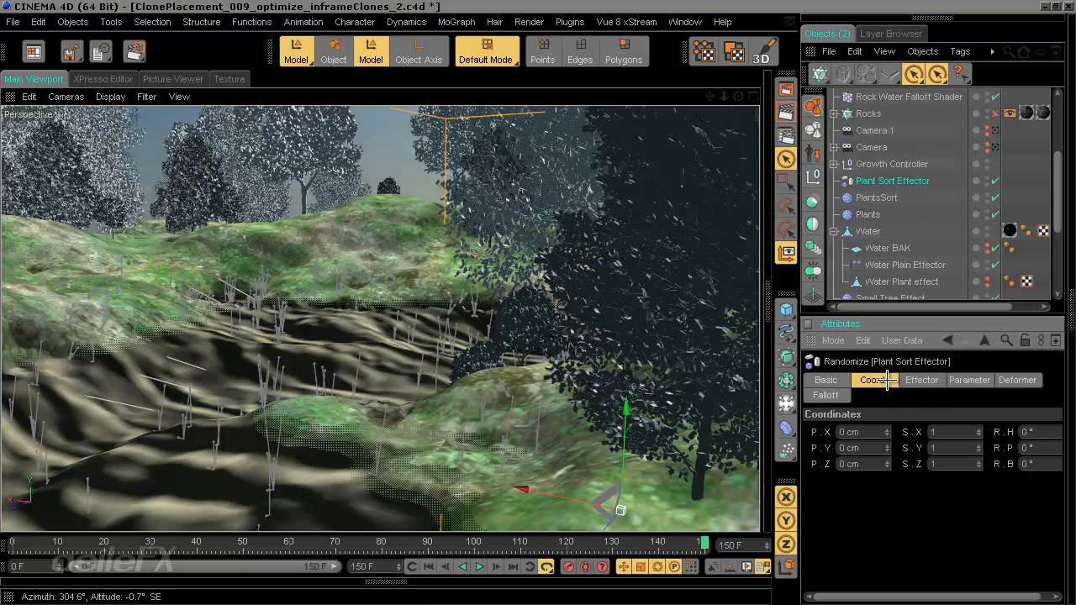
pyautogui.click(996, 180)
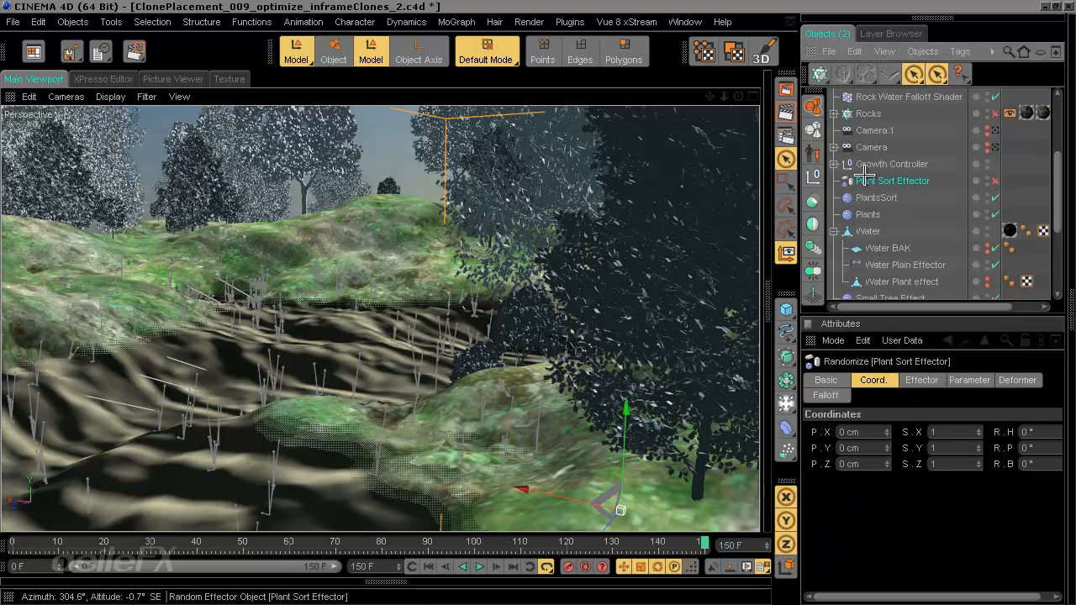
# Open the Sky object's Sun settings and check the scene with a test render
pyautogui.moveTo(1056, 164); pyautogui.dragTo(1057, 194)
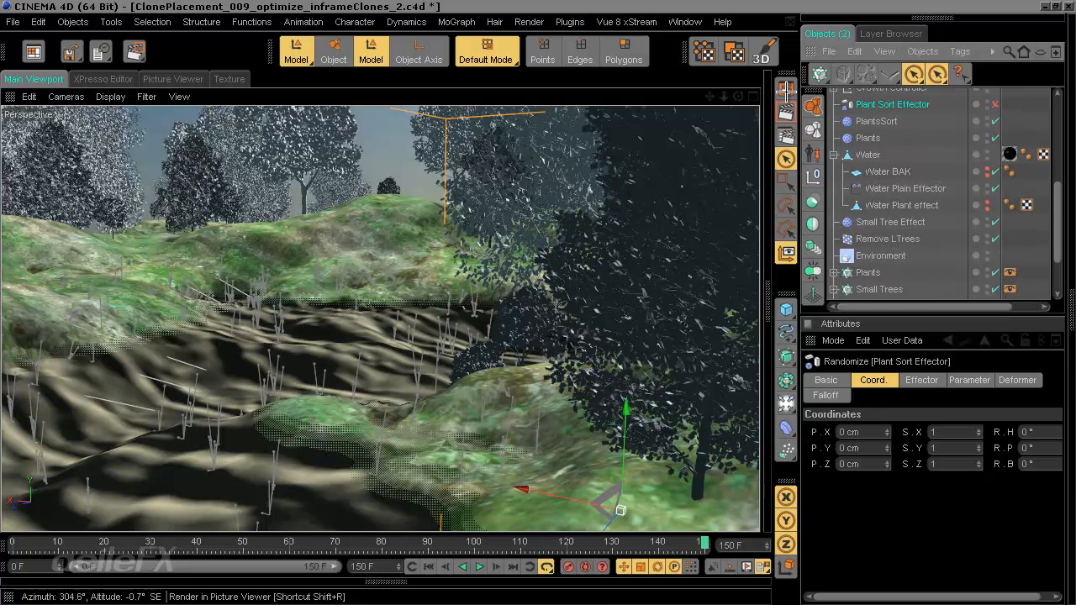
pyautogui.moveTo(1054, 221); pyautogui.dragTo(1051, 115)
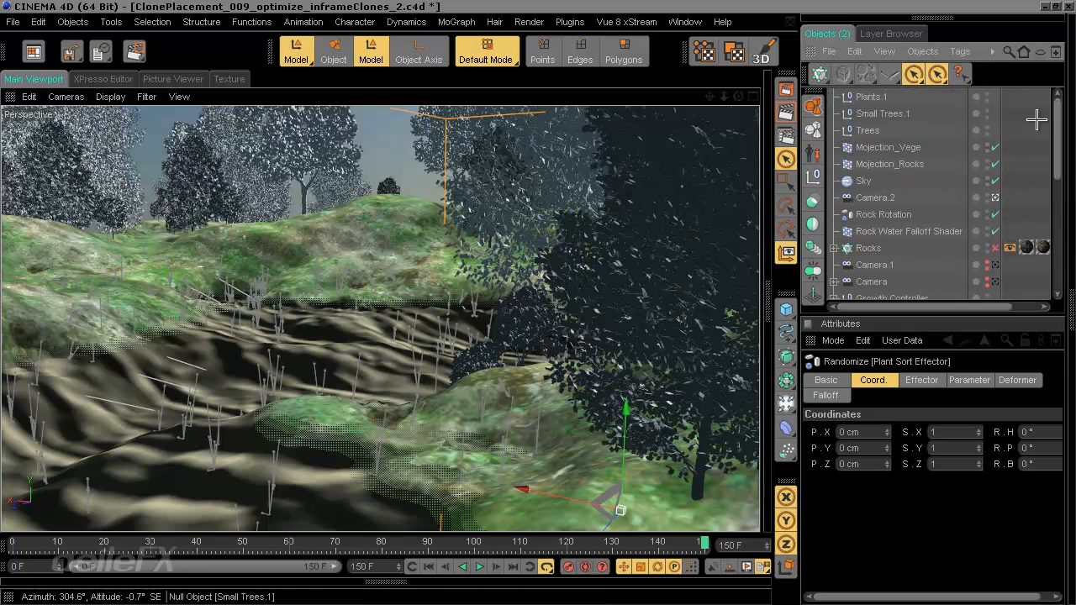
pyautogui.click(1035, 123)
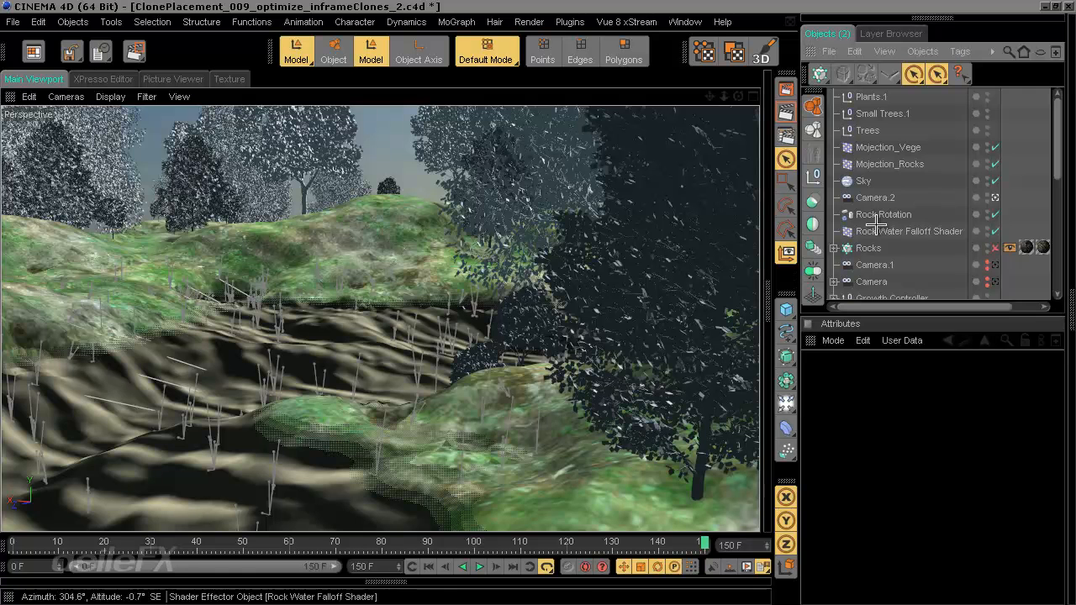
pyautogui.click(864, 181)
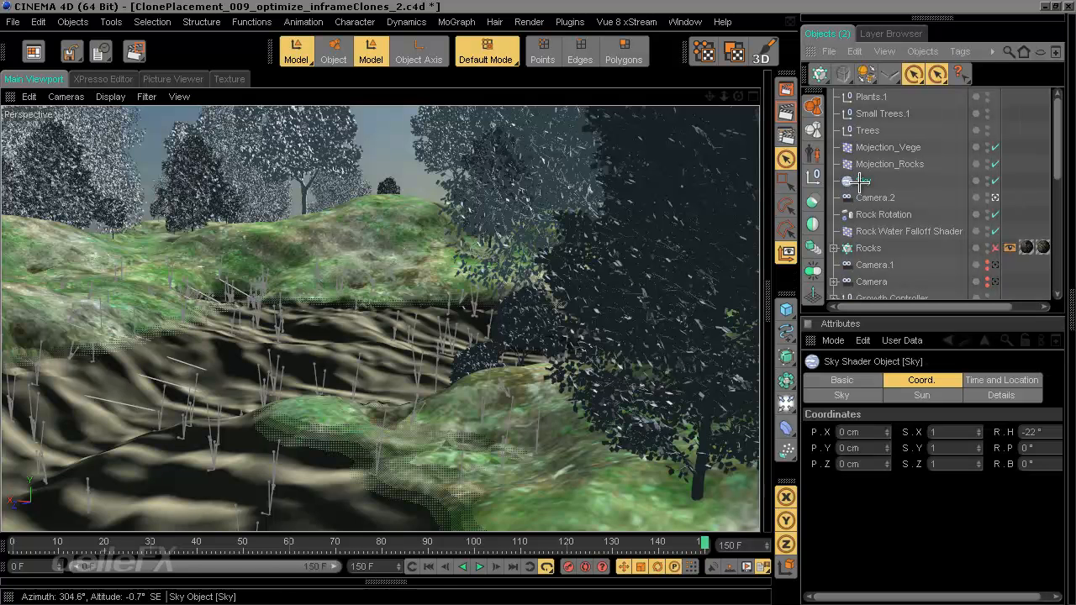
pyautogui.click(784, 309)
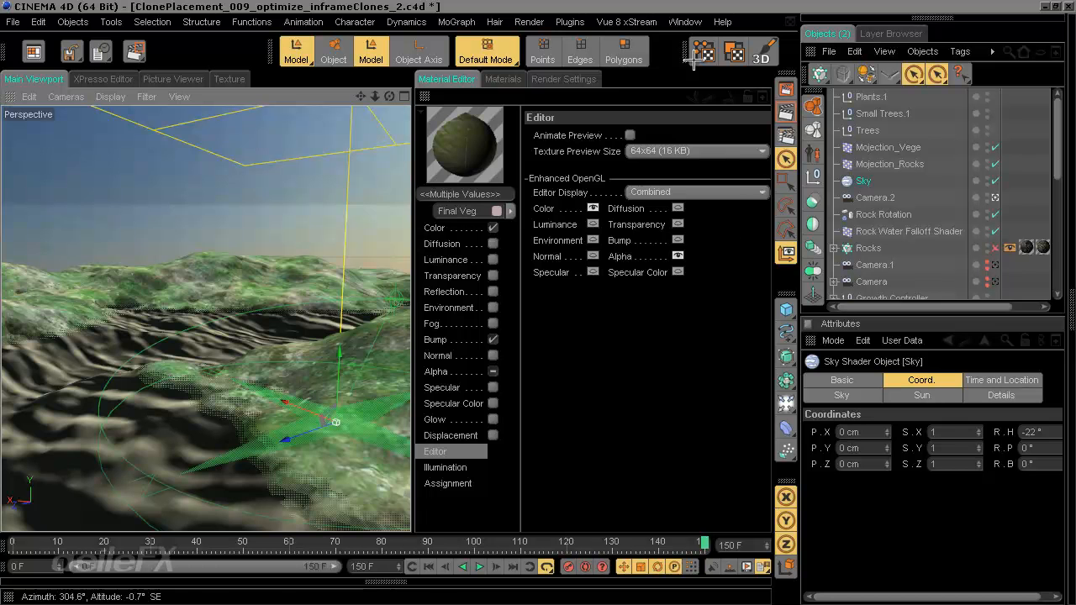
pyautogui.keyDown('ctrl'); pyautogui.click(425, 98); pyautogui.keyUp('ctrl')
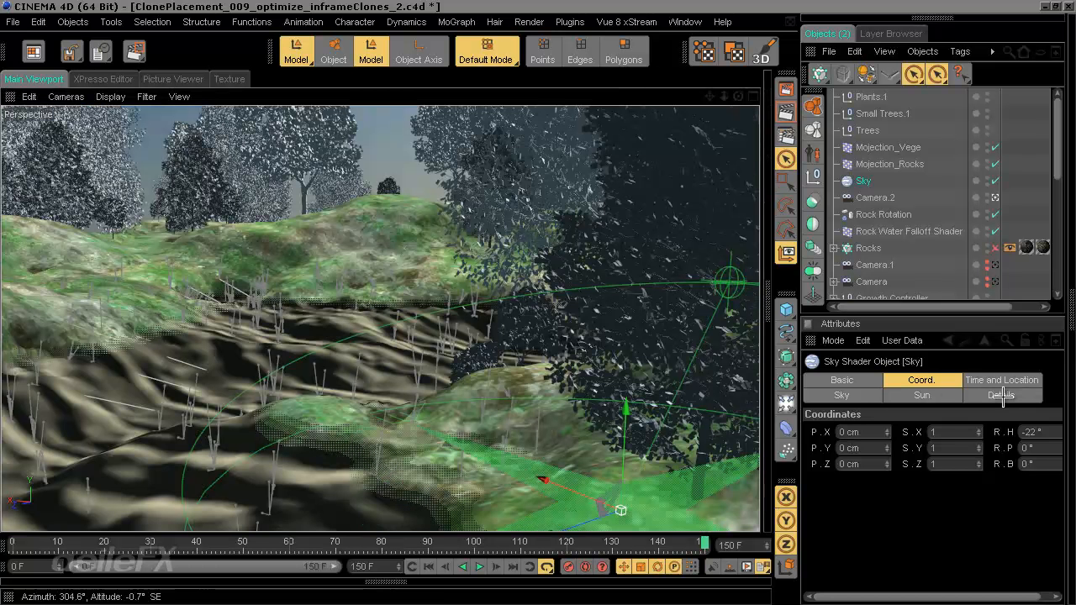
pyautogui.click(942, 395)
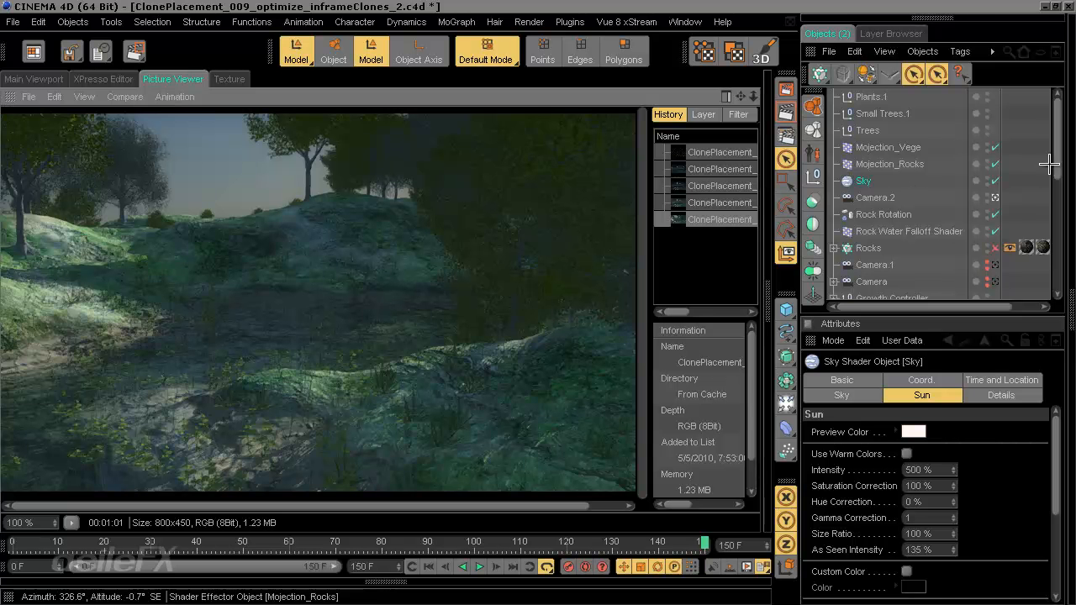
# Set the Small Trees cloner's transform scale to 0.4
pyautogui.scroll(-5, 1039, 246)
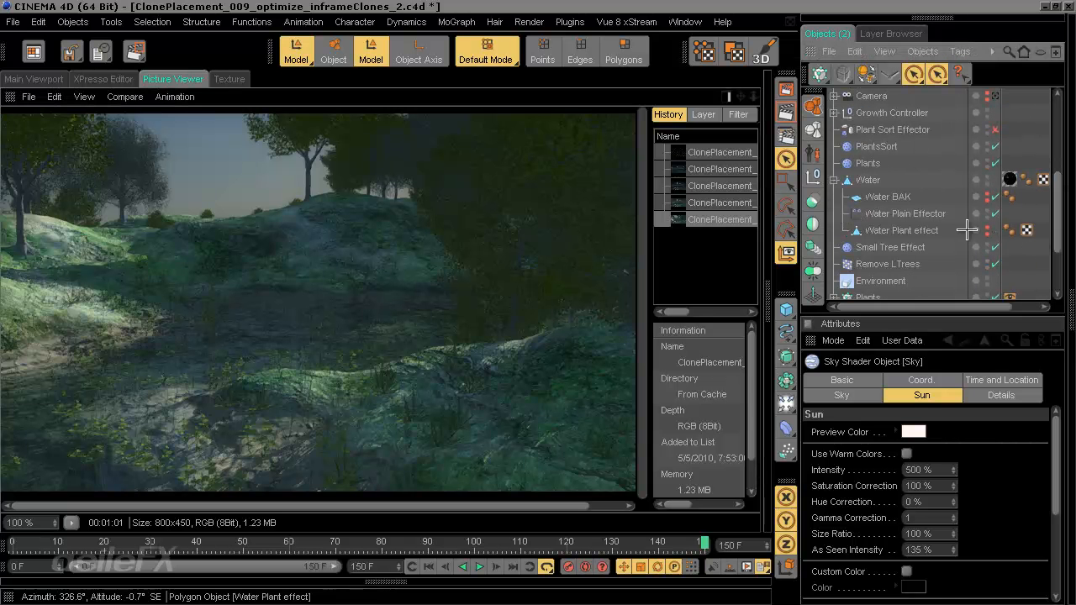
pyautogui.scroll(-3, 1057, 220)
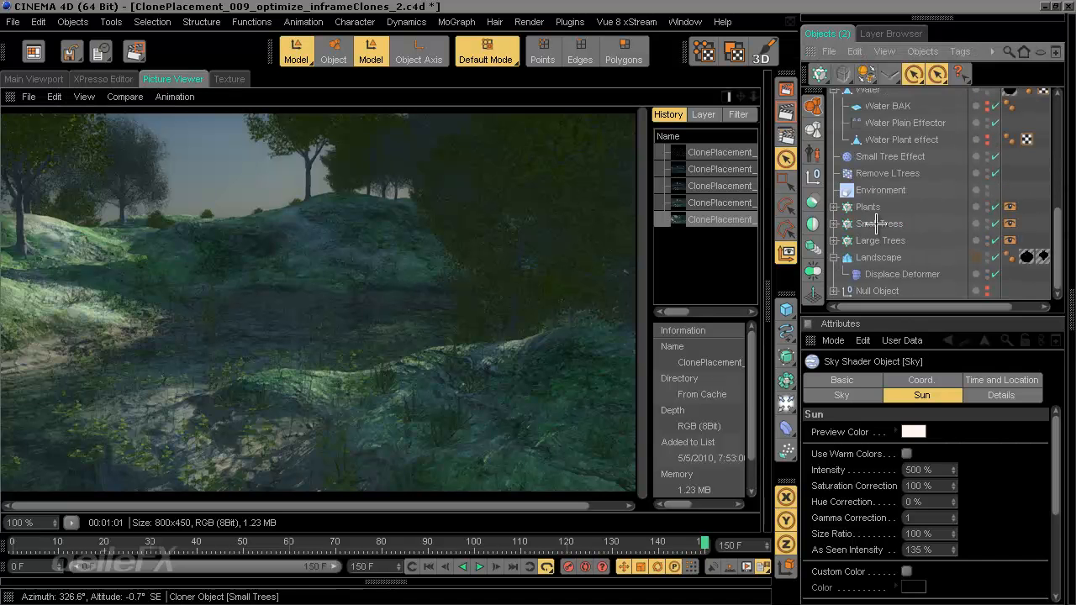
pyautogui.click(879, 224)
pyautogui.click(958, 380)
pyautogui.doubleClick(851, 470)
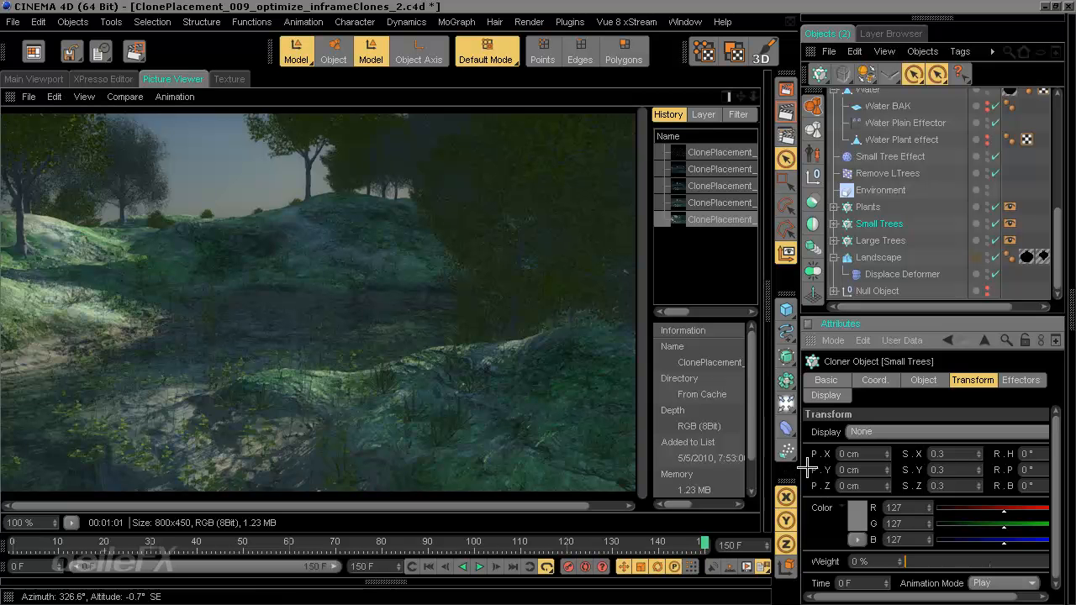
pyautogui.moveTo(945, 456); pyautogui.dragTo(897, 459)
pyautogui.write('.4')
# Set the Large Trees cloner's count to 1000 and return to the main viewport to preview it
pyautogui.click(880, 240)
pyautogui.click(923, 380)
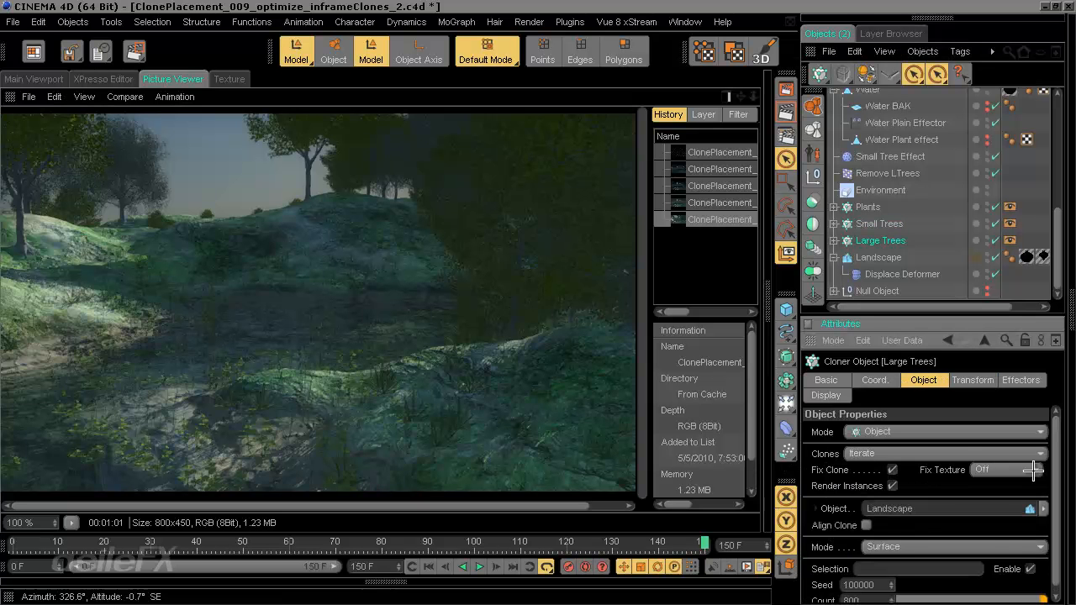
pyautogui.scroll(-1, 879, 598)
pyautogui.write('10')
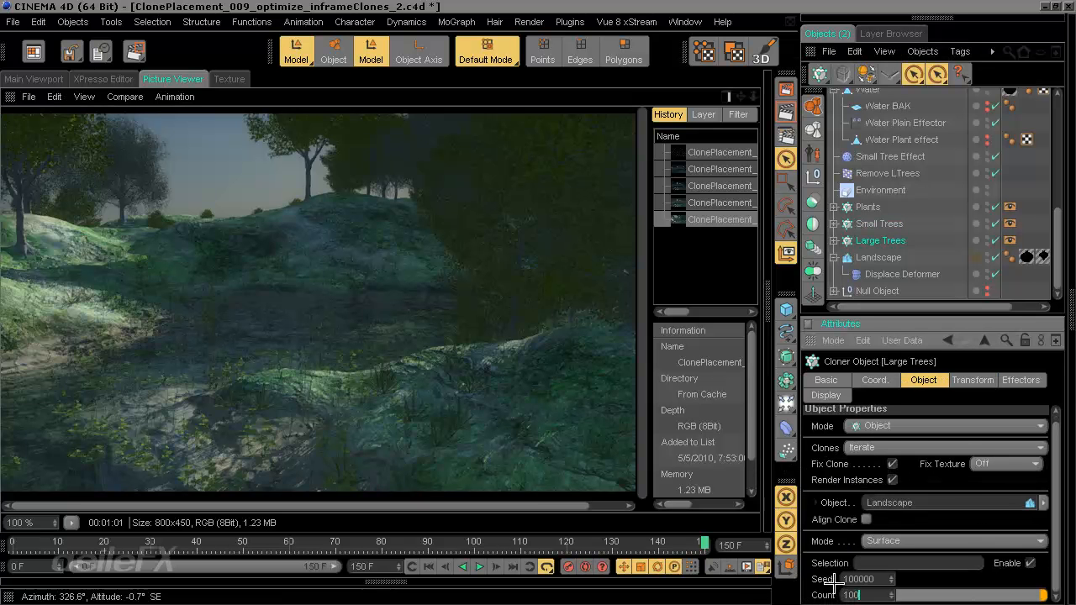
pyautogui.click(33, 78)
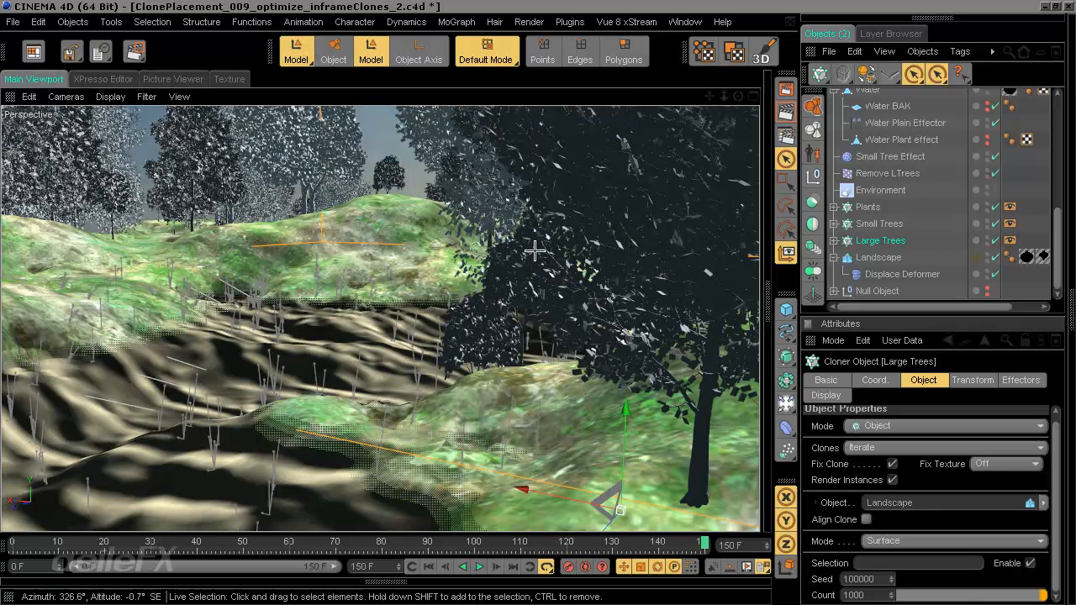
# Raise the Plants cloner's count to 45000, after trying 35000
pyautogui.click(866, 207)
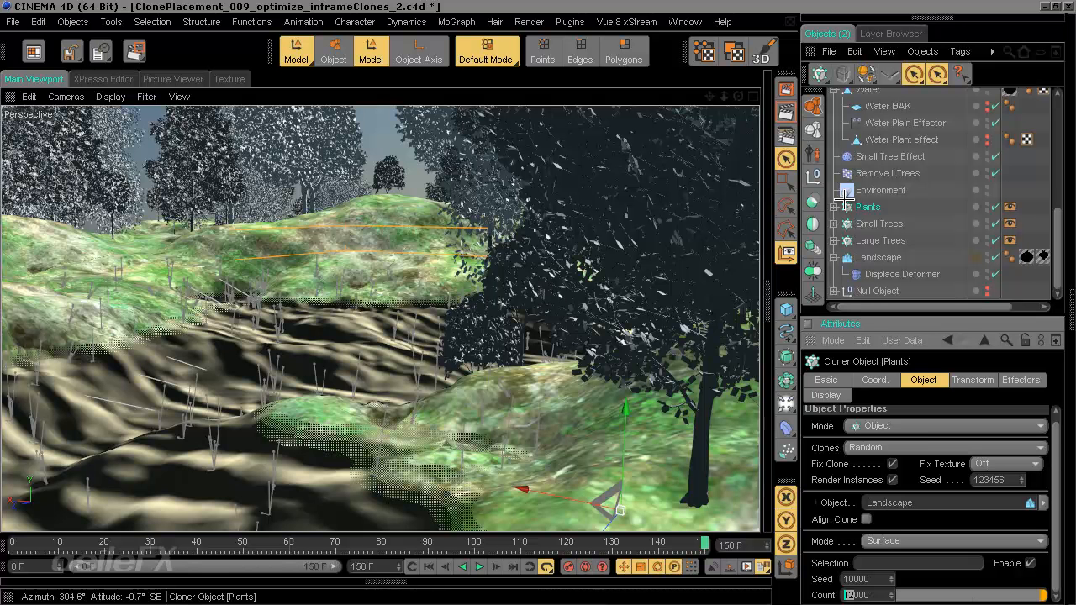
pyautogui.write('0')
pyautogui.press('Return')
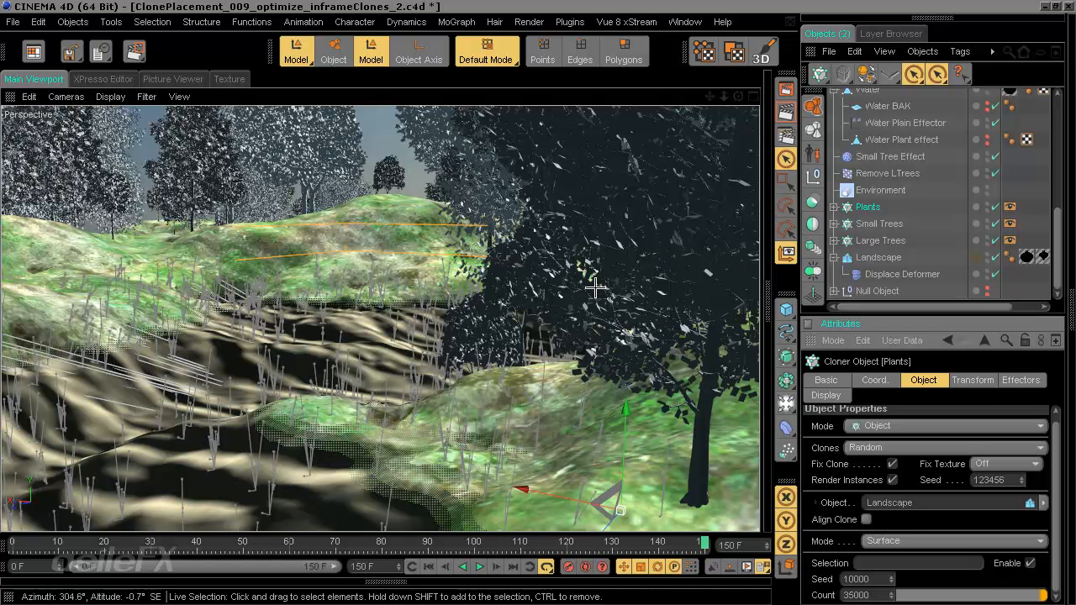
pyautogui.moveTo(853, 595); pyautogui.dragTo(829, 595)
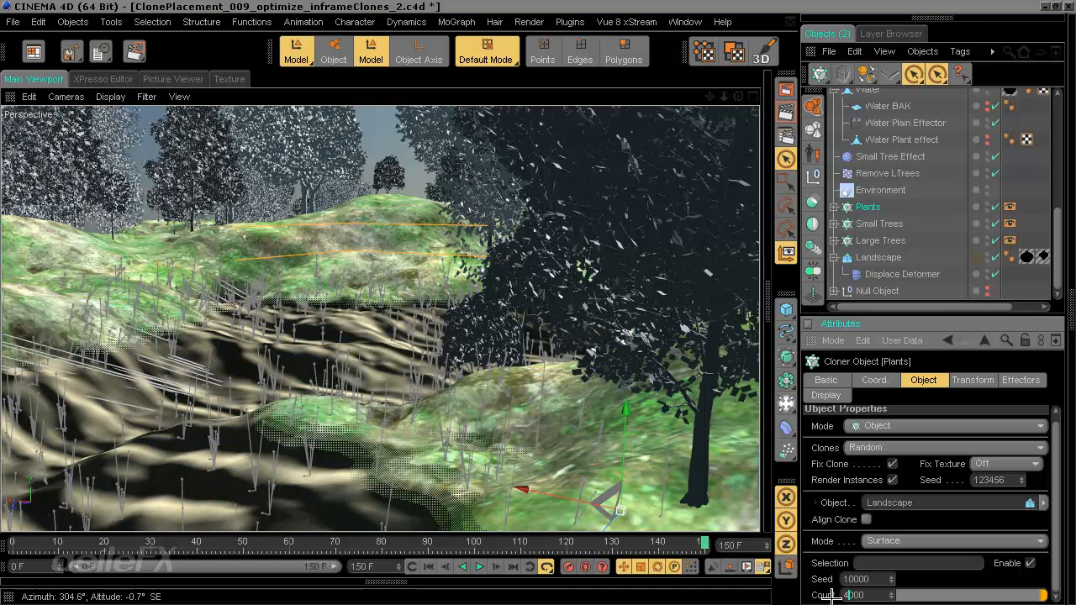
pyautogui.write('45')
pyautogui.press('Return')
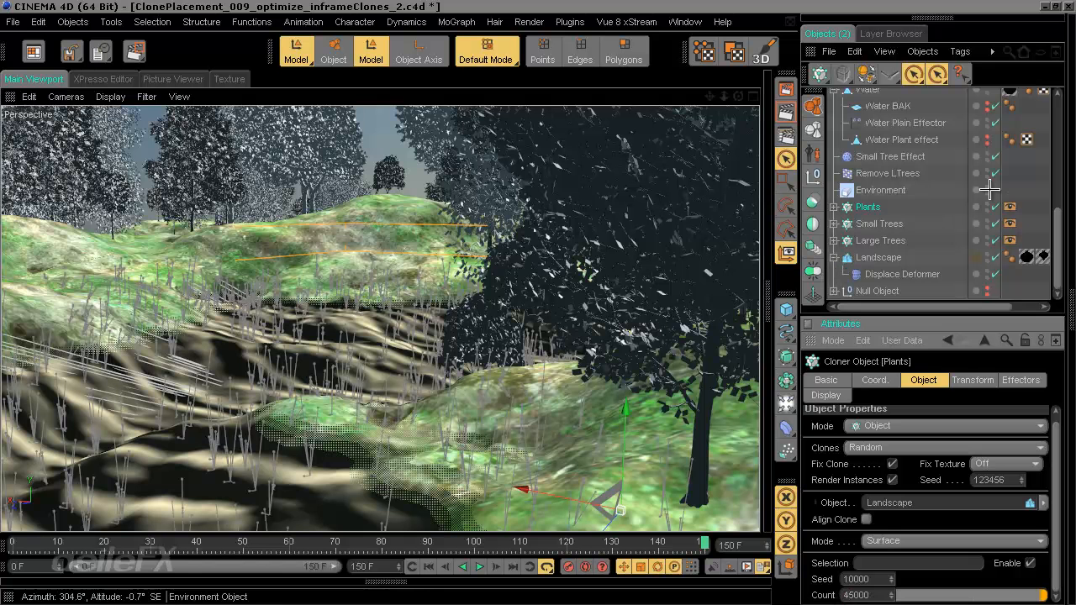
# Enable the Rocks cloner so the rocks are included in the scene
pyautogui.moveTo(1057, 212); pyautogui.dragTo(1048, 147)
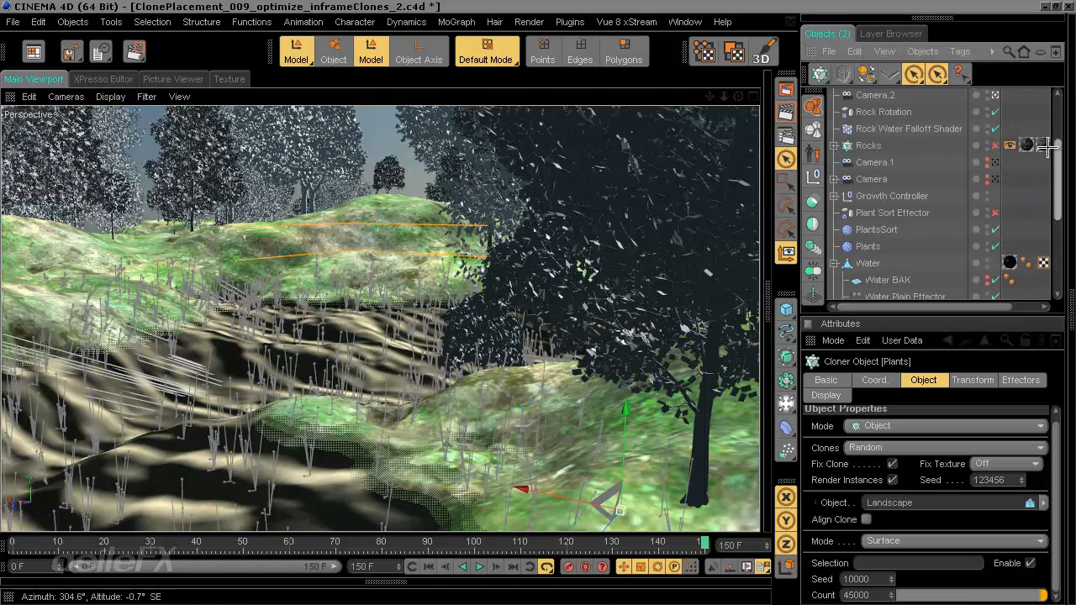
pyautogui.click(996, 145)
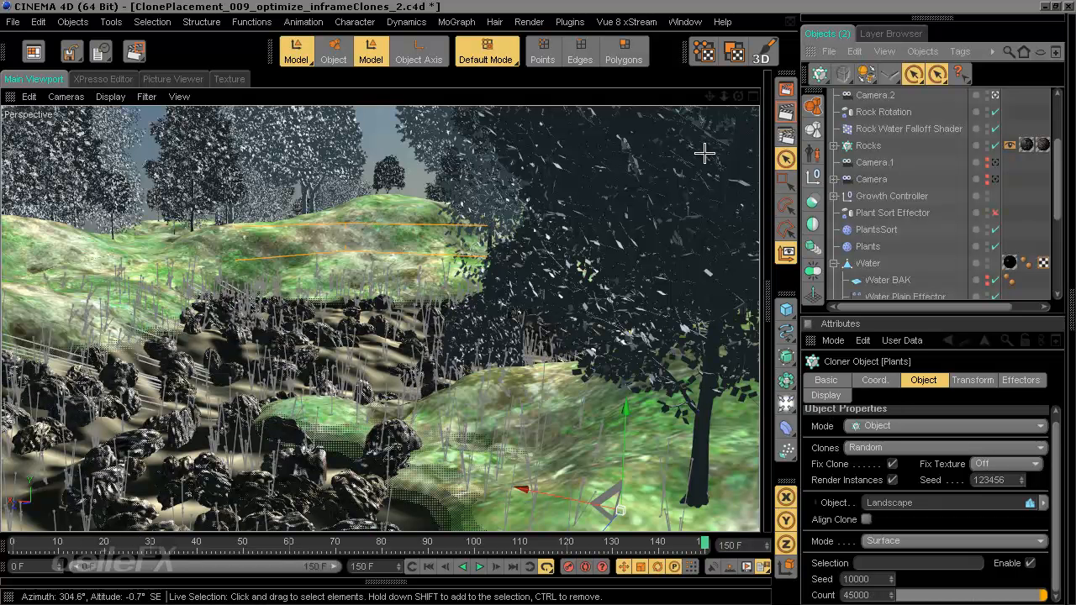
pyautogui.click(601, 306)
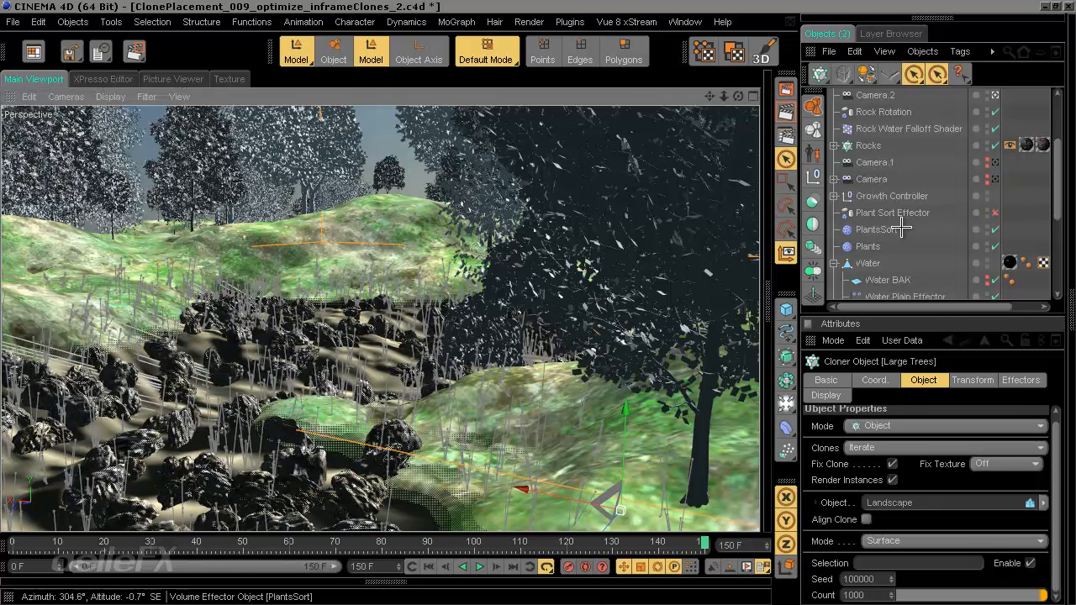
# Review the Sky object's Sky settings with another test render and return to the main viewport
pyautogui.moveTo(1055, 194); pyautogui.dragTo(1050, 148)
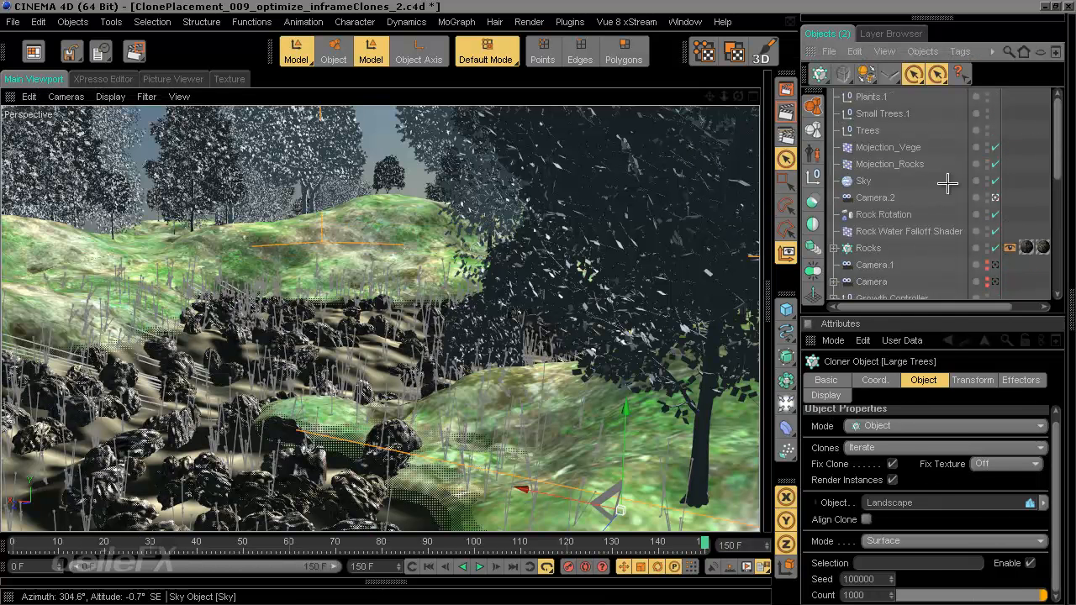
pyautogui.click(856, 179)
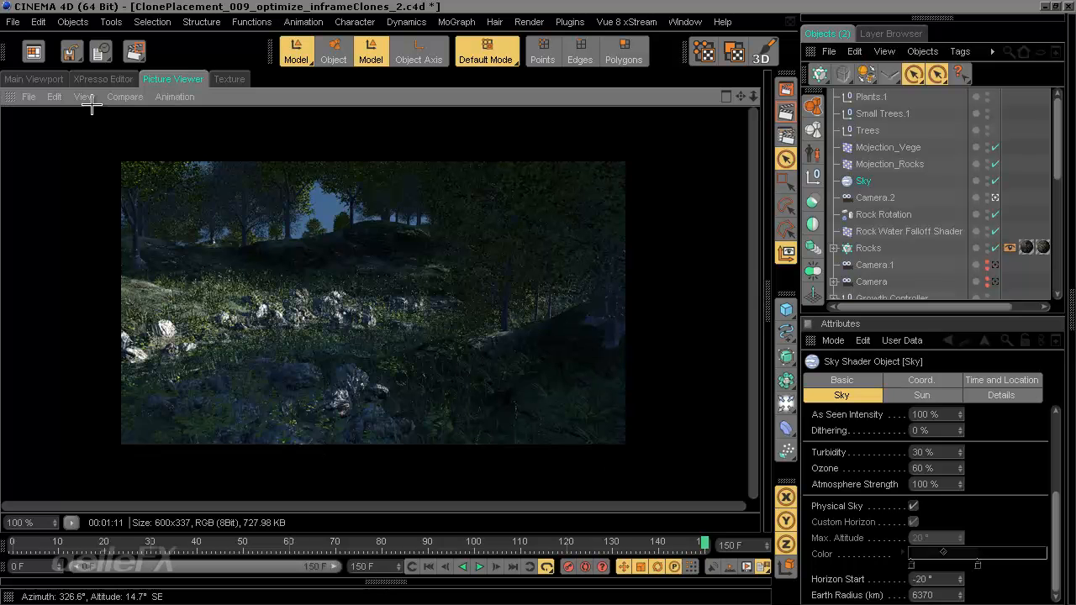
pyautogui.click(50, 78)
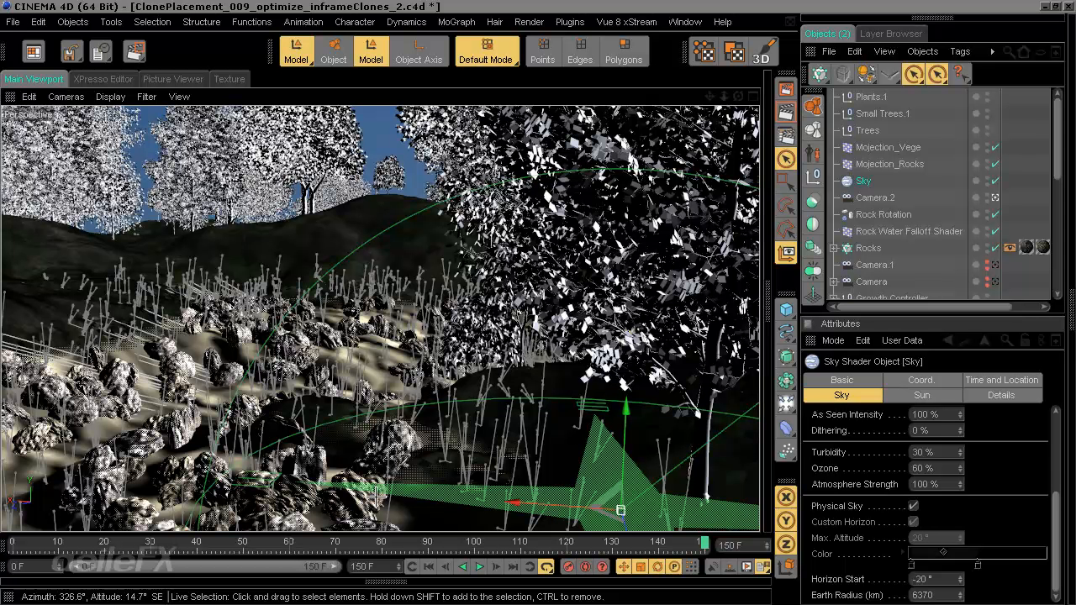
# Select the Plants cloner, move the timeline to frame 87 and render that frame in the Picture Viewer
pyautogui.moveTo(1057, 168); pyautogui.dragTo(1058, 278)
pyautogui.click(867, 207)
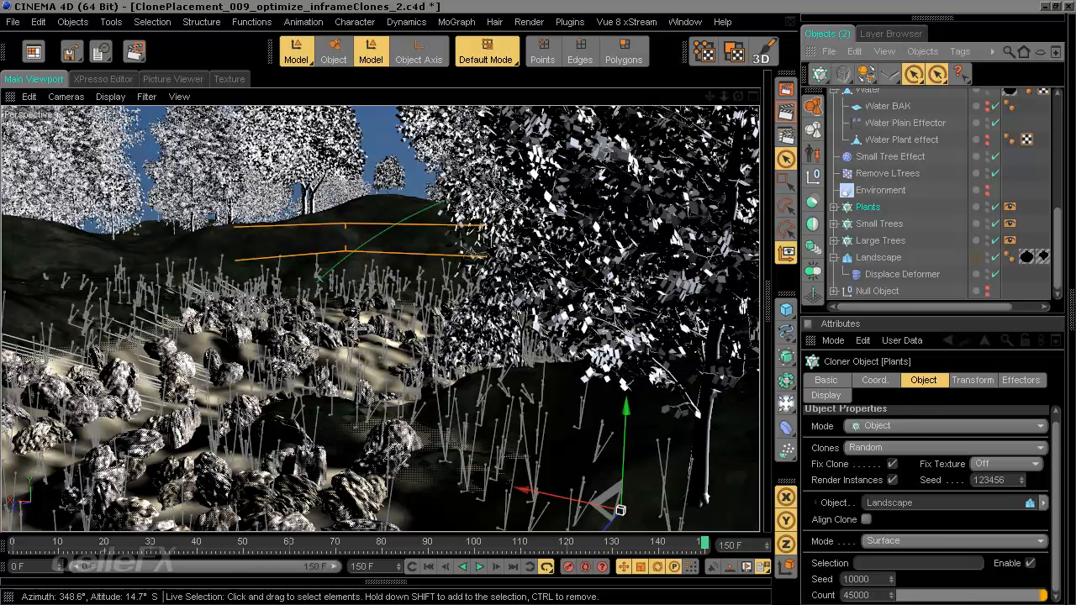
pyautogui.click(833, 207)
pyautogui.click(834, 206)
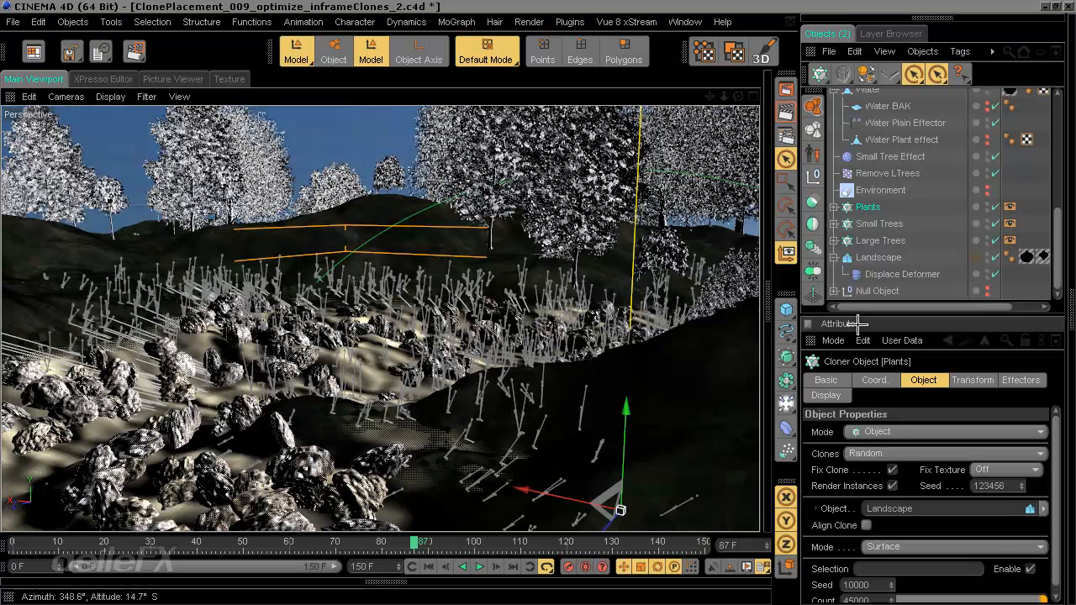
pyautogui.click(415, 542)
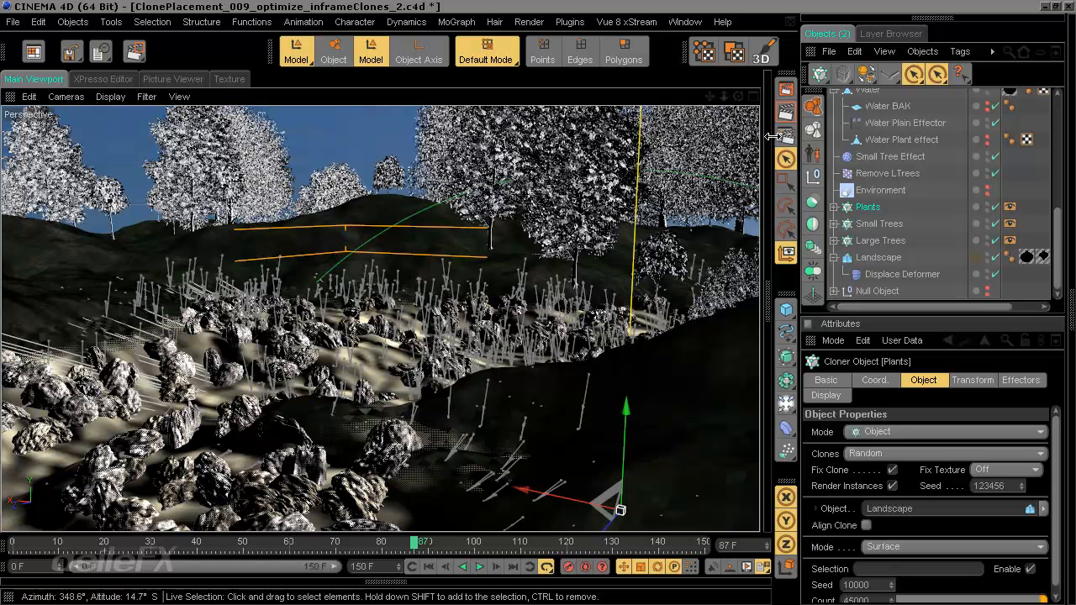
pyautogui.click(785, 91)
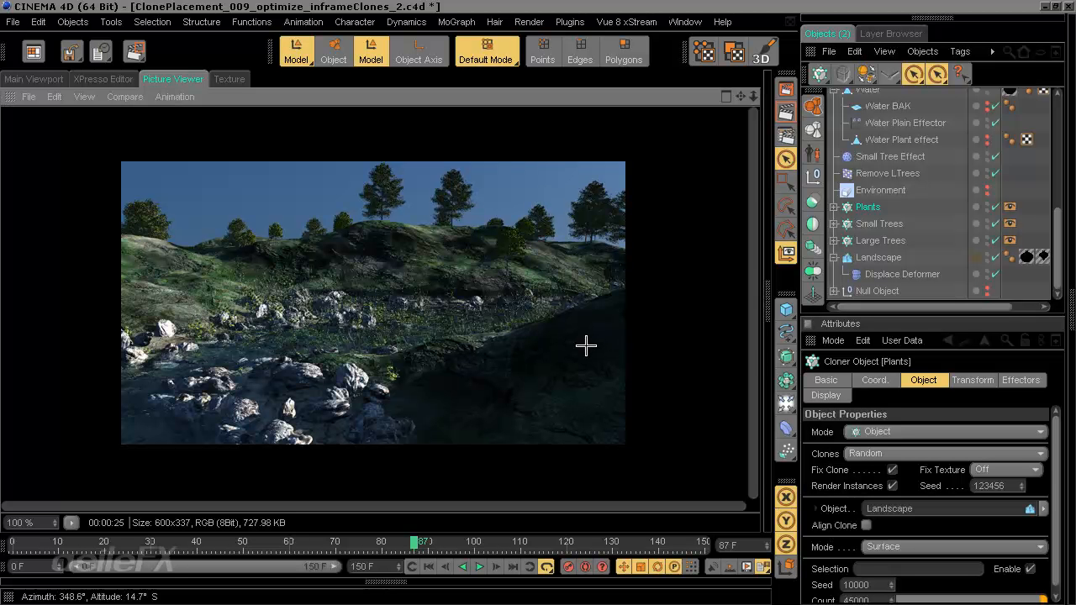
# Examine the rocks, plants and trees in the test renders up close
pyautogui.scroll(2, 586, 344)
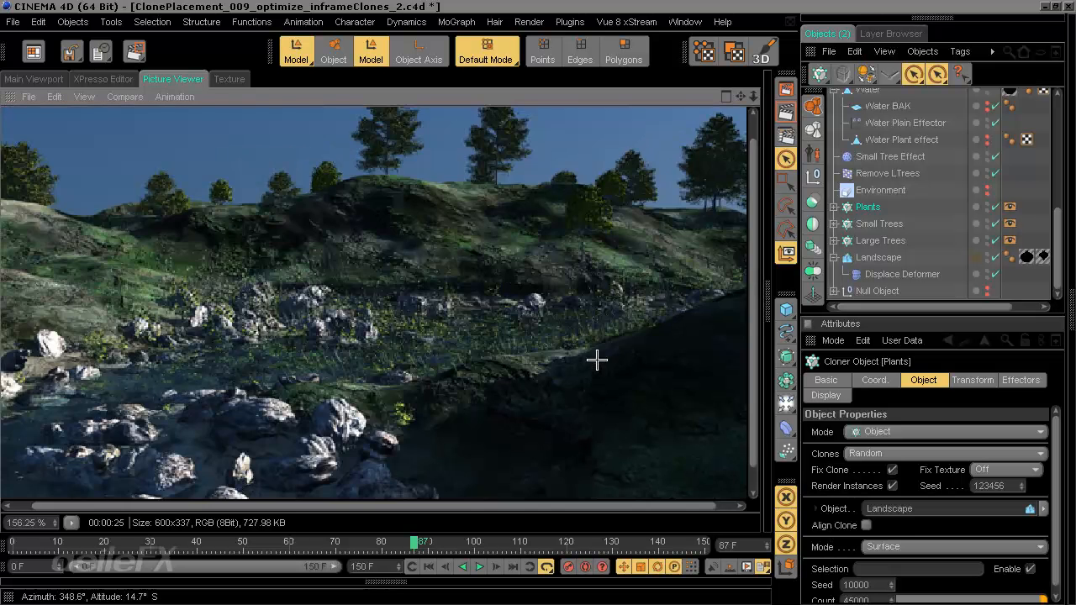
pyautogui.scroll(-2, 603, 370)
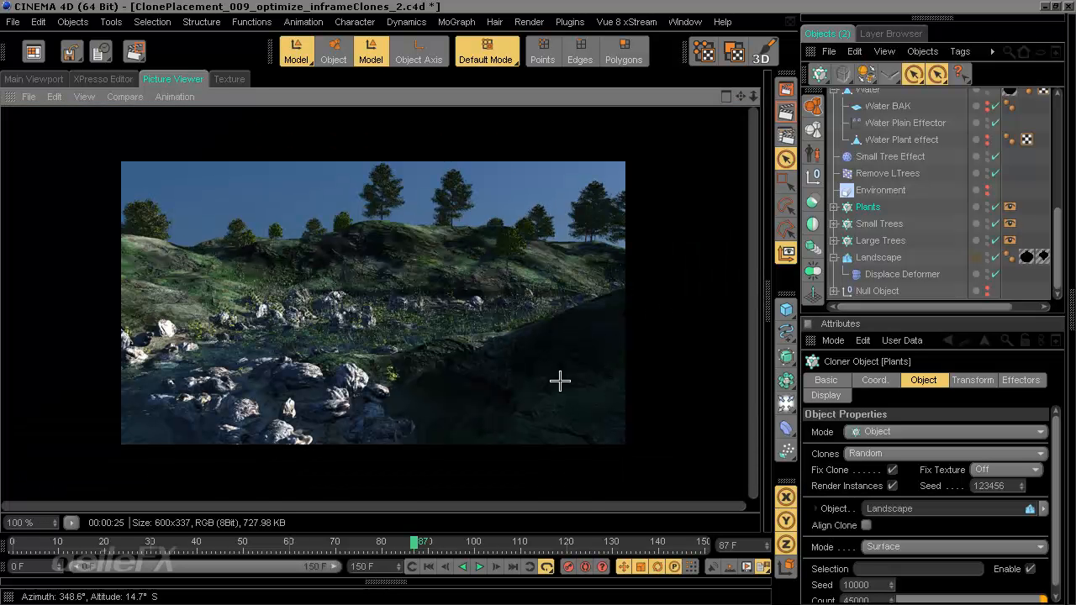
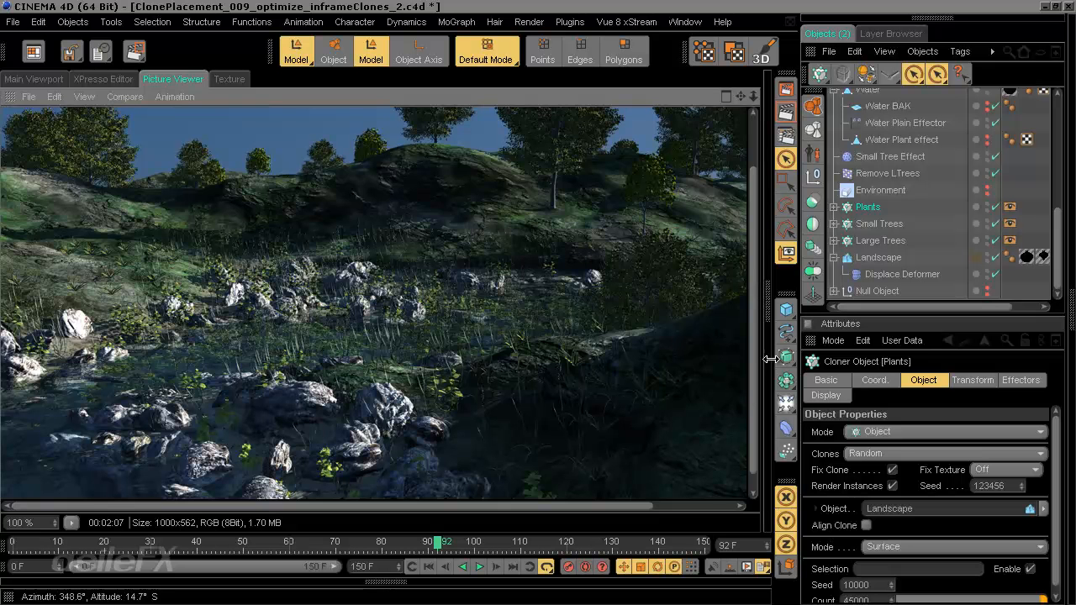
pyautogui.moveTo(595, 507); pyautogui.dragTo(684, 503)
pyautogui.moveTo(753, 364); pyautogui.dragTo(740, 407)
pyautogui.moveTo(653, 504); pyautogui.dragTo(588, 456)
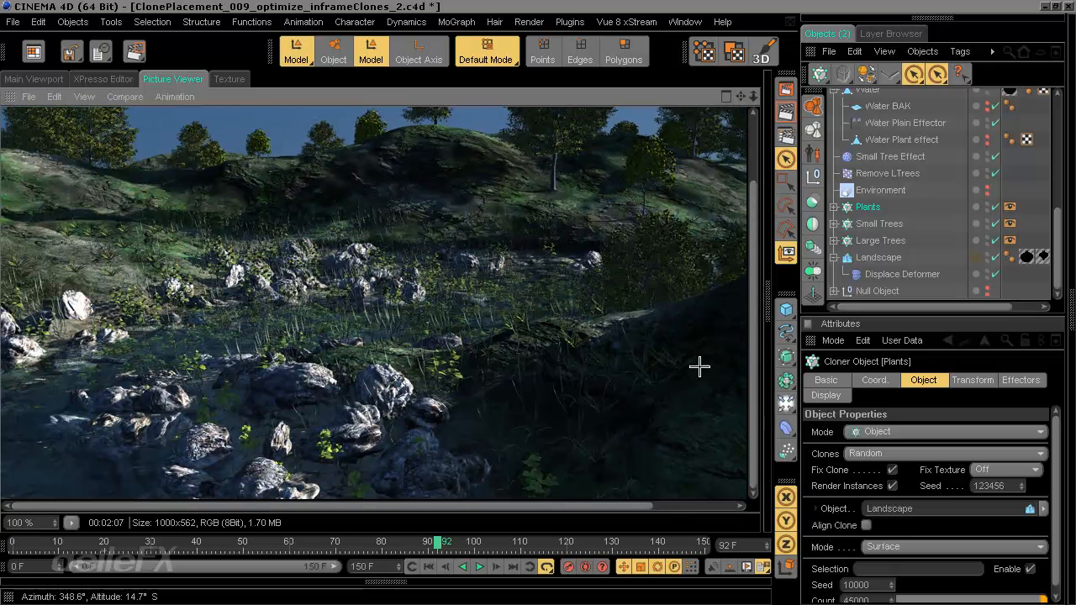
# Examine the frame 92 render from the foreground rocks and water plants up to the hills and skyline trees
pyautogui.moveTo(753, 338); pyautogui.dragTo(752, 297)
pyautogui.moveTo(754, 256); pyautogui.dragTo(685, 160)
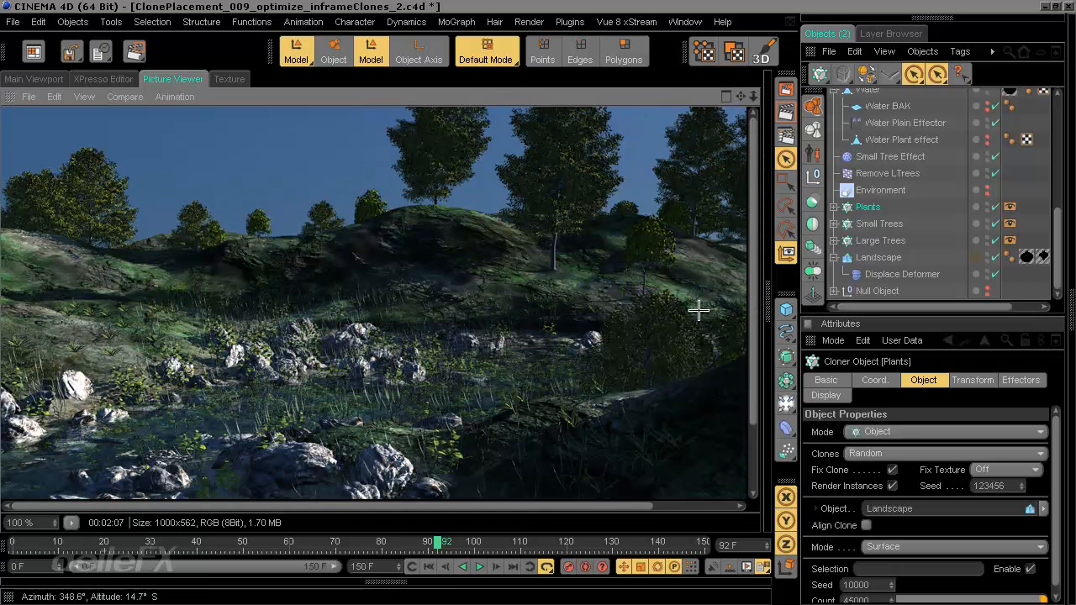
pyautogui.moveTo(756, 254)
pyautogui.mouseDown()
pyautogui.moveTo(756, 290)
pyautogui.moveTo(755, 260)
pyautogui.mouseUp()
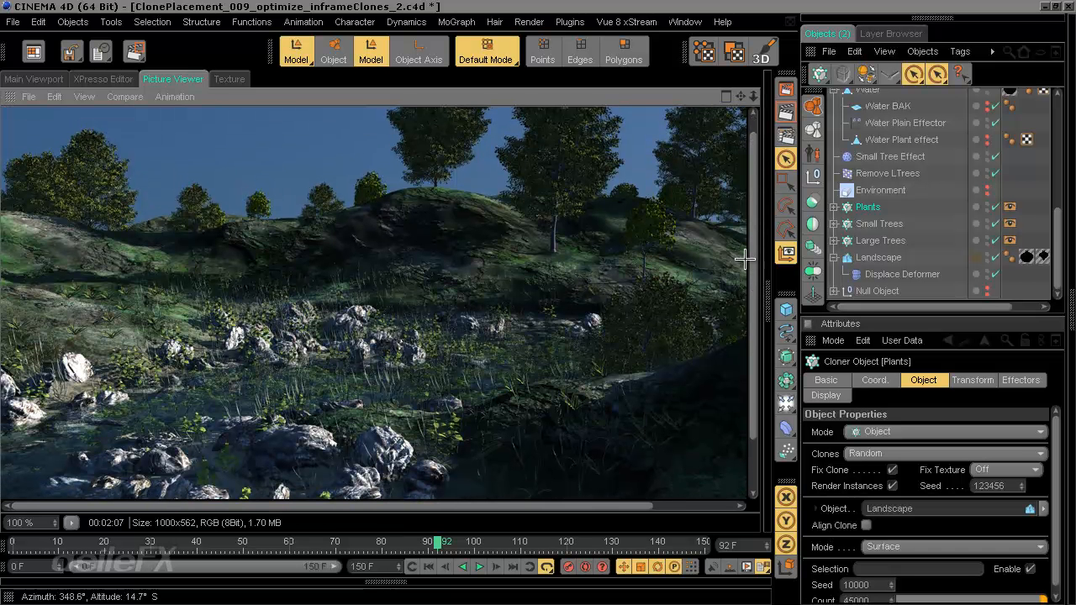
pyautogui.moveTo(754, 260); pyautogui.dragTo(750, 238)
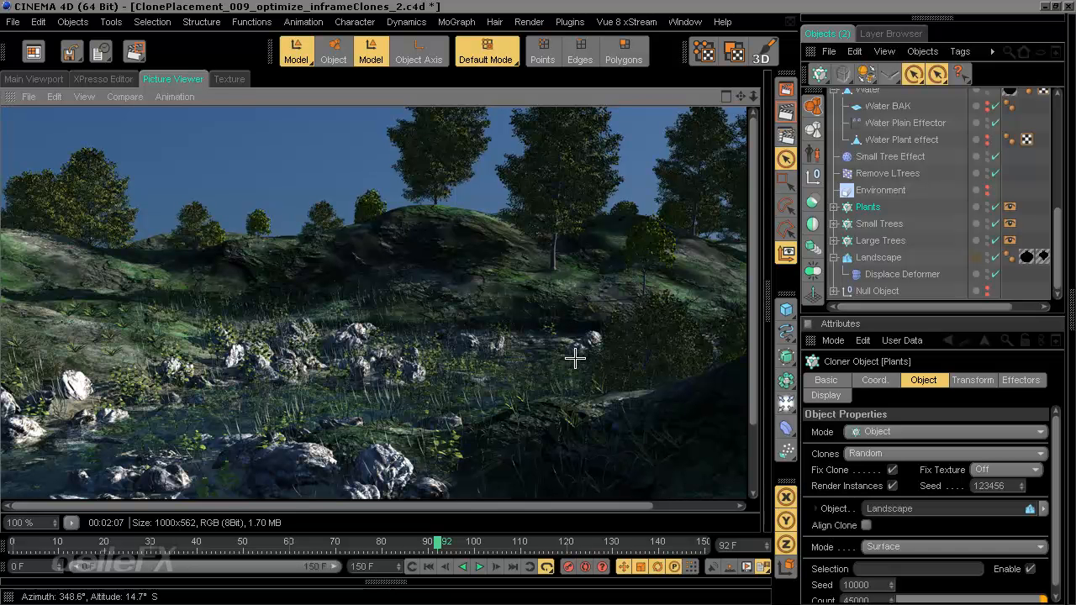
pyautogui.moveTo(558, 355)
pyautogui.mouseDown()
pyautogui.moveTo(555, 325)
pyautogui.moveTo(555, 343)
pyautogui.mouseUp()
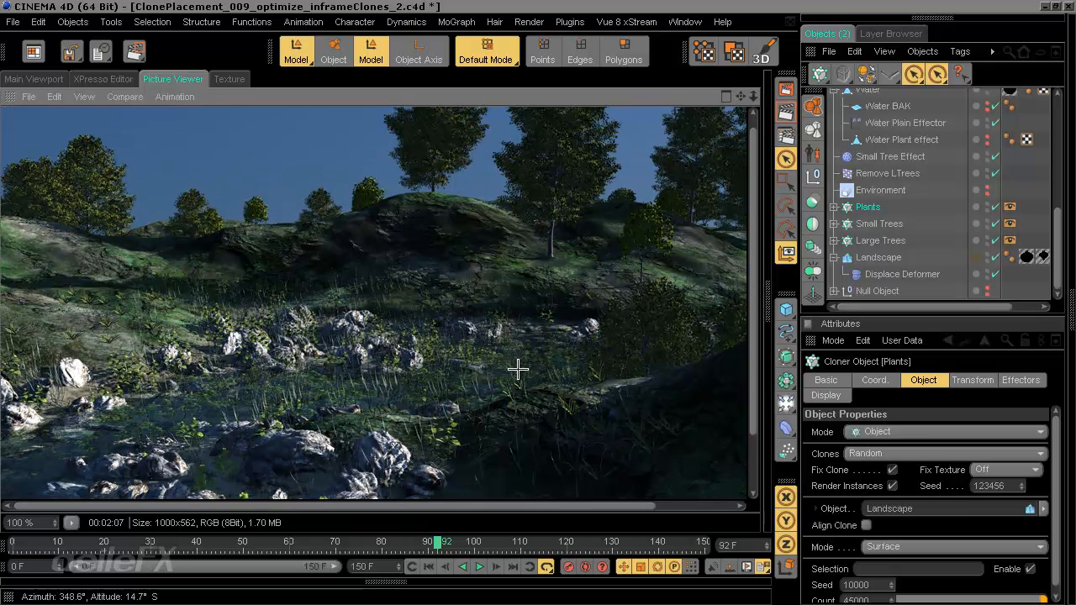
pyautogui.moveTo(527, 379); pyautogui.dragTo(529, 312)
pyautogui.moveTo(533, 271); pyautogui.dragTo(549, 357)
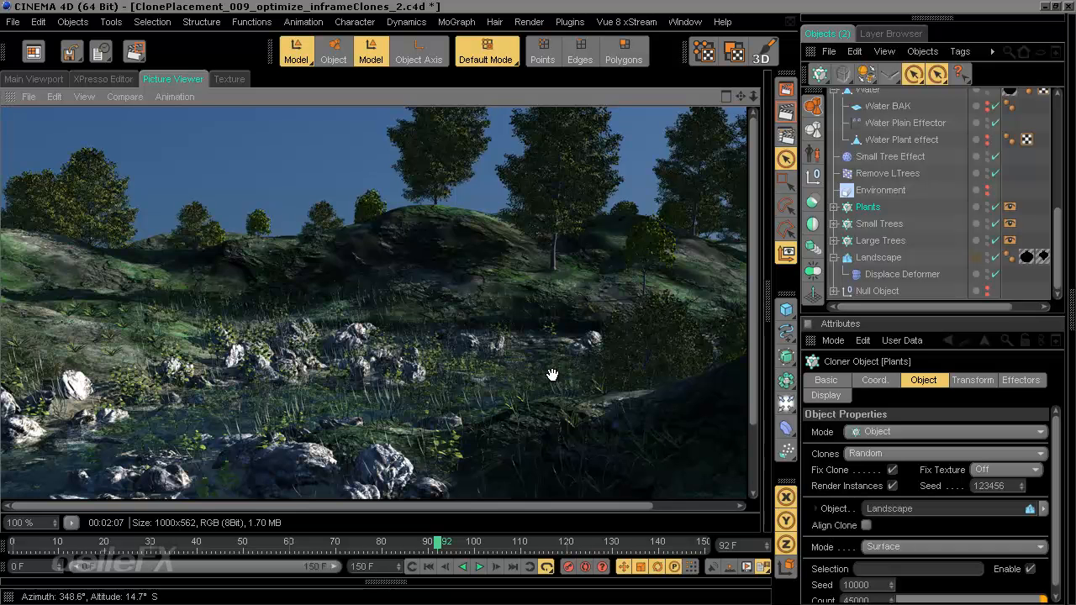
pyautogui.moveTo(569, 430)
pyautogui.mouseDown()
pyautogui.moveTo(570, 346)
pyautogui.moveTo(569, 428)
pyautogui.mouseUp()
# Open the leaf_colour_leaftip4_copy material from the Final Veg layer for editing
pyautogui.click(770, 305)
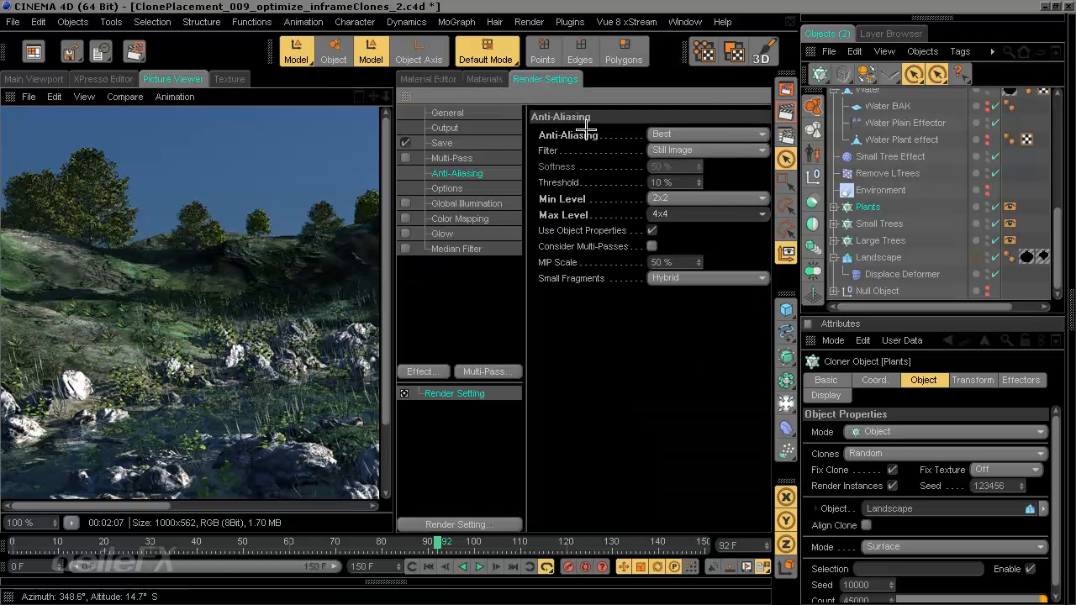
pyautogui.click(430, 81)
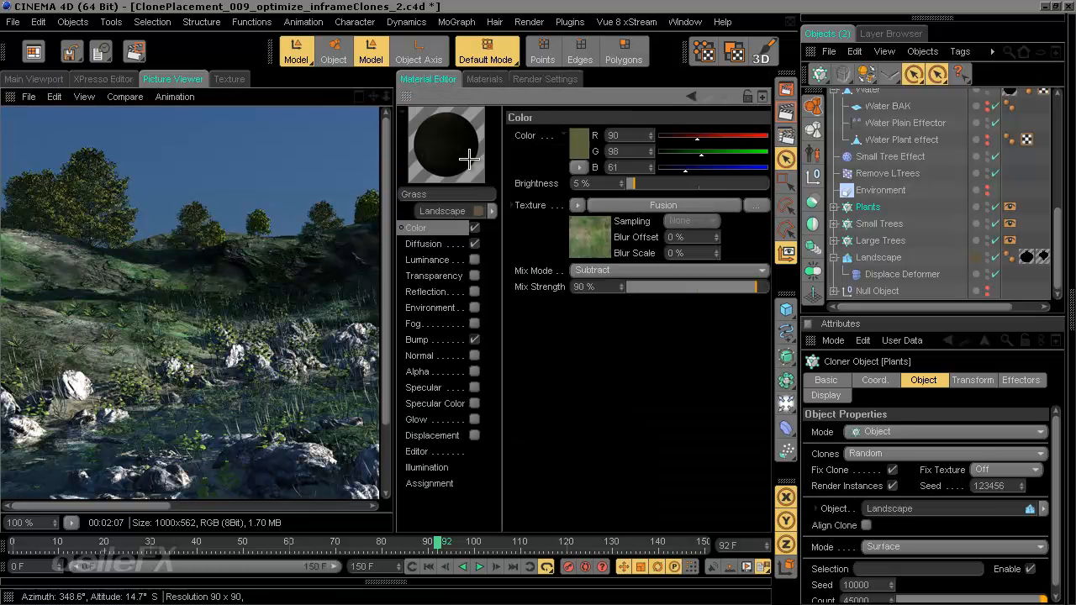
pyautogui.click(499, 80)
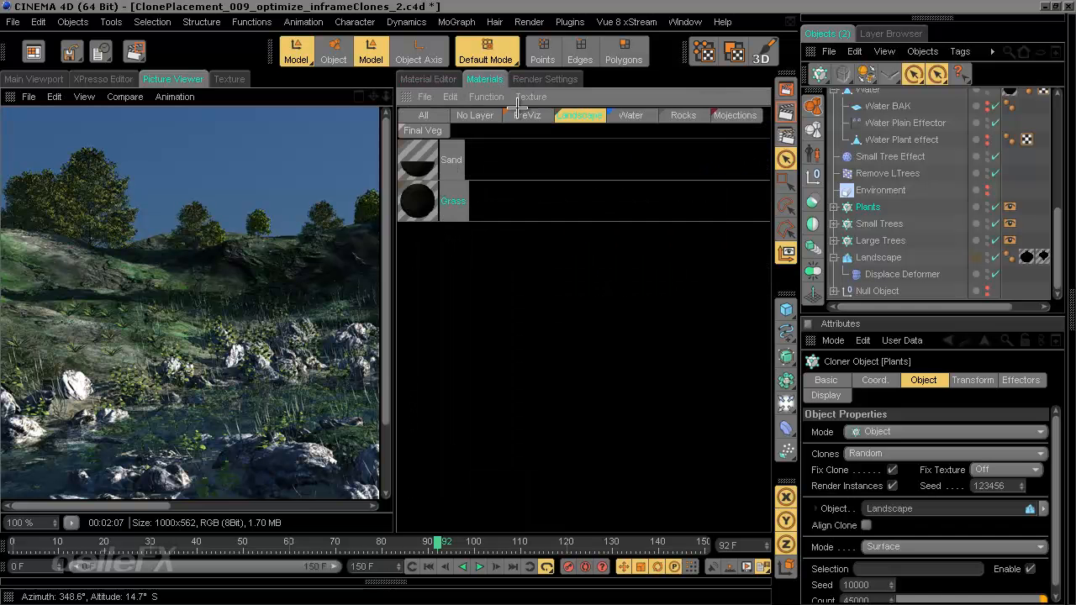
pyautogui.click(444, 130)
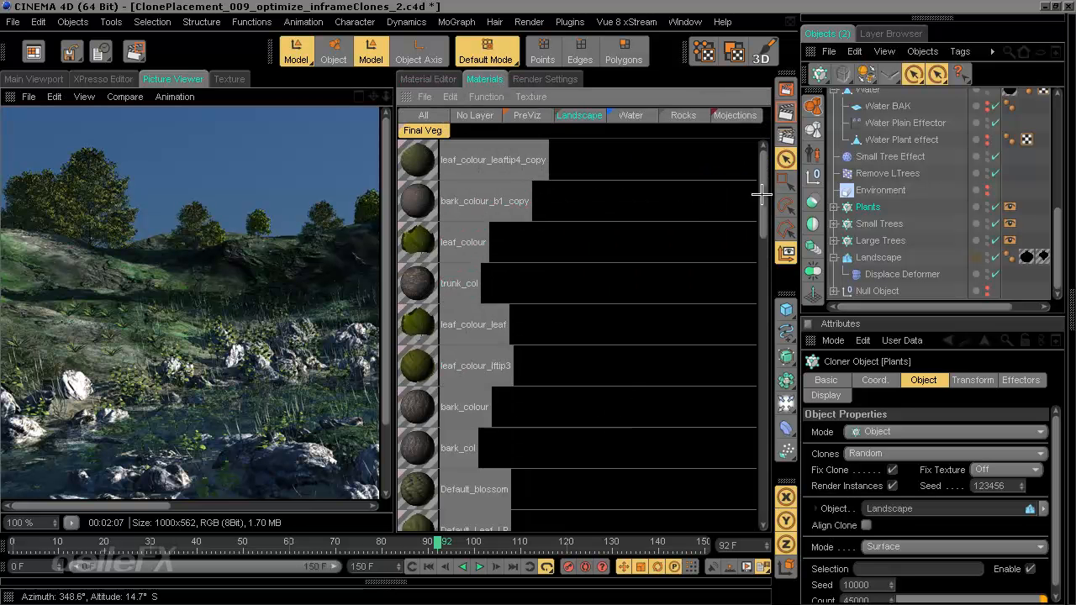
pyautogui.moveTo(761, 194)
pyautogui.mouseDown()
pyautogui.moveTo(780, 510)
pyautogui.moveTo(765, 186)
pyautogui.mouseUp()
pyautogui.scroll(-10, 560, 365)
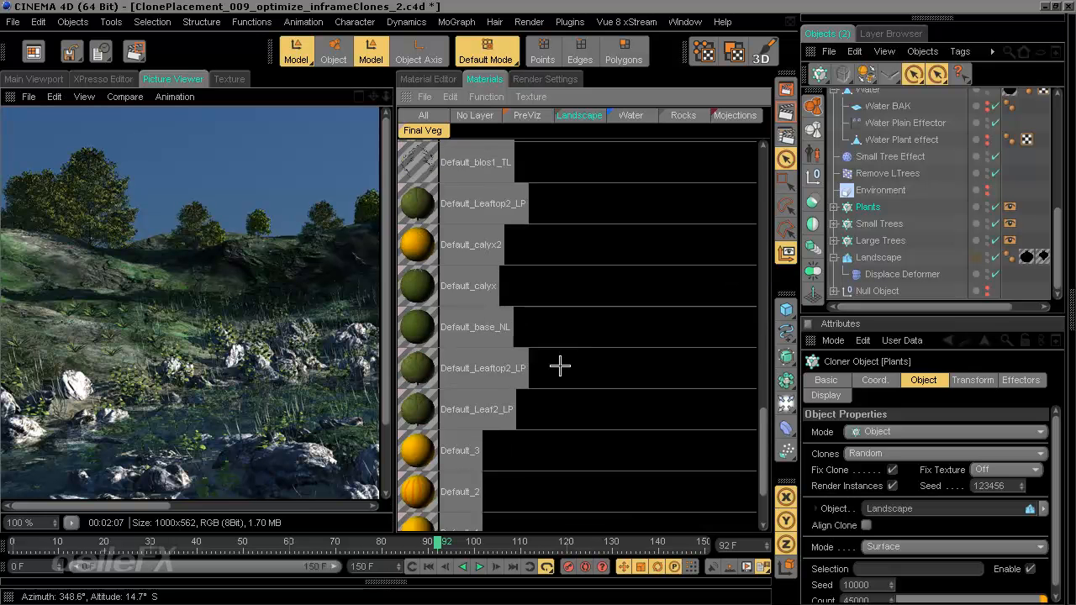
pyautogui.scroll(-1, 560, 365)
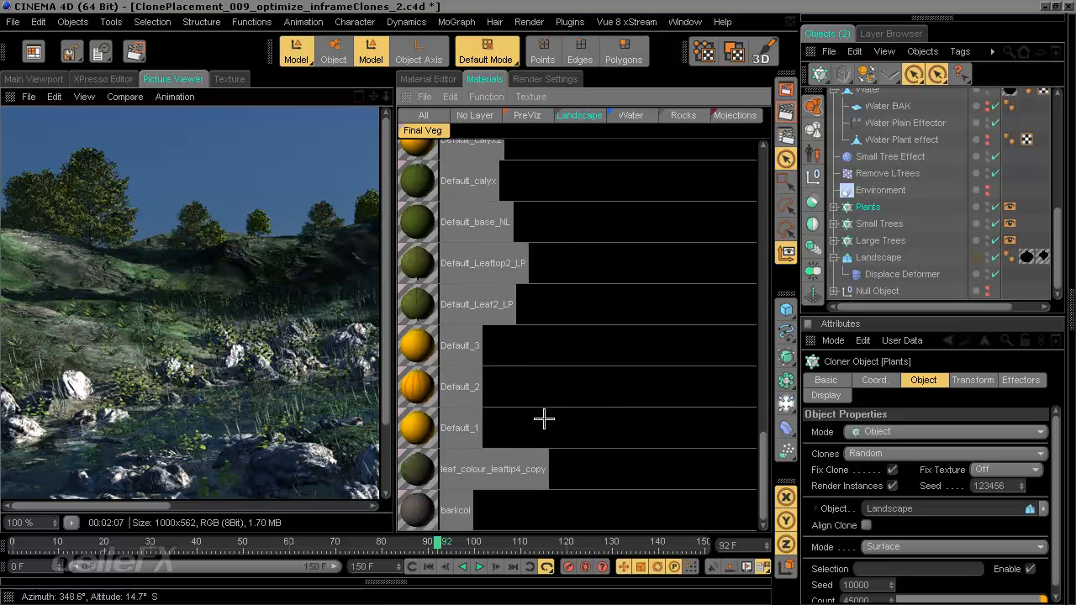
pyautogui.doubleClick(413, 476)
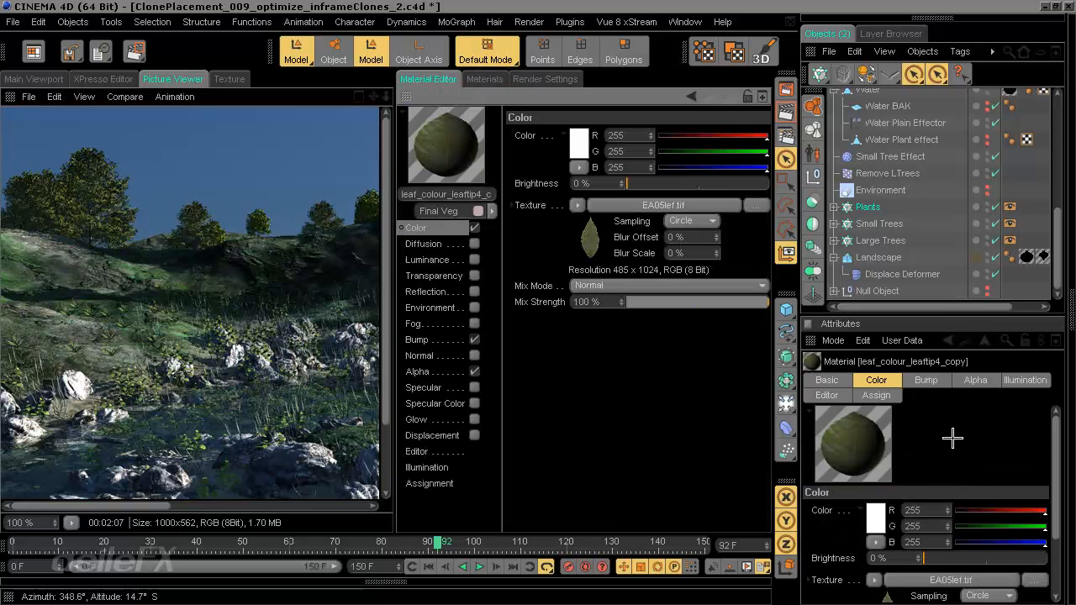
# Review the sampling options of the leaf material's EA05lef.tif color texture alongside the rendered foliage
pyautogui.moveTo(941, 314); pyautogui.dragTo(945, 181)
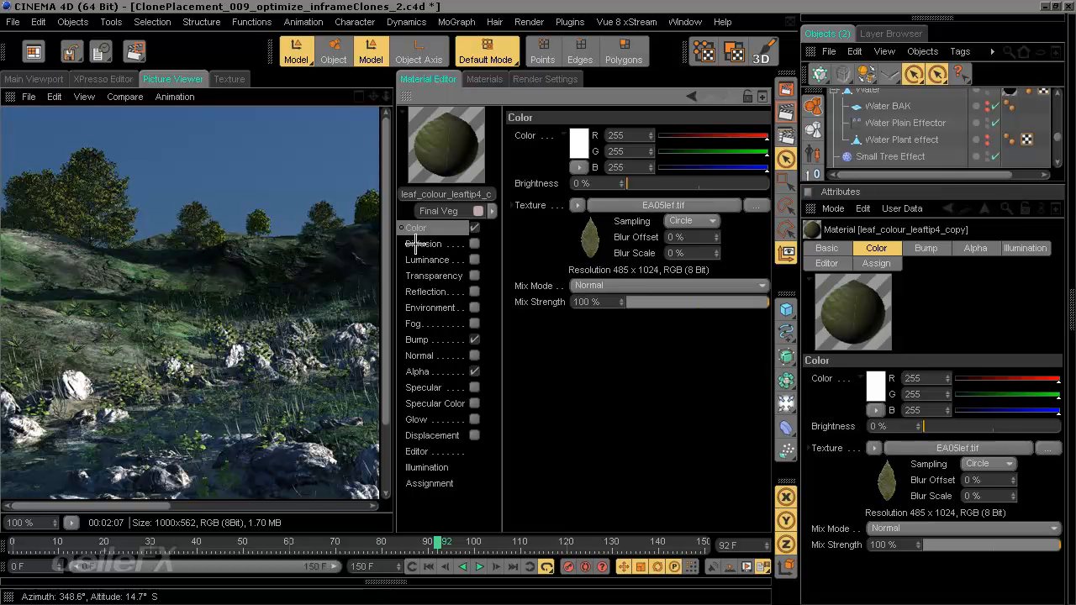
pyautogui.click(681, 221)
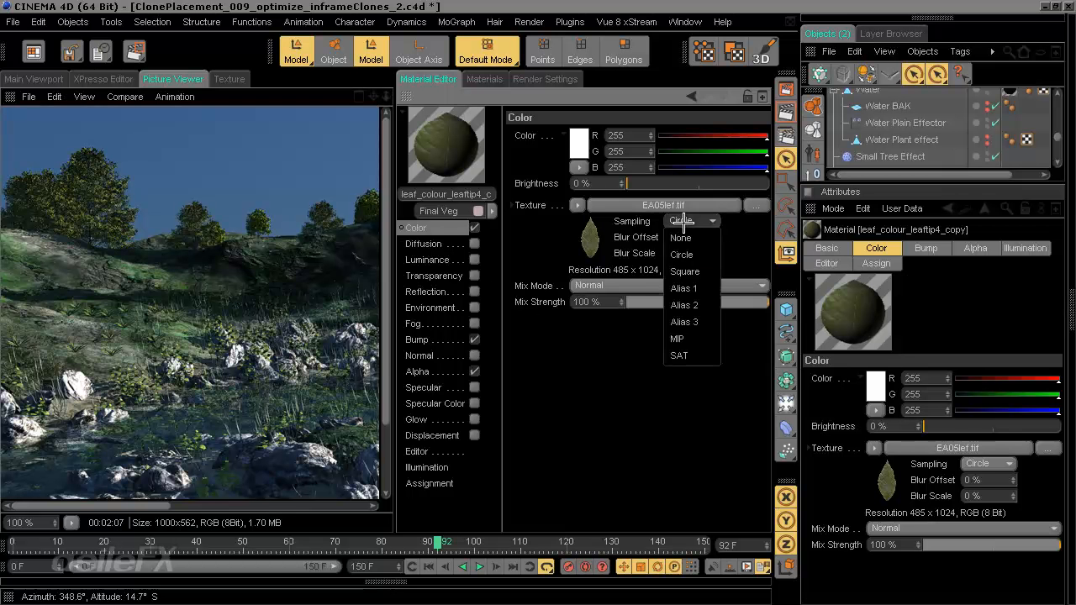
pyautogui.click(748, 227)
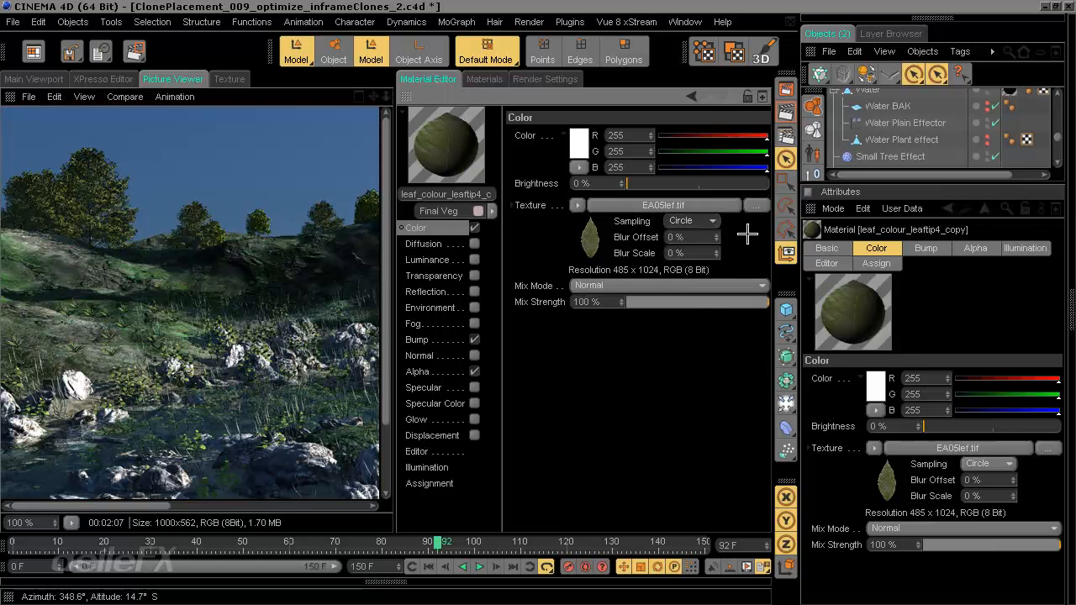
pyautogui.click(691, 220)
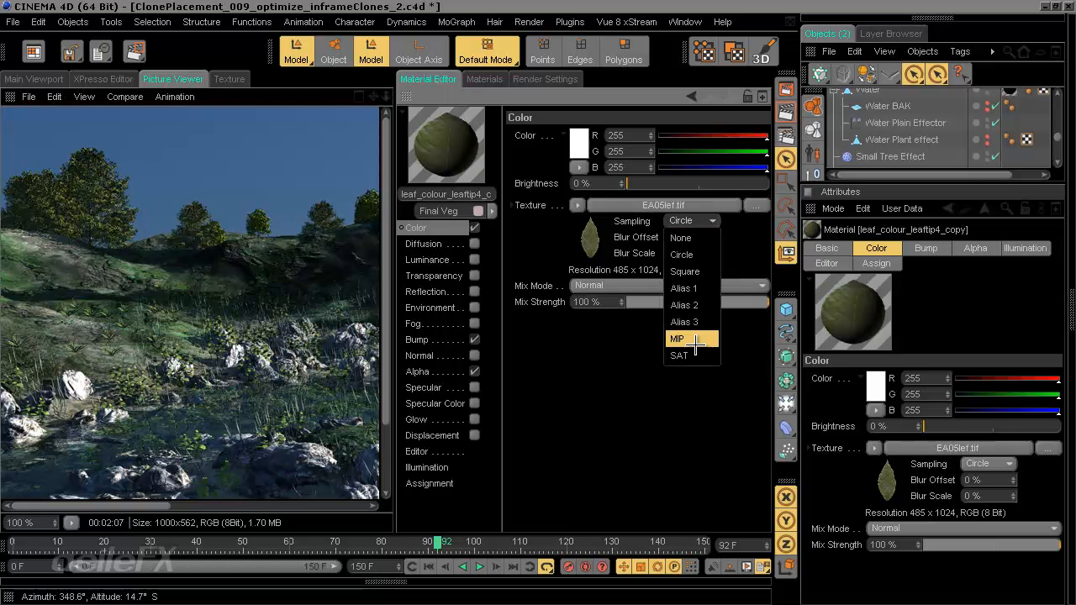
pyautogui.click(690, 402)
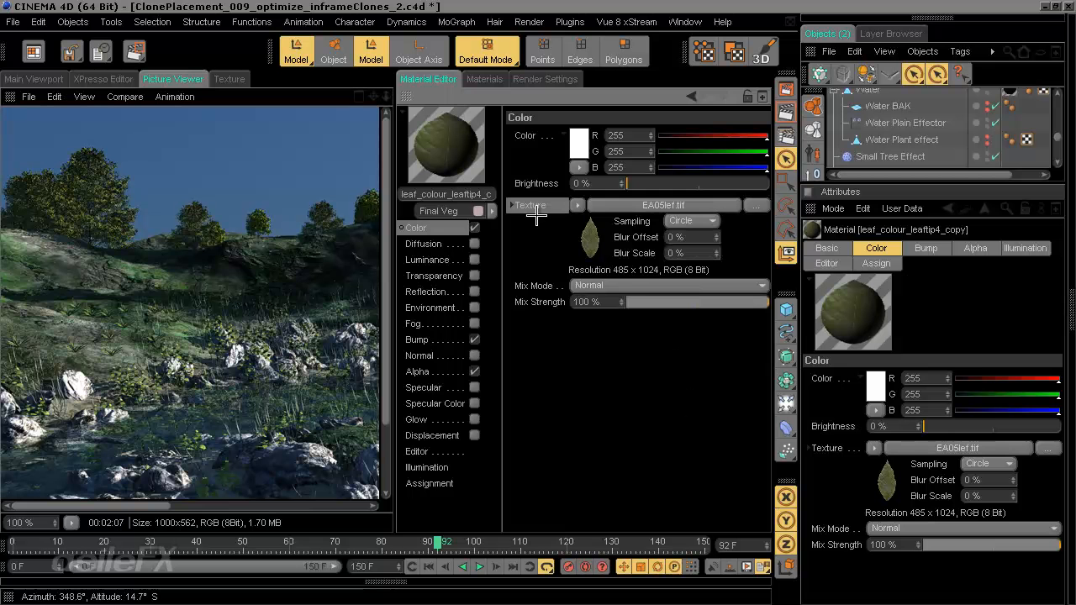
pyautogui.moveTo(267, 383); pyautogui.dragTo(138, 391)
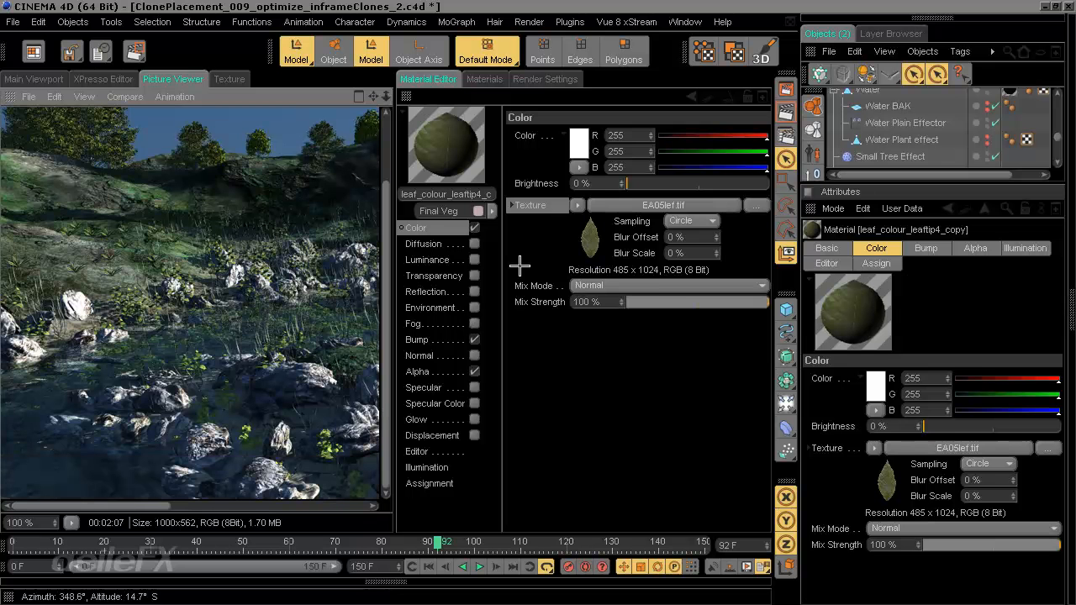
pyautogui.click(710, 220)
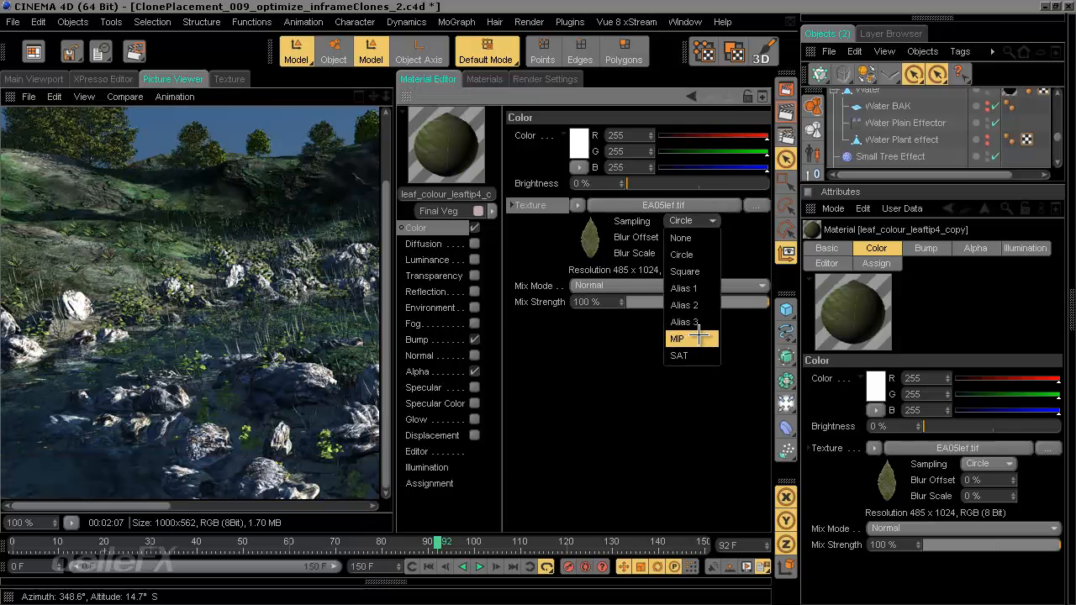
pyautogui.click(608, 422)
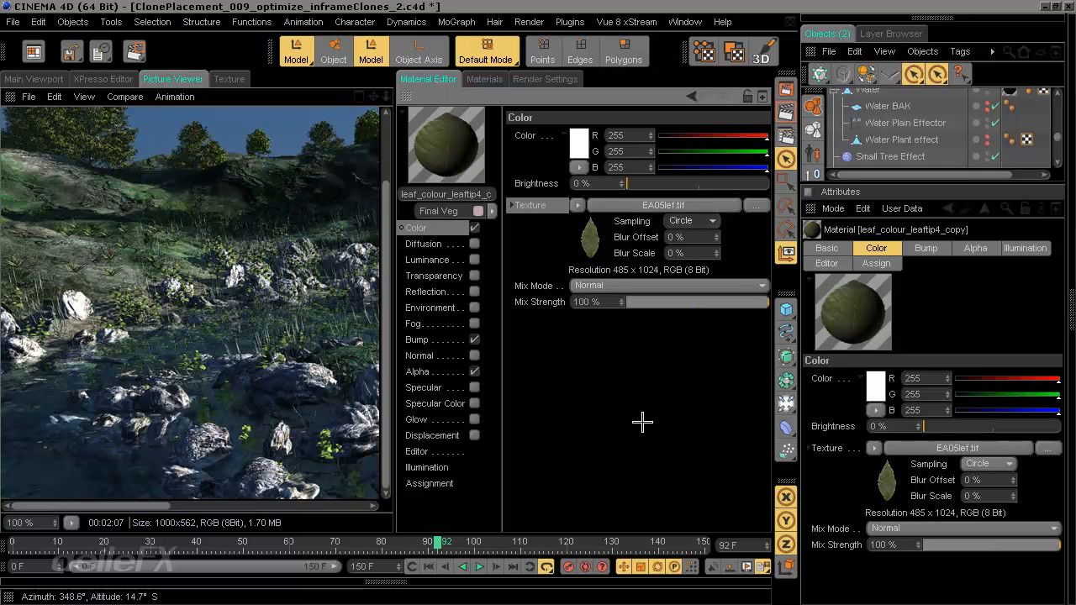
# Review the Anti-Aliasing and Output render settings while inspecting the trees, hills and shaded ground in the render
pyautogui.moveTo(234, 292); pyautogui.dragTo(244, 361)
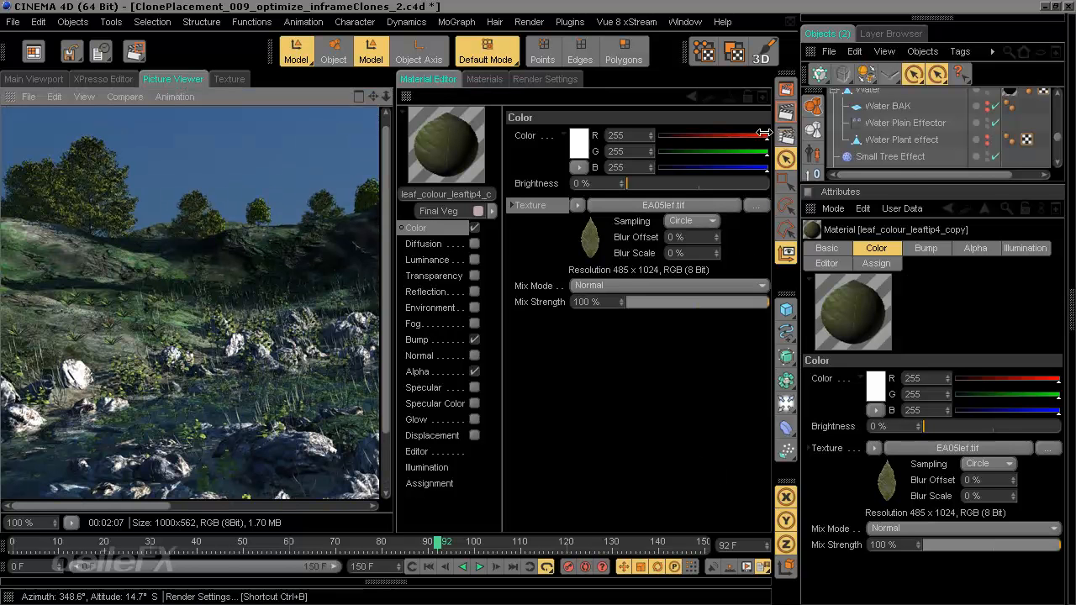
pyautogui.moveTo(258, 324); pyautogui.dragTo(193, 344)
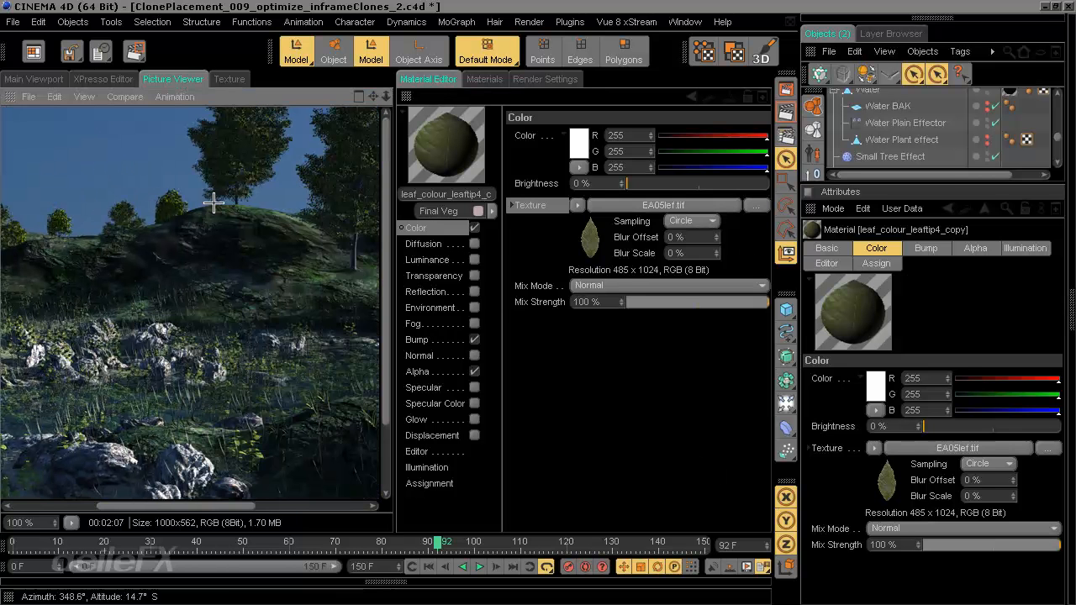
pyautogui.moveTo(215, 228); pyautogui.dragTo(154, 301)
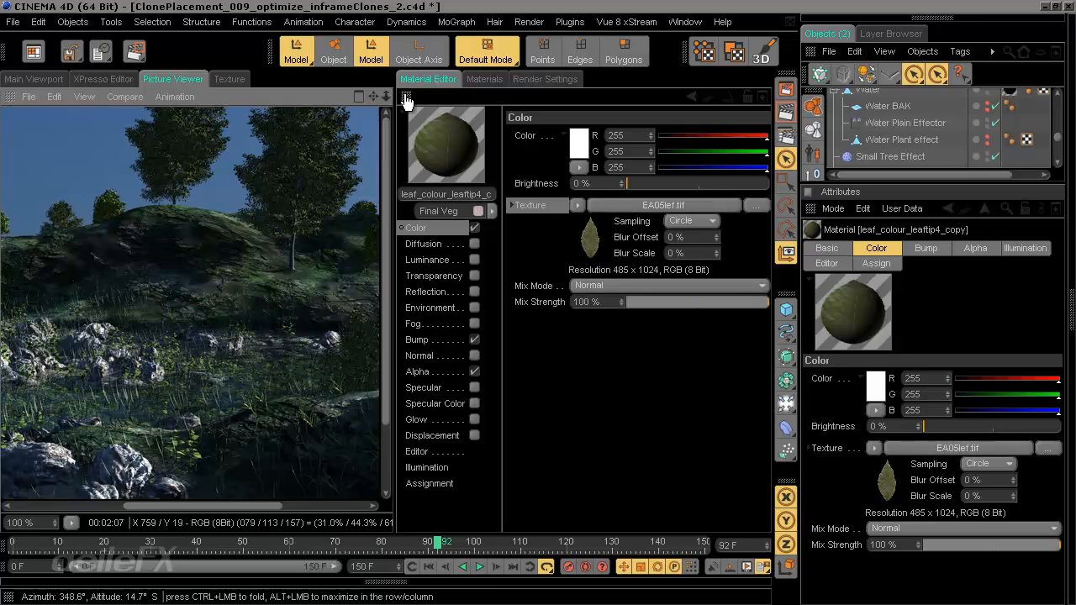
pyautogui.moveTo(339, 240); pyautogui.dragTo(236, 288)
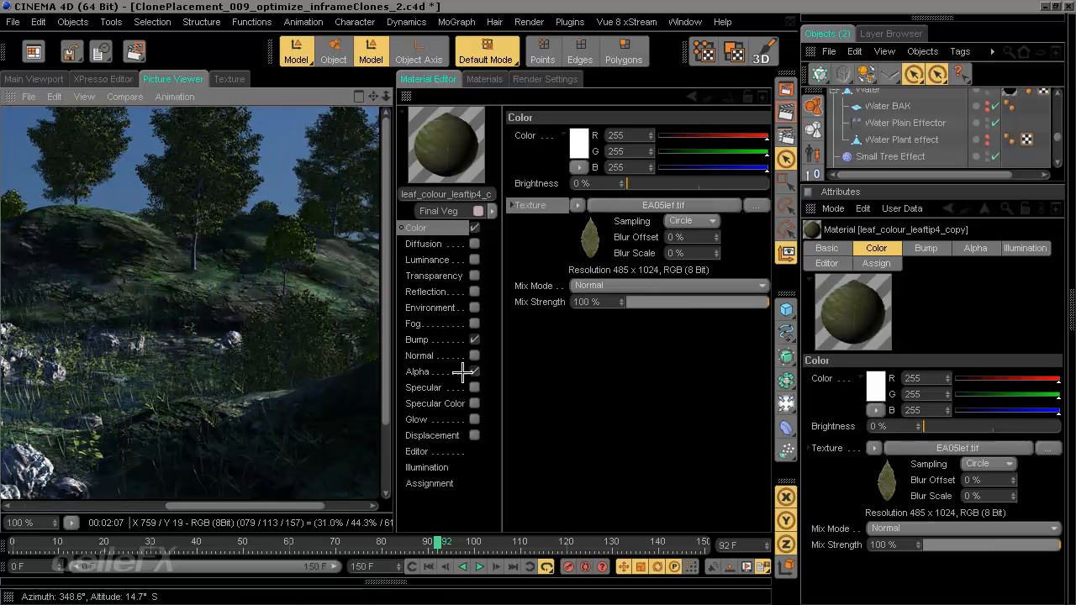
pyautogui.click(787, 136)
pyautogui.moveTo(264, 375); pyautogui.dragTo(159, 452)
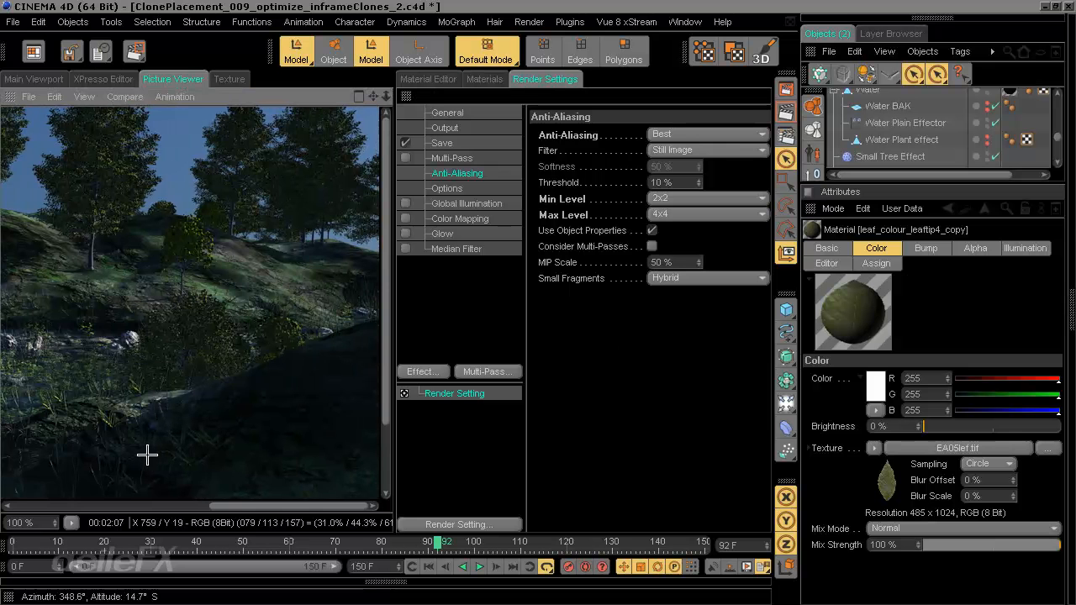
pyautogui.moveTo(147, 455); pyautogui.dragTo(241, 476)
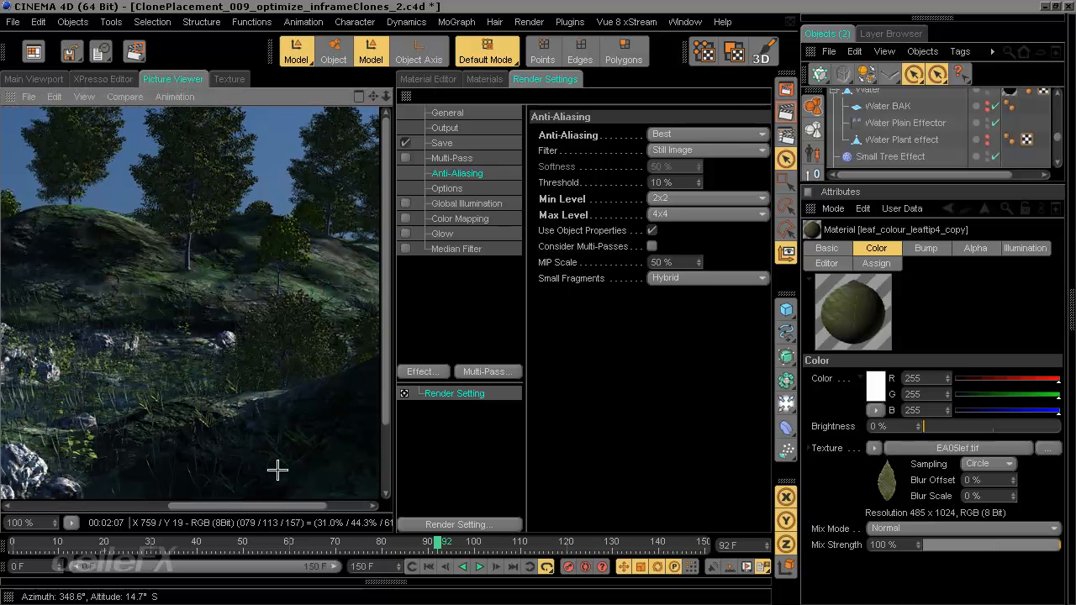
pyautogui.moveTo(300, 444); pyautogui.dragTo(193, 466)
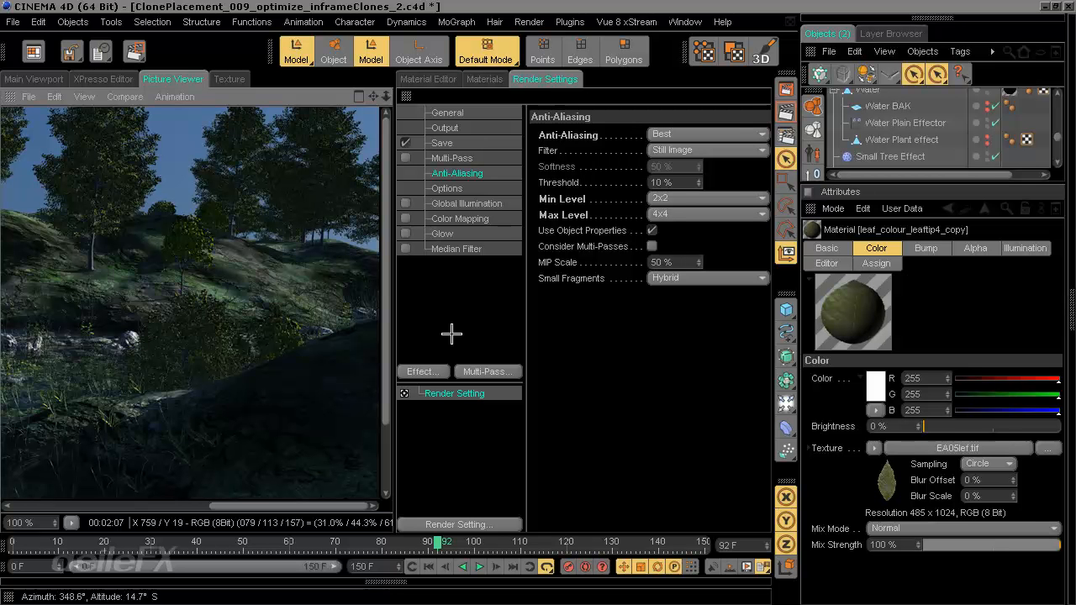
pyautogui.click(446, 127)
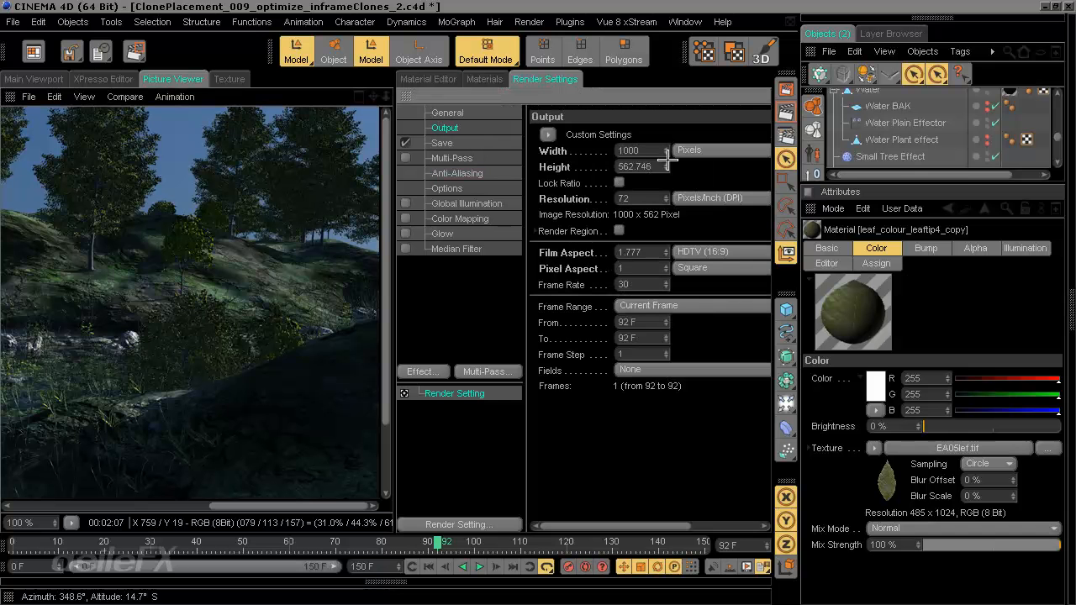
pyautogui.doubleClick(619, 149)
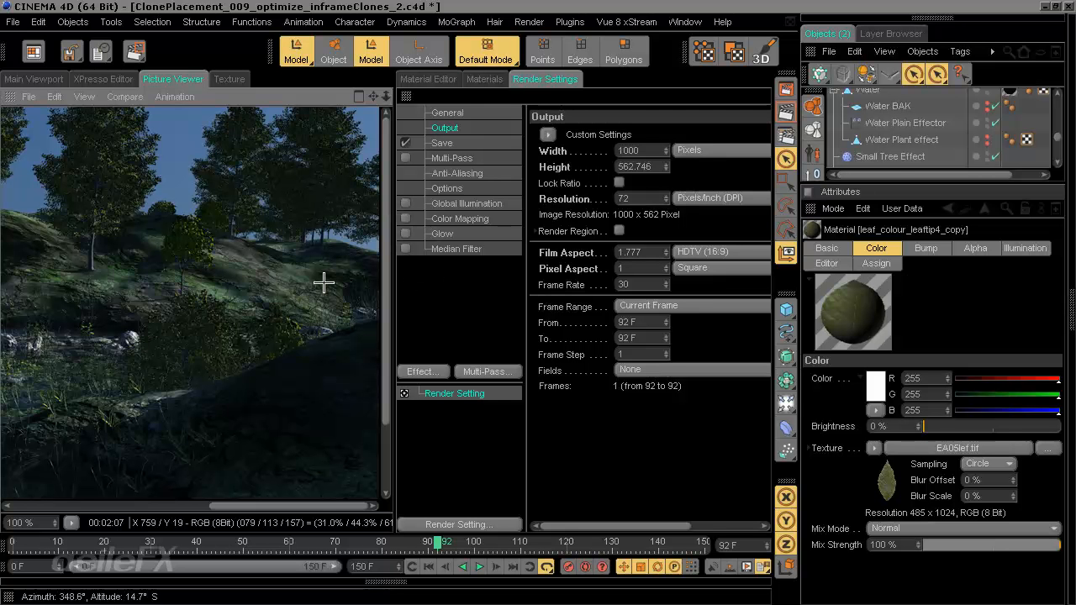
# Examine the render across its full width, from the riverbed rocks to the shaded slope and trees
pyautogui.moveTo(140, 284); pyautogui.dragTo(743, 252)
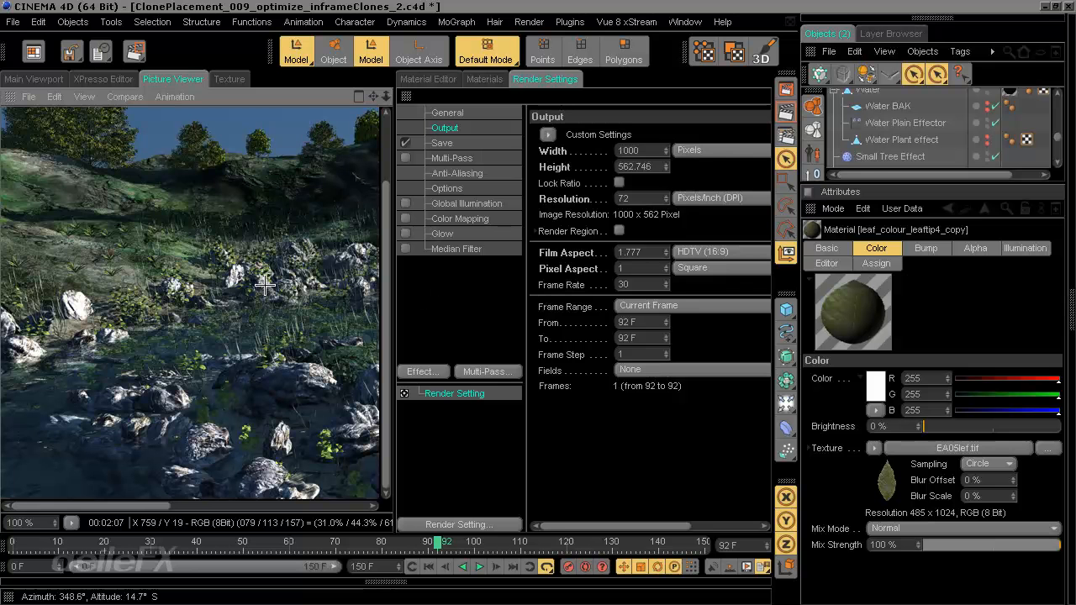
pyautogui.moveTo(264, 285); pyautogui.dragTo(193, 443)
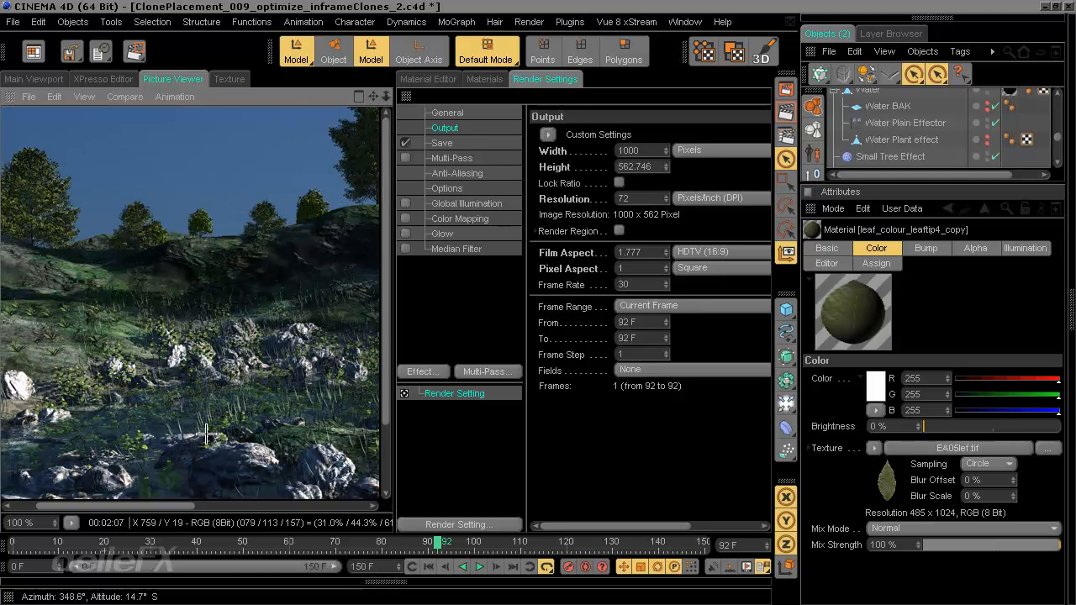
pyautogui.moveTo(206, 434); pyautogui.dragTo(302, 454)
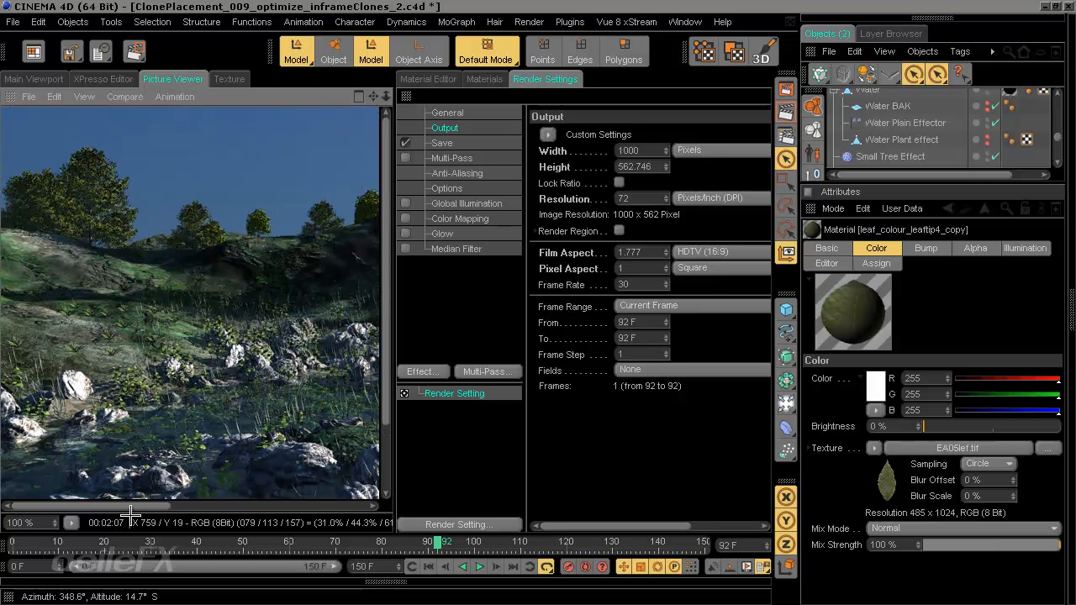
pyautogui.moveTo(135, 506); pyautogui.dragTo(250, 505)
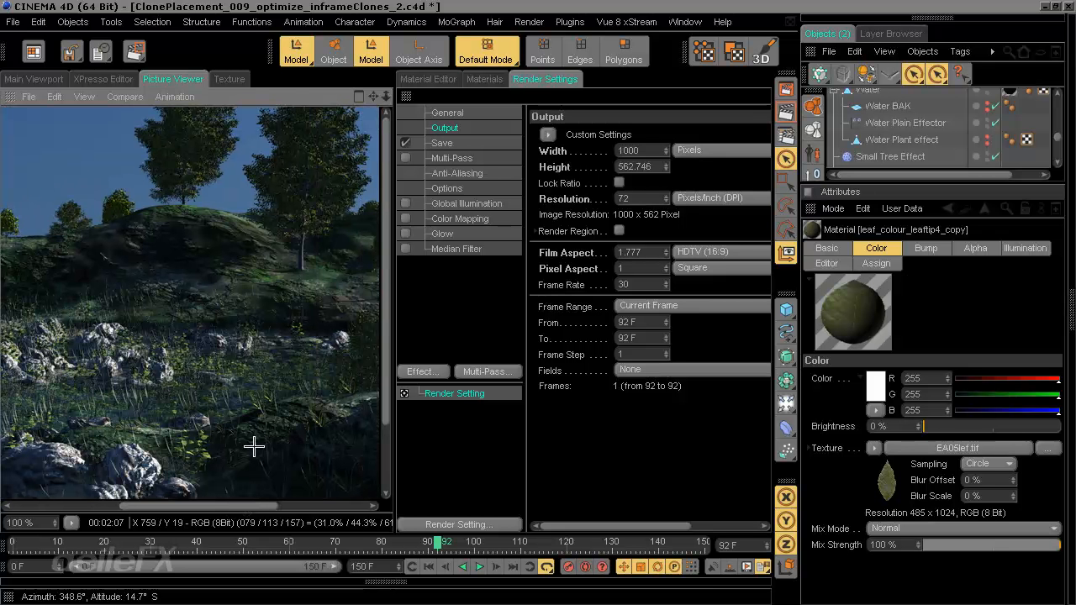
pyautogui.moveTo(266, 507); pyautogui.dragTo(285, 506)
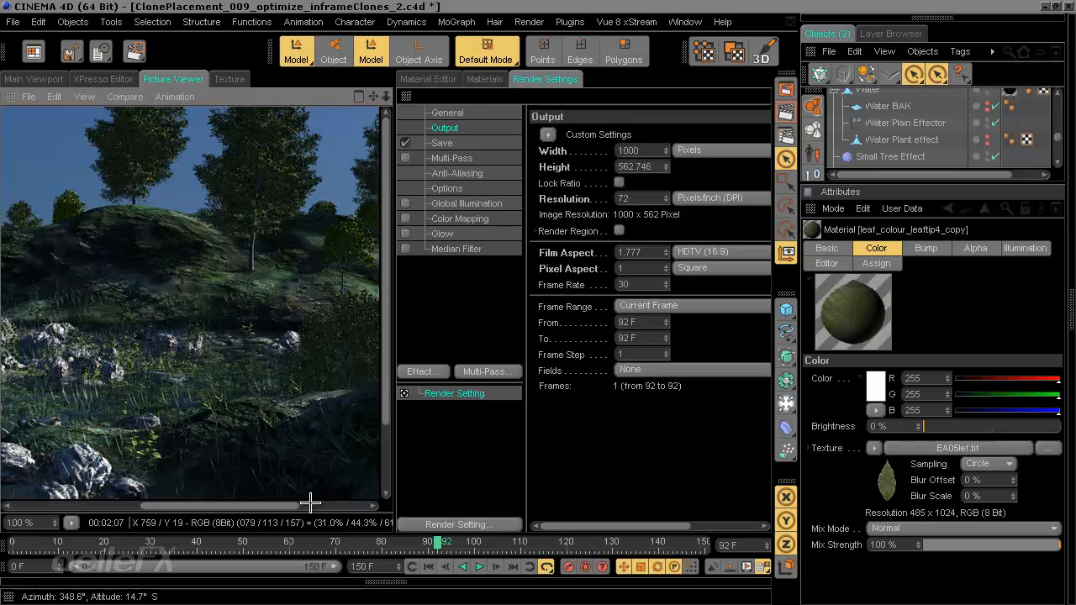
pyautogui.moveTo(310, 503); pyautogui.dragTo(323, 506)
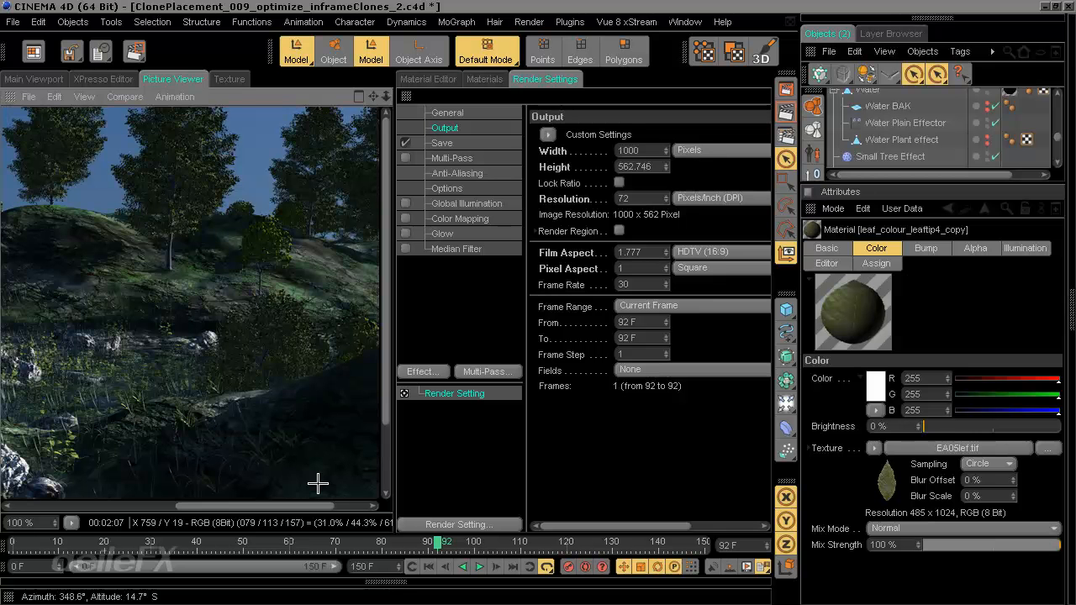
# Set the anti-aliasing filter to Animation in the render settings
pyautogui.moveTo(299, 506); pyautogui.dragTo(211, 508)
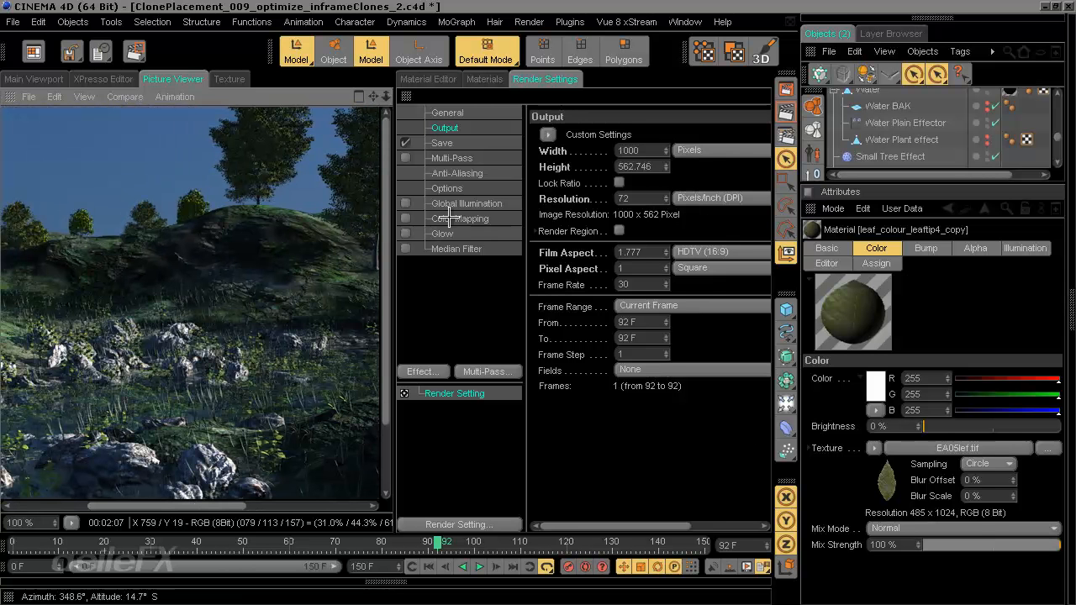
pyautogui.click(454, 174)
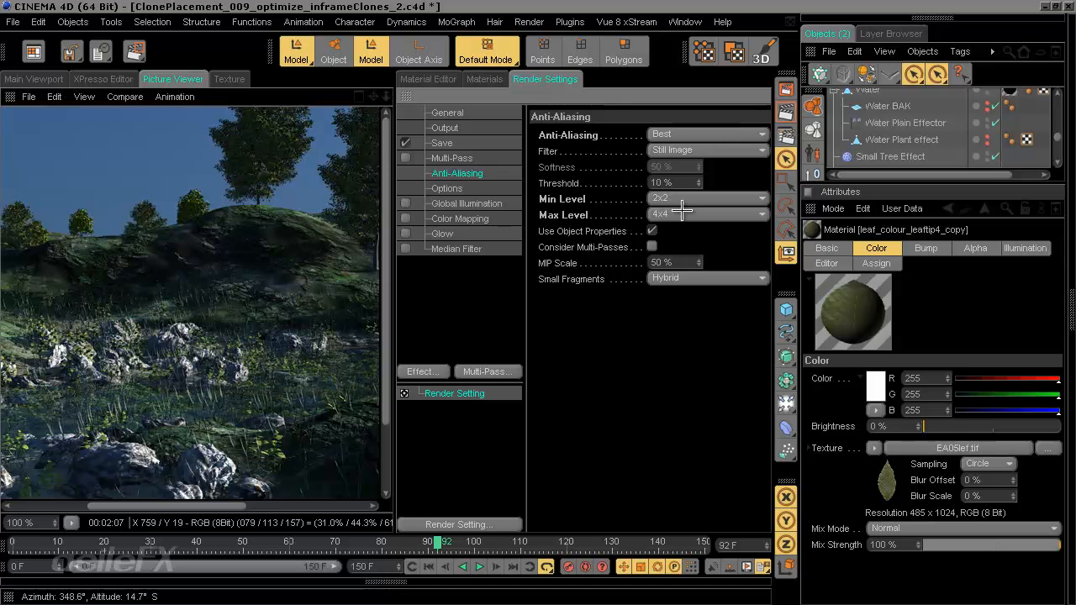
pyautogui.click(621, 200)
pyautogui.click(622, 217)
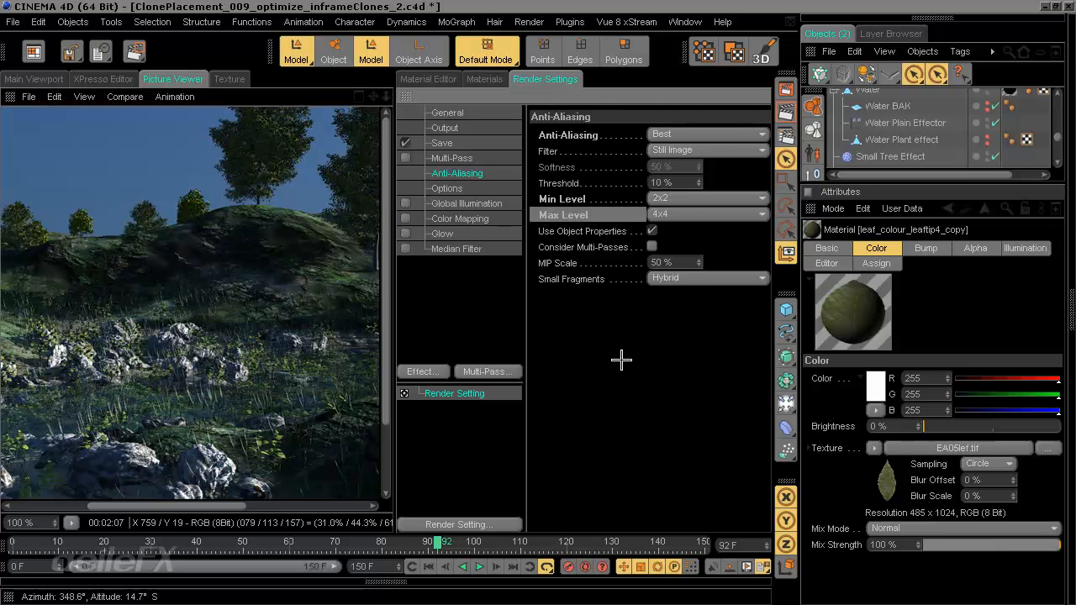
pyautogui.moveTo(257, 432)
pyautogui.mouseDown()
pyautogui.moveTo(258, 409)
pyautogui.moveTo(297, 423)
pyautogui.moveTo(266, 421)
pyautogui.mouseUp()
pyautogui.scroll(-1, 297, 423)
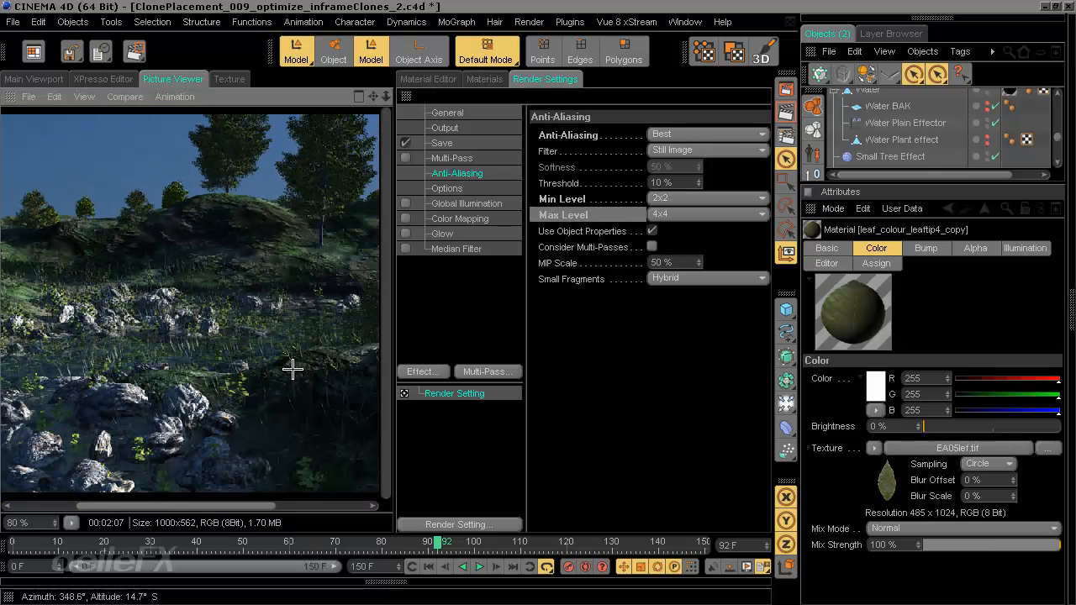
pyautogui.moveTo(287, 369); pyautogui.dragTo(288, 418)
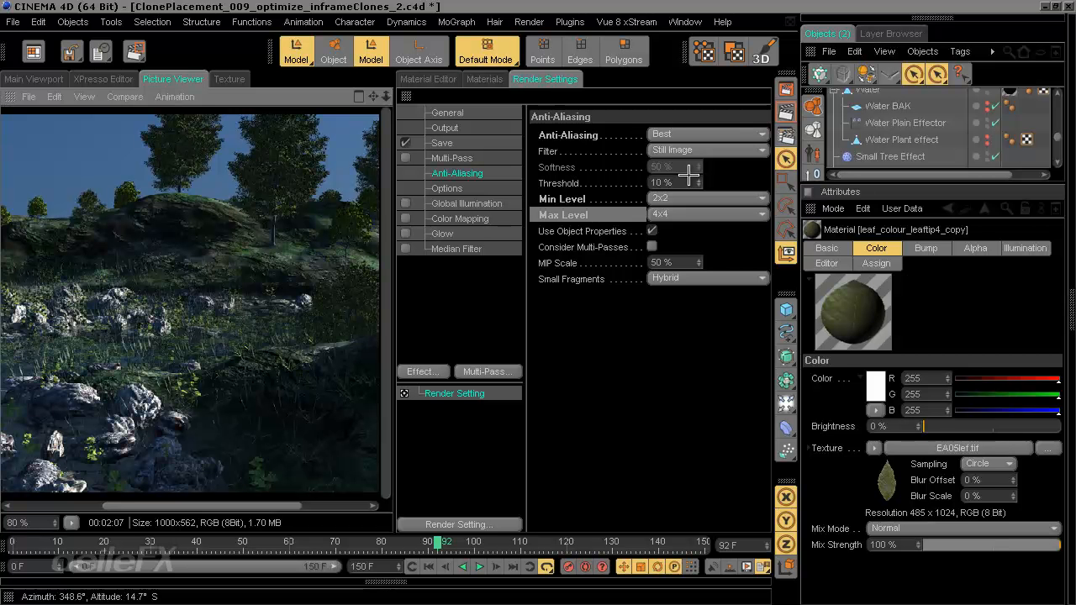
pyautogui.click(706, 150)
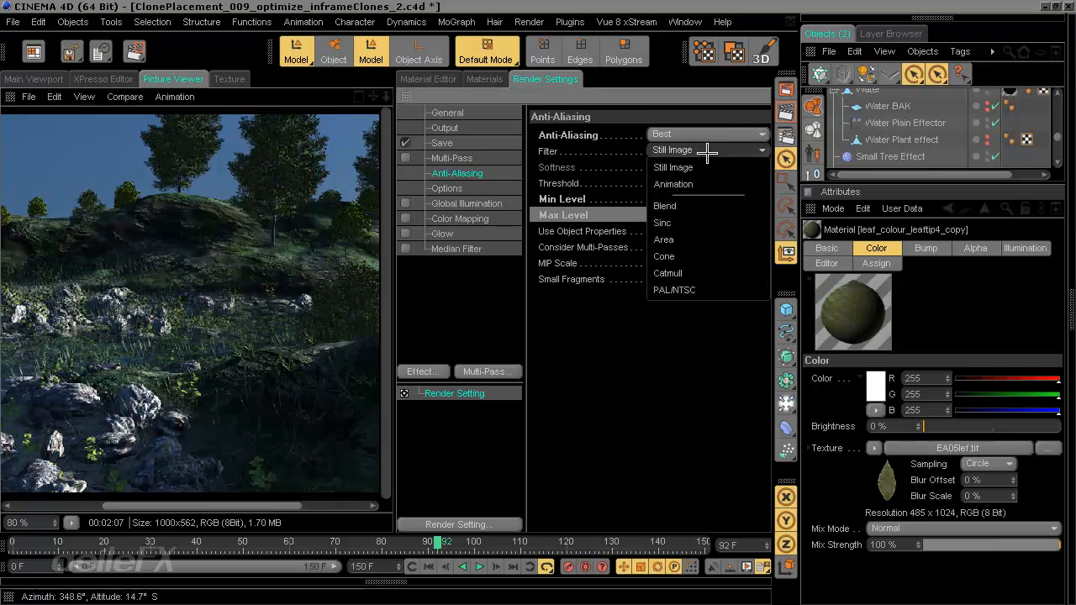
pyautogui.click(679, 185)
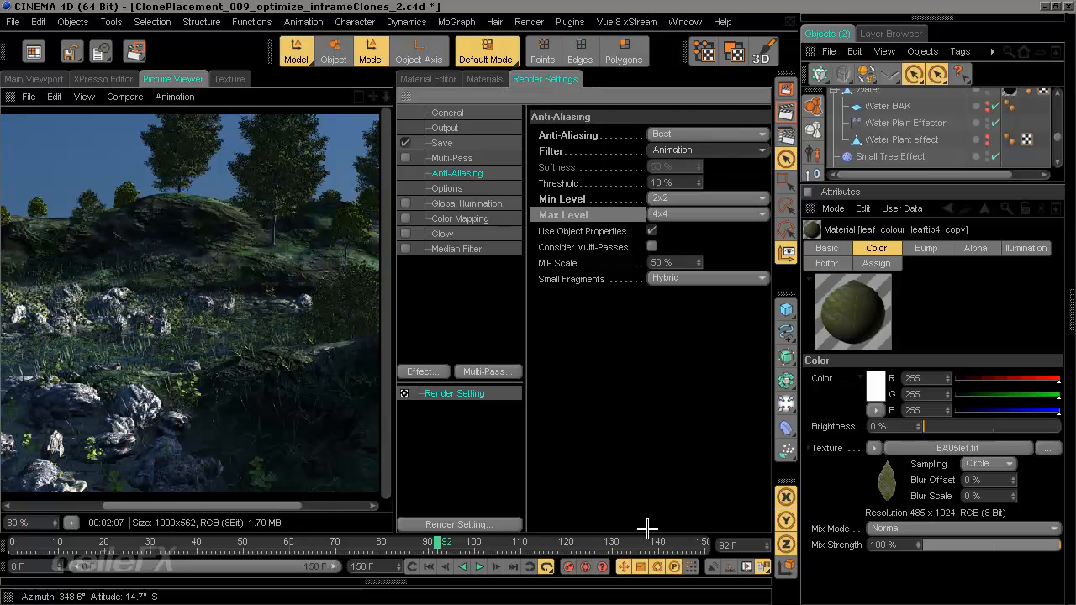
# Enable Global Illumination in the render settings and show its Irradiance Cache options
pyautogui.click(446, 202)
pyautogui.moveTo(302, 367); pyautogui.dragTo(322, 403)
pyautogui.moveTo(394, 278); pyautogui.dragTo(483, 289)
pyautogui.moveTo(350, 294); pyautogui.dragTo(313, 326)
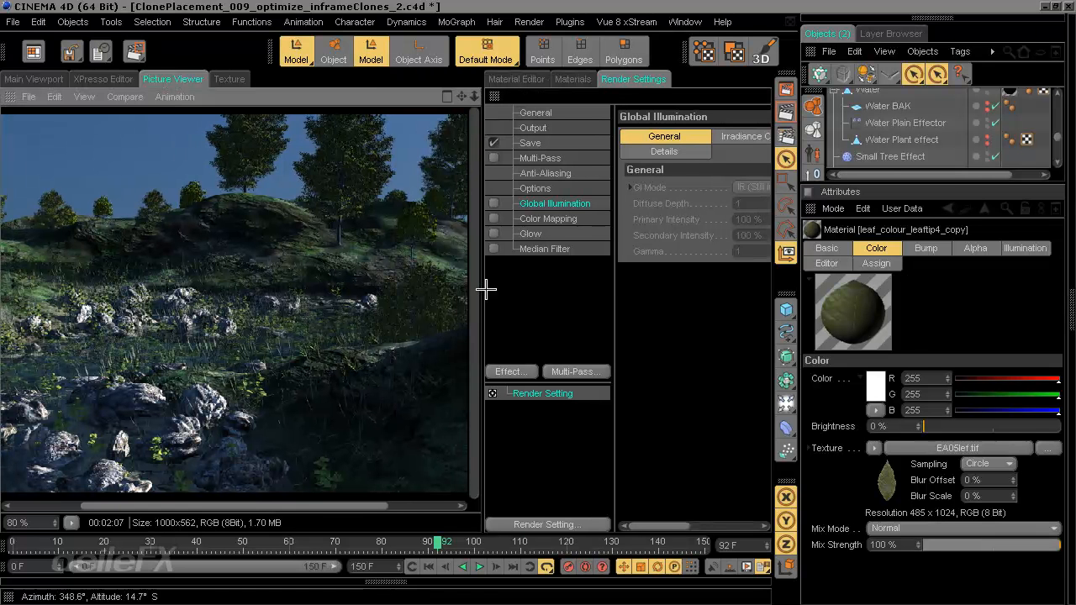
pyautogui.moveTo(483, 289); pyautogui.dragTo(444, 293)
pyautogui.moveTo(341, 349); pyautogui.dragTo(248, 358)
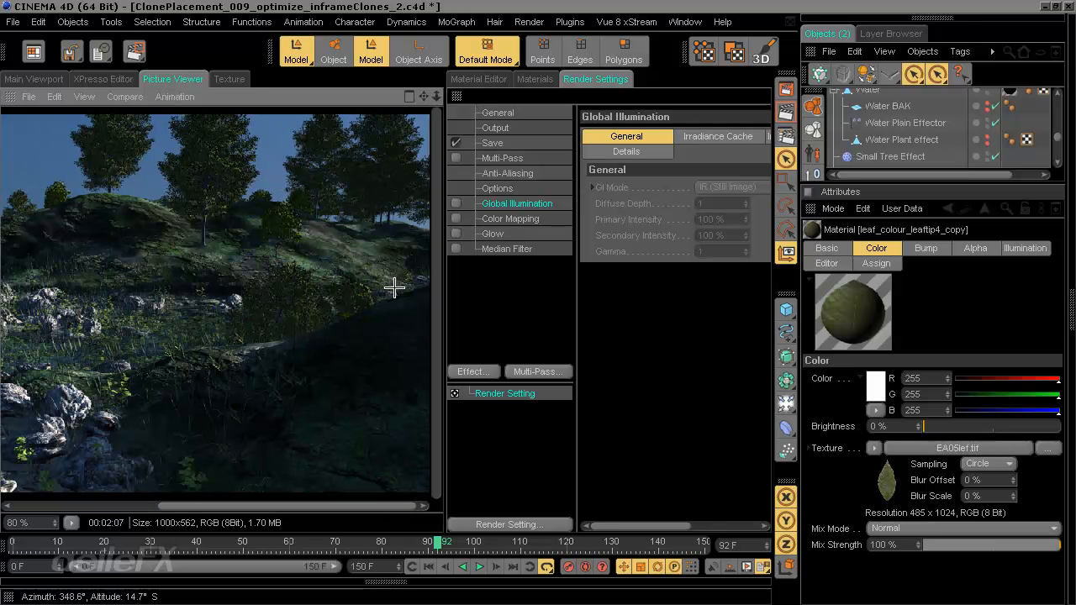
pyautogui.moveTo(227, 309); pyautogui.dragTo(330, 339)
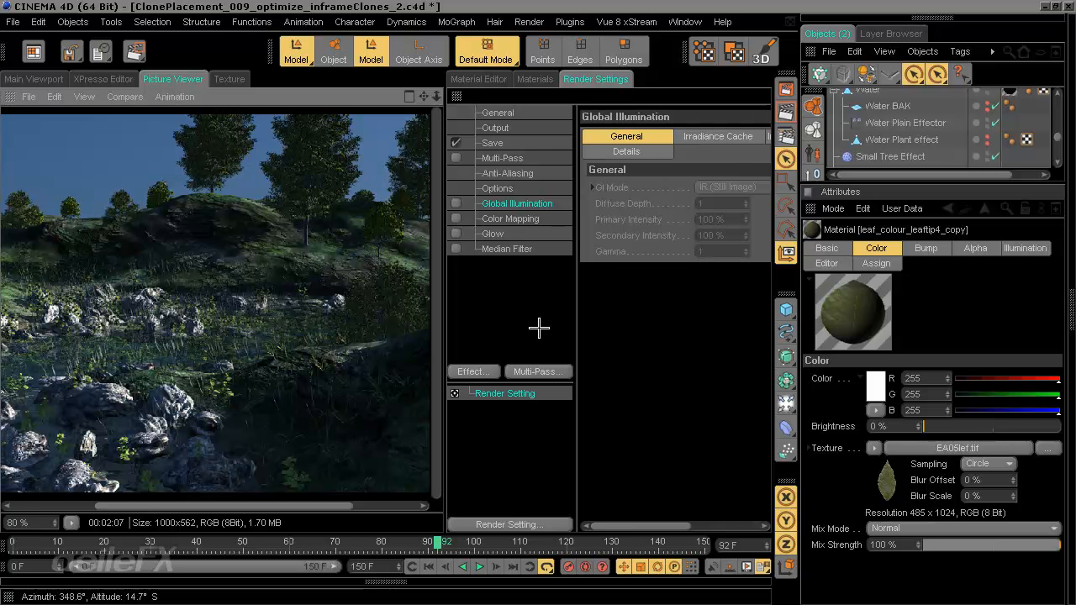
pyautogui.click(719, 136)
pyautogui.click(457, 204)
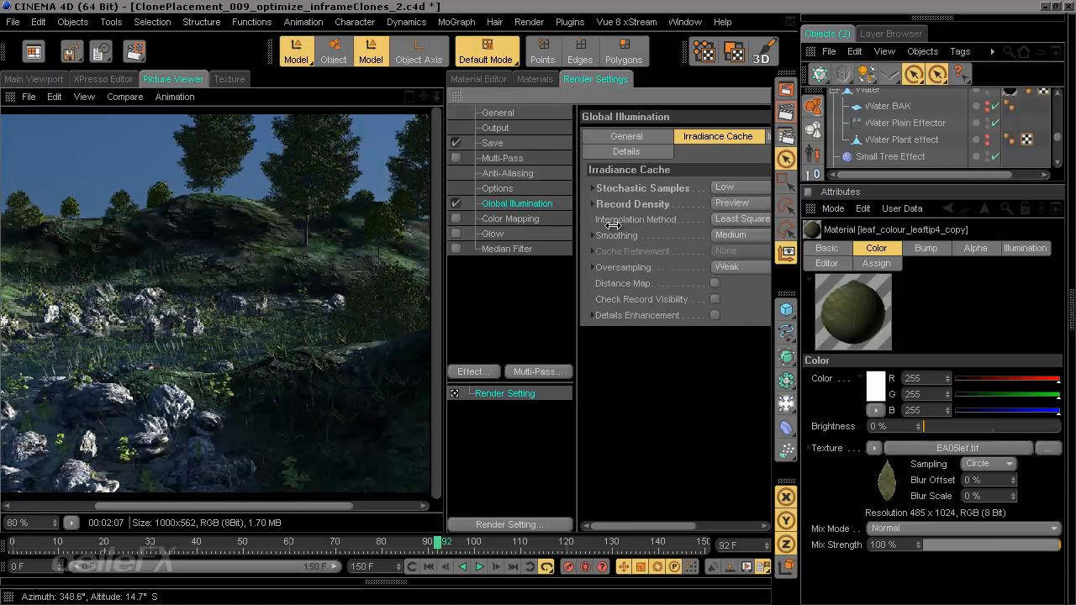
# Set the Global Illumination GI Mode to IR (Camera Animation)
pyautogui.moveTo(443, 298); pyautogui.dragTo(347, 296)
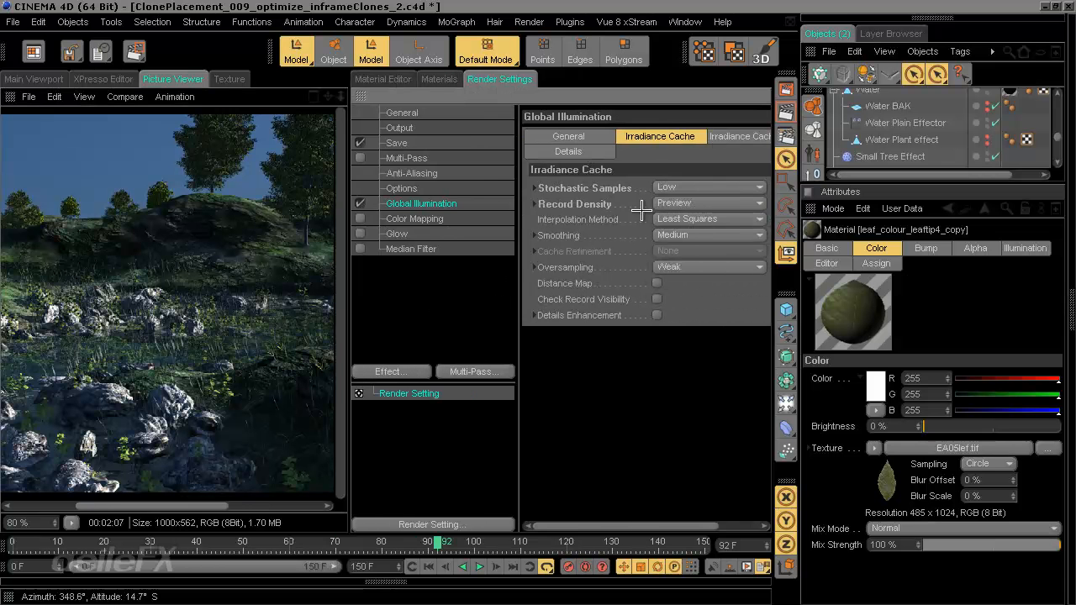
pyautogui.click(606, 136)
pyautogui.click(697, 187)
pyautogui.click(687, 222)
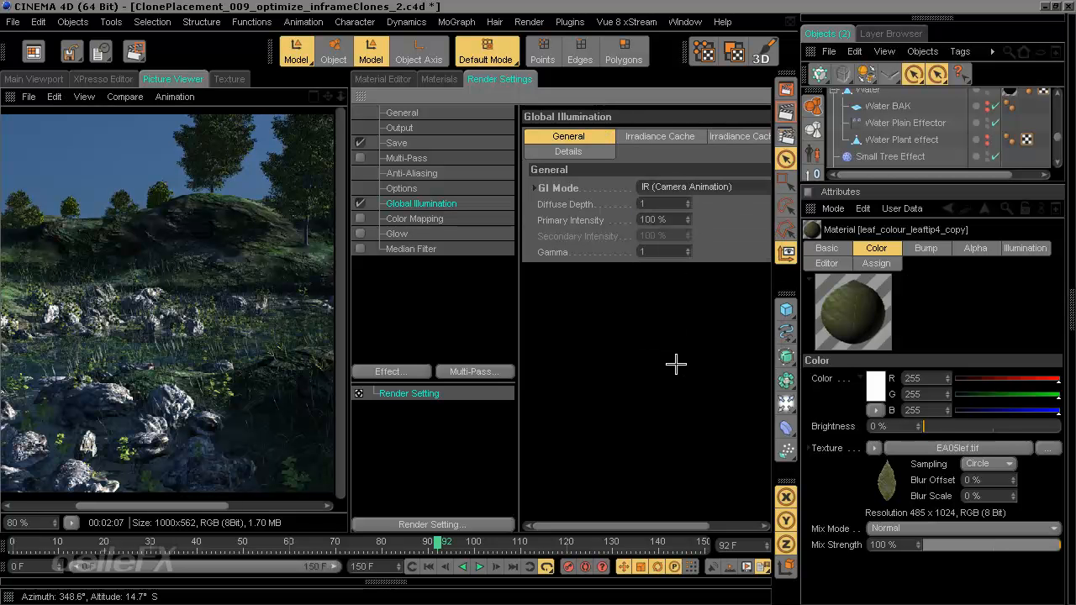
# Review the Stochastic Samples and Record Density choices for the irradiance cache, keeping the current selections
pyautogui.click(671, 137)
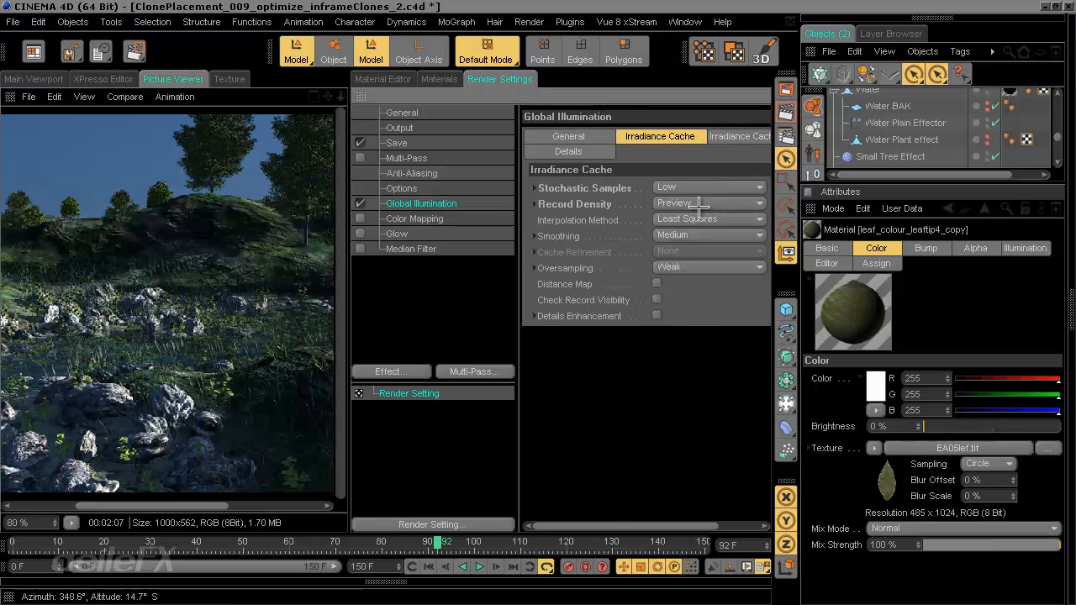
pyautogui.click(689, 185)
pyautogui.click(709, 202)
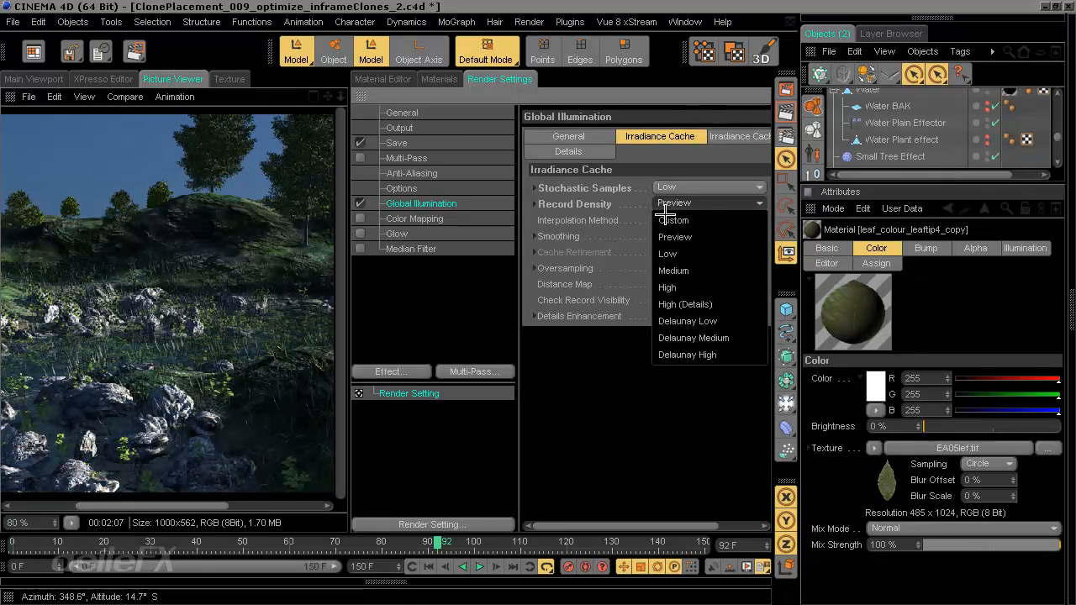
pyautogui.click(625, 363)
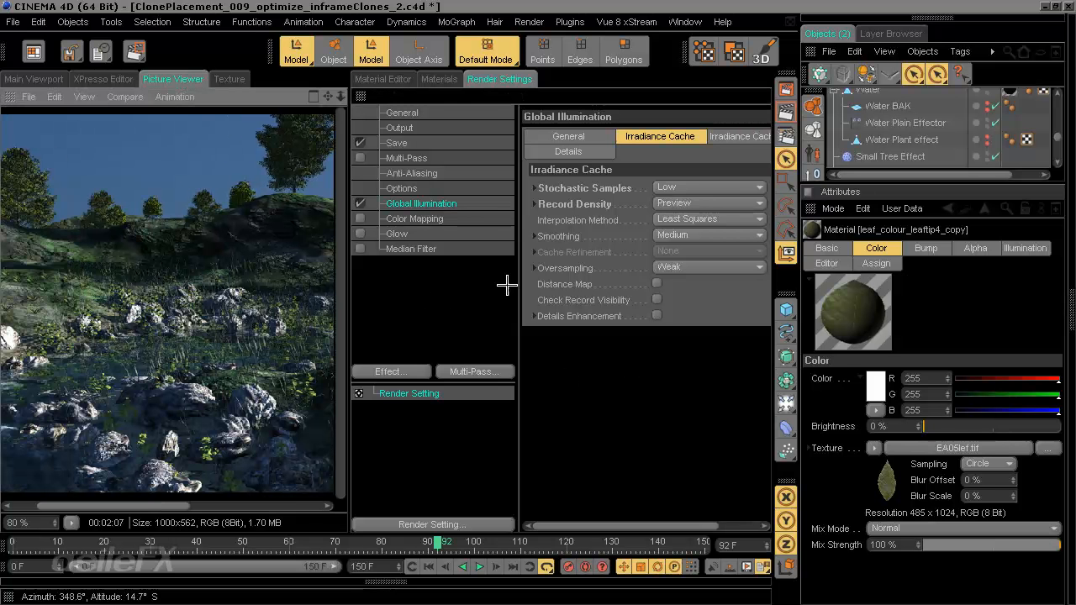
# Show the render's general Options and inspect the trees and hillside in the rendered image at 156.25% zoom
pyautogui.moveTo(519, 289); pyautogui.dragTo(551, 289)
pyautogui.moveTo(349, 304); pyautogui.dragTo(364, 304)
pyautogui.click(445, 189)
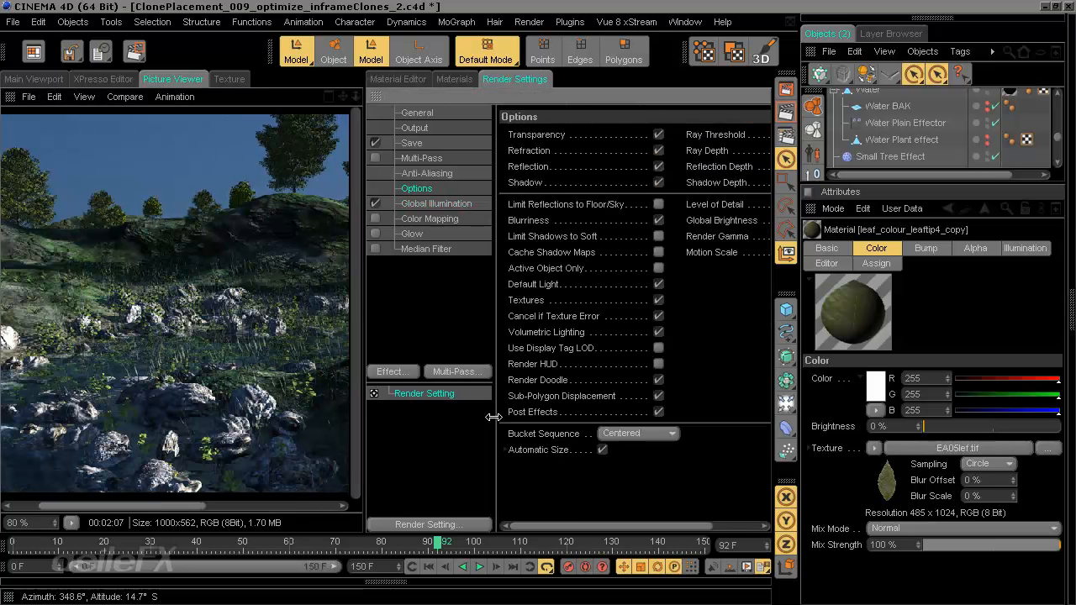
pyautogui.moveTo(572, 527); pyautogui.dragTo(574, 527)
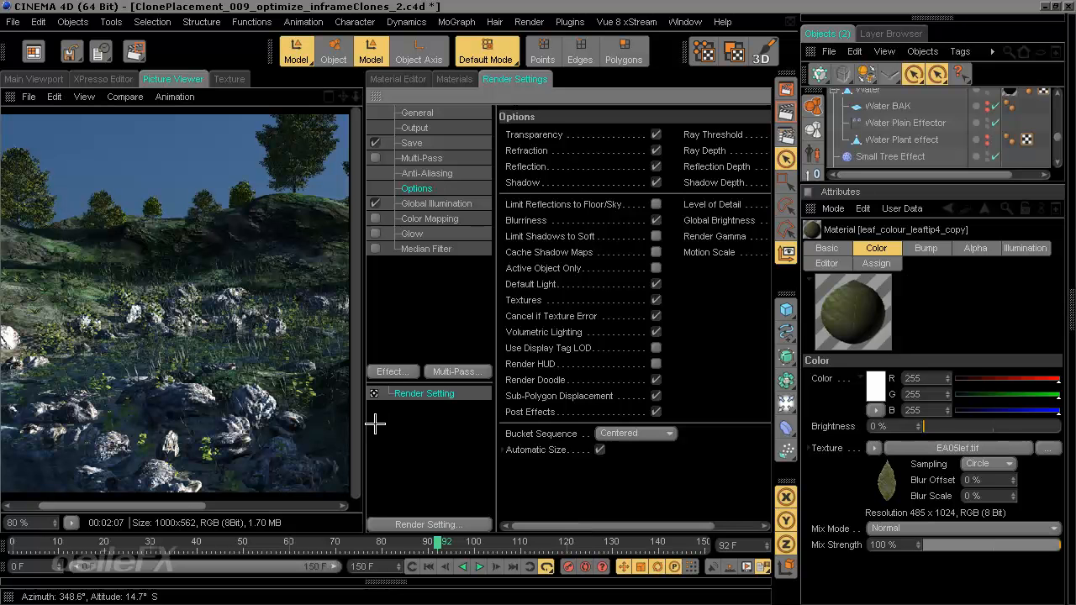
pyautogui.moveTo(365, 423); pyautogui.dragTo(314, 424)
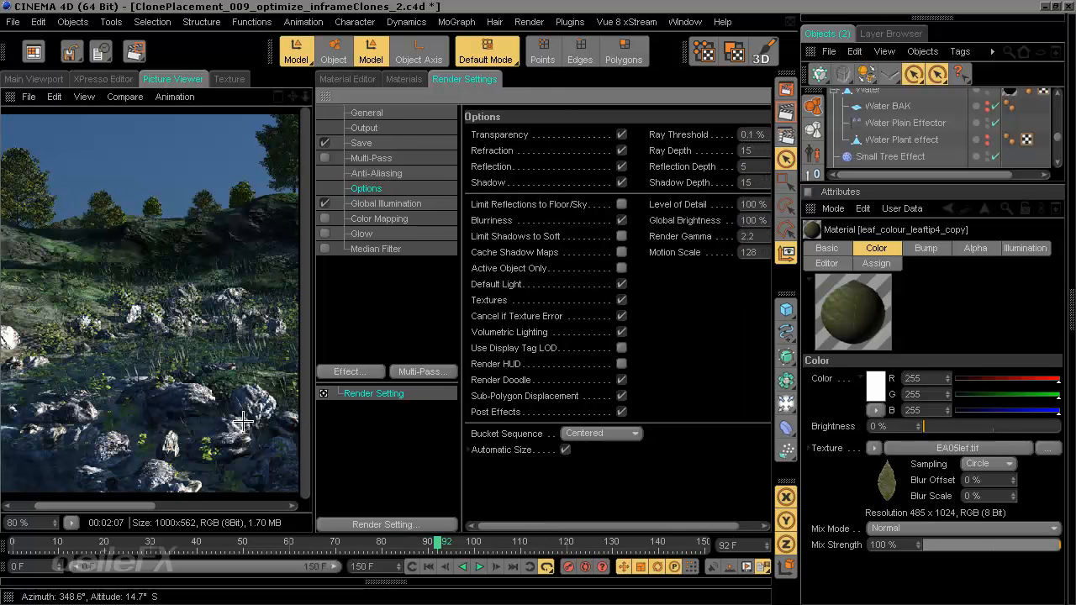
pyautogui.scroll(3, 243, 422)
pyautogui.moveTo(220, 280); pyautogui.dragTo(26, 443)
pyautogui.moveTo(237, 269); pyautogui.dragTo(132, 305)
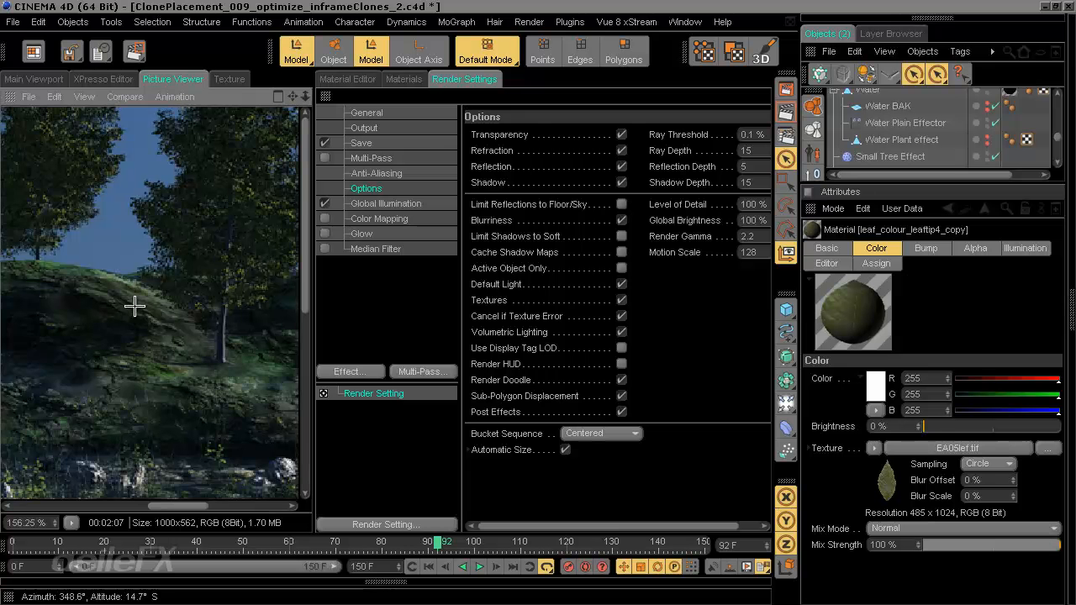
pyautogui.moveTo(196, 260); pyautogui.dragTo(117, 314)
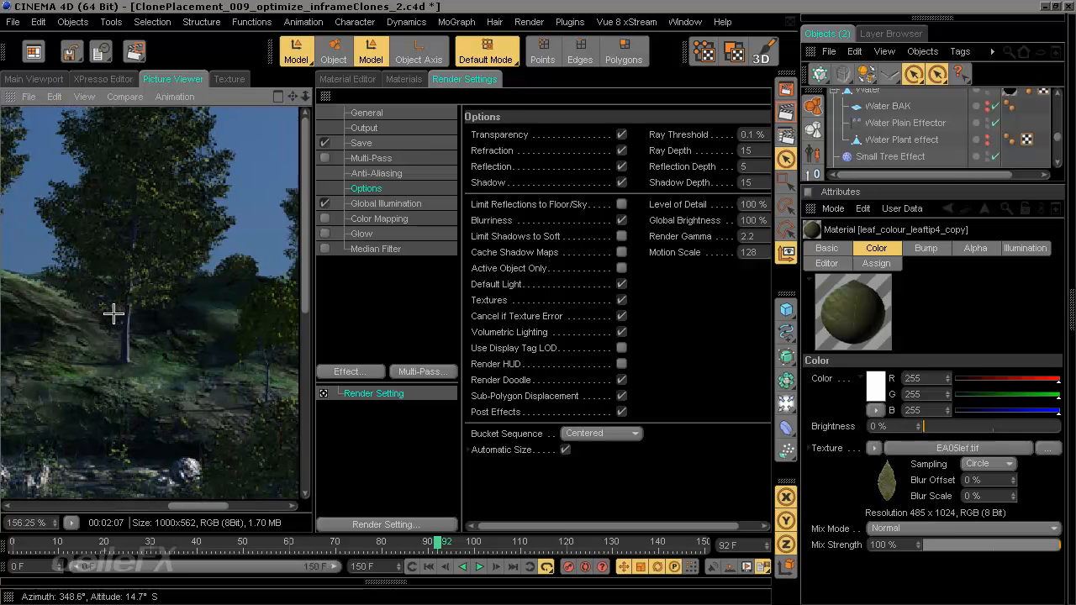
pyautogui.moveTo(154, 295); pyautogui.dragTo(59, 294)
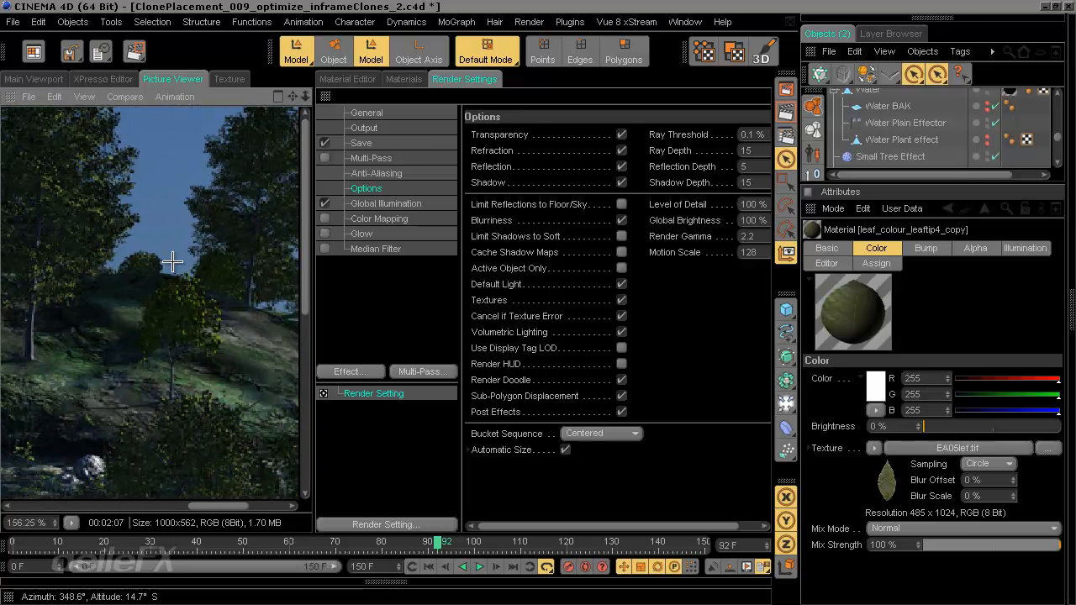
pyautogui.moveTo(200, 239); pyautogui.dragTo(100, 290)
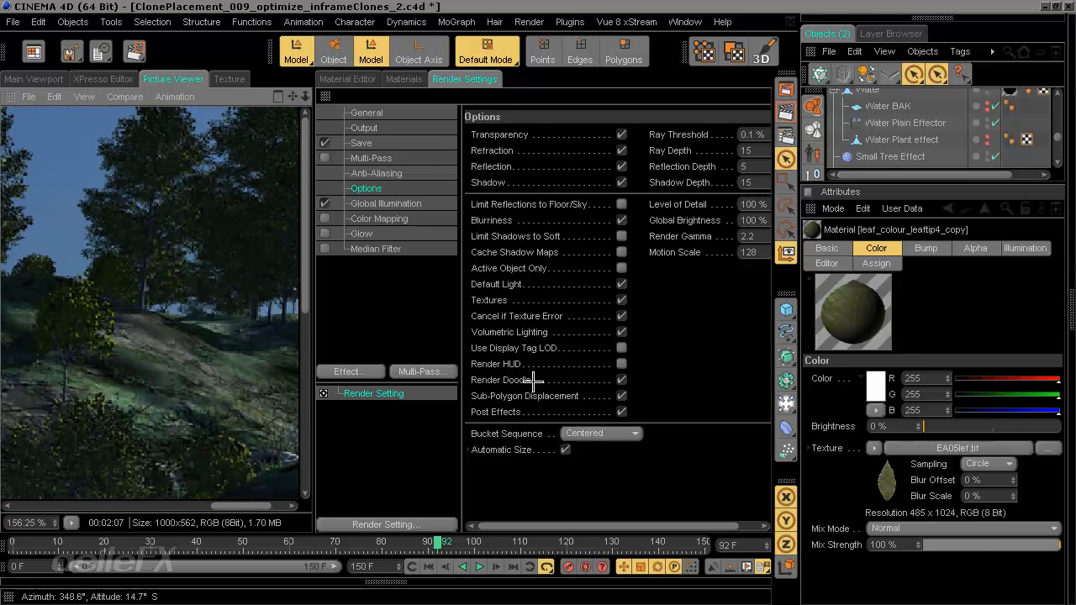
# Review the Ray Depth and Shadow Depth render options alongside the shaded foliage and slope in the render
pyautogui.moveTo(459, 348); pyautogui.dragTo(444, 348)
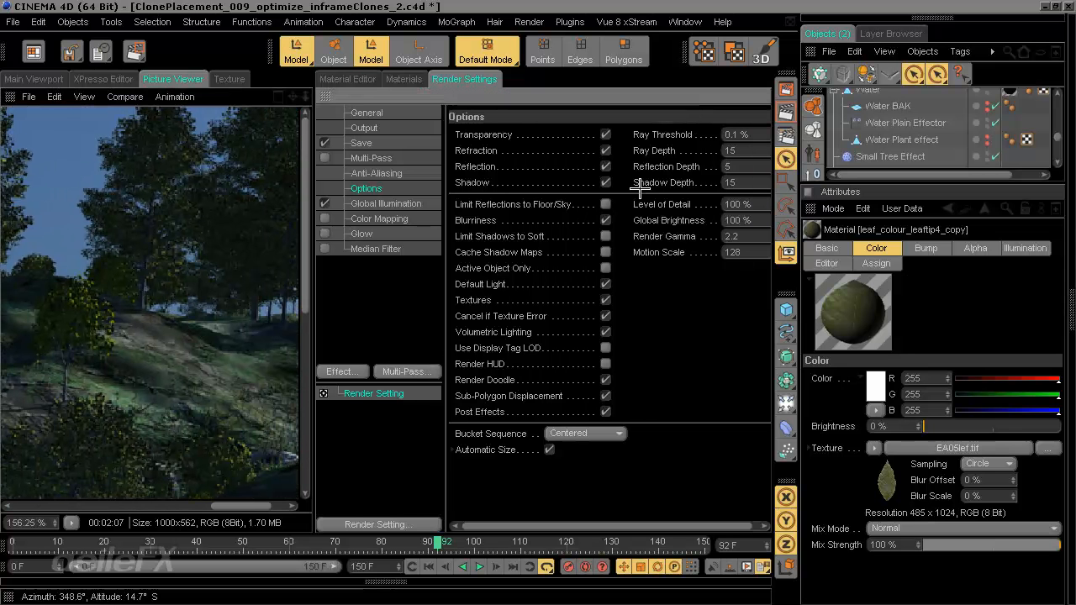
pyautogui.click(682, 151)
pyautogui.click(691, 183)
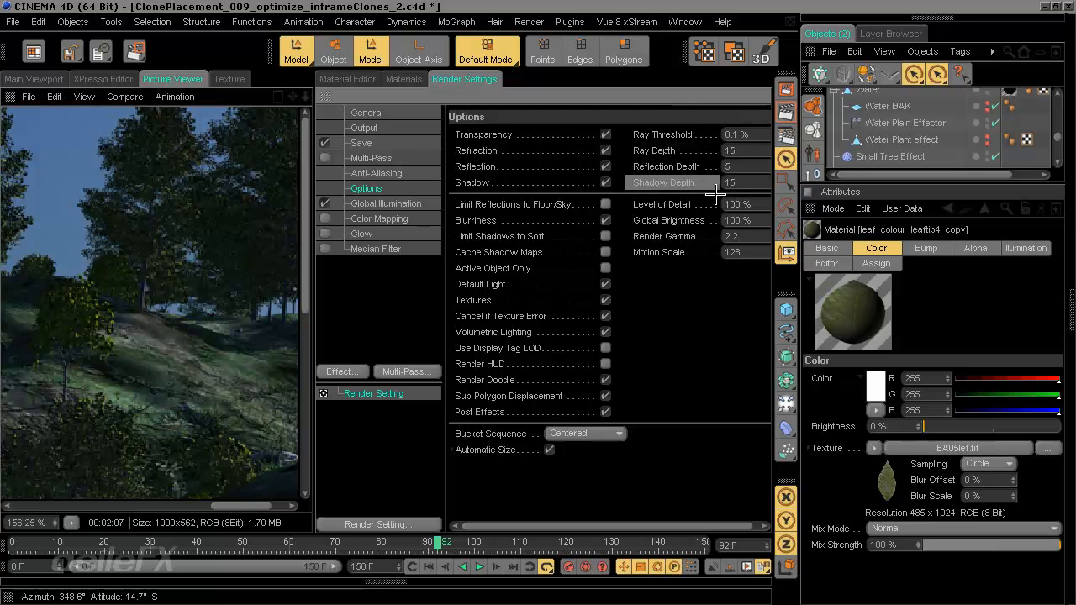
pyautogui.click(710, 148)
pyautogui.click(735, 151)
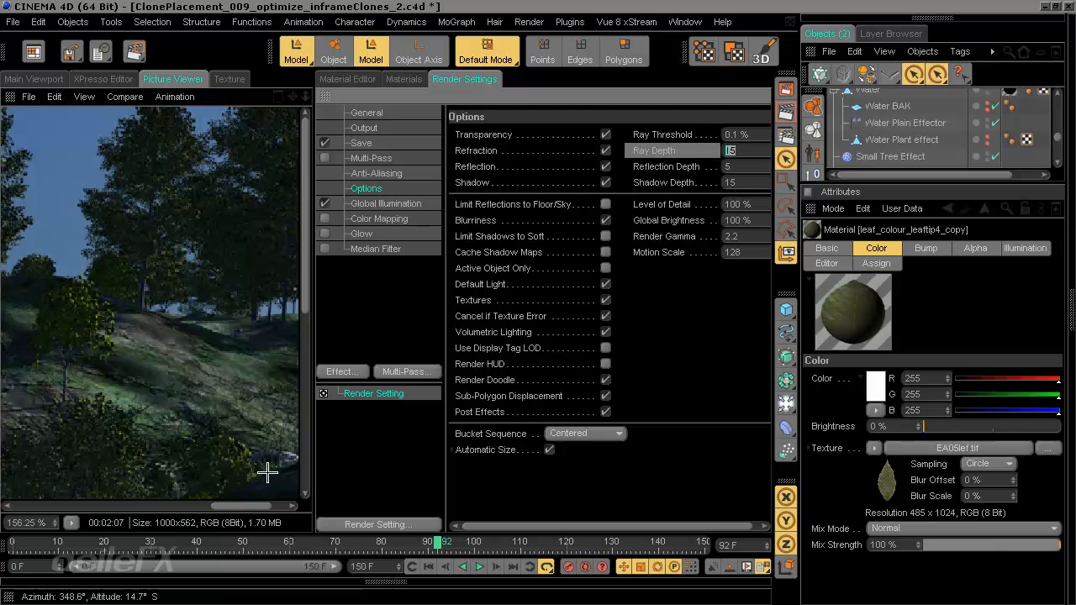
pyautogui.moveTo(266, 471); pyautogui.dragTo(280, 436)
pyautogui.scroll(-2, 253, 410)
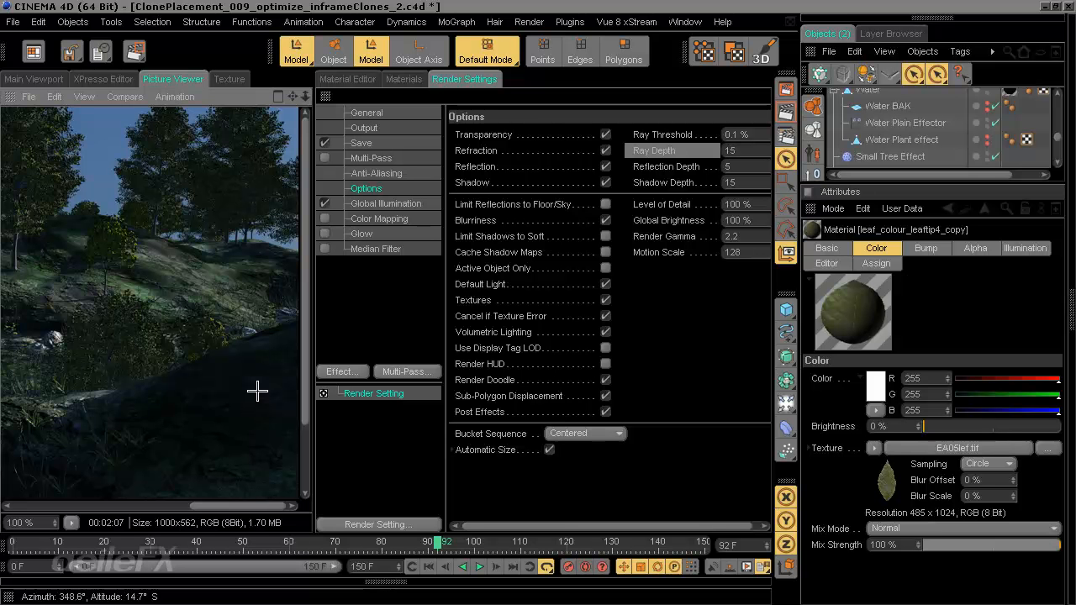
# Inspect the overlapping tree foliage in an enlarged render view and recheck the Ray Depth option
pyautogui.moveTo(180, 408); pyautogui.dragTo(671, 433)
pyautogui.moveTo(313, 306); pyautogui.dragTo(477, 308)
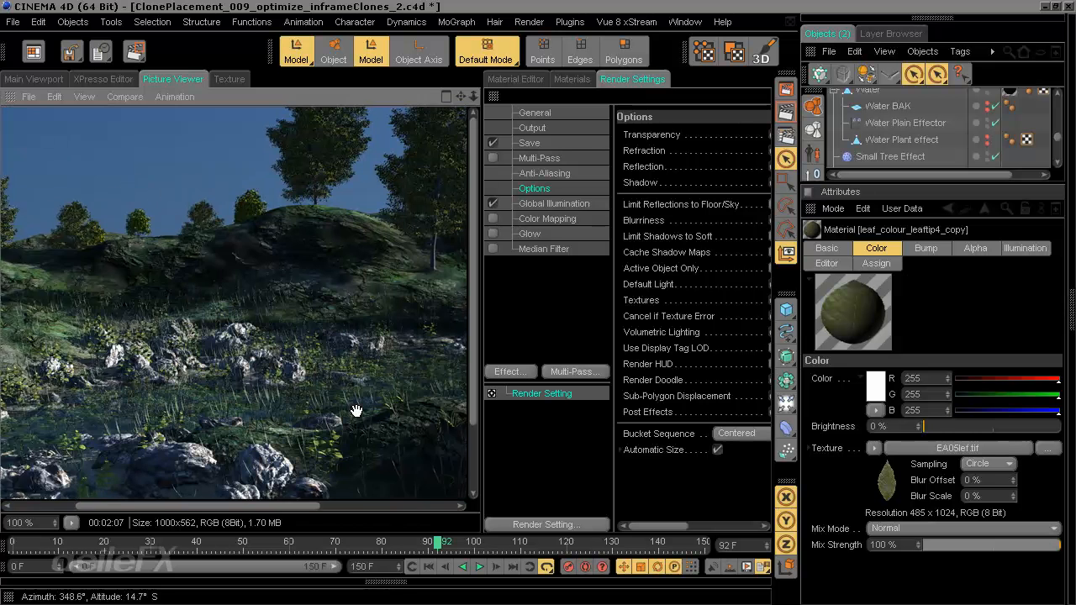
pyautogui.scroll(2, 357, 376)
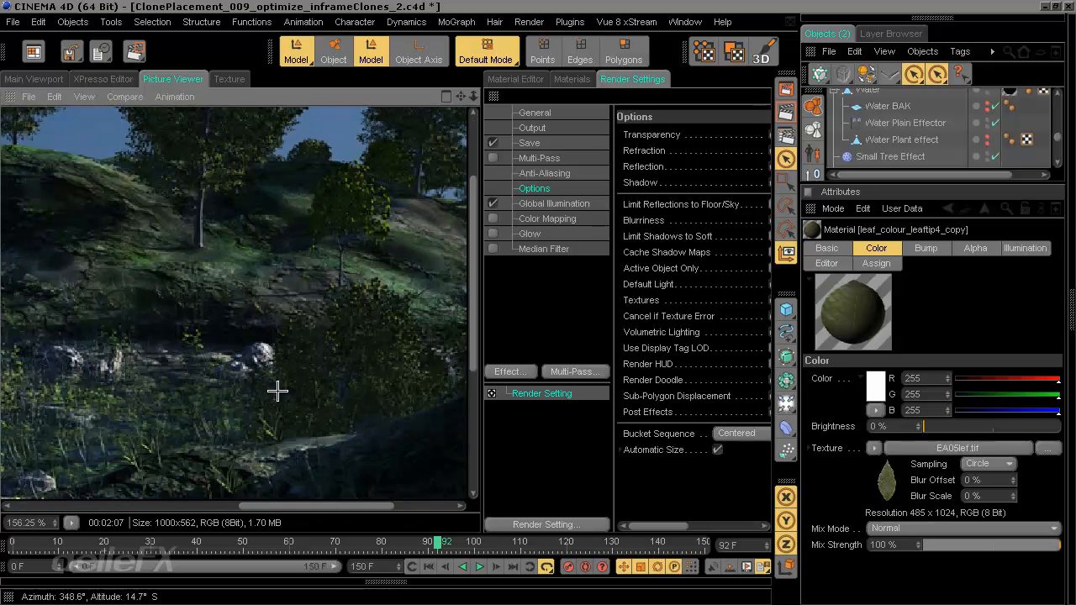
pyautogui.moveTo(353, 280); pyautogui.dragTo(268, 411)
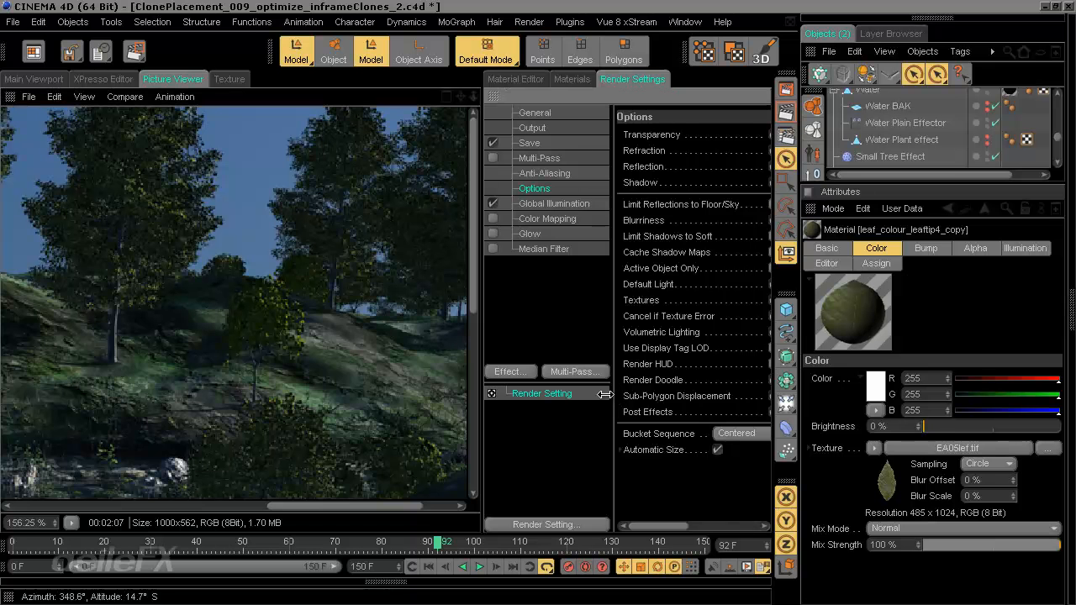
pyautogui.moveTo(482, 421); pyautogui.dragTo(275, 476)
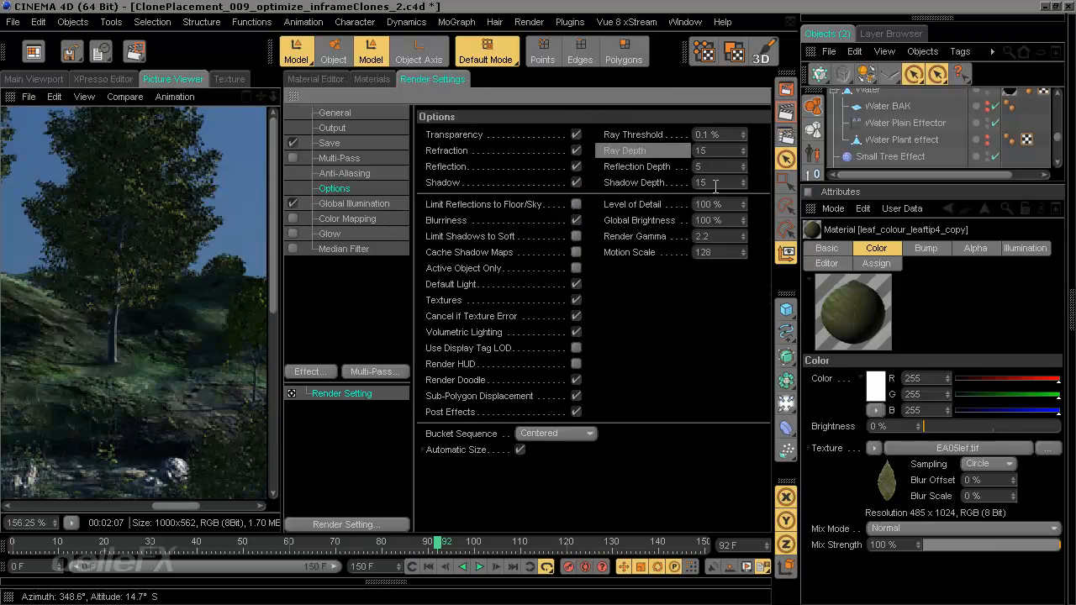
pyautogui.press('Return')
pyautogui.click(723, 148)
# Maximize the Picture Viewer and examine the render from the hills and trees down to the riverbed rocks
pyautogui.middleClick(294, 97)
pyautogui.moveTo(432, 364); pyautogui.dragTo(614, 331)
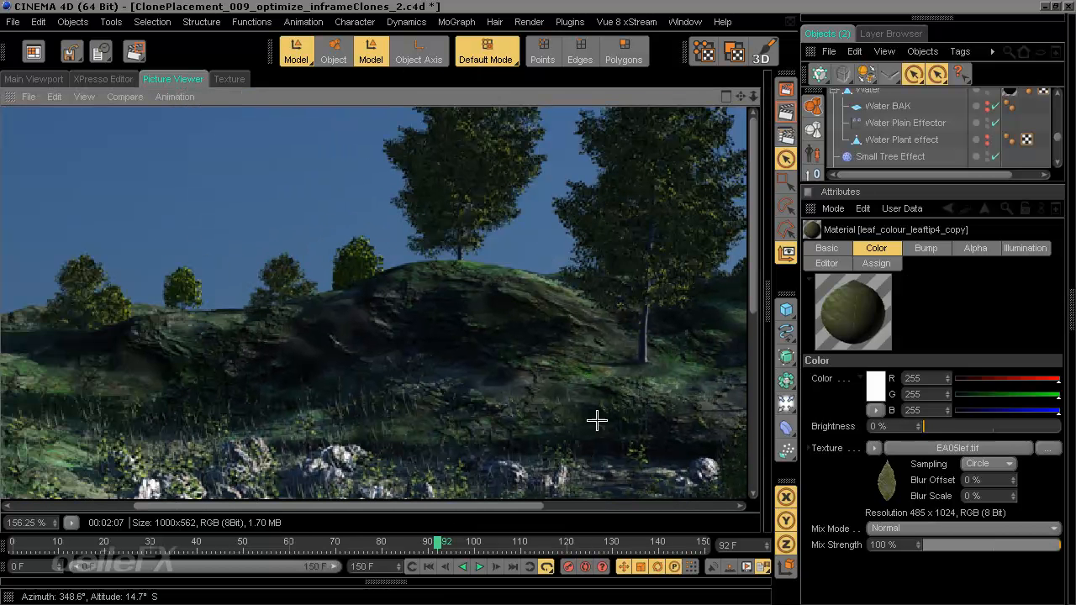
pyautogui.moveTo(596, 423); pyautogui.dragTo(632, 456)
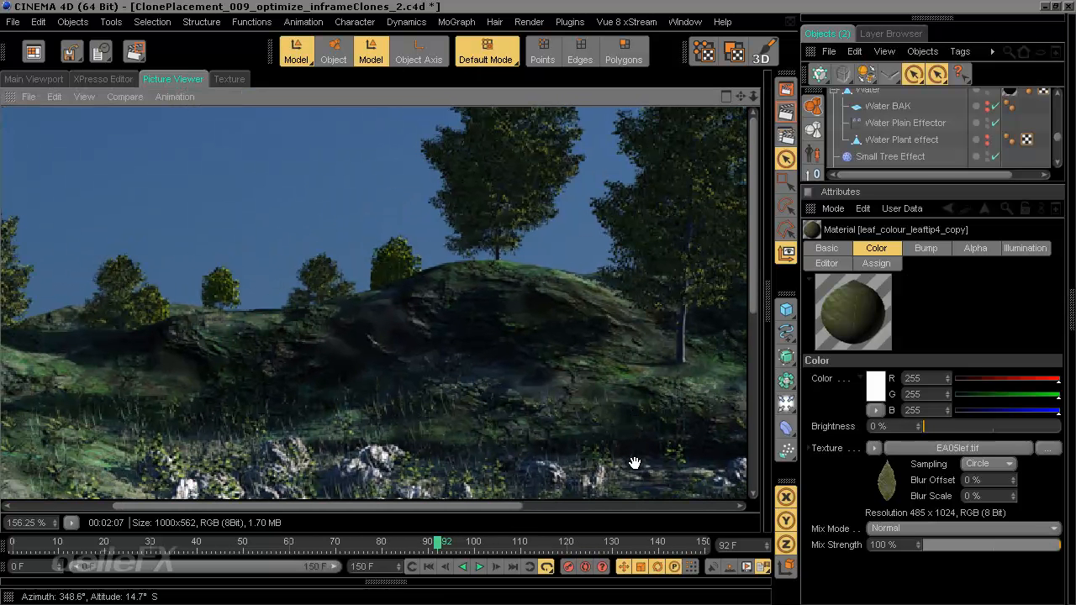
pyautogui.moveTo(406, 395); pyautogui.dragTo(632, 332)
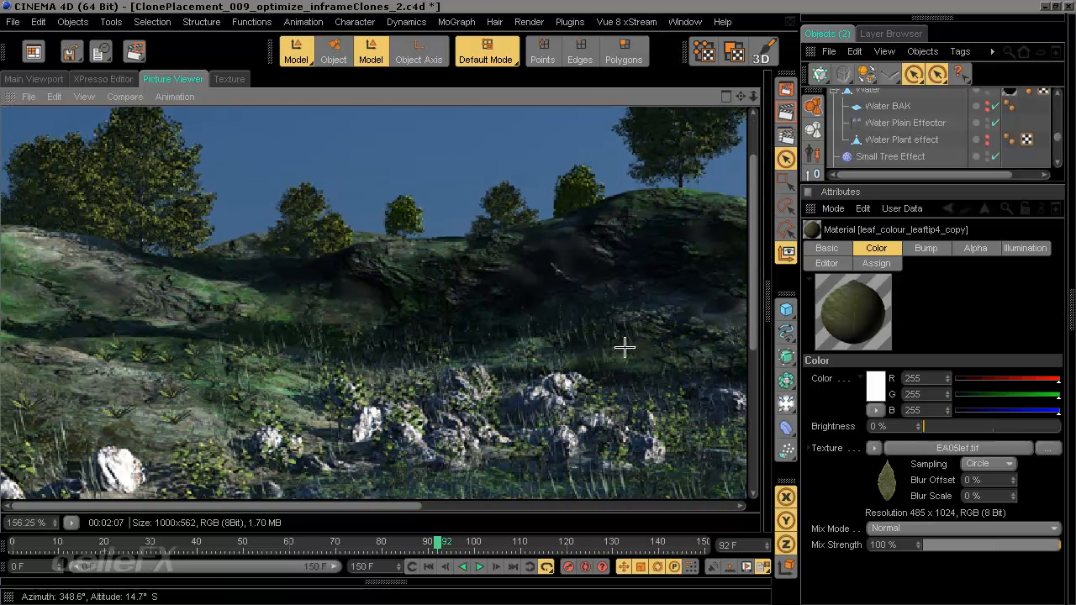
pyautogui.scroll(-2, 622, 348)
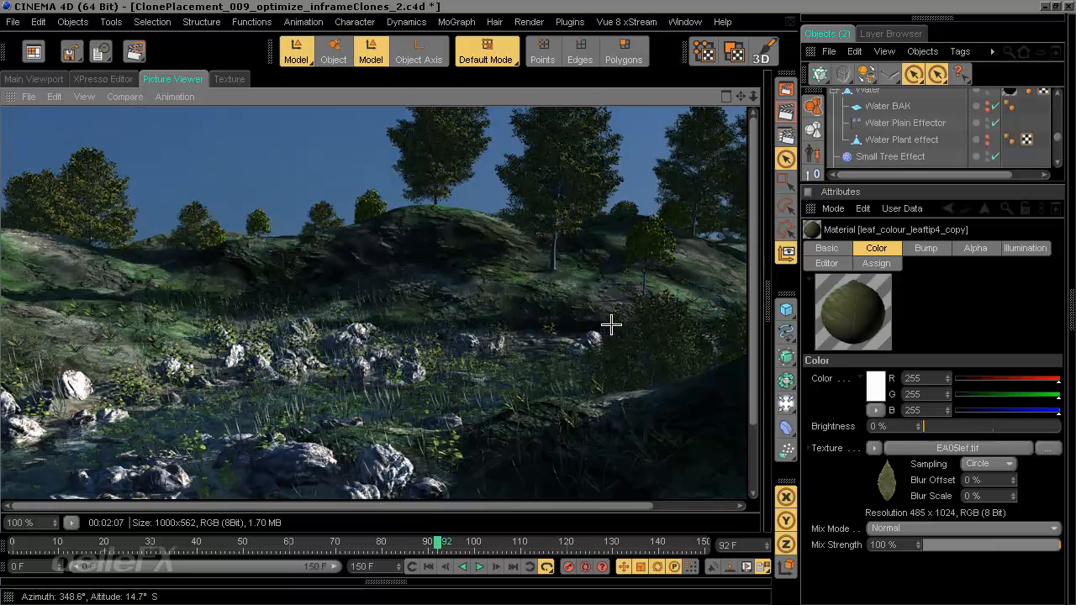
# Show the Alpha channel and its Soft option for leaf_colour_leaftip4_copy, and inspect the foliage and riverbank in the render
pyautogui.click(975, 248)
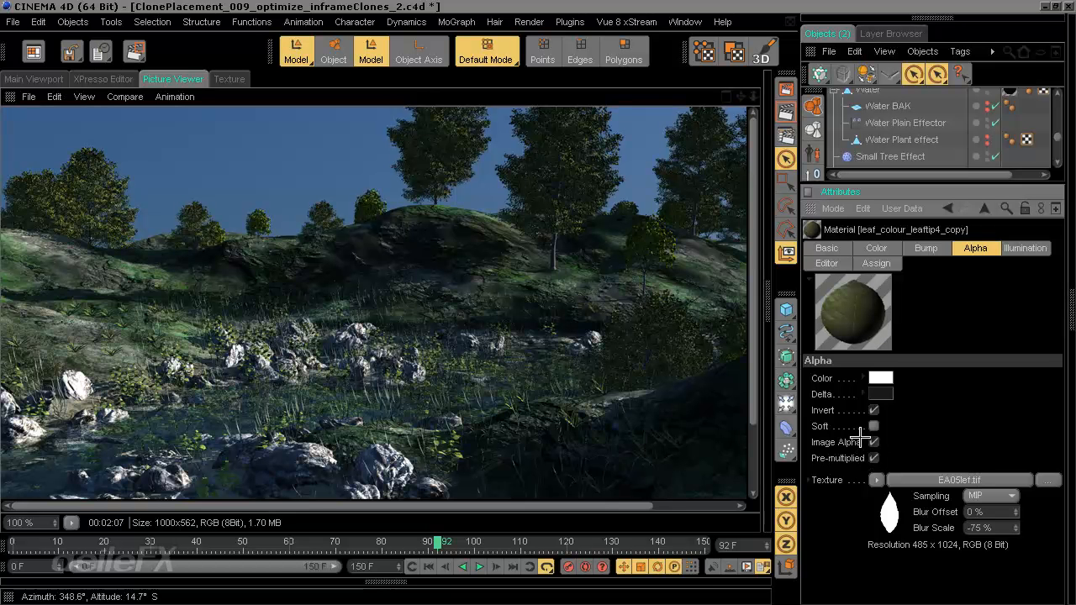
pyautogui.click(828, 427)
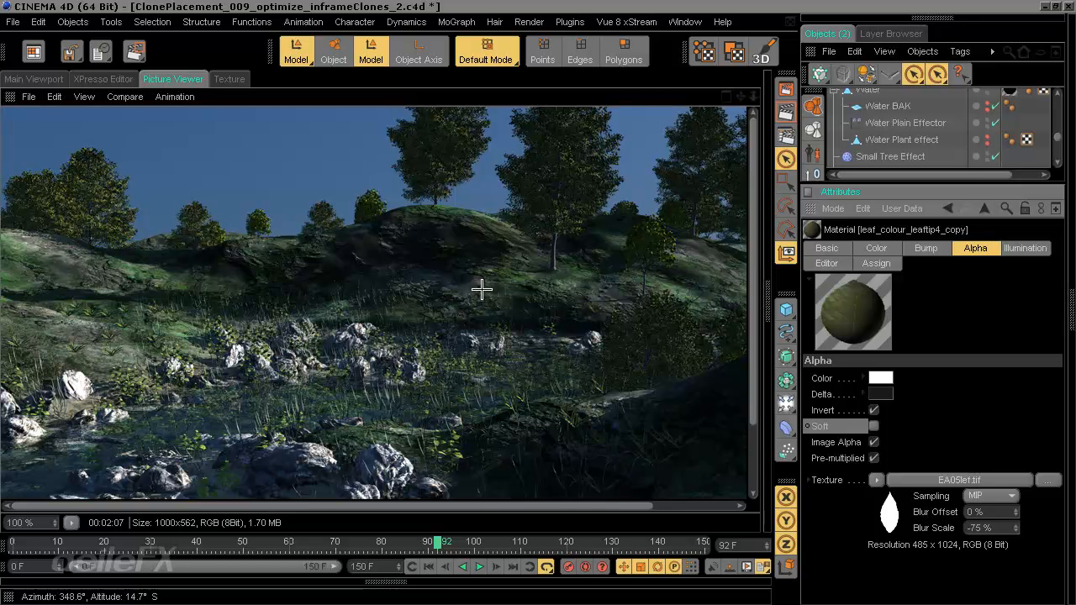
pyautogui.click(452, 315)
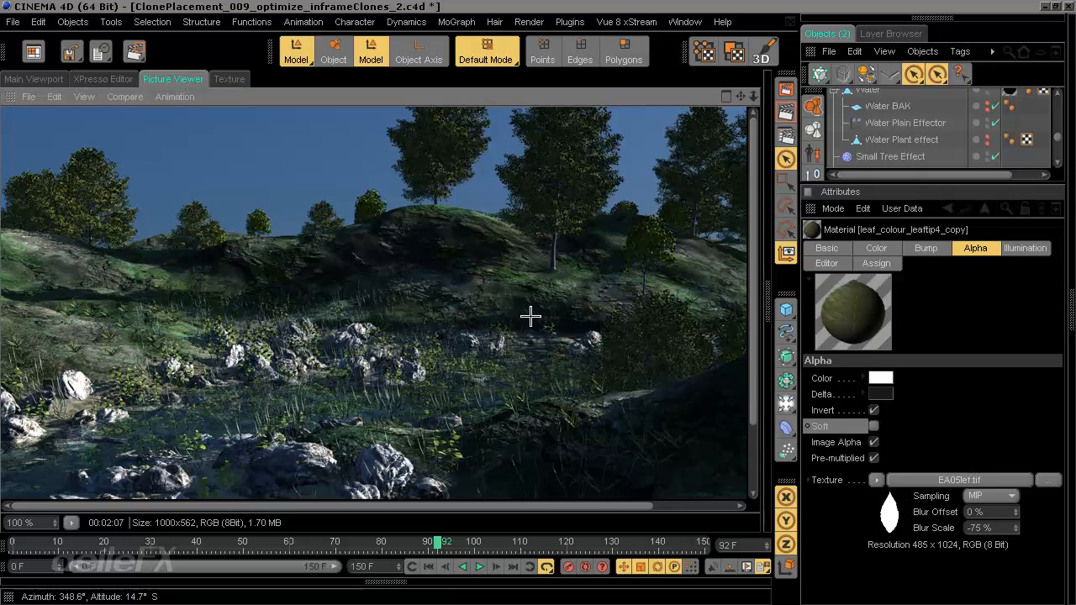
pyautogui.keyDown('ctrl'); pyautogui.click(810, 211); pyautogui.keyUp('ctrl')
pyautogui.moveTo(375, 305); pyautogui.dragTo(422, 422)
pyautogui.moveTo(604, 324); pyautogui.dragTo(518, 386)
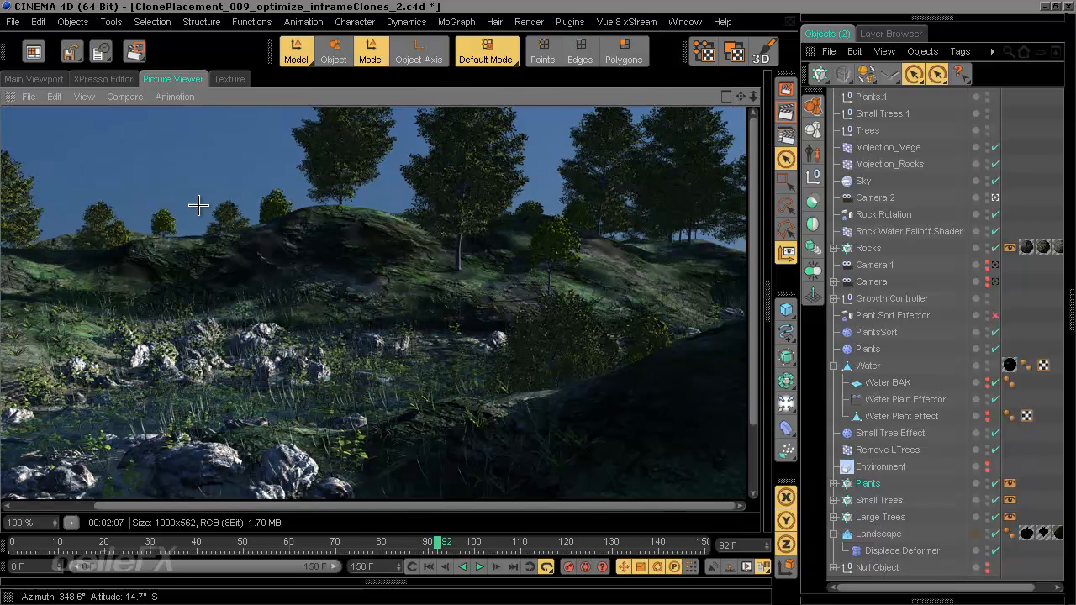
# Show the Anti-Aliasing render settings beside a widened render view and review the MIP Scale value
pyautogui.click(766, 293)
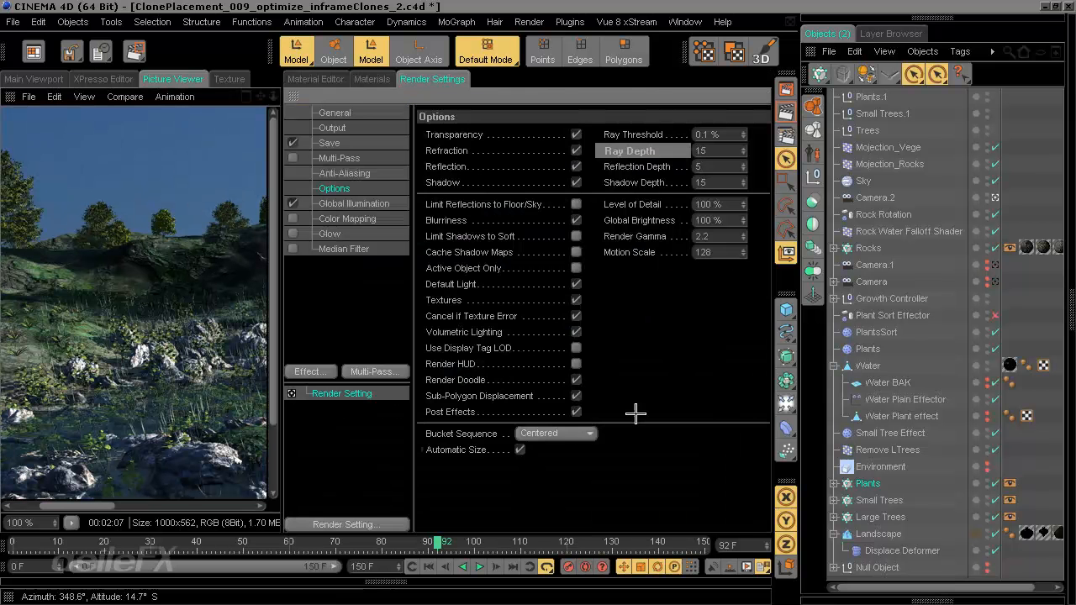
pyautogui.click(353, 172)
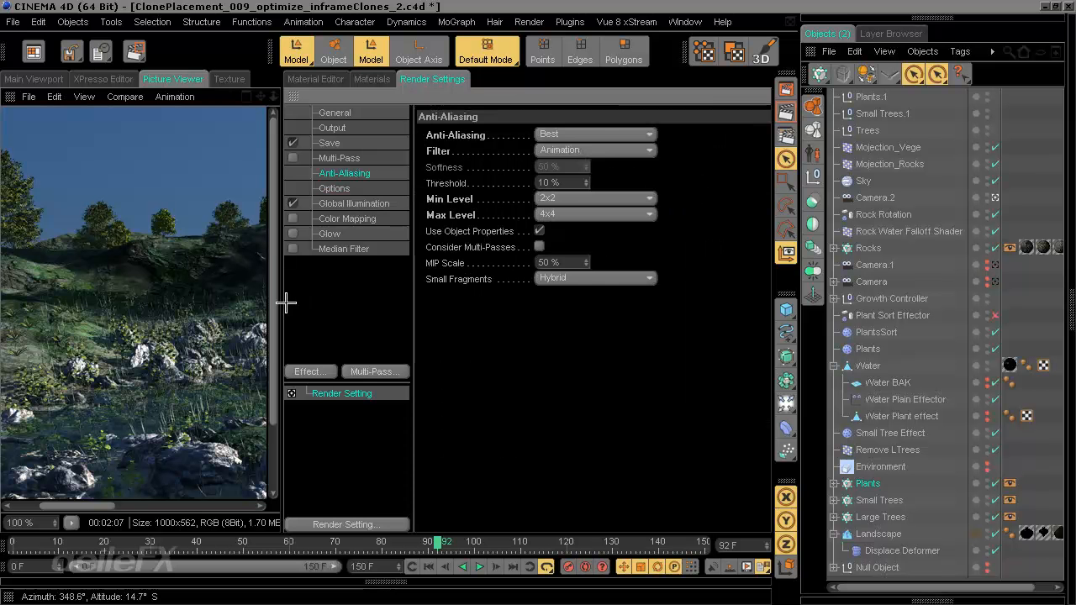
pyautogui.moveTo(279, 301); pyautogui.dragTo(417, 299)
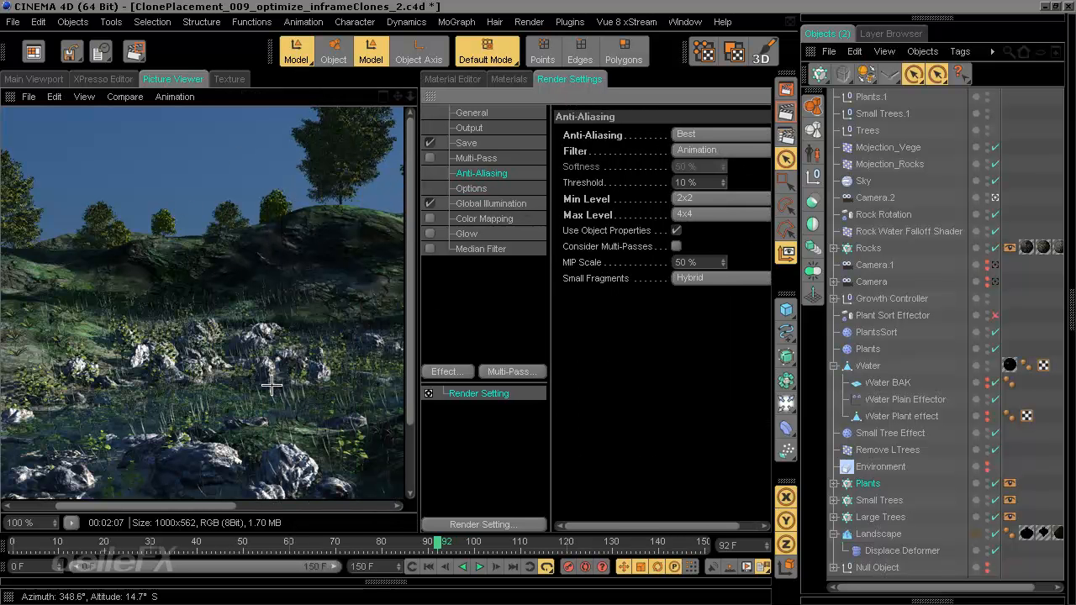
pyautogui.doubleClick(699, 262)
pyautogui.click(711, 261)
pyautogui.moveTo(711, 262); pyautogui.dragTo(551, 263)
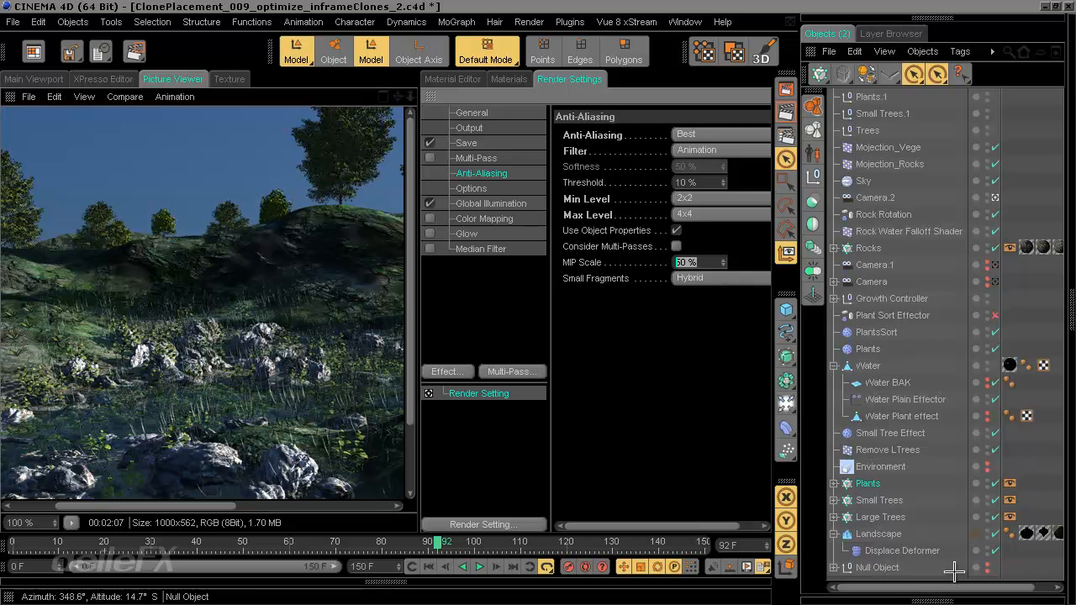
# Review the leaf alpha texture's Blur Scale and compare it with the trees, slopes and rocks in the render
pyautogui.click(931, 599)
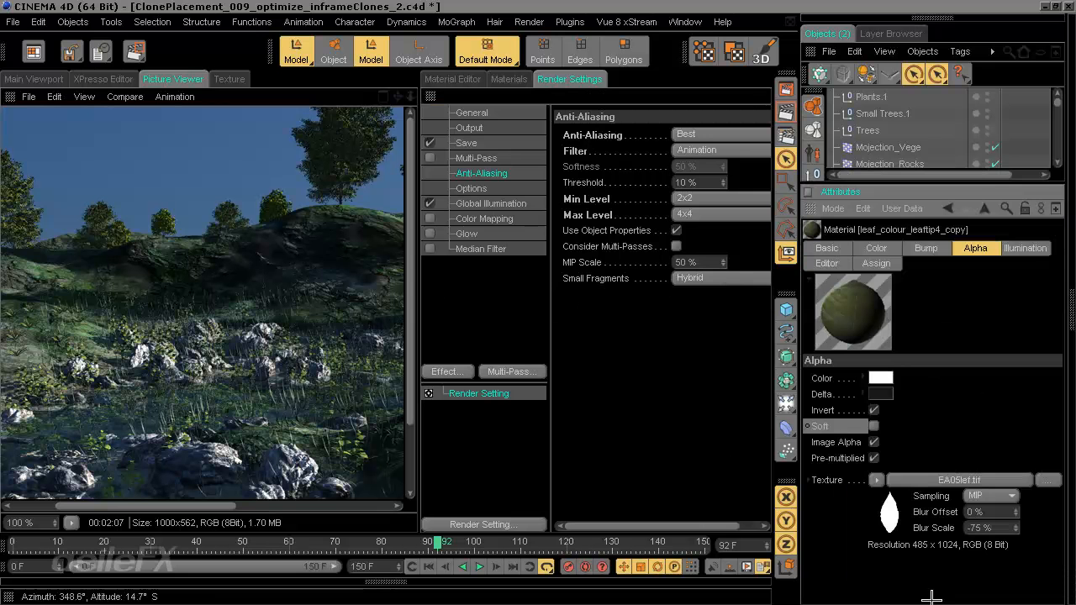
pyautogui.doubleClick(992, 528)
pyautogui.write('-75')
pyautogui.moveTo(992, 529); pyautogui.dragTo(938, 528)
pyautogui.click(998, 527)
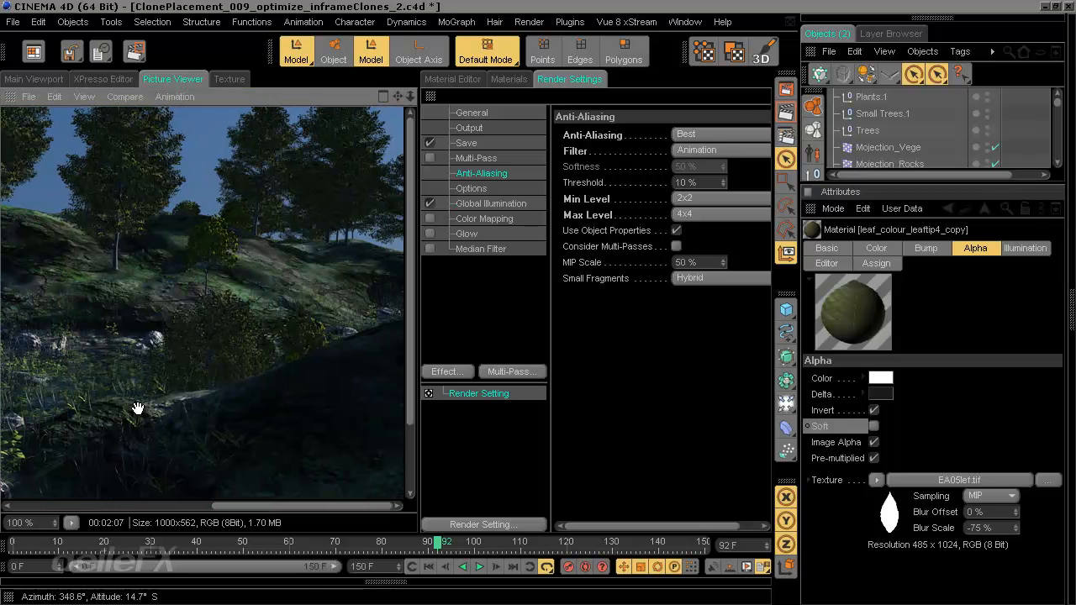
pyautogui.scroll(1, 205, 369)
pyautogui.scroll(-1, 252, 340)
pyautogui.moveTo(176, 412); pyautogui.dragTo(442, 473)
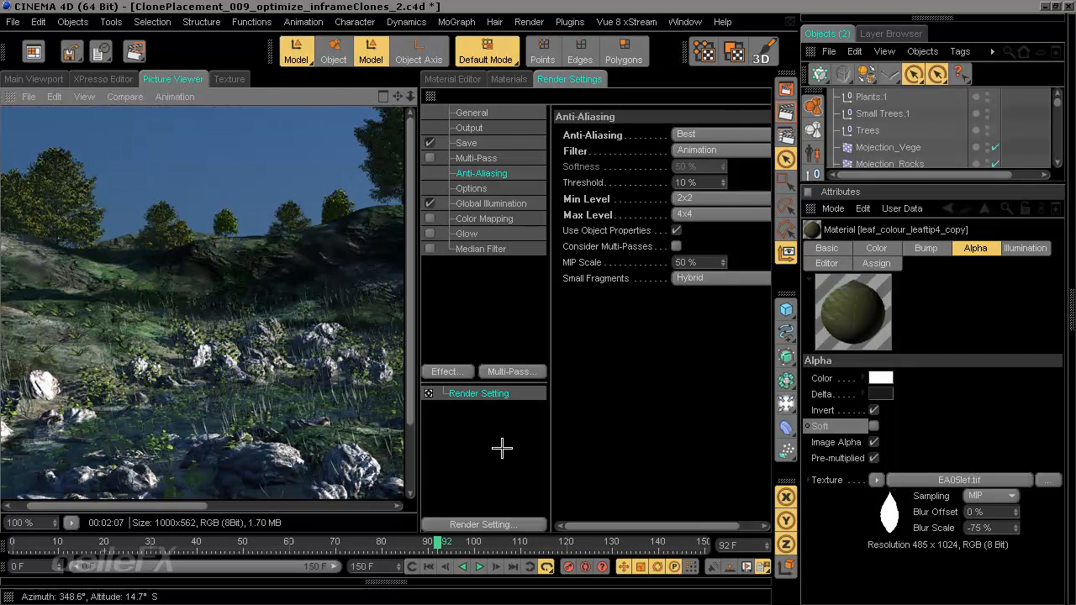
pyautogui.moveTo(149, 434); pyautogui.dragTo(71, 434)
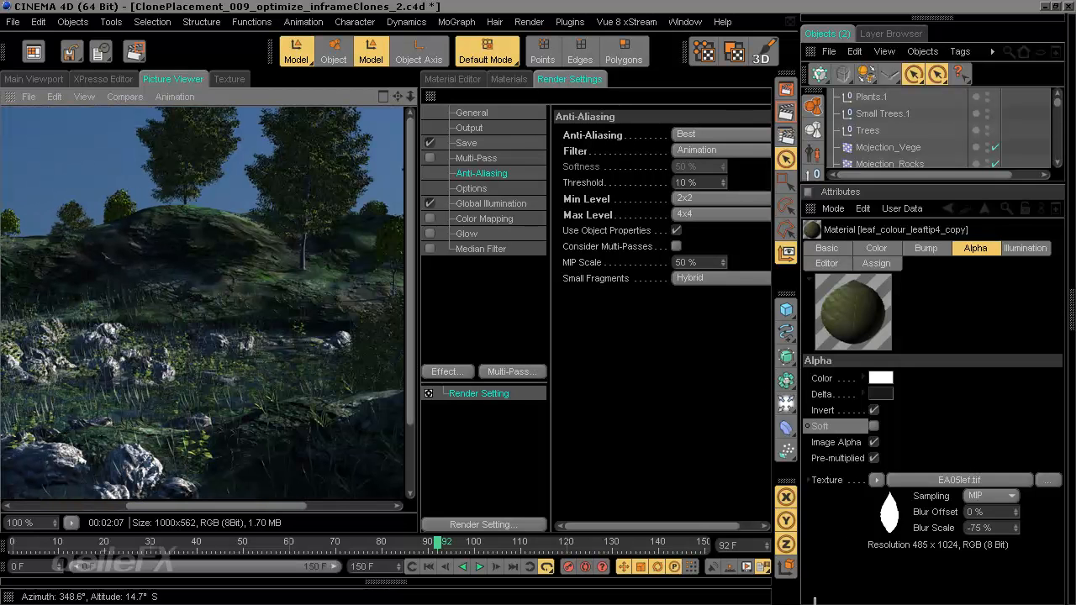
# Set the Anti-Aliasing MIP Scale to 50 % while comparing the leaf Blur Scale and the rendered foliage
pyautogui.click(978, 528)
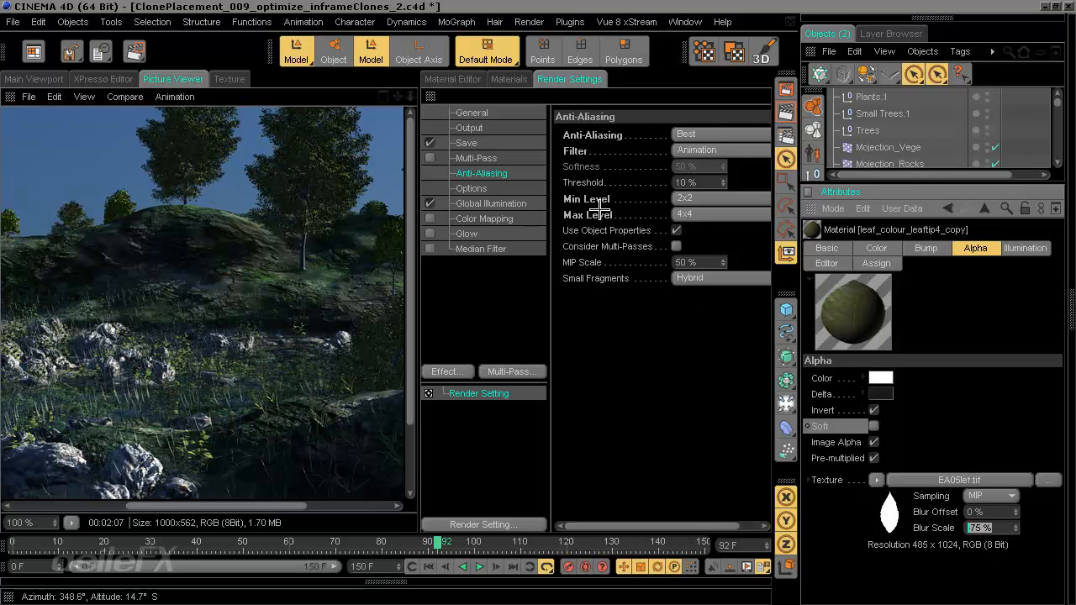
pyautogui.click(698, 262)
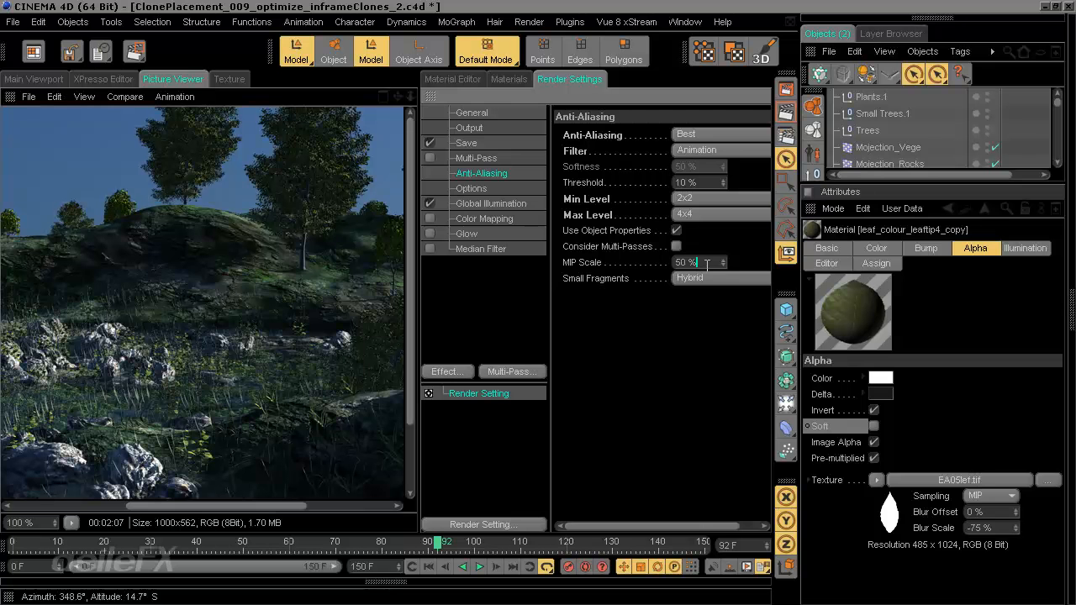
pyautogui.moveTo(707, 263); pyautogui.dragTo(619, 262)
pyautogui.click(702, 263)
pyautogui.moveTo(325, 346); pyautogui.dragTo(427, 360)
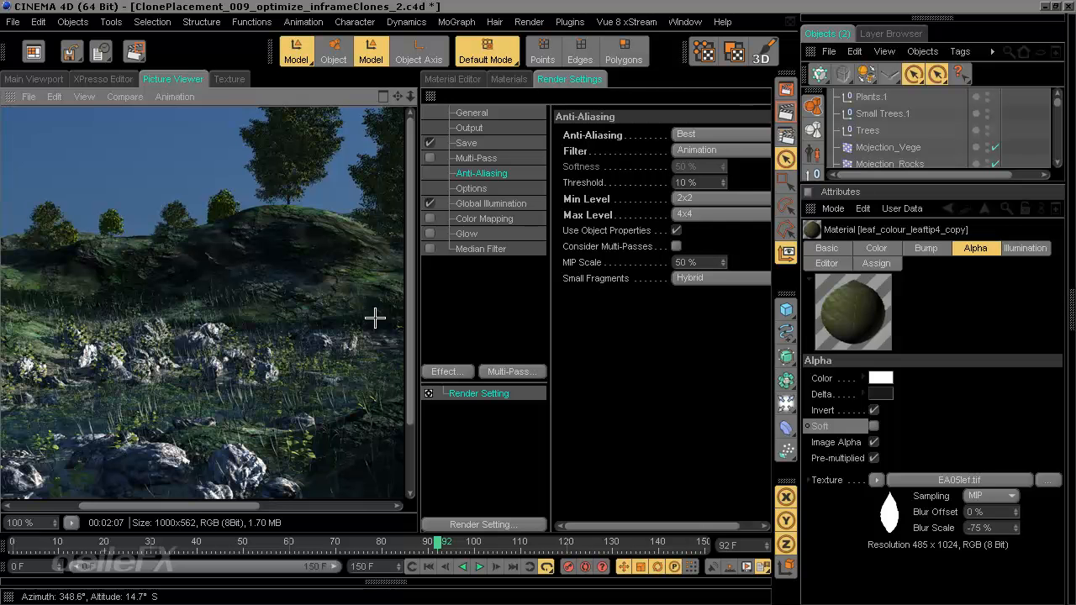
pyautogui.moveTo(368, 283); pyautogui.dragTo(293, 293)
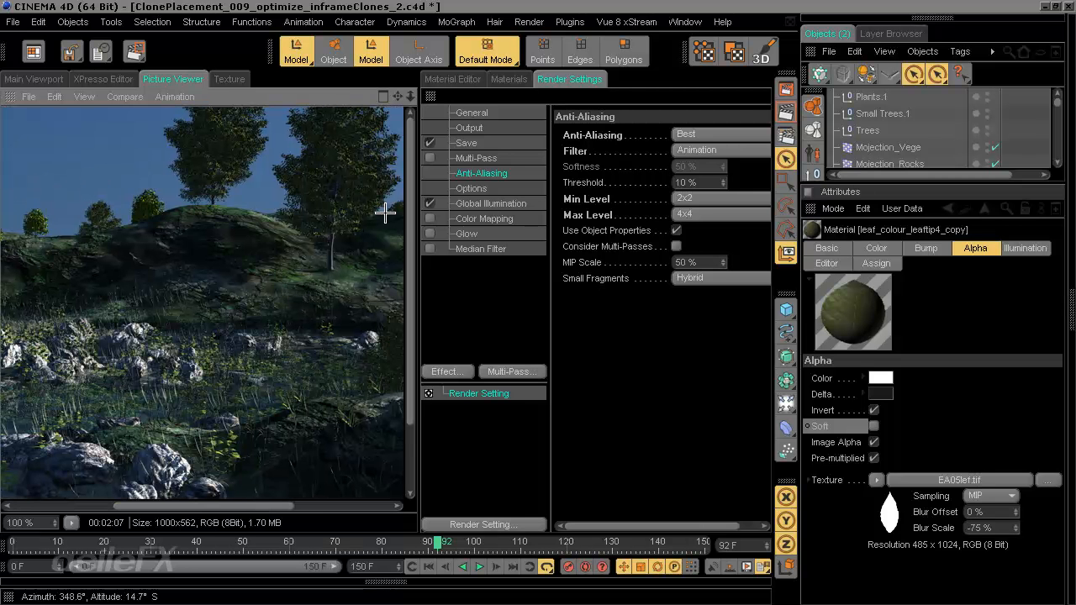
pyautogui.write('50')
pyautogui.press('Return')
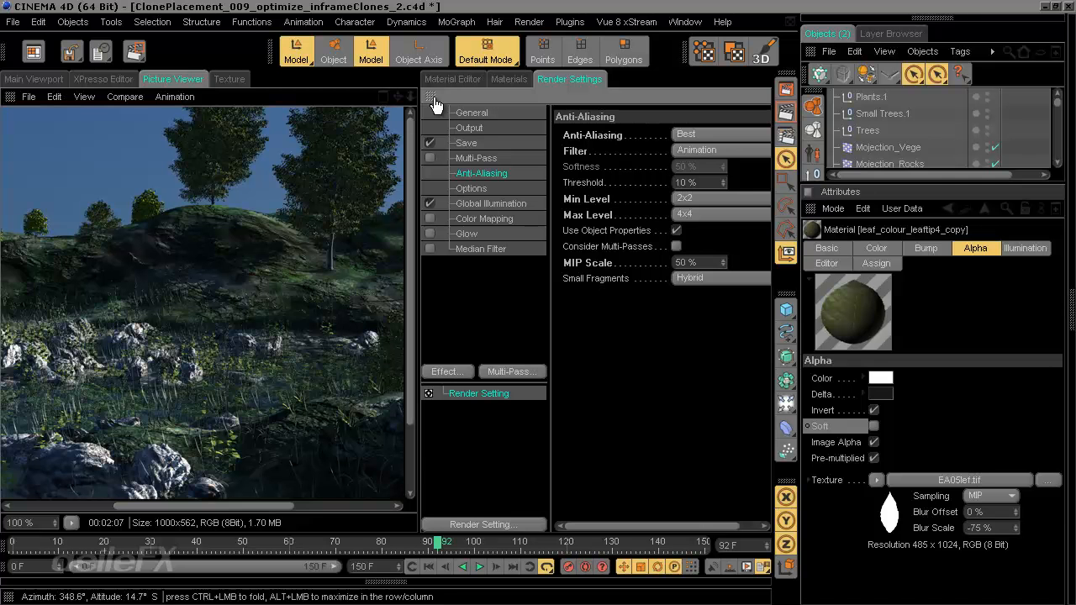
# Inspect the riverbed rocks in the render and recheck the MIP Scale against the leaf alpha's Blur Scale
pyautogui.moveTo(291, 352); pyautogui.dragTo(305, 228)
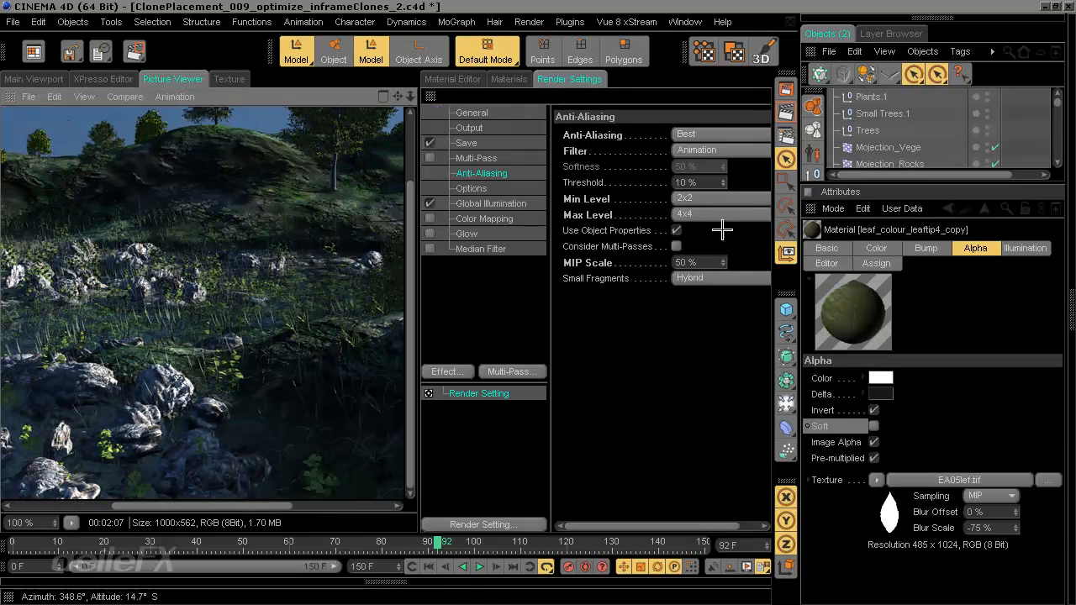
pyautogui.click(707, 261)
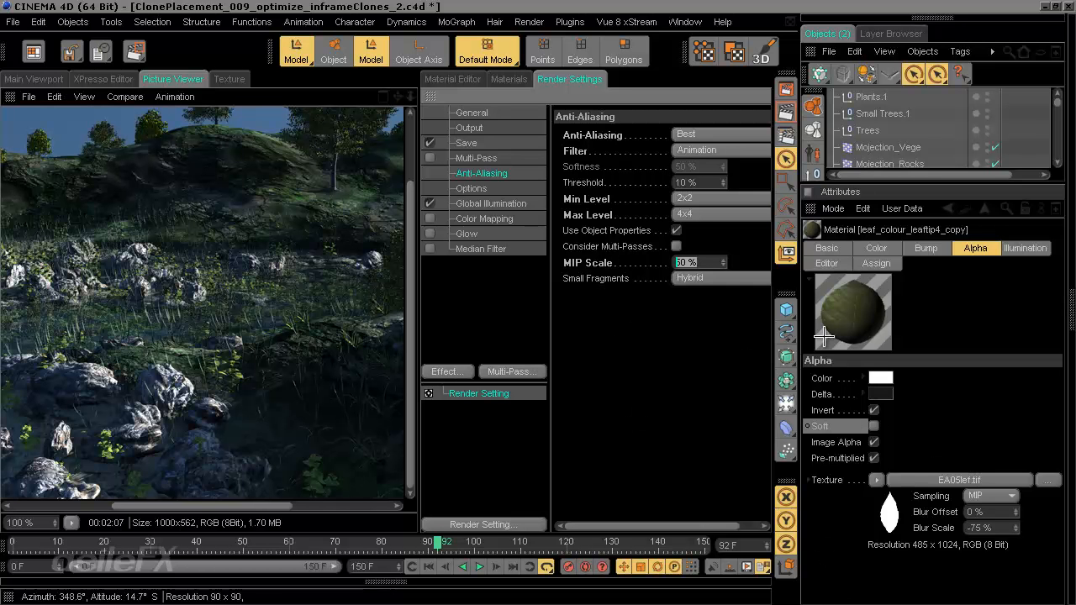
pyautogui.click(1002, 526)
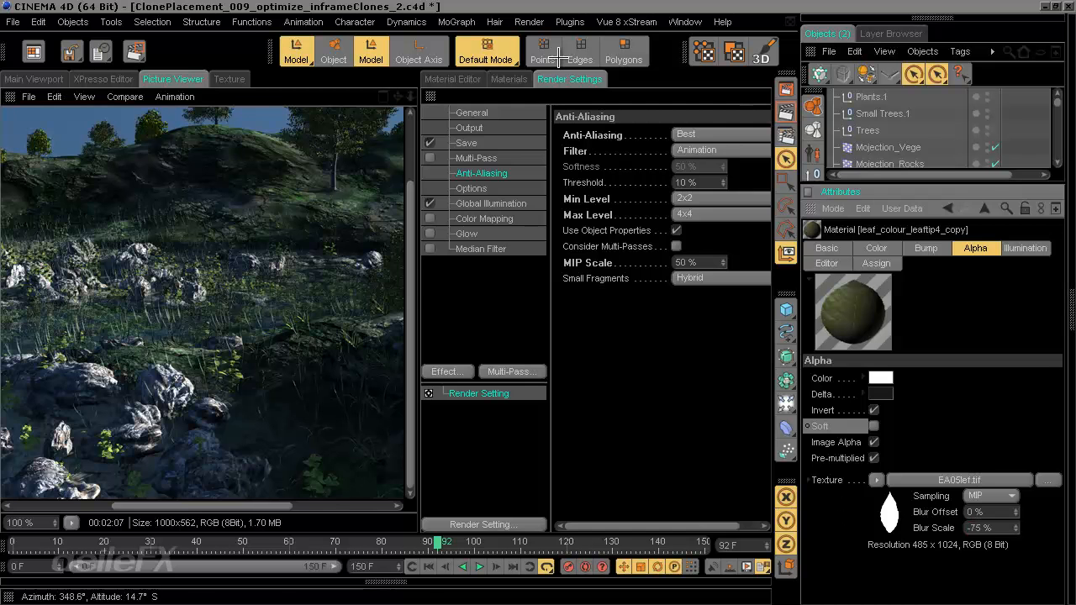
# Maximize the Picture Viewer and examine texture sharpness across the trees, hills, water and rocks at several zoom levels
pyautogui.middleClick(430, 96)
pyautogui.moveTo(440, 320); pyautogui.dragTo(650, 392)
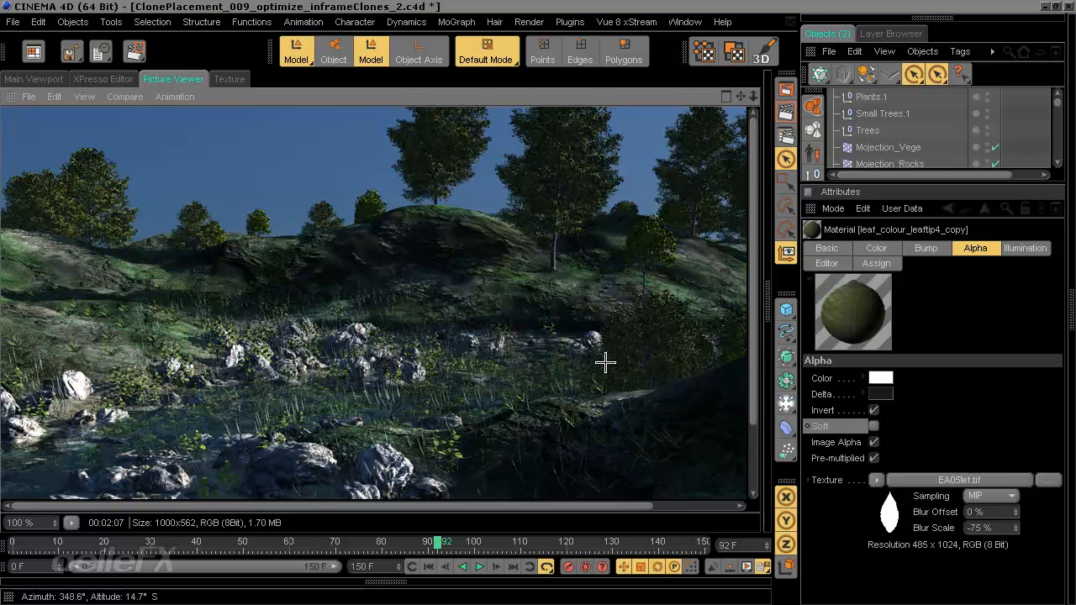
pyautogui.scroll(-1, 616, 381)
pyautogui.scroll(1, 617, 380)
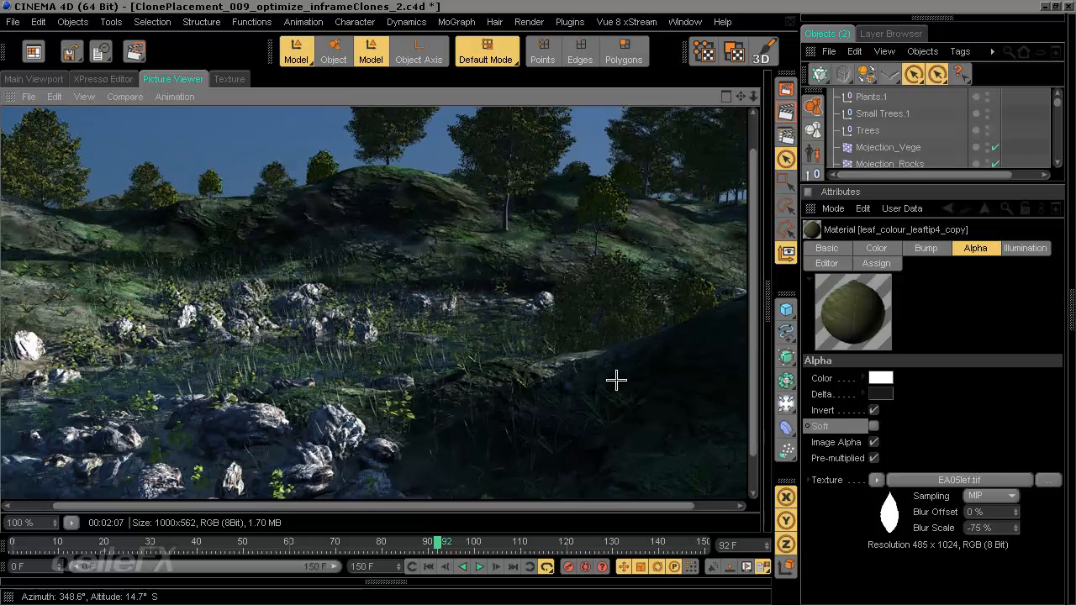
pyautogui.moveTo(624, 284); pyautogui.dragTo(625, 328)
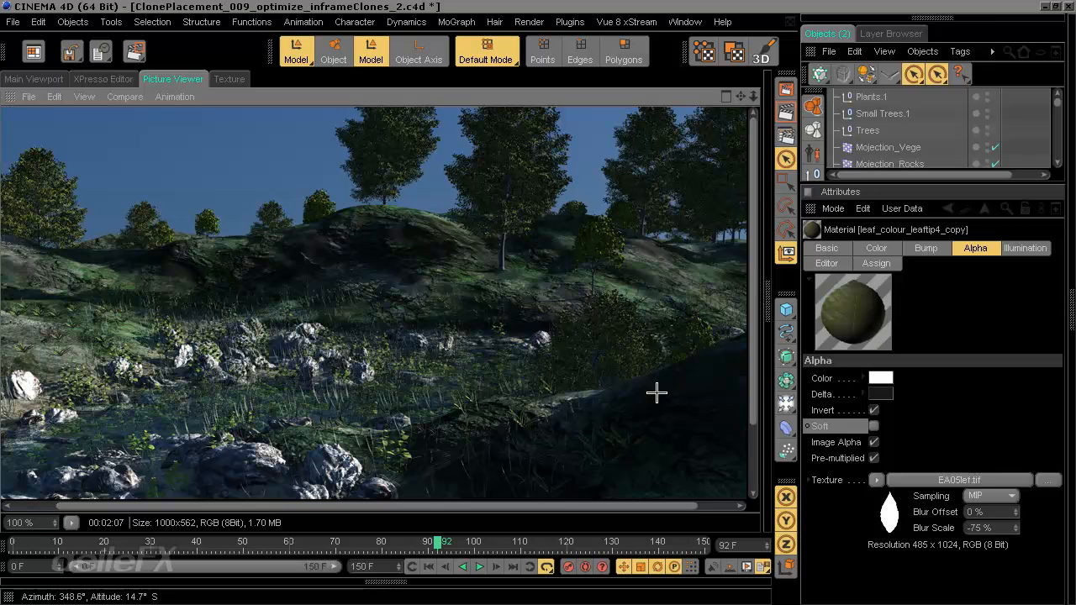
pyautogui.scroll(-1, 657, 393)
pyautogui.scroll(-1, 657, 392)
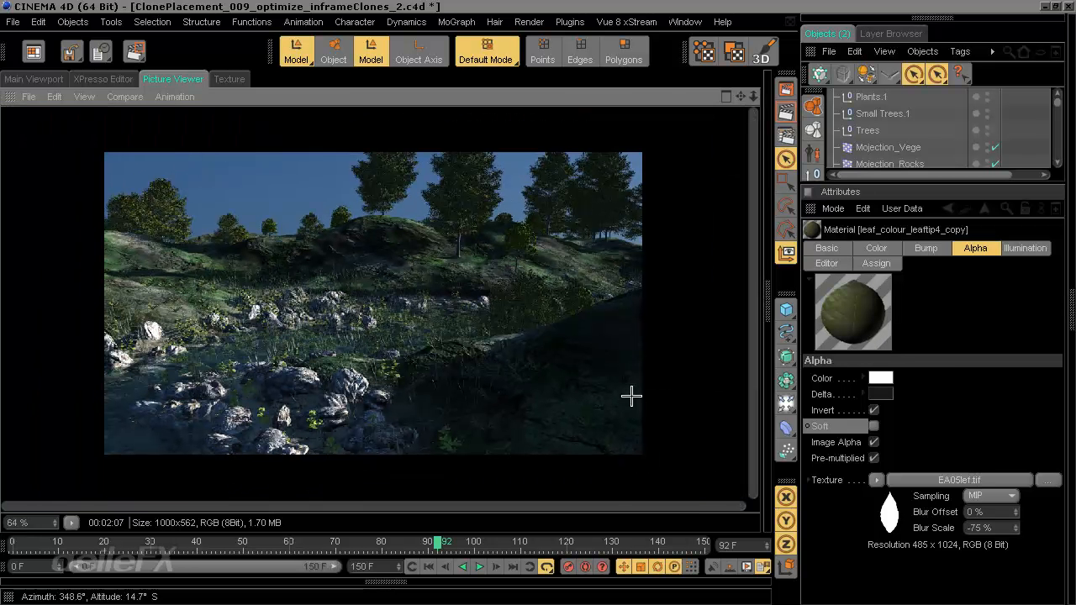
pyautogui.scroll(2, 572, 401)
pyautogui.scroll(-1, 595, 441)
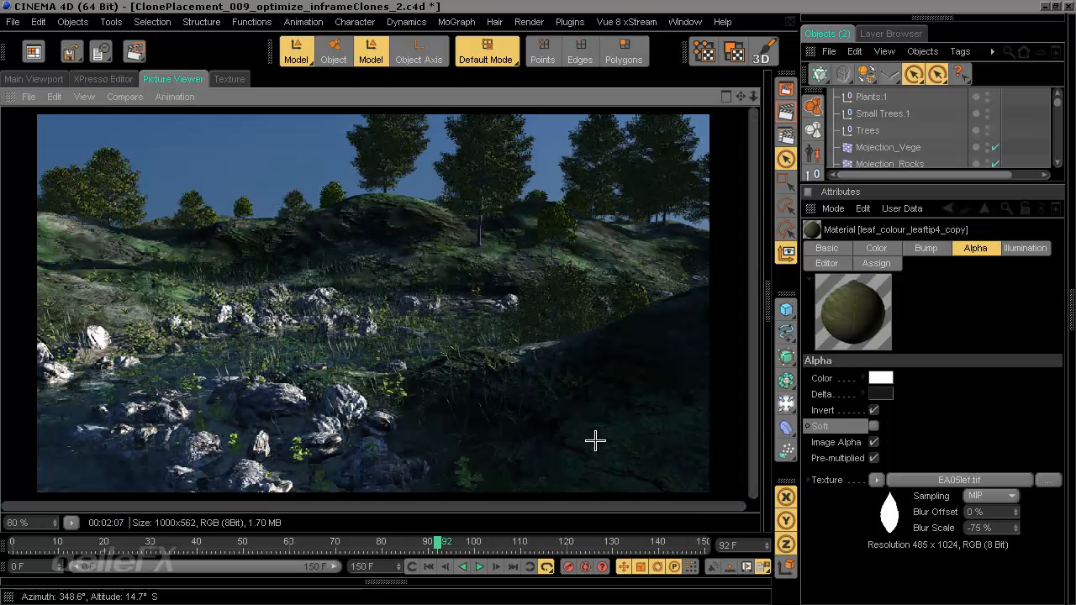
pyautogui.scroll(1, 594, 444)
pyautogui.moveTo(557, 372); pyautogui.dragTo(605, 283)
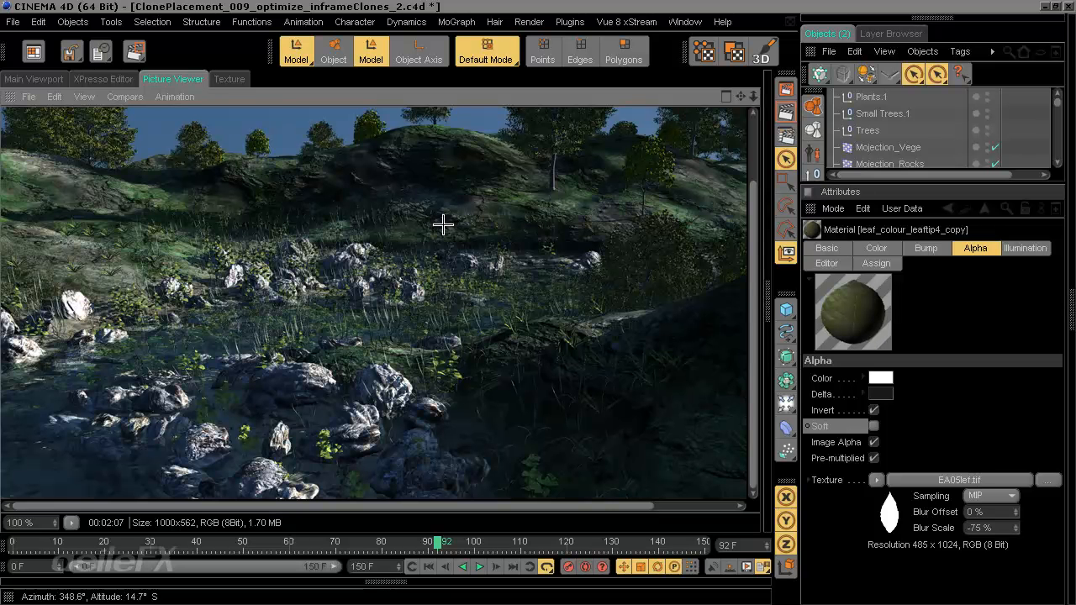
pyautogui.moveTo(574, 291); pyautogui.dragTo(556, 380)
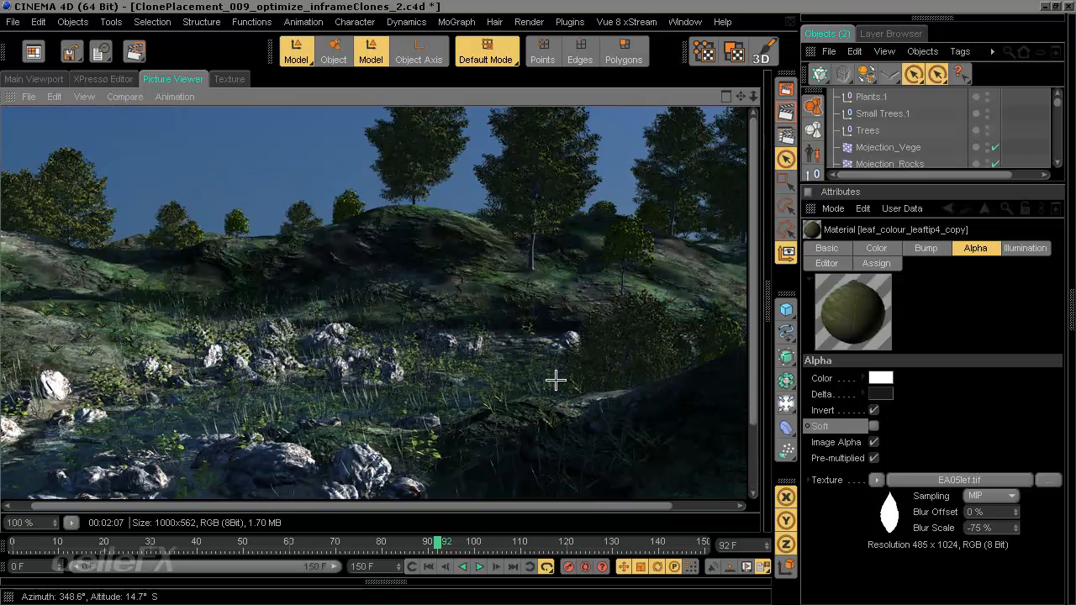
pyautogui.scroll(-1, 555, 380)
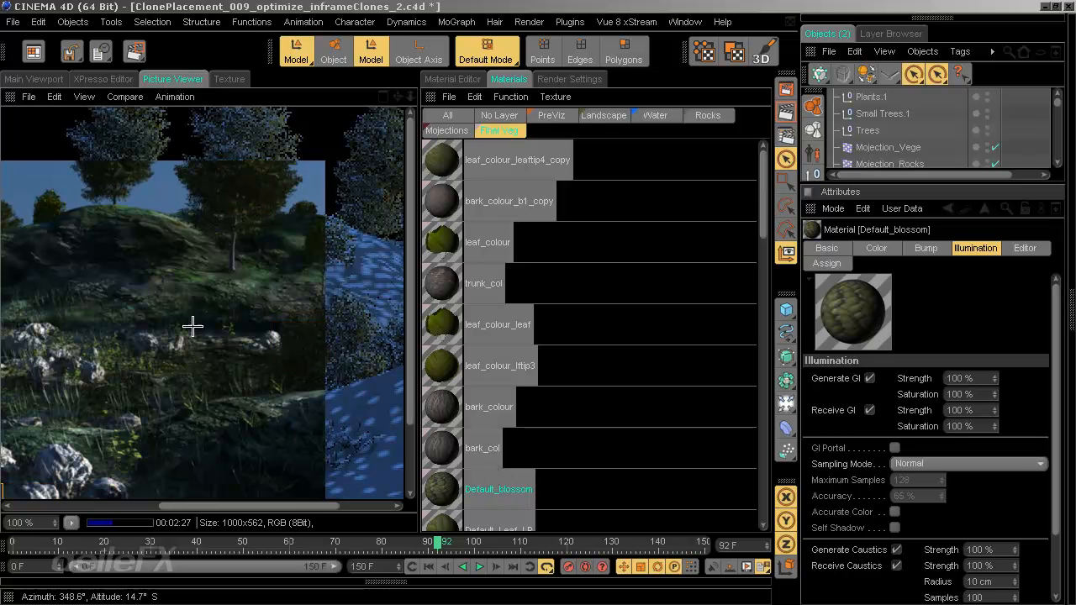
# Select the vegetation materials from leaf_colour_leaftip4_copy through Default_blossom and review their shared Illumination settings during the new render
pyautogui.moveTo(336, 392); pyautogui.dragTo(359, 414)
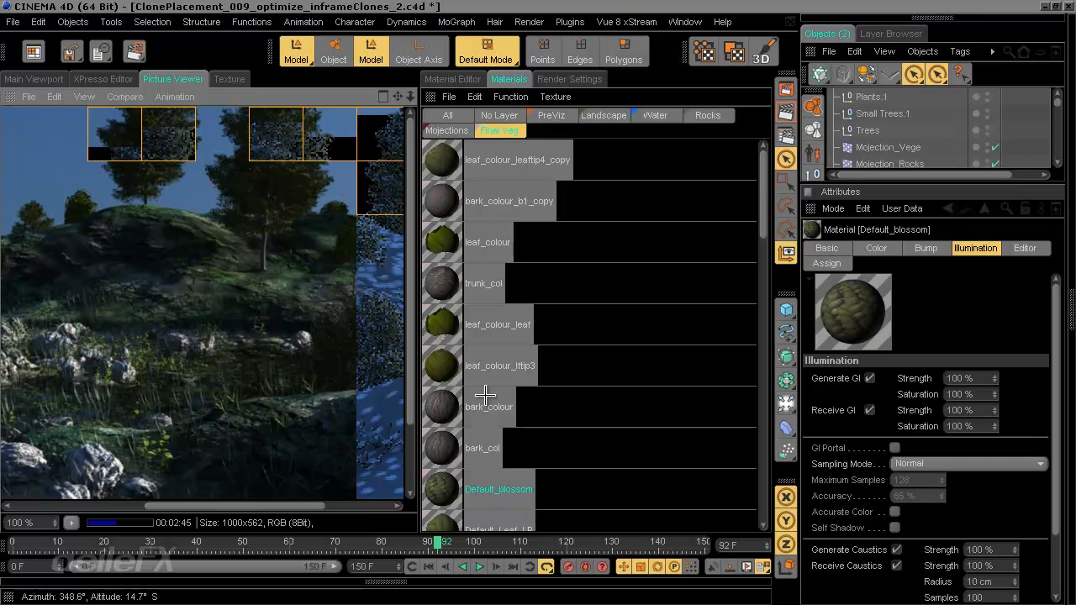
pyautogui.click(444, 156)
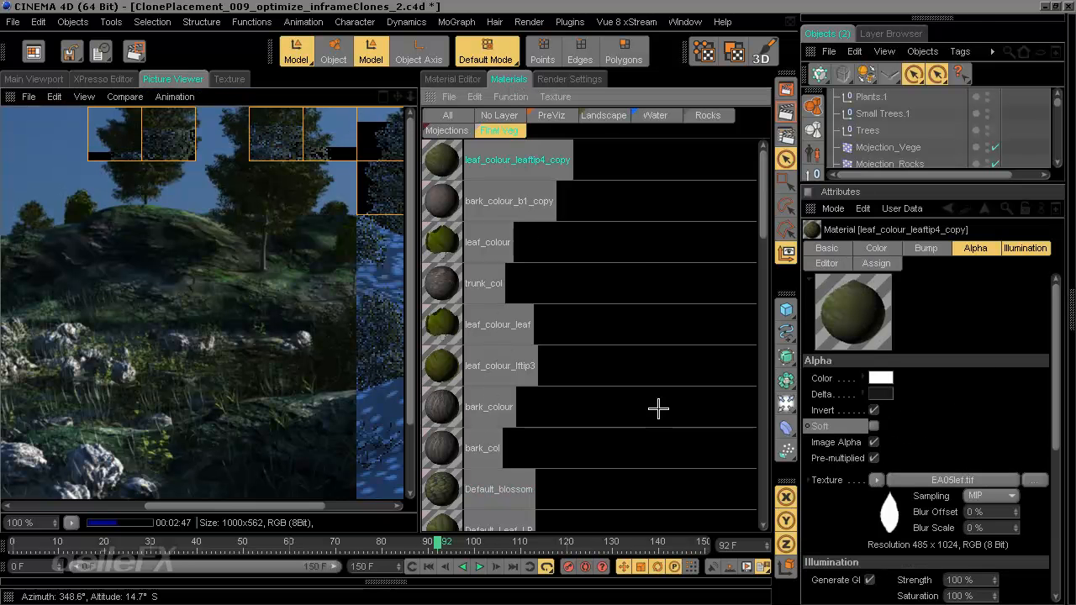
pyautogui.keyDown('ctrl'); pyautogui.click(454, 485); pyautogui.keyUp('ctrl')
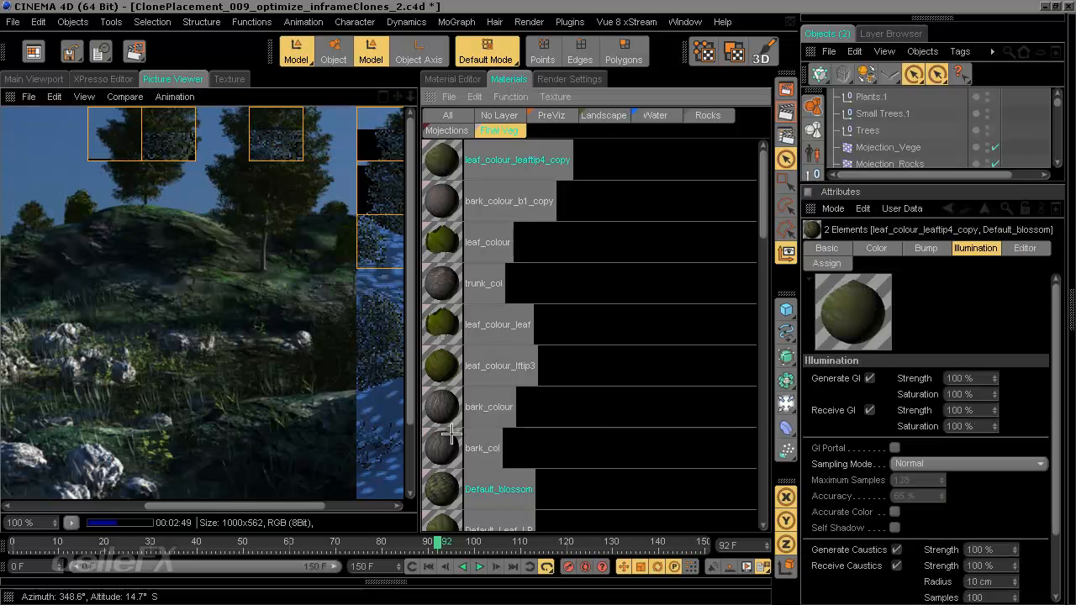
pyautogui.moveTo(672, 481); pyautogui.dragTo(427, 148)
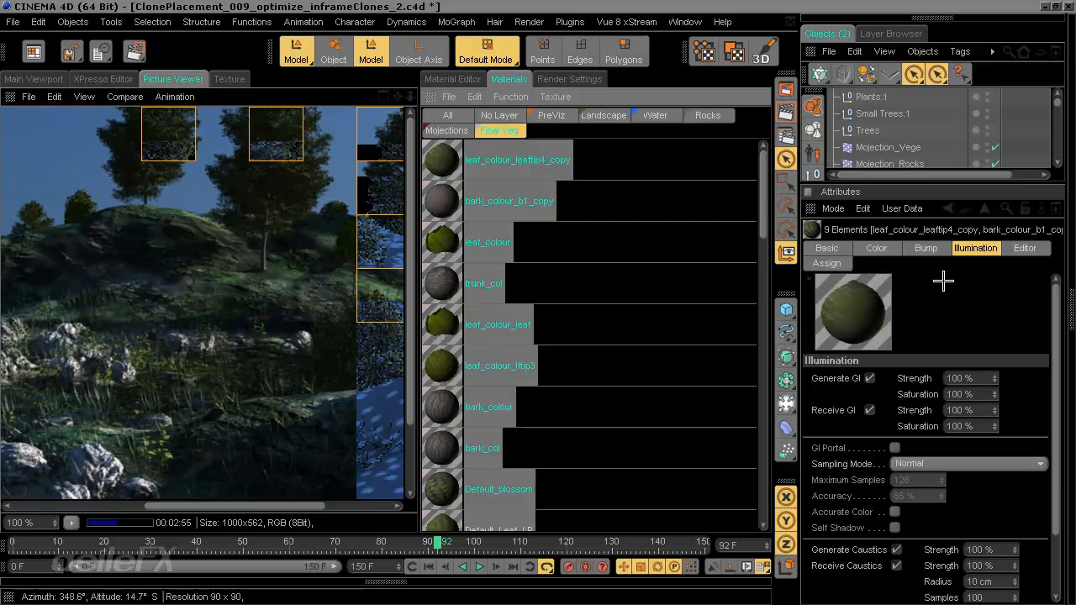
# Review the shared Alpha texture sampling and blur settings of leaf_colour and leaf_colour_leaf together, and clear the material selection
pyautogui.click(450, 244)
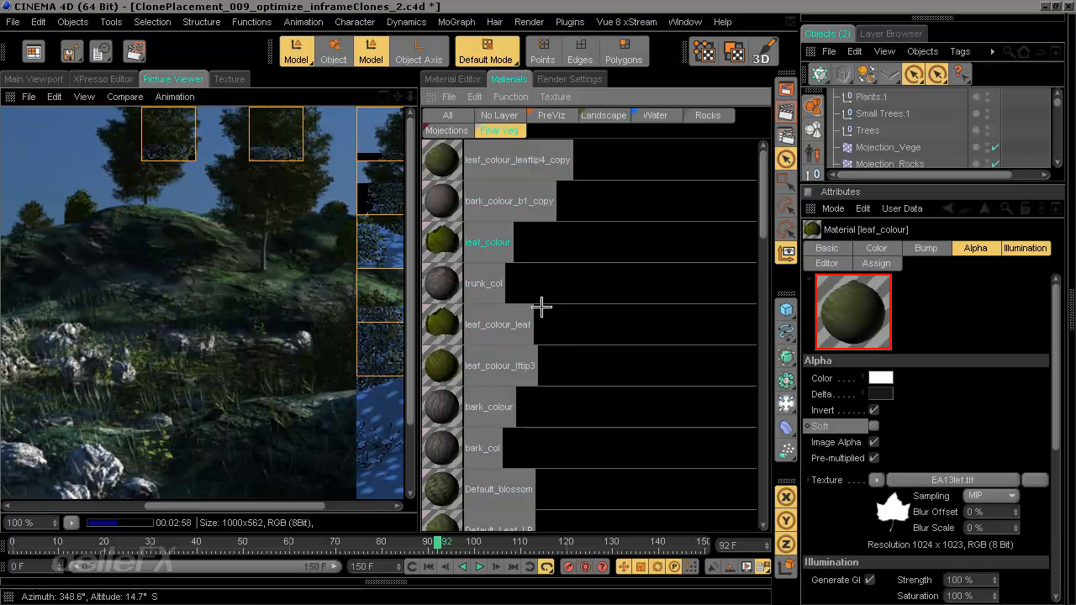
pyautogui.keyDown('ctrl'); pyautogui.click(493, 320); pyautogui.keyUp('ctrl')
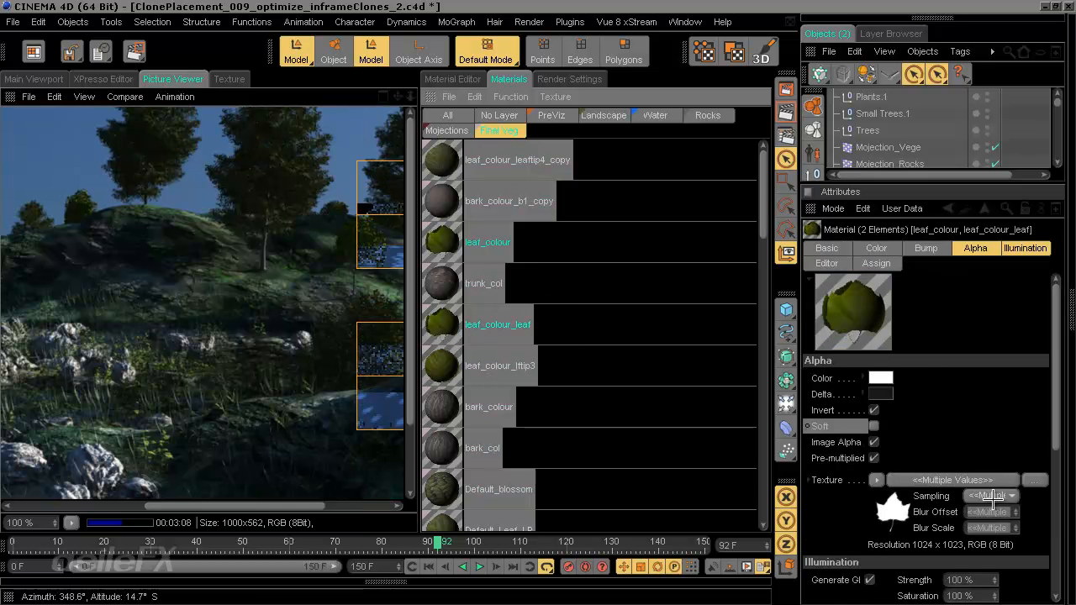
pyautogui.click(975, 248)
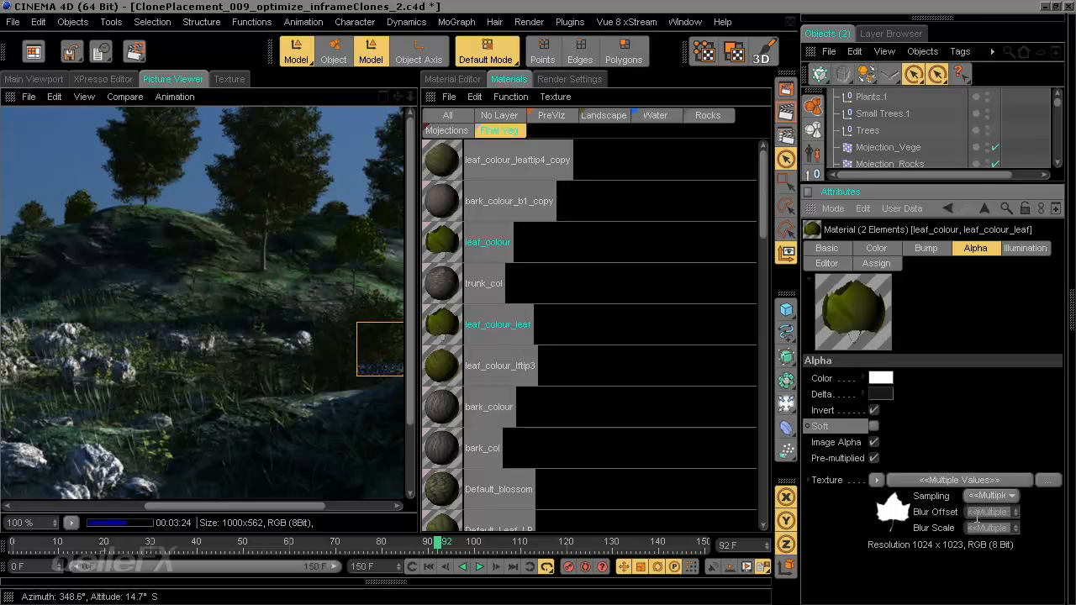
pyautogui.click(664, 310)
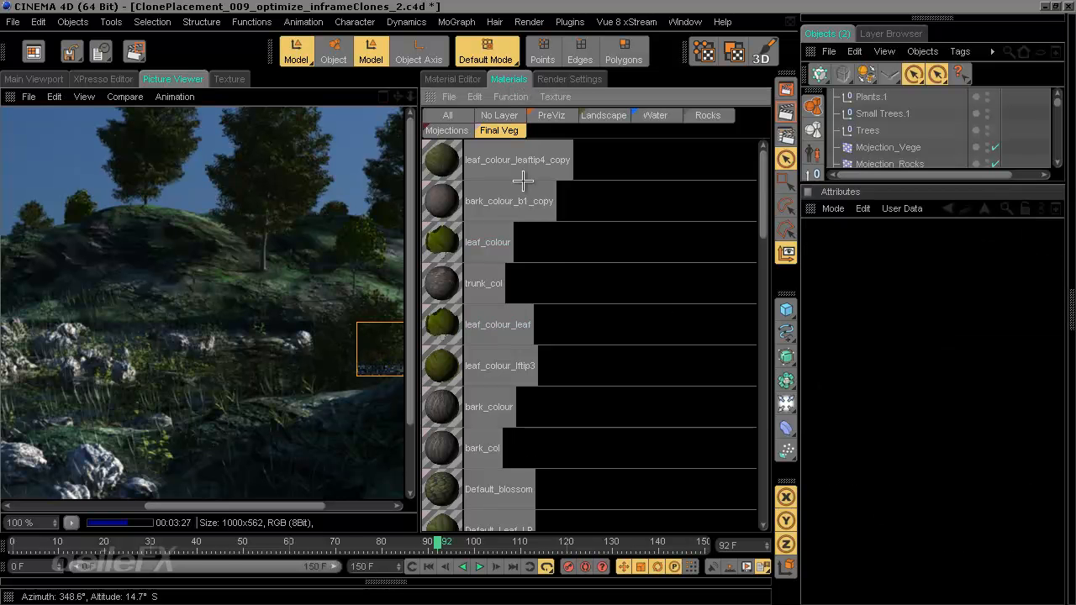
# Collapse the Materials manager to enlarge the Picture Viewer and examine the rendered hills, trees and riverbed rocks
pyautogui.keyDown('ctrl'); pyautogui.click(429, 97); pyautogui.keyUp('ctrl')
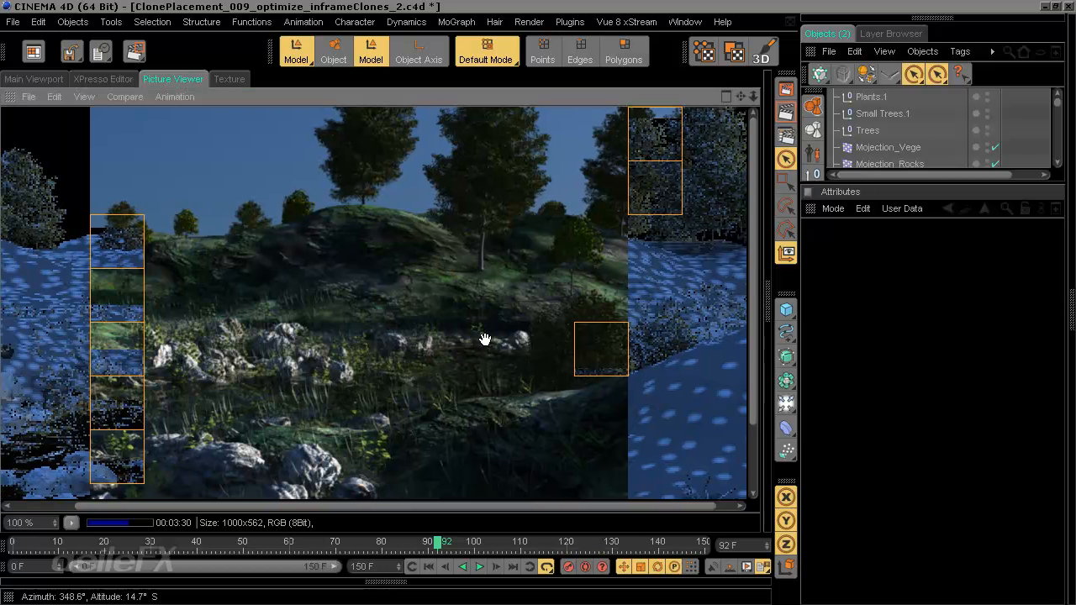
pyautogui.scroll(-2, 538, 328)
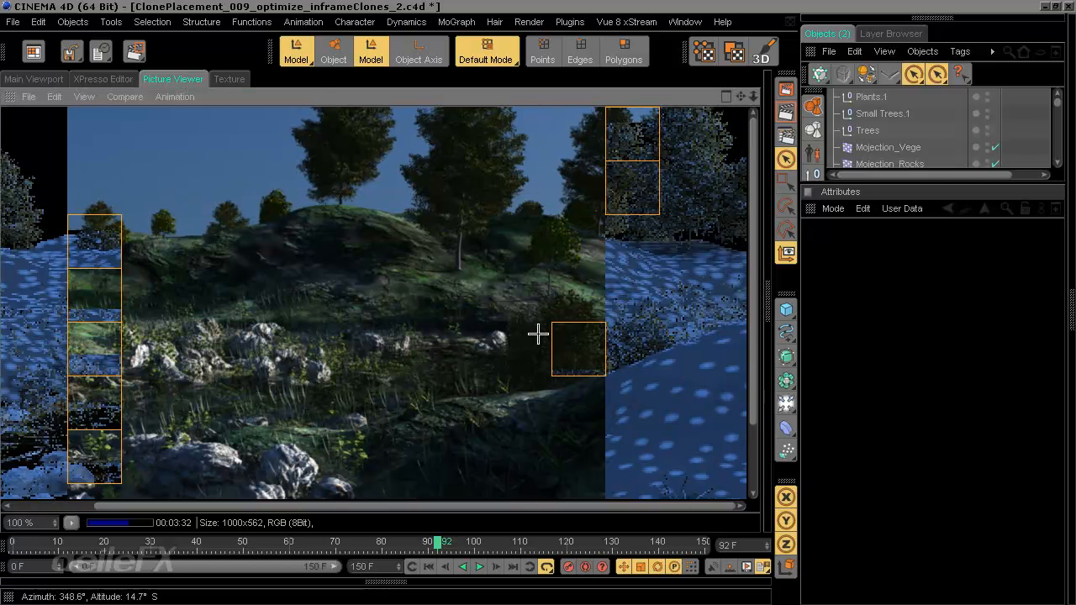
pyautogui.scroll(2, 538, 333)
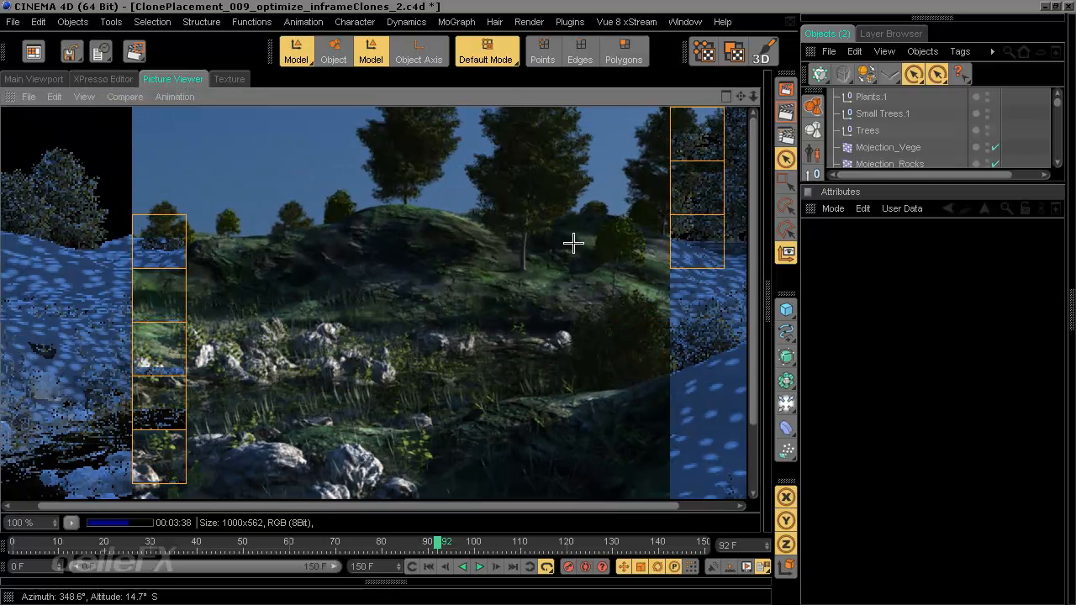
pyautogui.moveTo(499, 334); pyautogui.dragTo(440, 365)
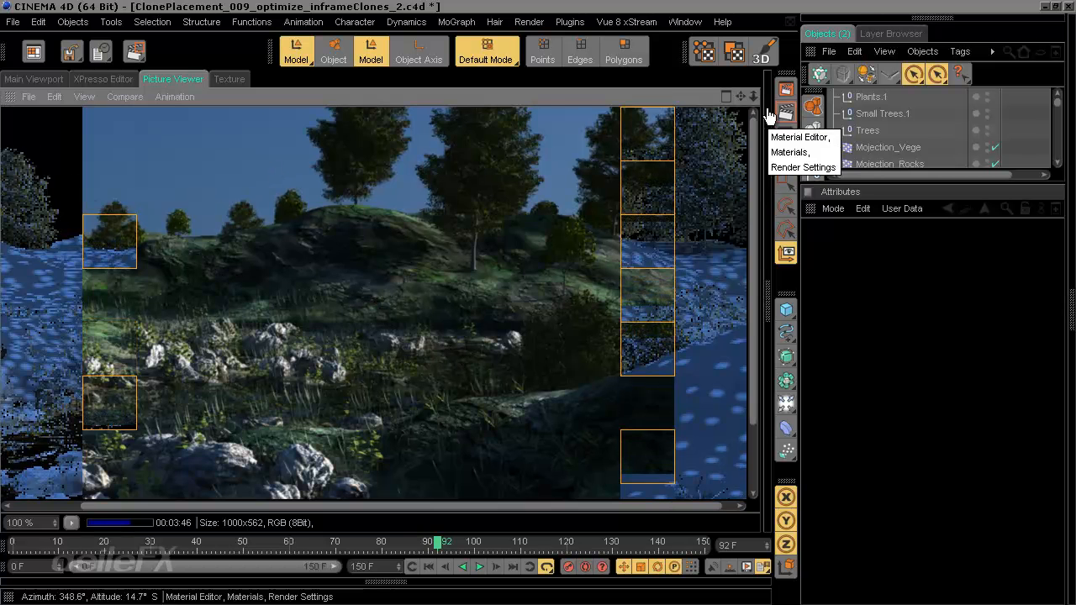
# Show the render history and compare the tree foliage edges close up between the earlier finished render and the current one
pyautogui.click(727, 95)
pyautogui.click(715, 262)
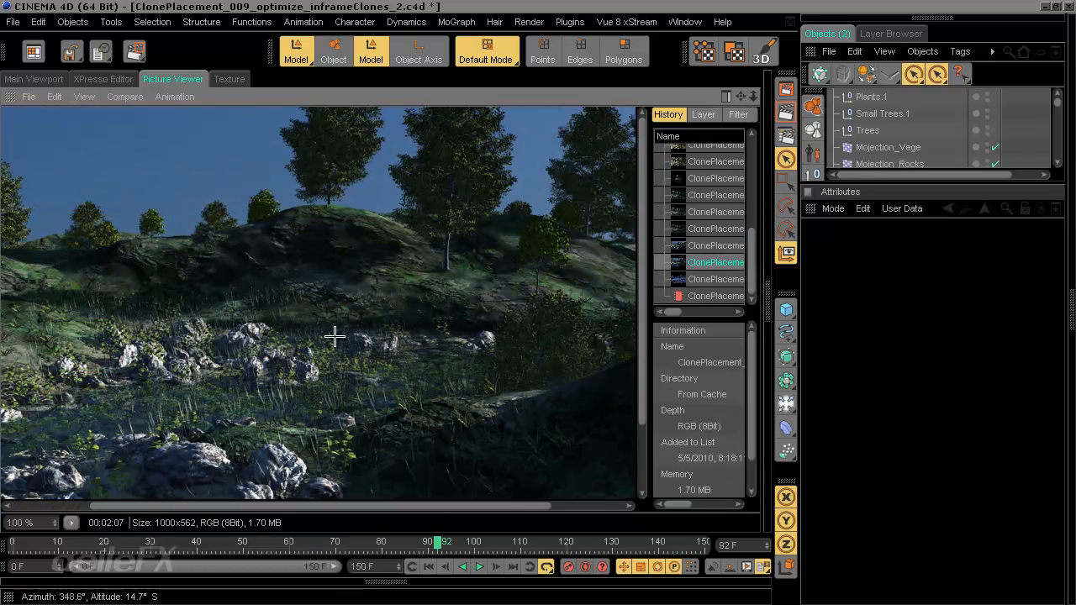
pyautogui.scroll(10, 537, 346)
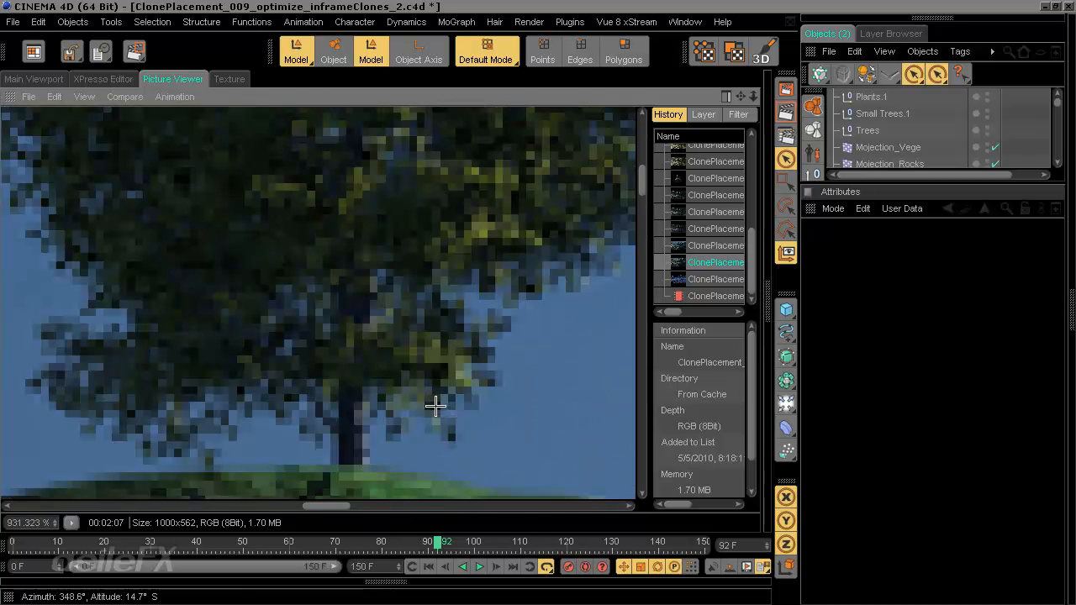
pyautogui.moveTo(492, 263); pyautogui.dragTo(312, 560)
pyautogui.moveTo(434, 340); pyautogui.dragTo(164, 495)
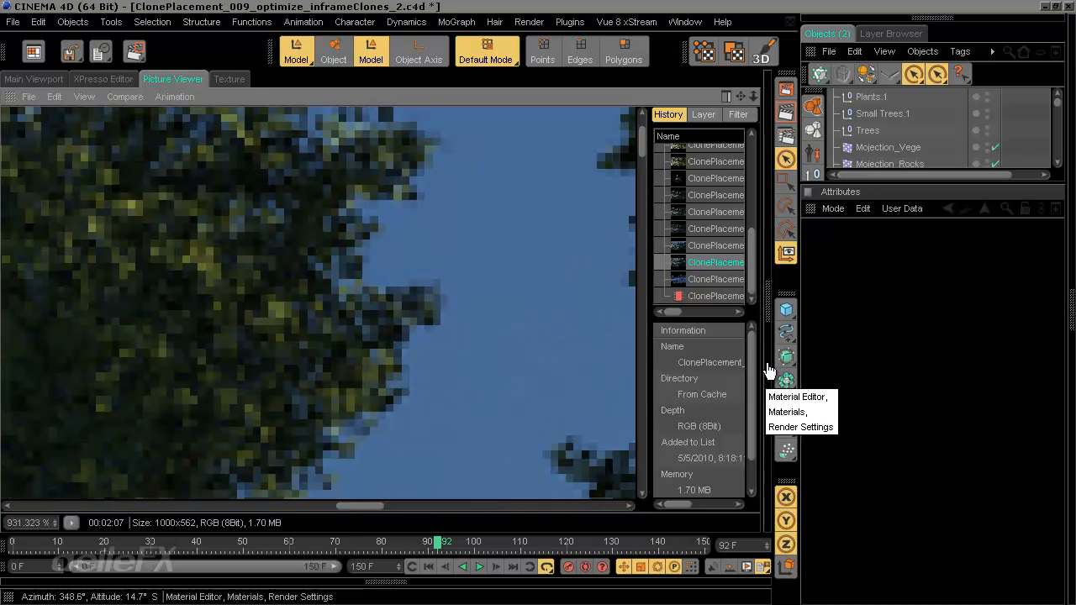
pyautogui.click(707, 296)
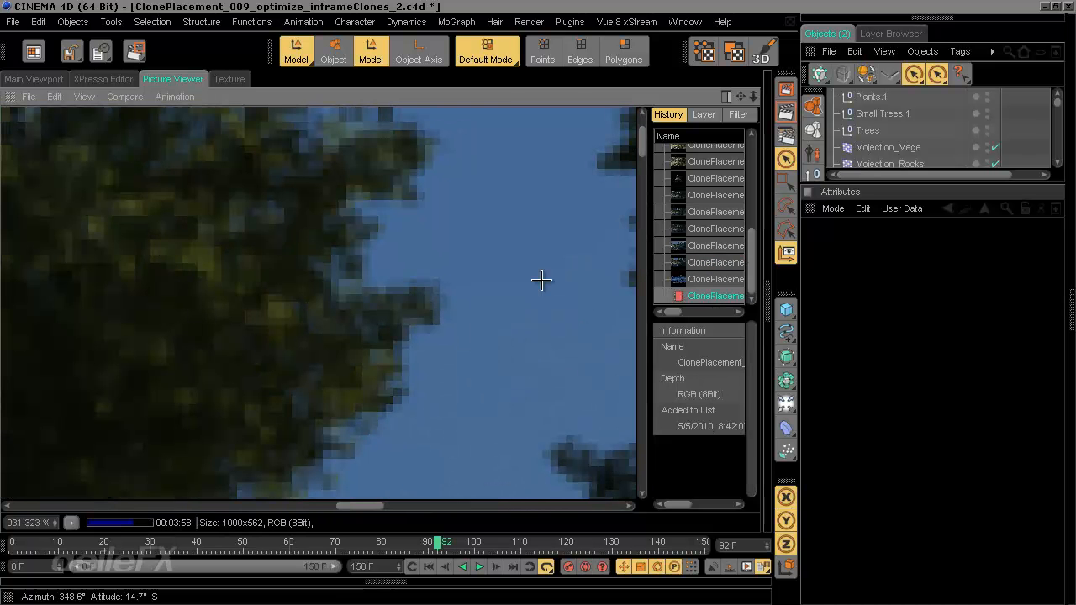
pyautogui.click(712, 262)
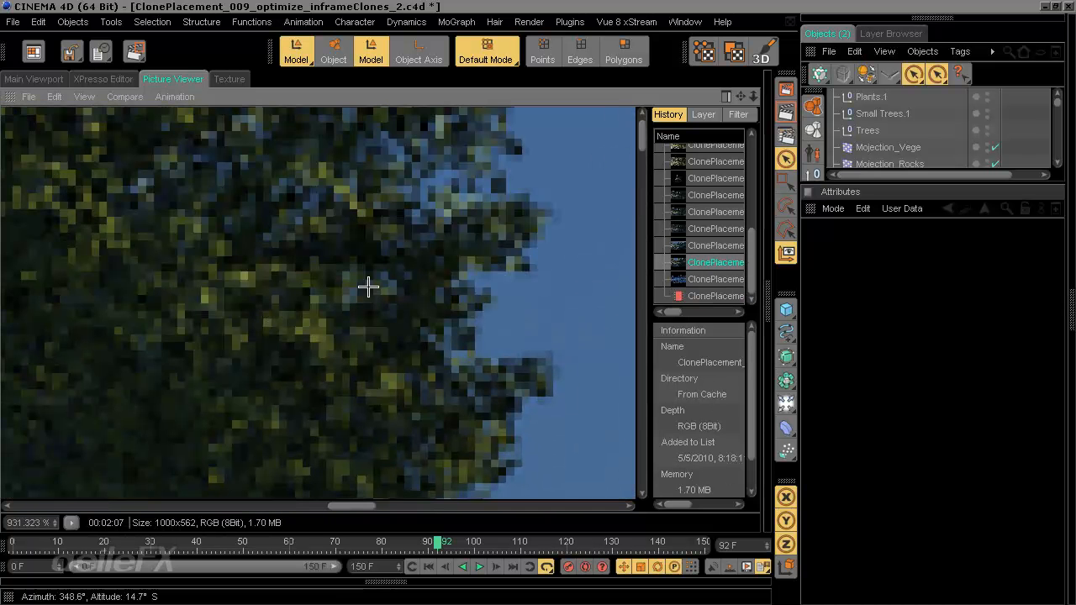
# Compare the earlier render with the current one at 100 % across the trees, hills, water and rocks
pyautogui.click(706, 261)
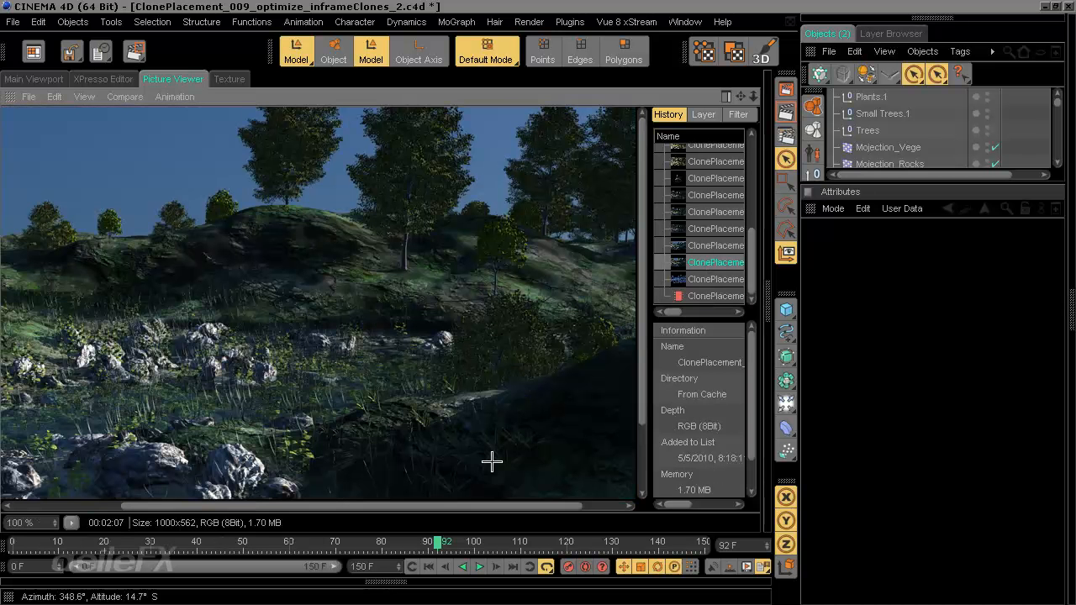
pyautogui.moveTo(367, 222); pyautogui.dragTo(310, 221)
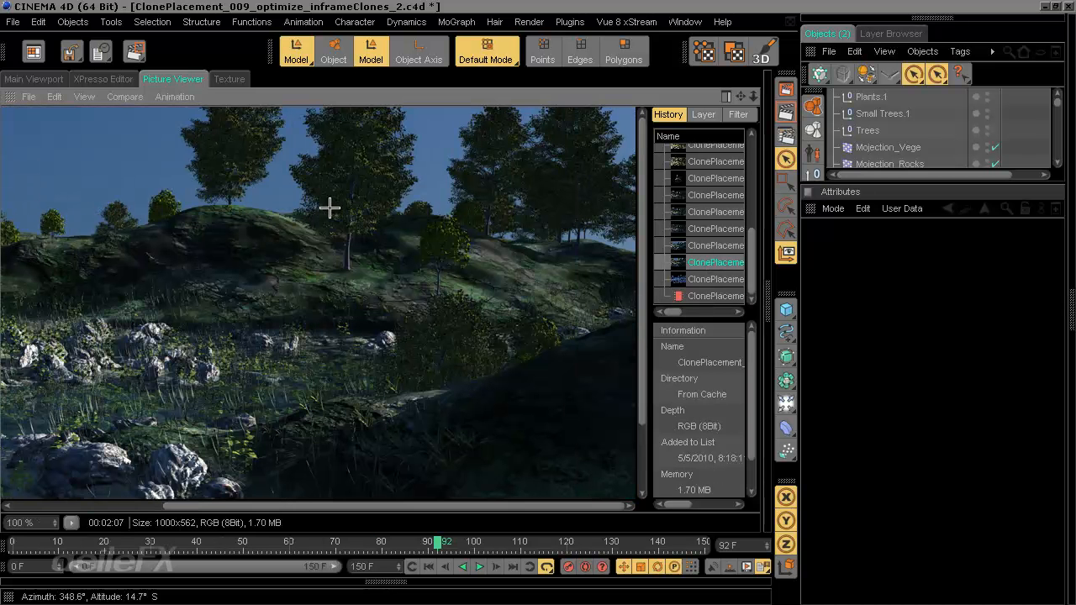
pyautogui.moveTo(277, 271); pyautogui.dragTo(440, 353)
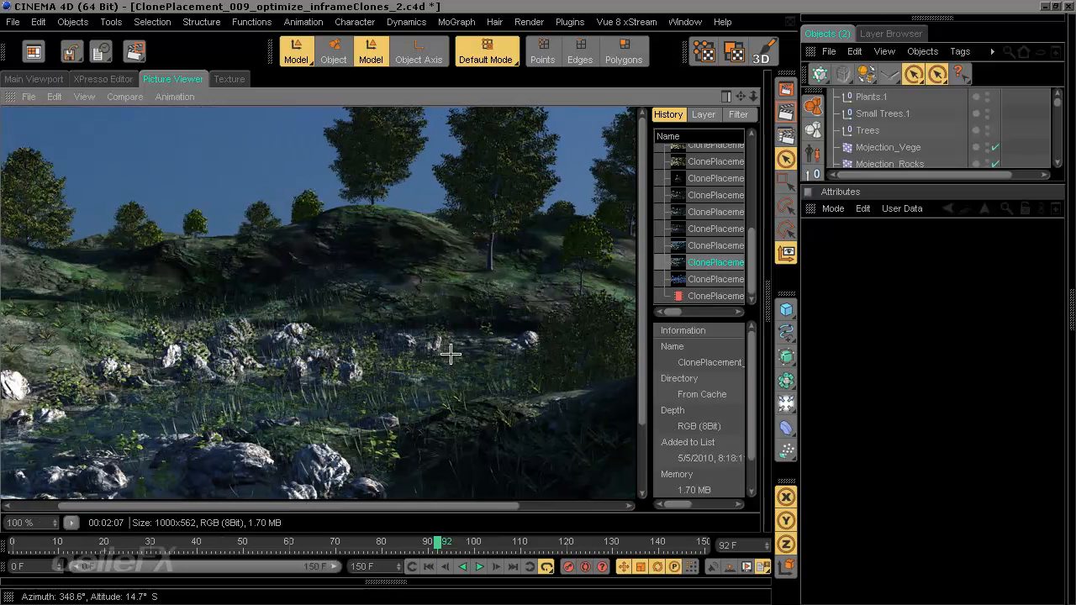
pyautogui.click(714, 297)
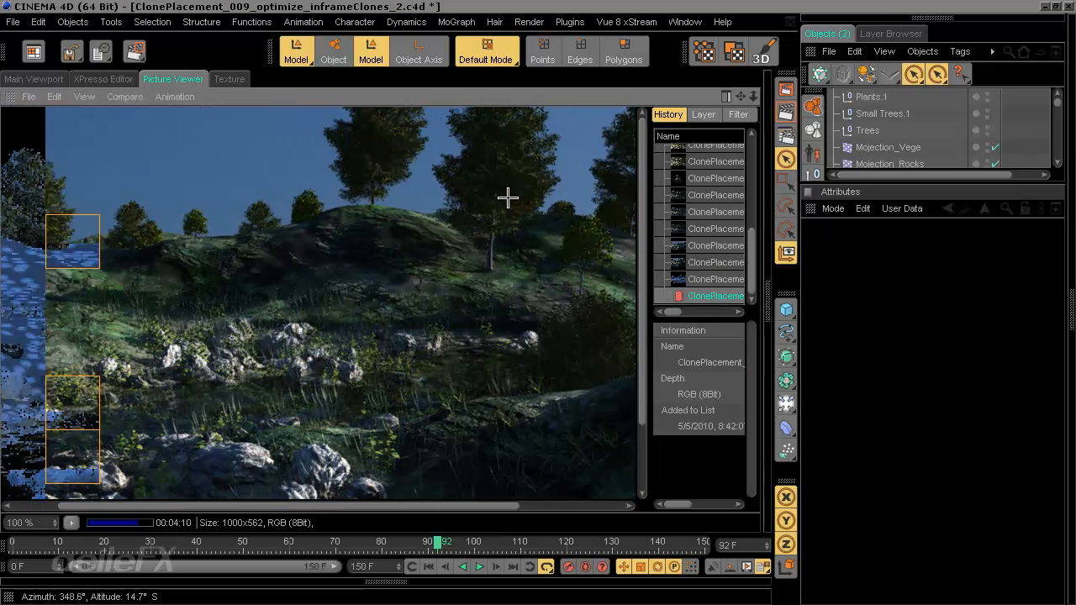
pyautogui.moveTo(469, 331); pyautogui.dragTo(389, 389)
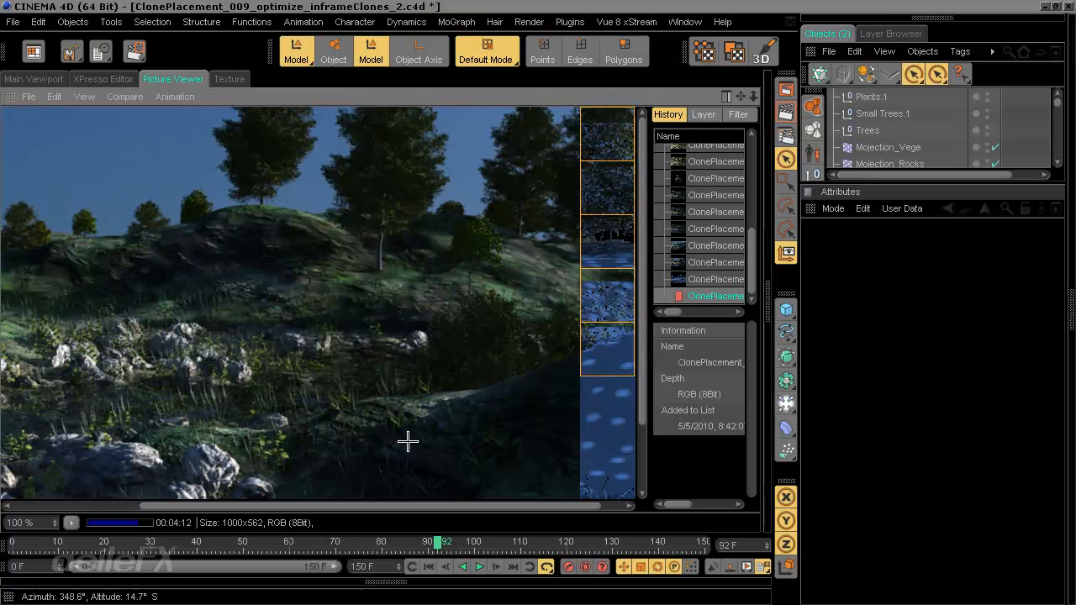
pyautogui.moveTo(309, 379); pyautogui.dragTo(356, 408)
pyautogui.moveTo(480, 288); pyautogui.dragTo(246, 345)
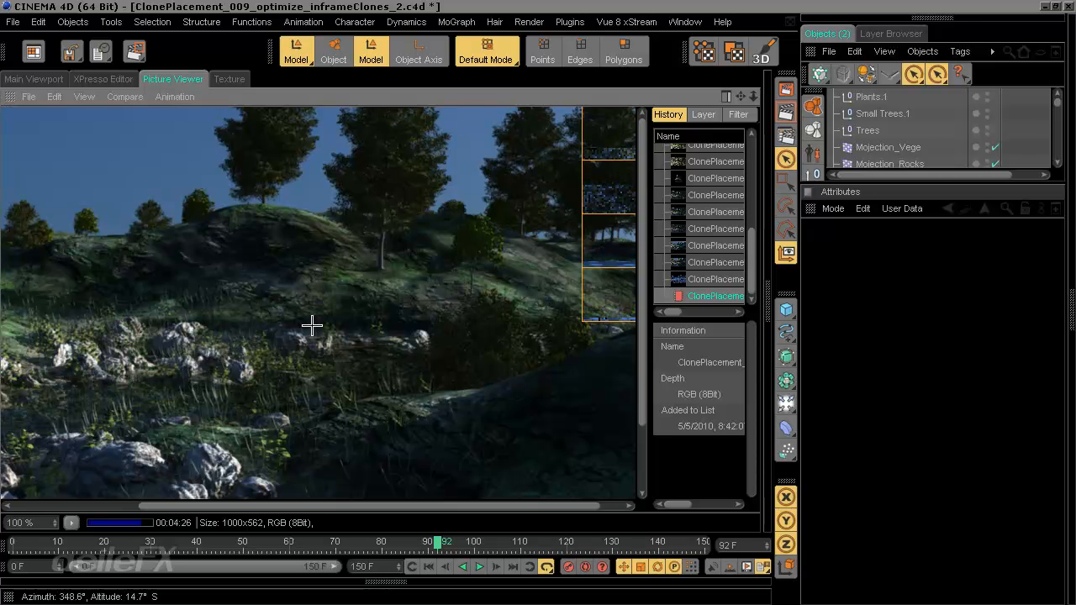
pyautogui.moveTo(312, 325); pyautogui.dragTo(346, 409)
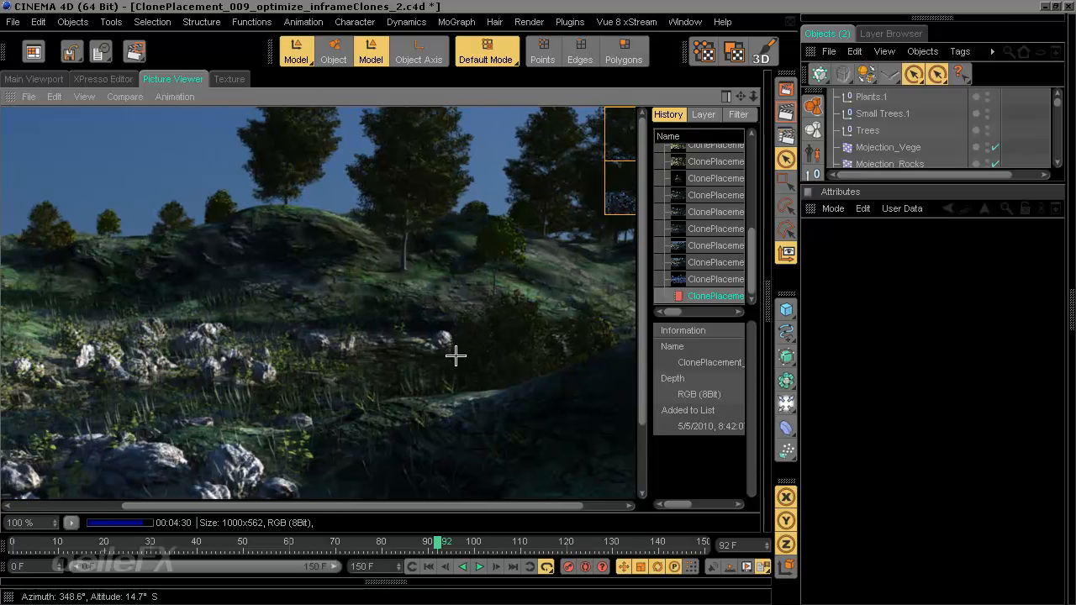
pyautogui.moveTo(455, 360); pyautogui.dragTo(509, 409)
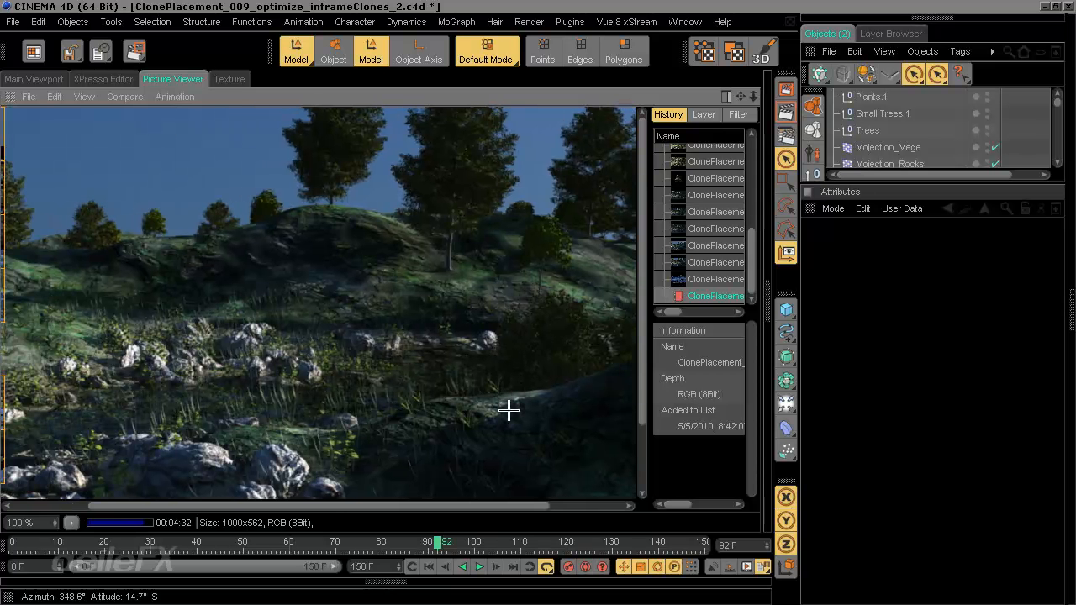